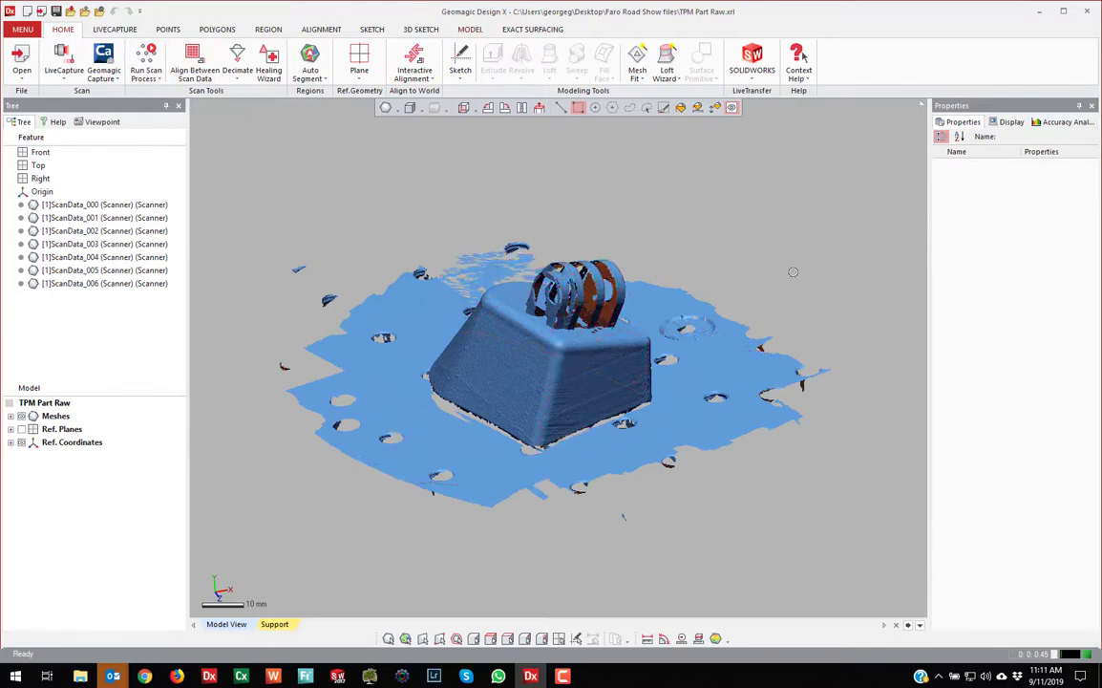
Bring up the LIVECAPTURE device tools while orbiting the scanned mount
right_drag(793, 272, 793, 272)
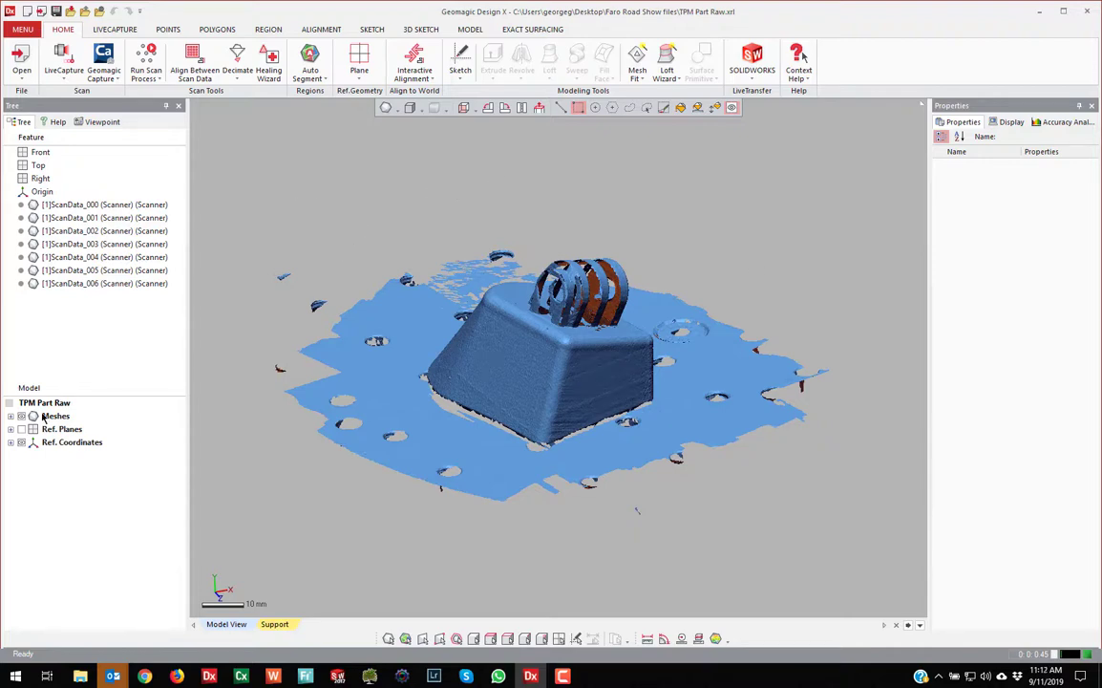
click(112, 32)
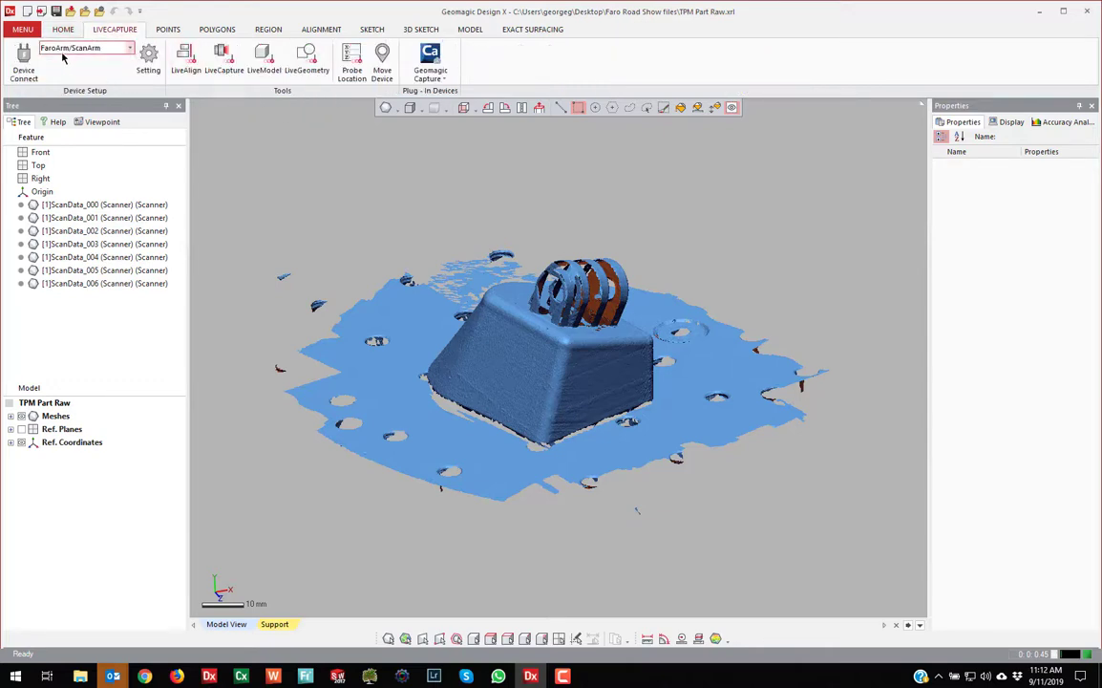
mouse_move(548, 263)
right_down()
mouse_move(550, 303)
mouse_move(548, 250)
right_up()
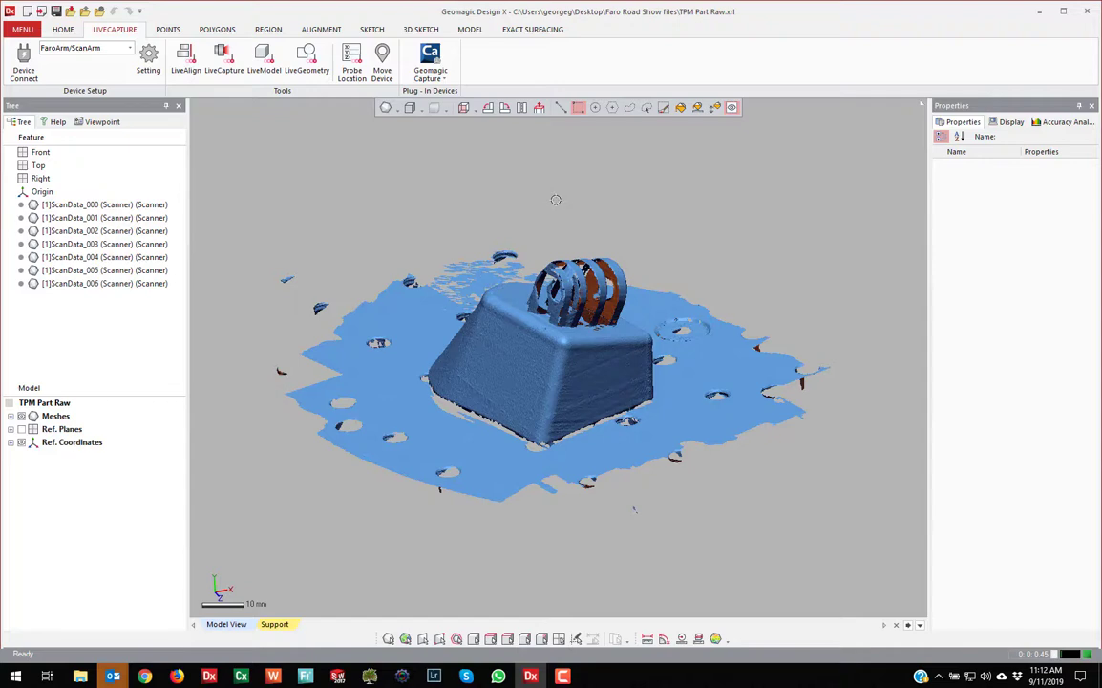
Inspect the scan from near top-down and higher oblique angles, then return to HOME
right_drag(556, 191, 650, 314)
scroll(616, 406, up, 2)
right_drag(613, 420, 569, 454)
right_drag(460, 323, 575, 353)
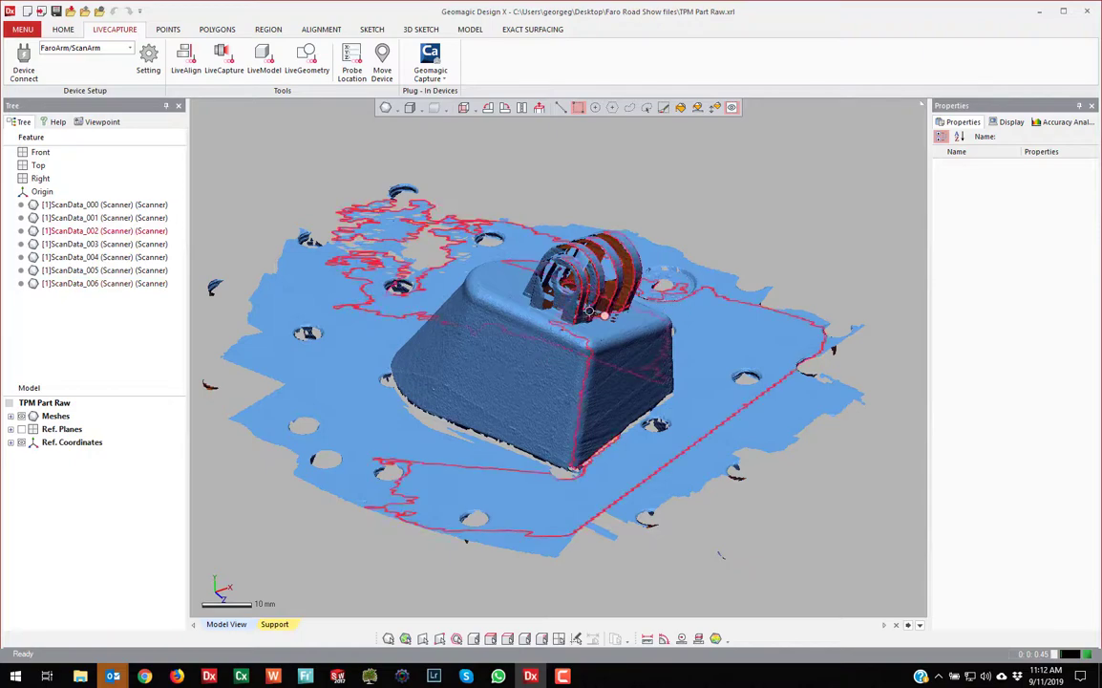
mouse_move(541, 161)
right_down()
mouse_move(530, 180)
mouse_move(556, 174)
right_up()
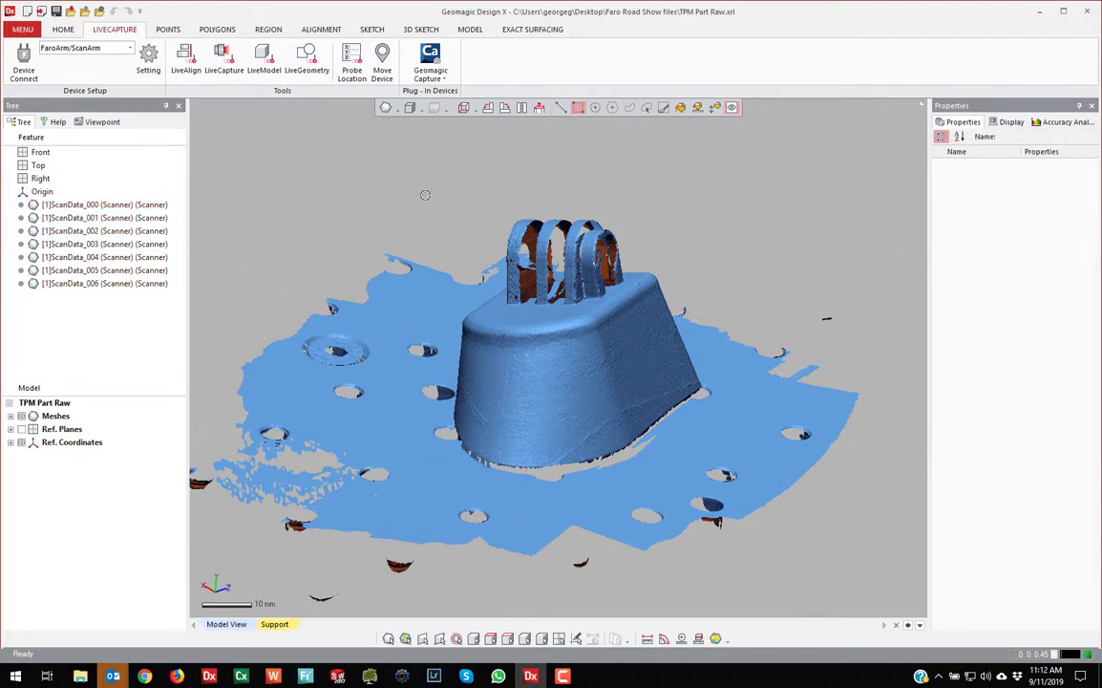
click(63, 30)
Expand Meshes in the Model tree to list the seven ScanData scans
right_drag(602, 271, 611, 268)
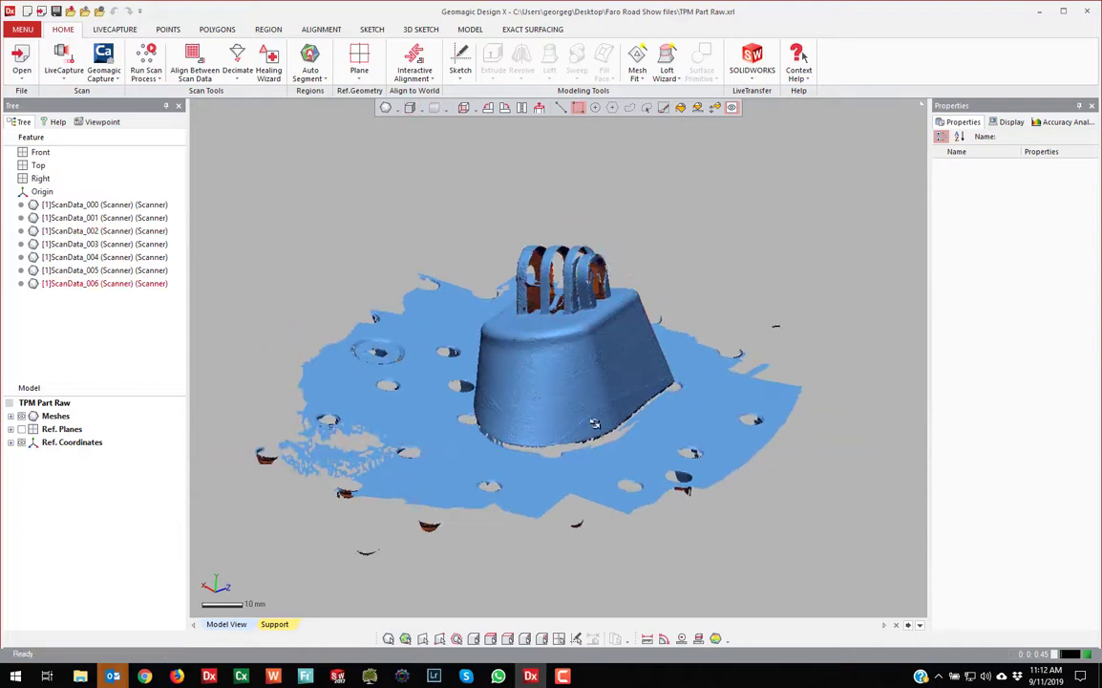
right_drag(595, 423, 702, 414)
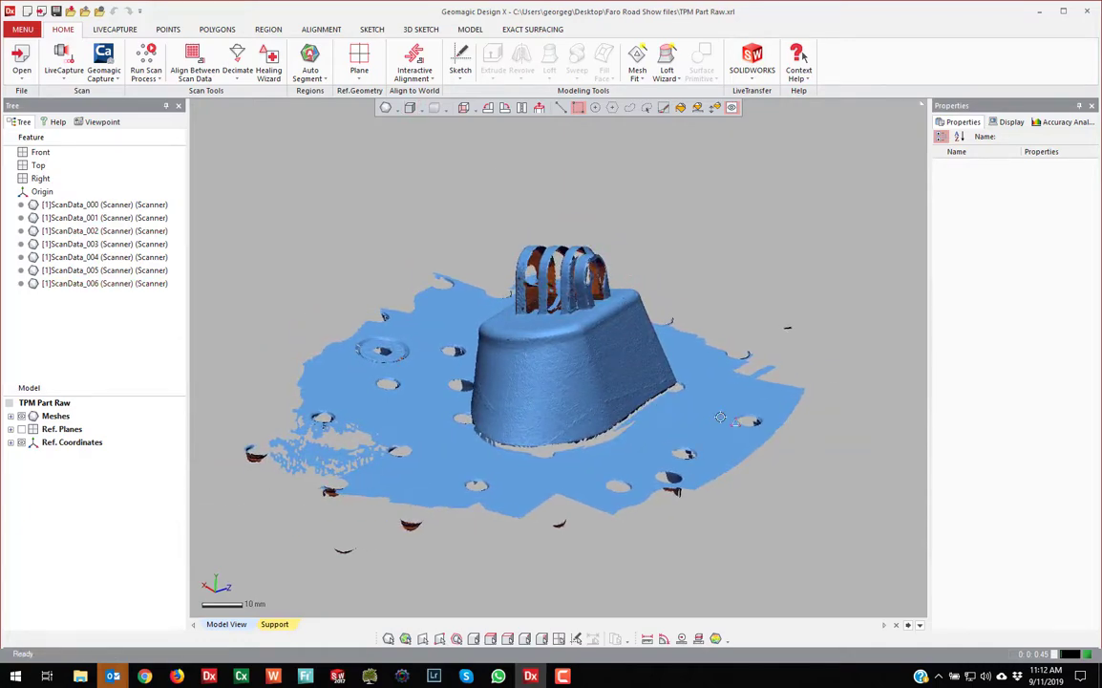
right_drag(669, 264, 669, 252)
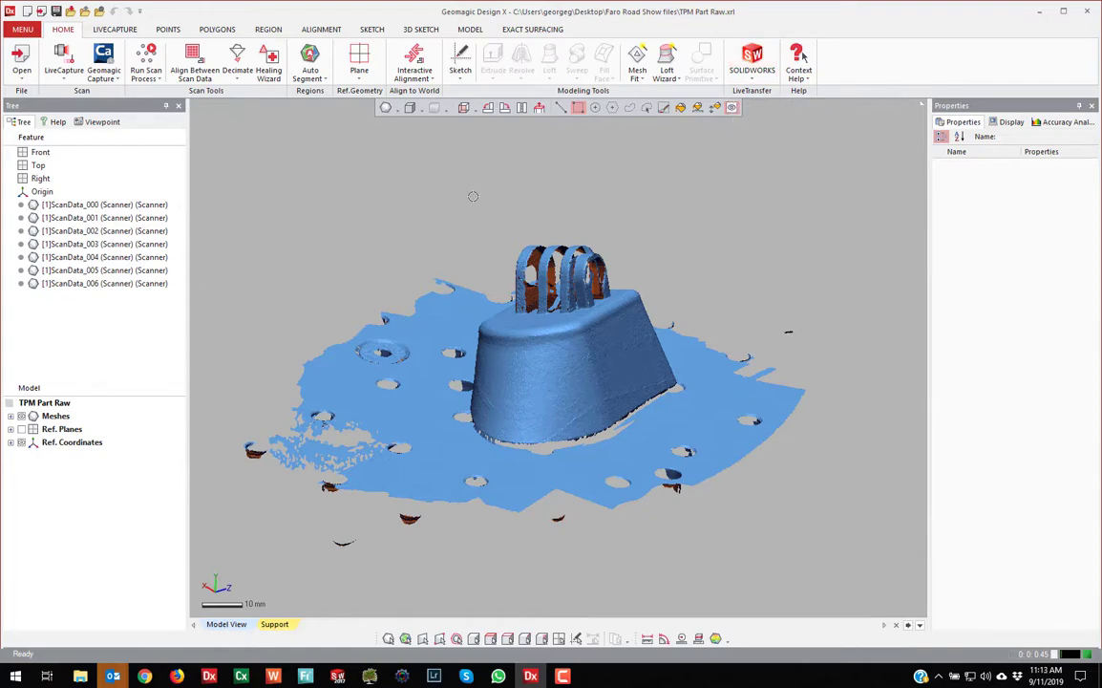
click(10, 416)
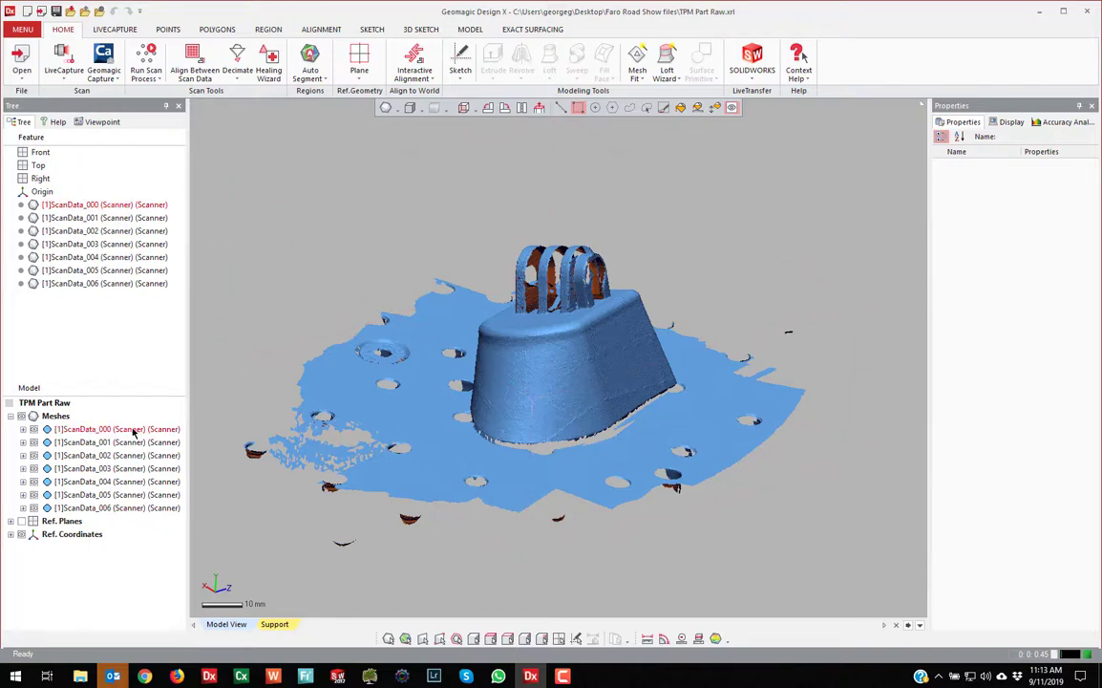
Isolate ScanData_000, then ScanData_001, with Show This Only
click(52, 430)
right_click(53, 430)
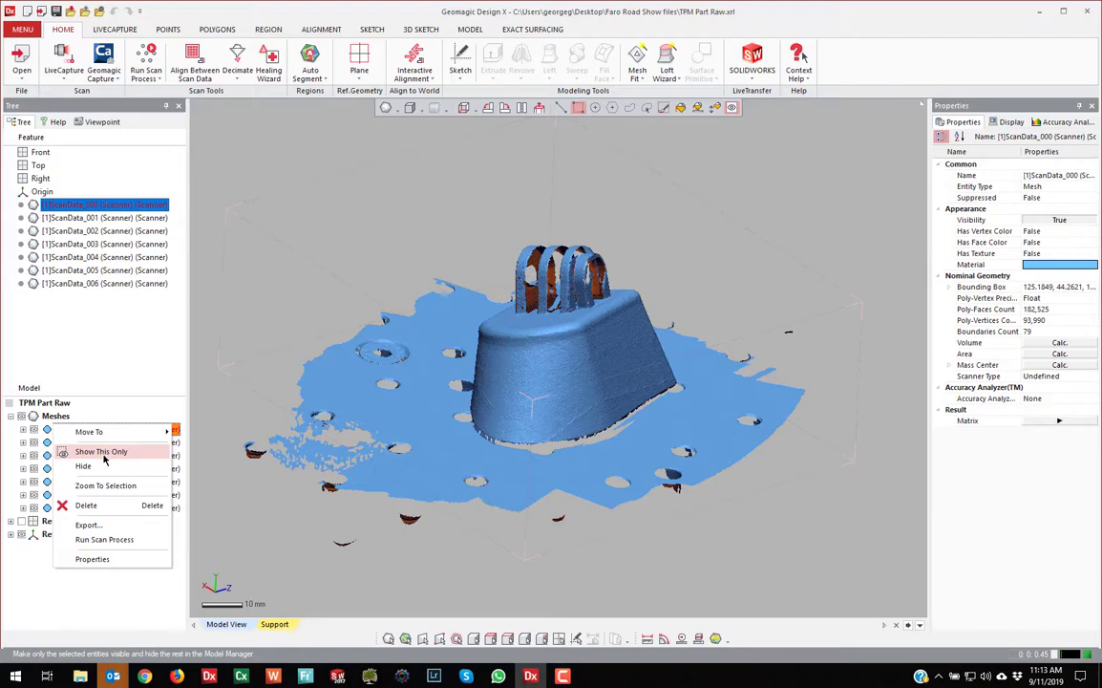
click(103, 454)
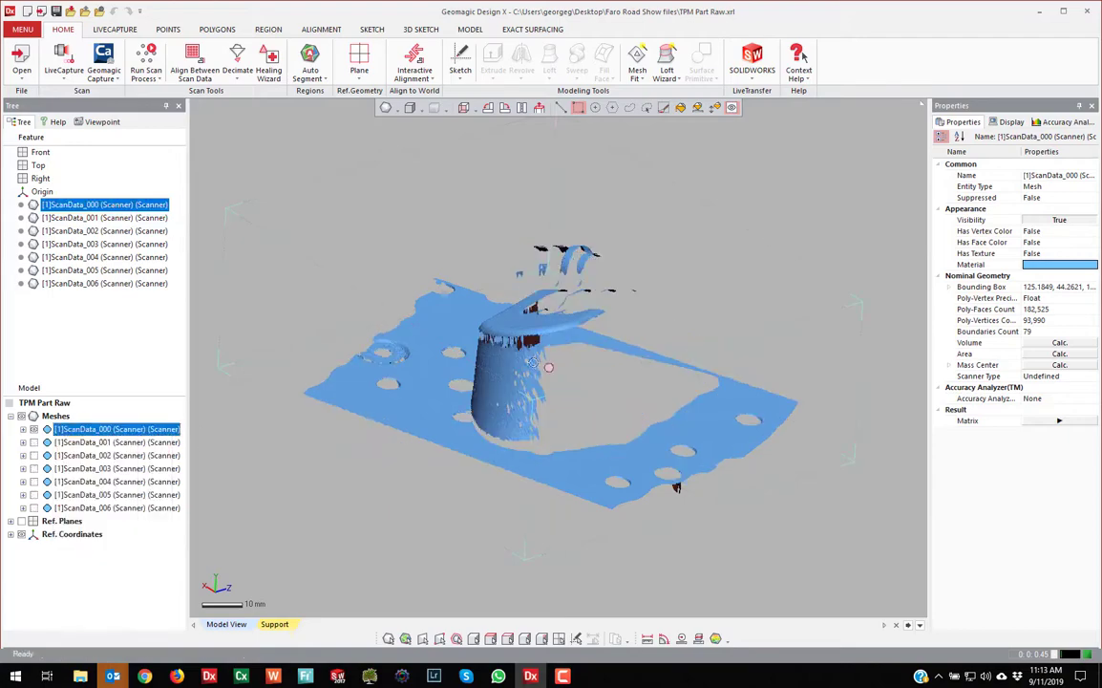
right_click(88, 445)
click(136, 474)
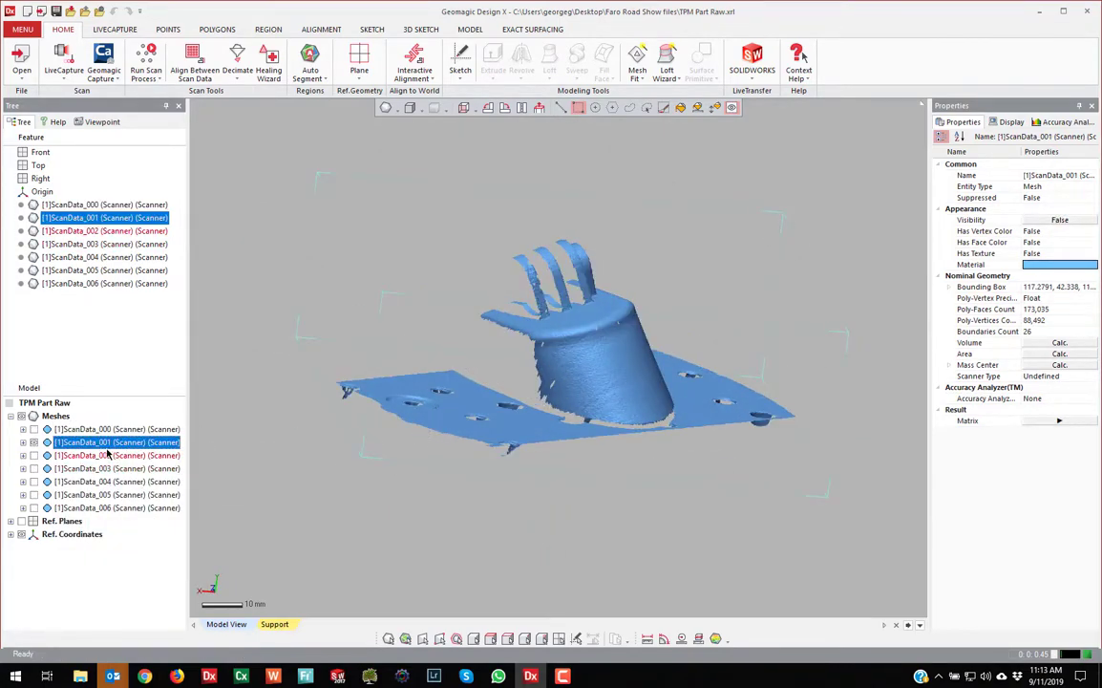
Show all seven scans again from the Meshes group and clear the selection
right_click(55, 416)
click(92, 425)
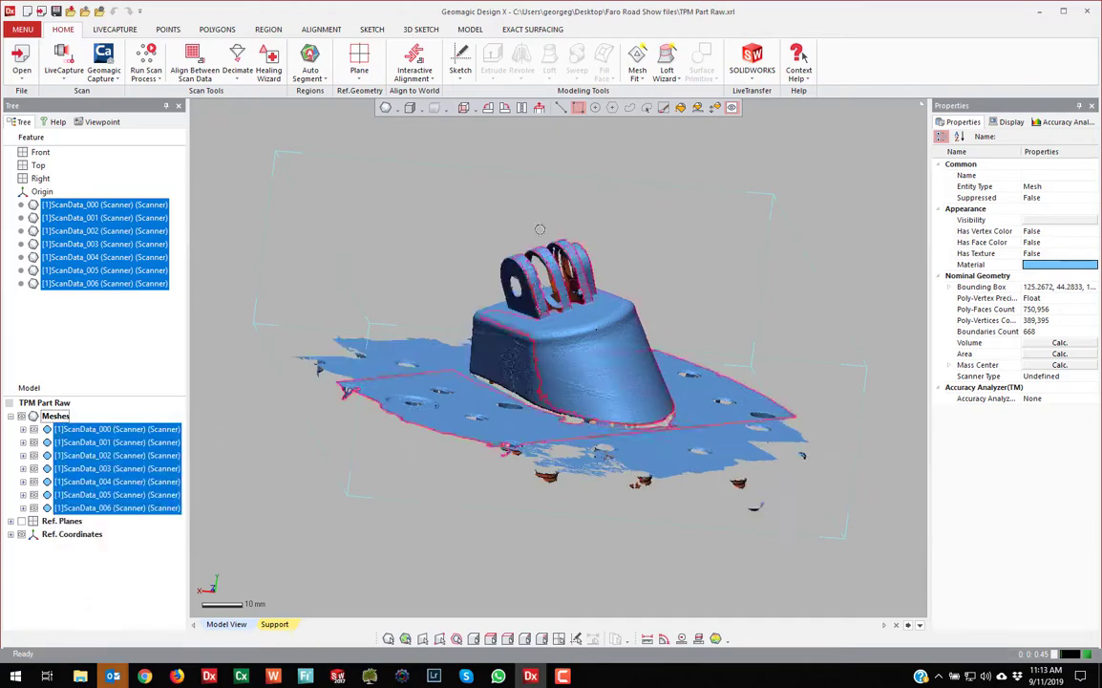
click(749, 328)
right_drag(782, 304, 567, 541)
scroll(682, 502, down, 4)
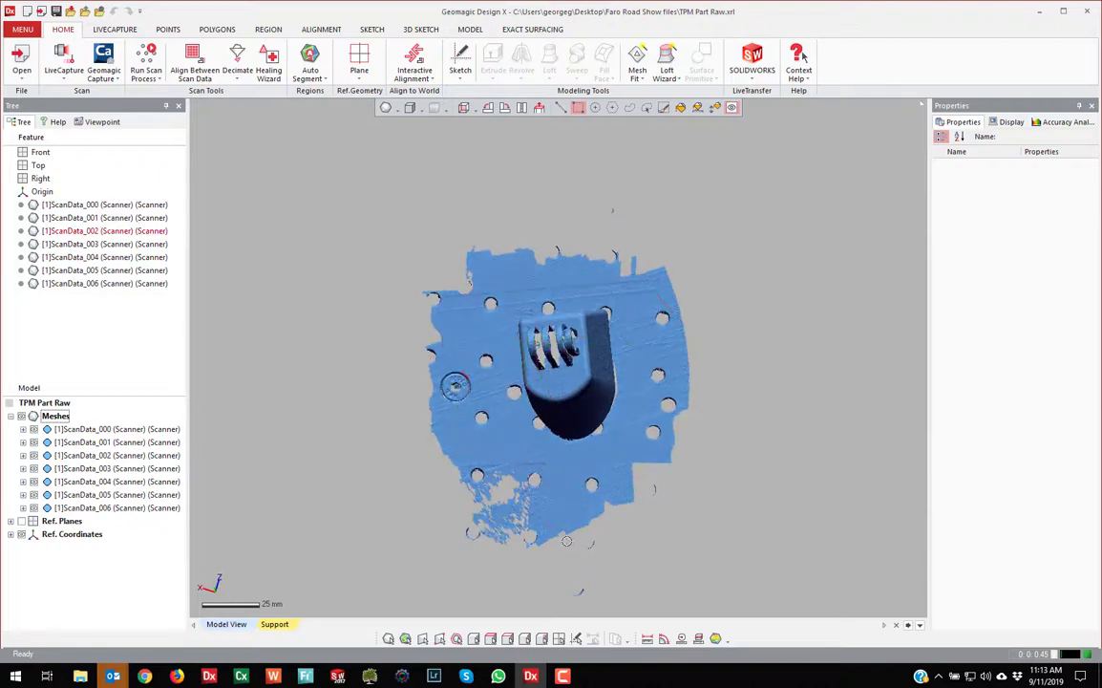
scroll(333, 383, down, 1)
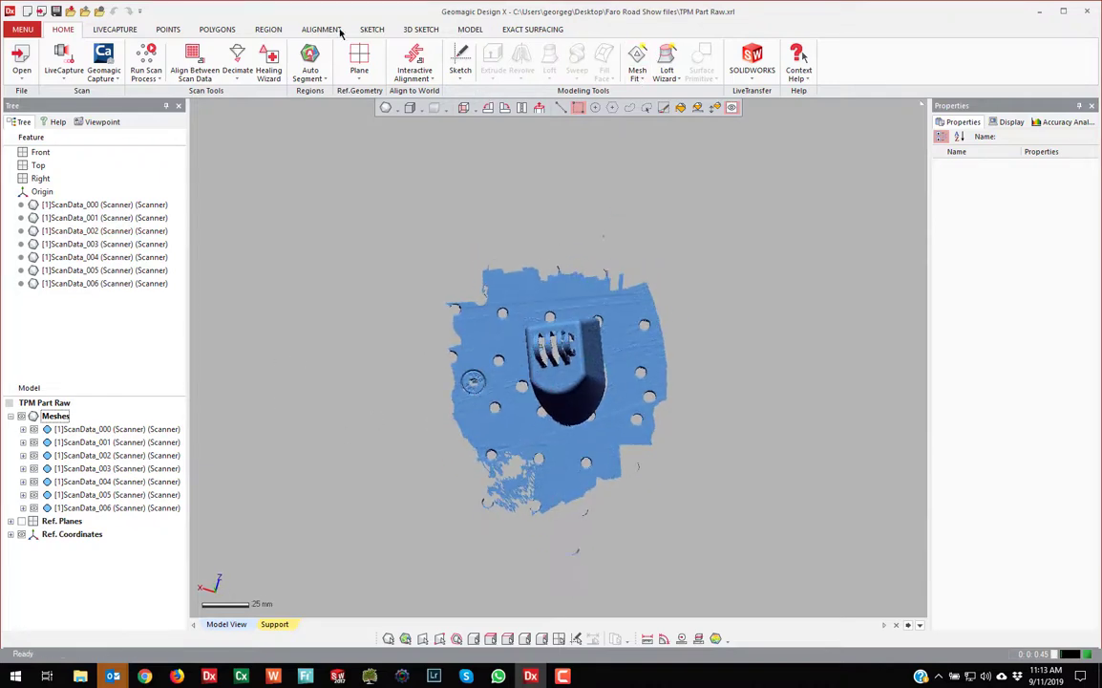
On POLYGONS, delete the lower band of base-plate faces below the mount
click(216, 30)
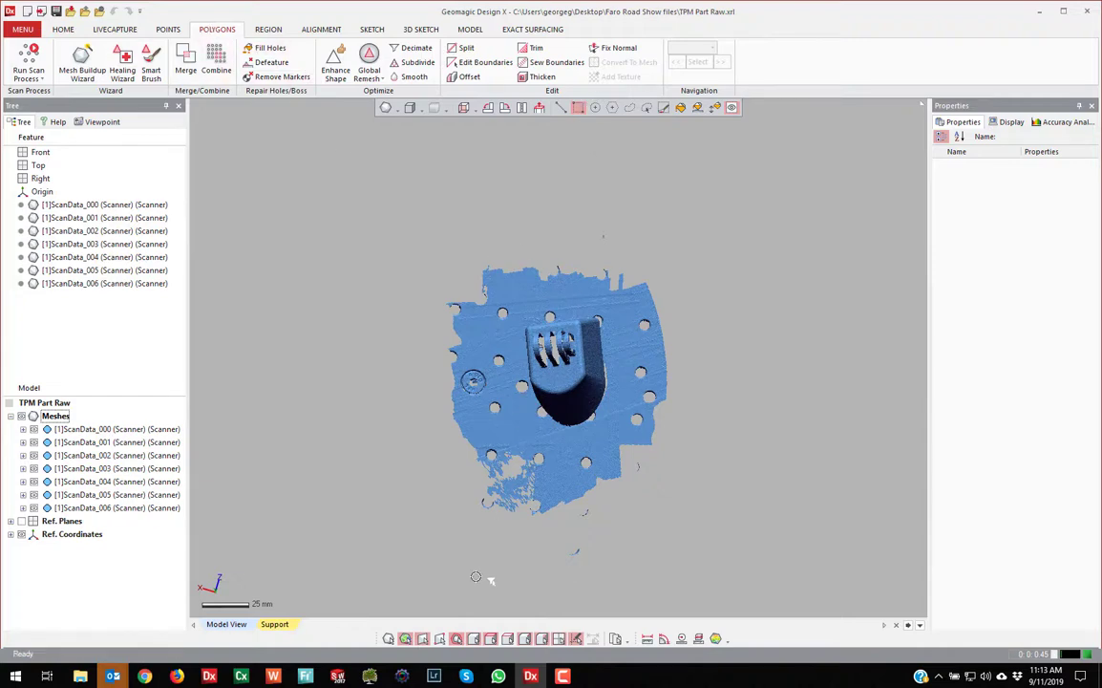
drag(446, 604, 715, 435)
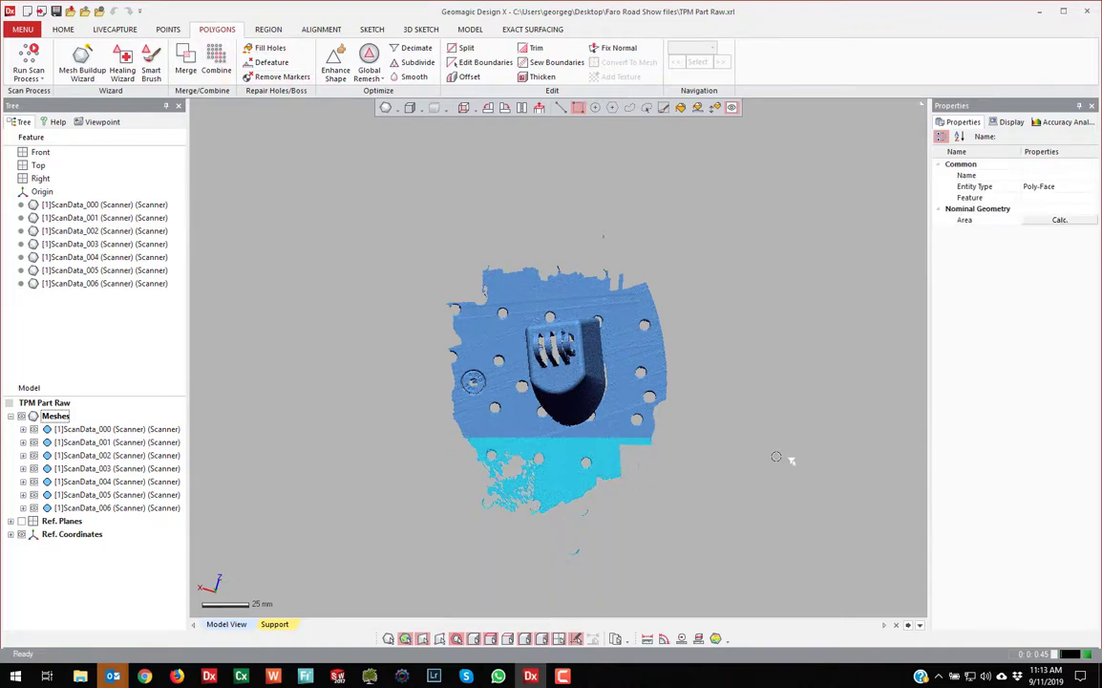
click(779, 430)
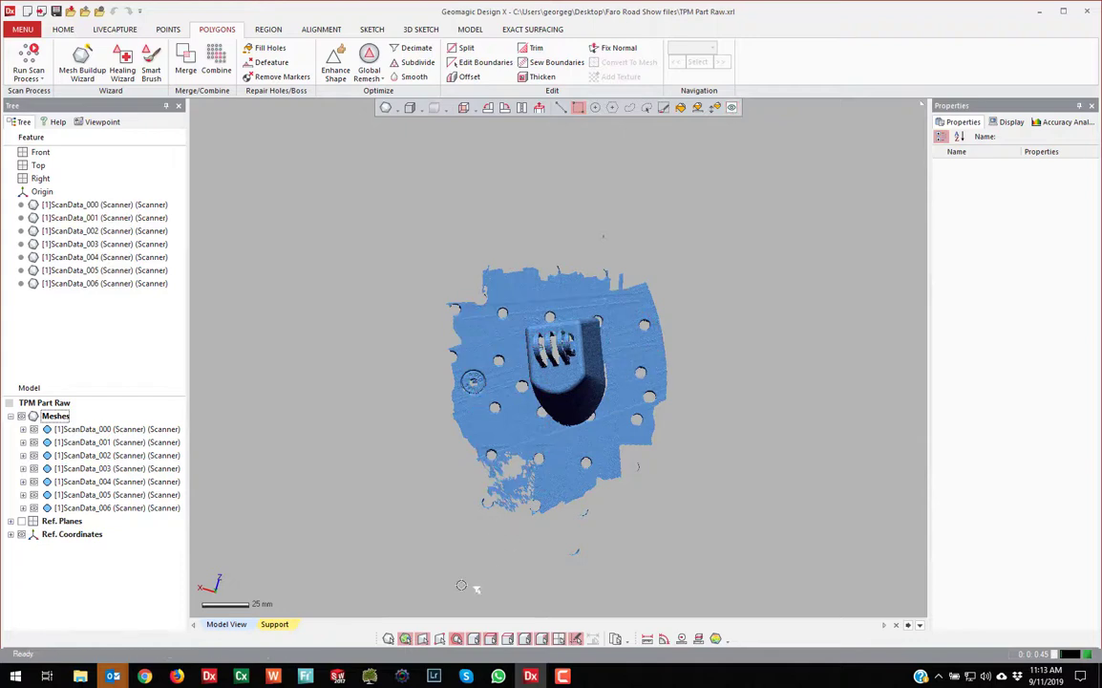
drag(445, 598, 706, 436)
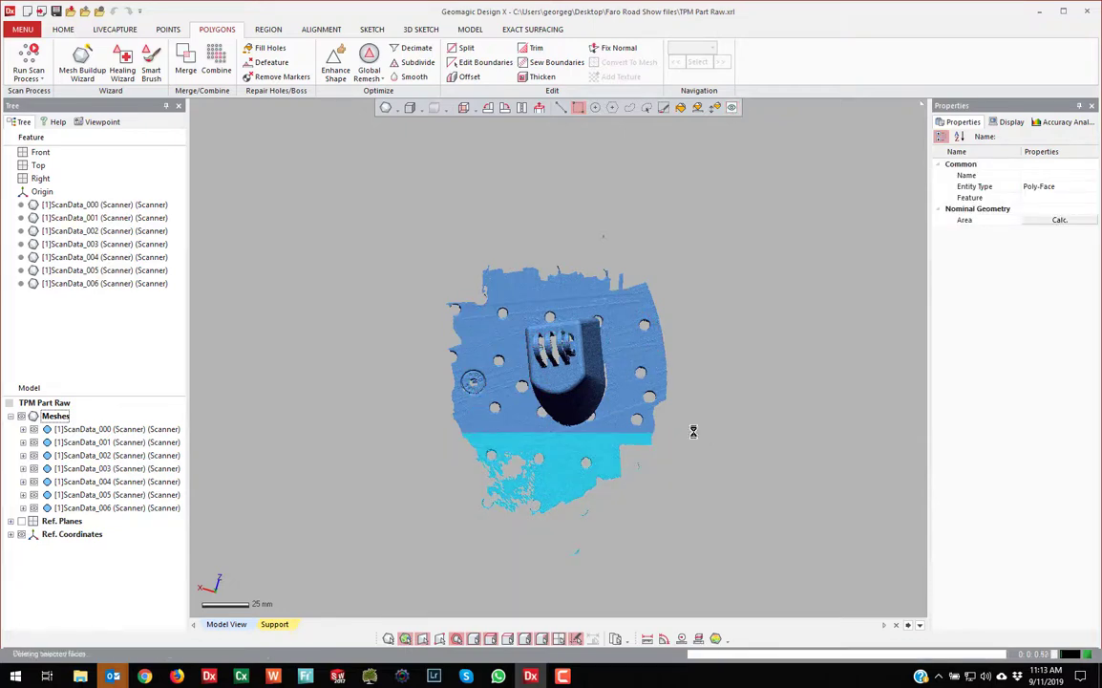
key(Delete)
Delete the surplus base-plate faces along the right, top and left edges
drag(714, 256, 621, 466)
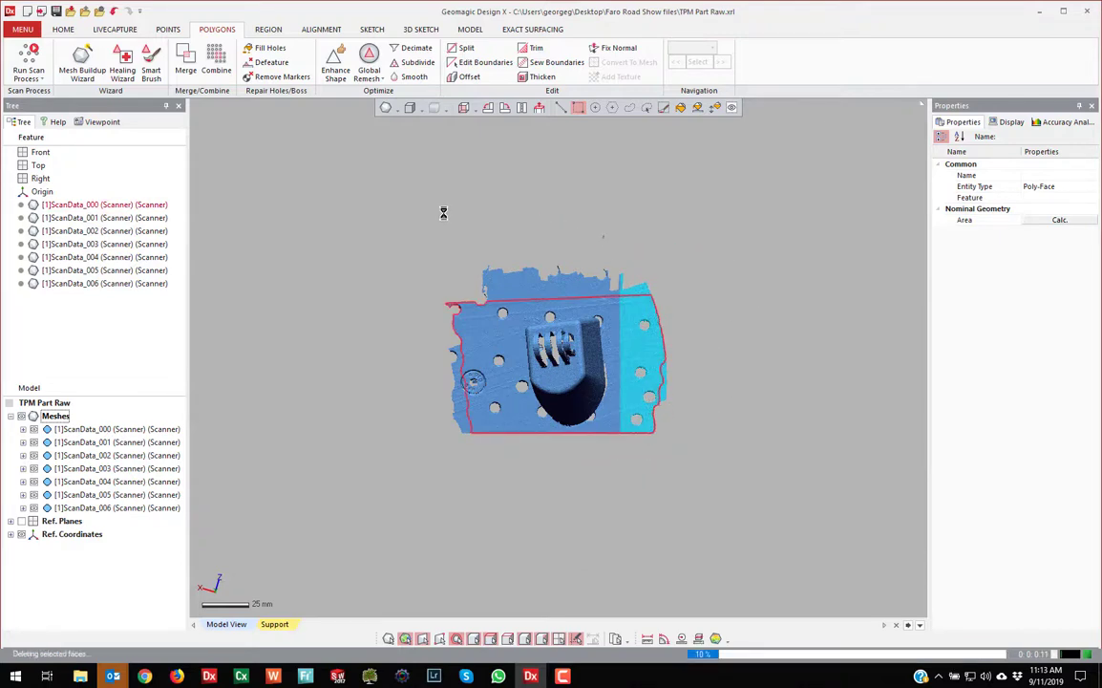
key(Delete)
drag(443, 205, 638, 300)
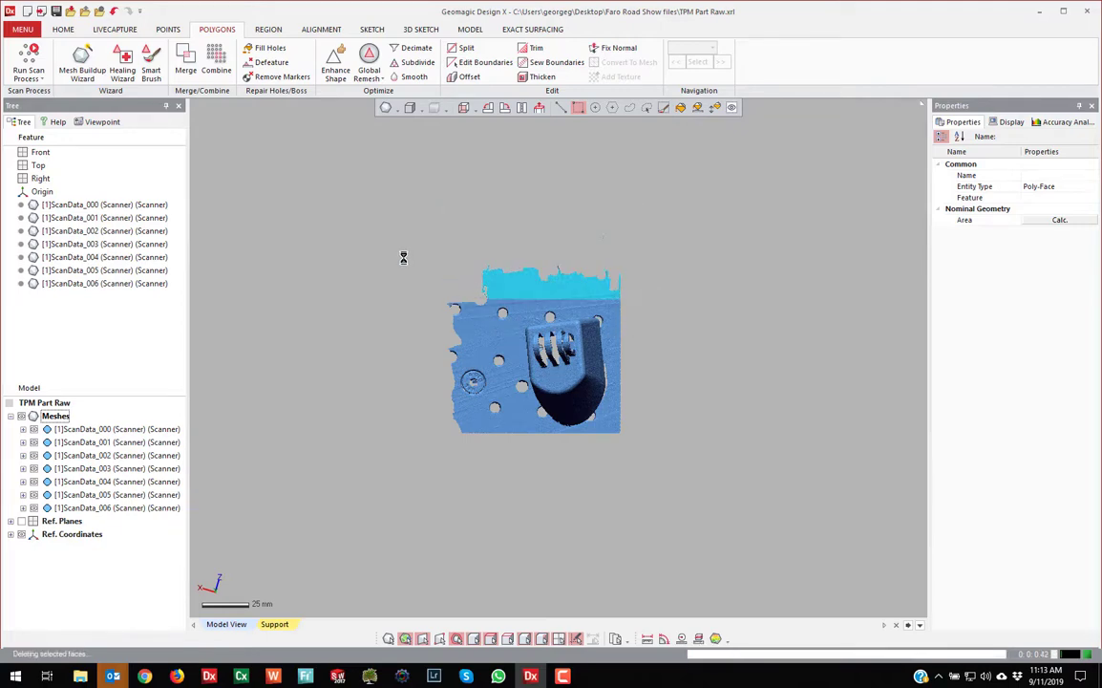
key(Delete)
drag(403, 250, 503, 471)
key(Delete)
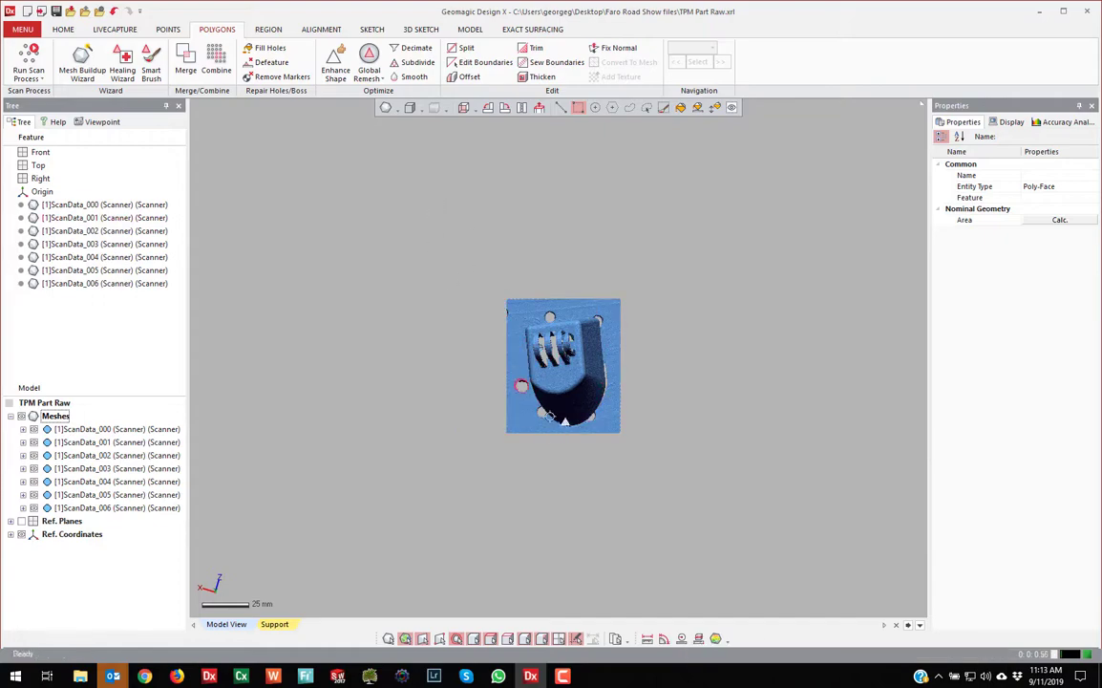
scroll(499, 419, up, 6)
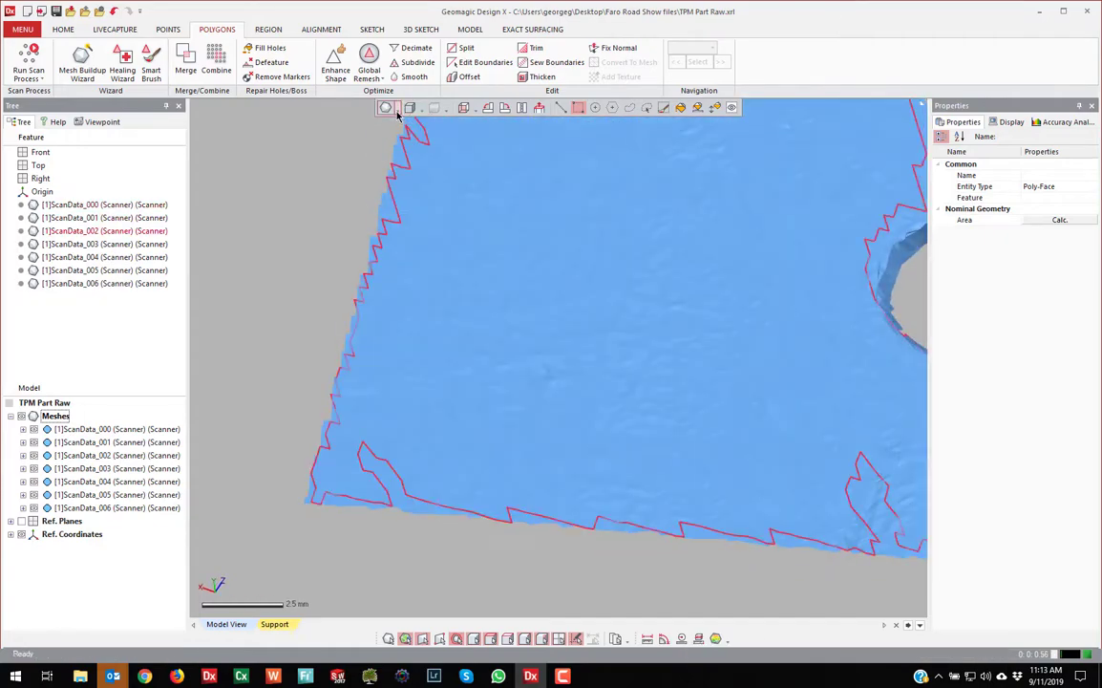
Display the mesh shaded with polygon edges
click(385, 107)
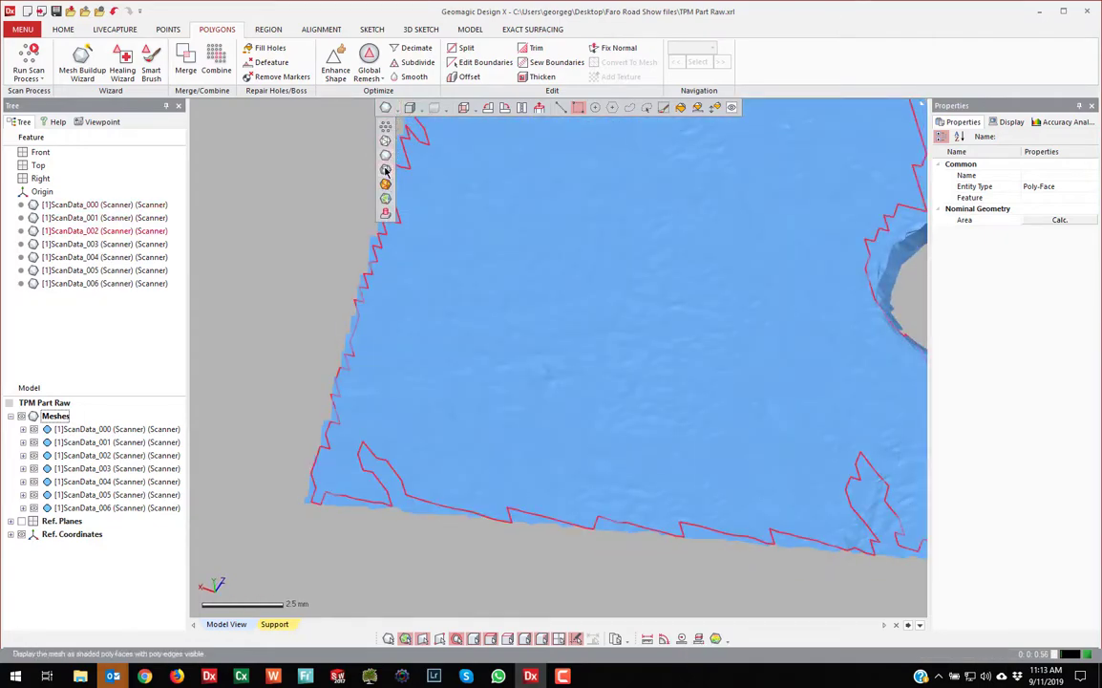
click(386, 171)
scroll(428, 396, up, 5)
scroll(427, 397, down, 3)
Show only the ScanData_000 scan and view it from an oblique angle
right_click(106, 430)
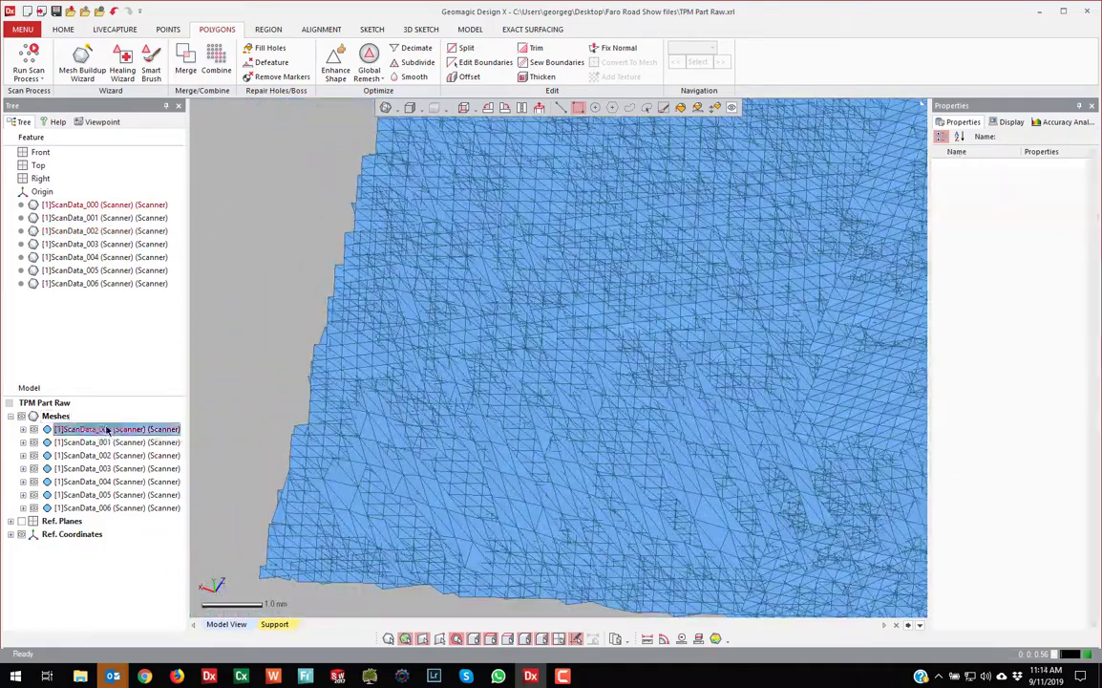
click(145, 458)
scroll(374, 472, up, 8)
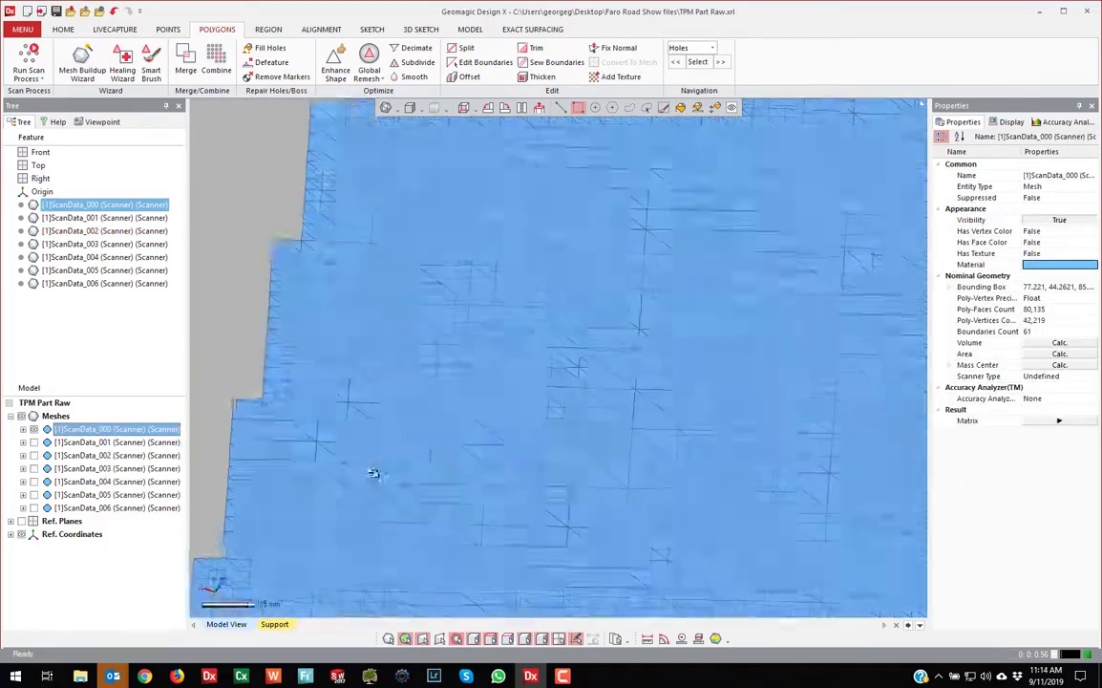
scroll(442, 429, up, 3)
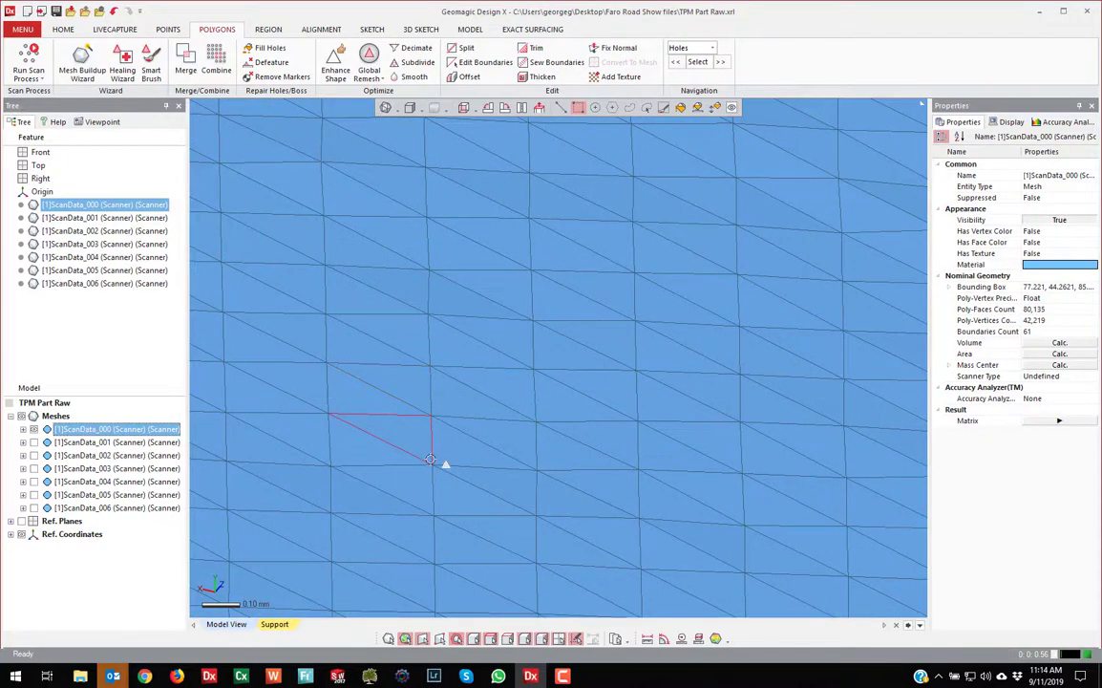
scroll(497, 430, down, 6)
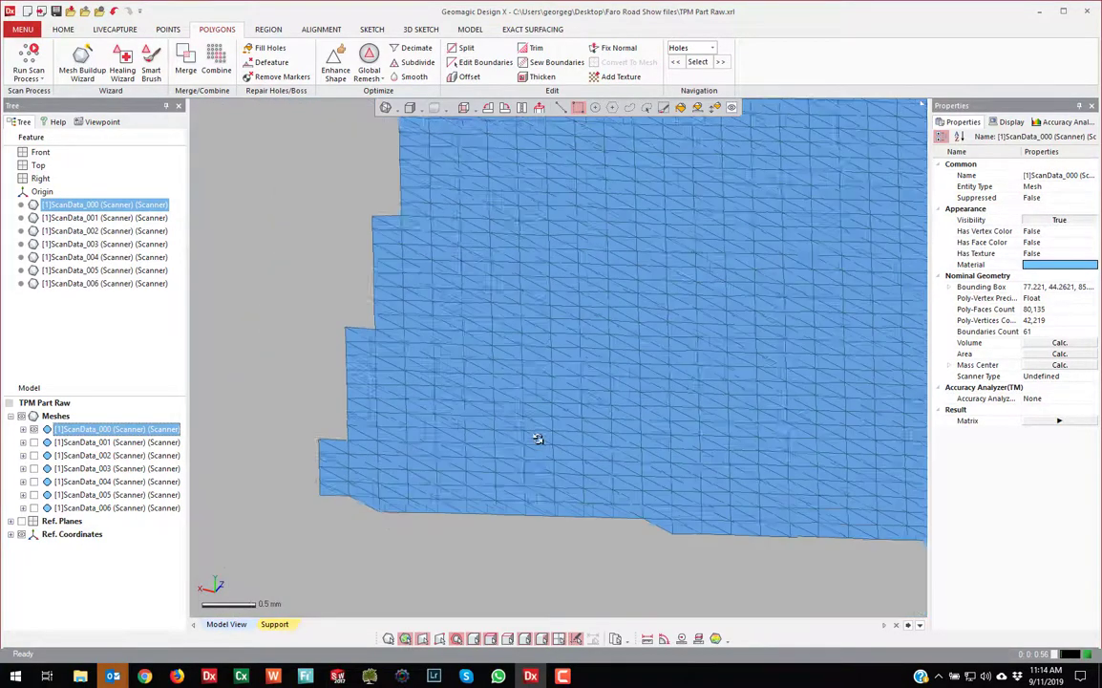
right_drag(545, 520, 287, 460)
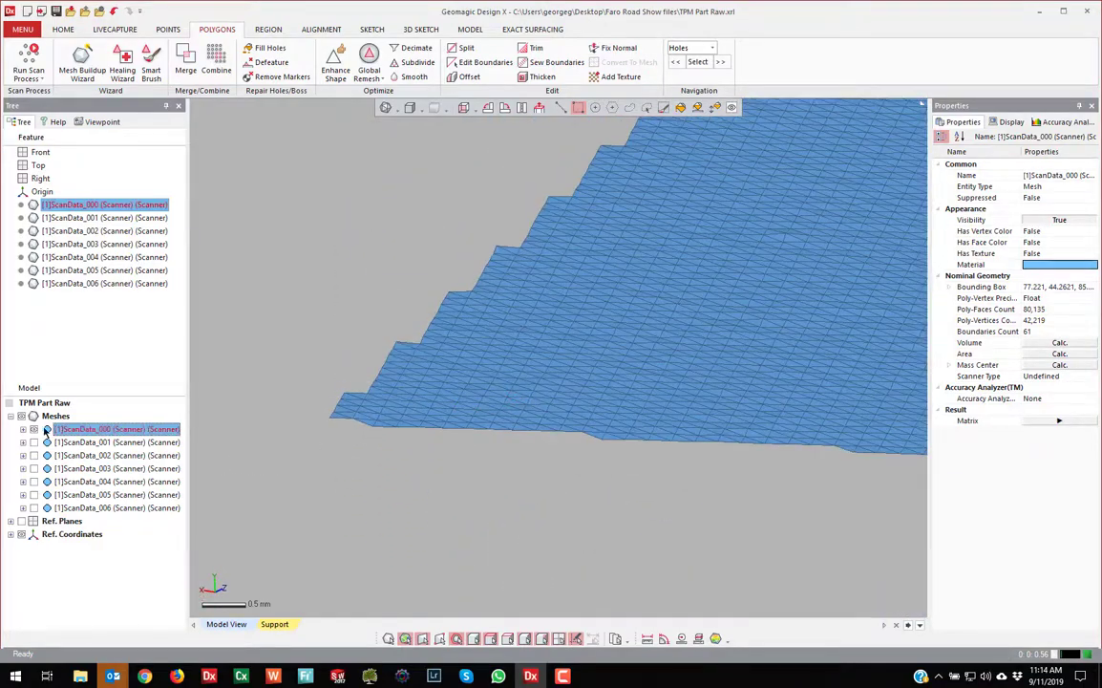
Show all seven scan meshes together again from the Meshes group
click(54, 418)
right_click(54, 417)
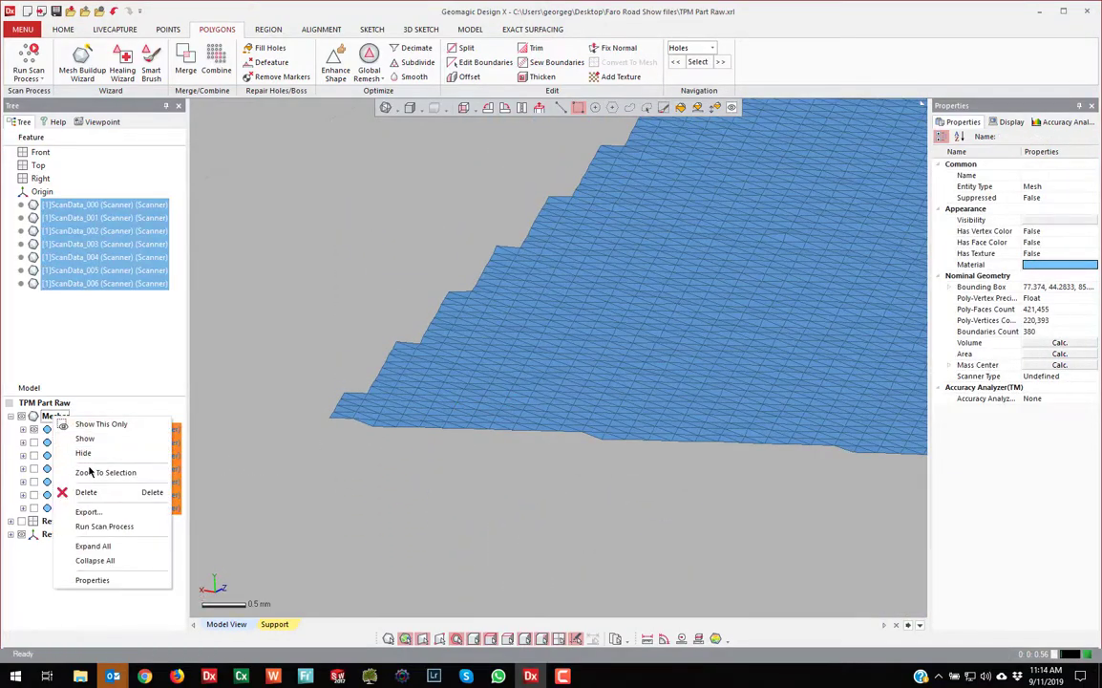
click(92, 438)
scroll(408, 401, down, 10)
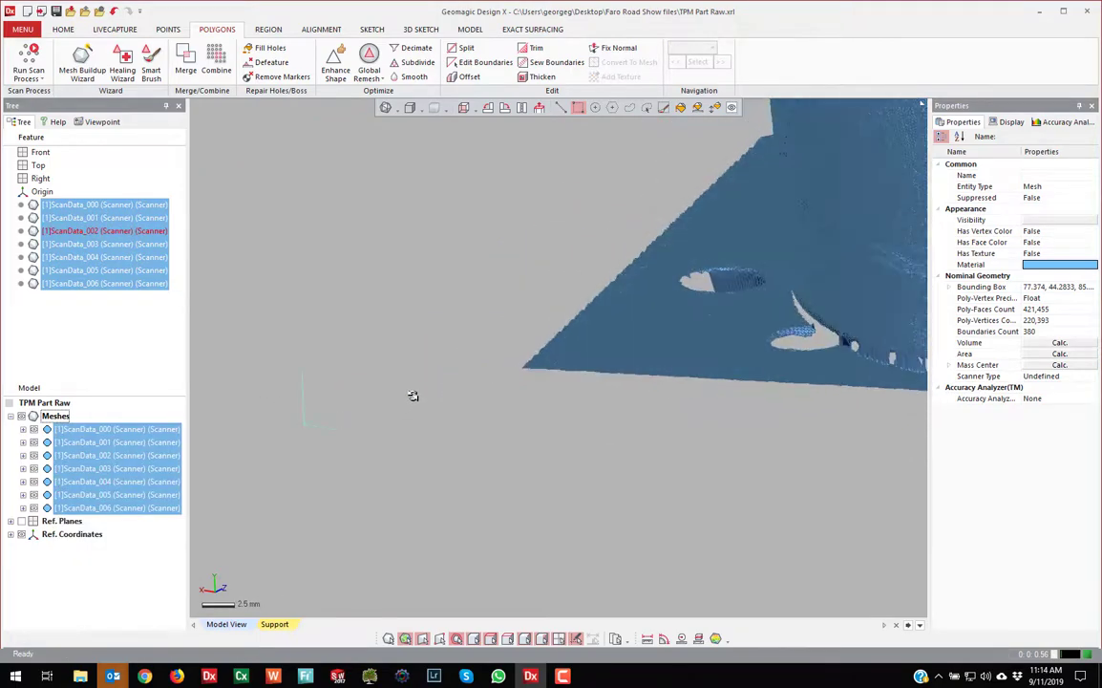
right_drag(683, 286, 644, 251)
right_drag(563, 200, 628, 229)
scroll(778, 275, up, 9)
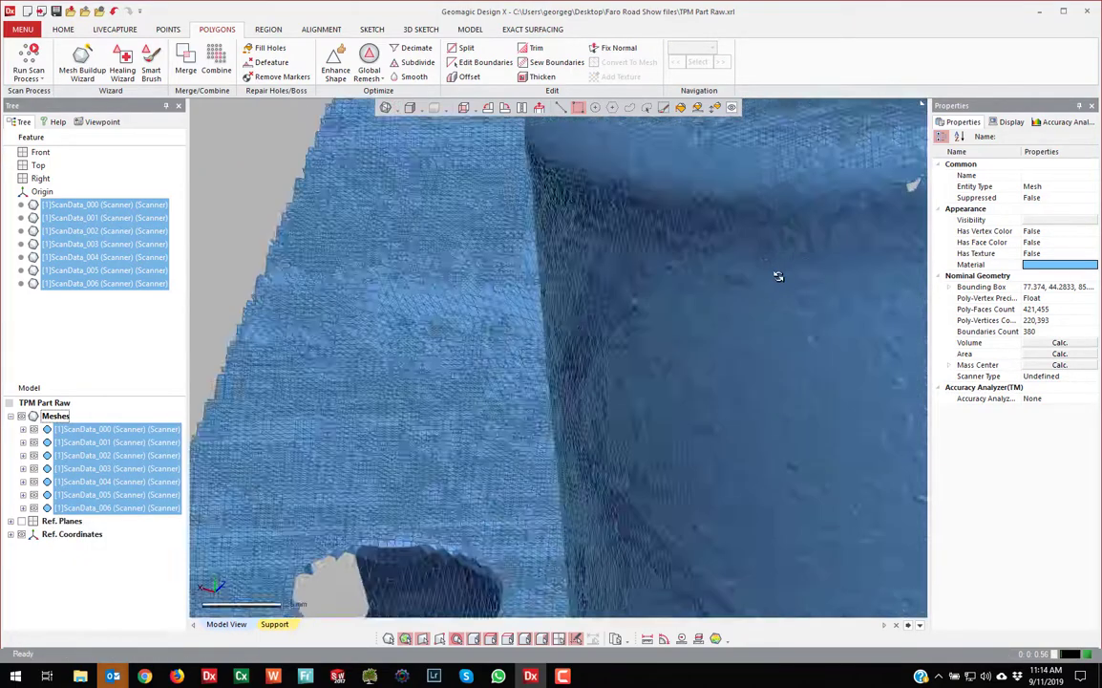
Switch the display to plain shading without edges and view the whole part
click(398, 111)
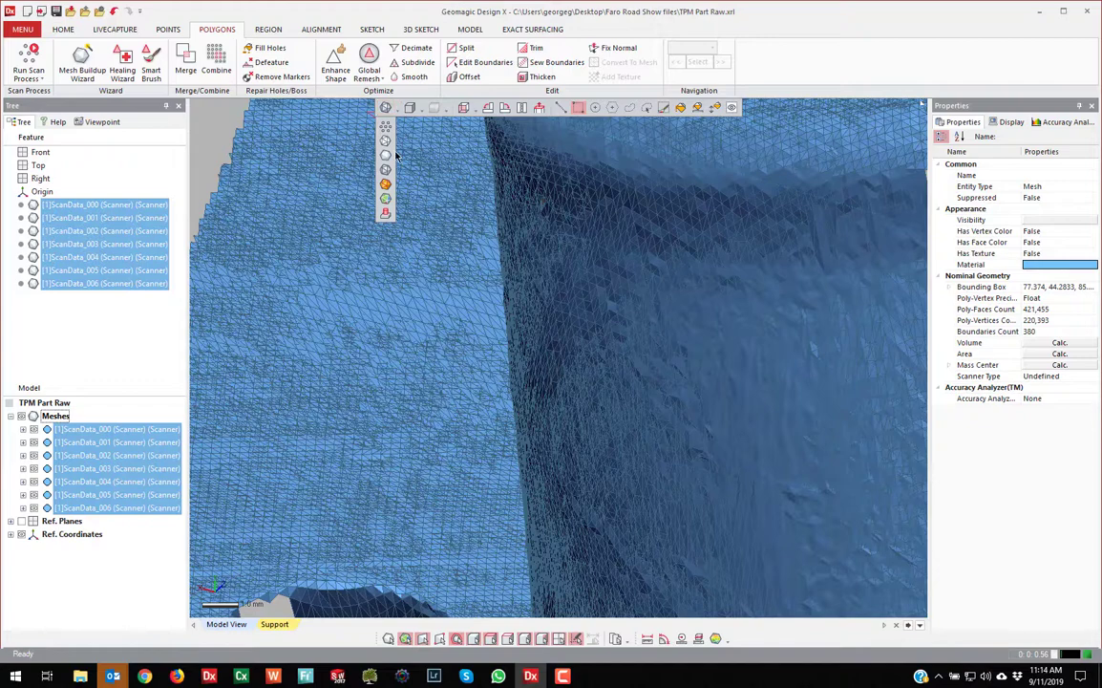
click(388, 156)
scroll(362, 235, down, 10)
right_drag(770, 334, 455, 303)
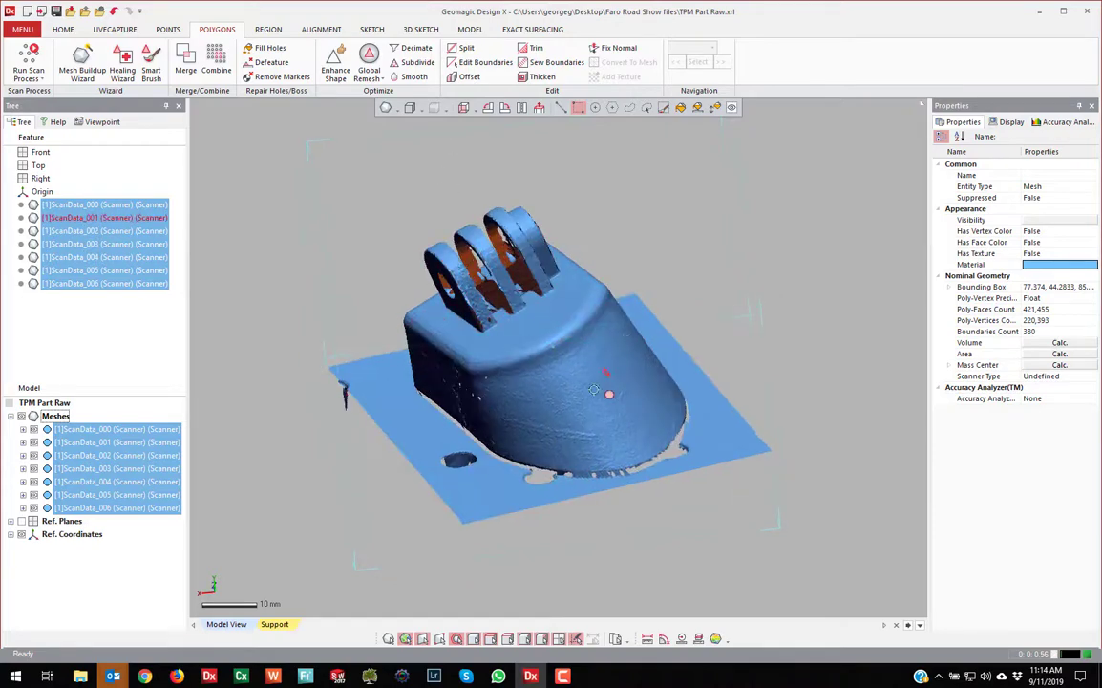
From a top-down view, box-select and delete the stray poly-face strip on the base's left edge
right_drag(458, 384, 438, 388)
right_drag(344, 385, 679, 442)
scroll(679, 442, down, 3)
right_drag(400, 164, 367, 177)
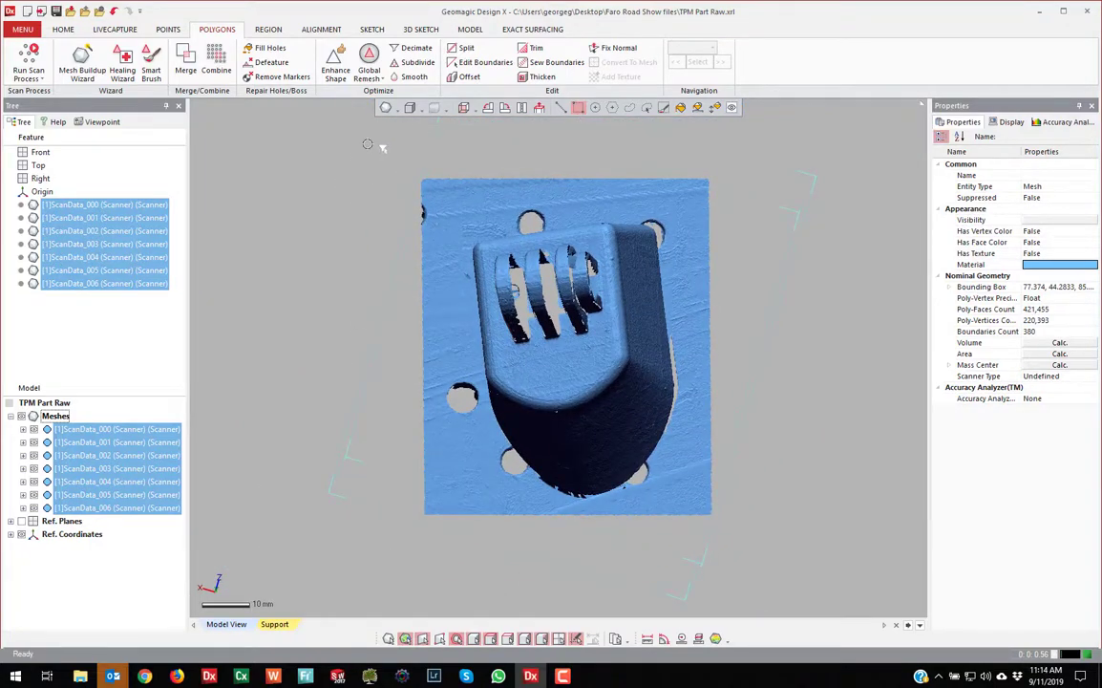
drag(354, 146, 432, 554)
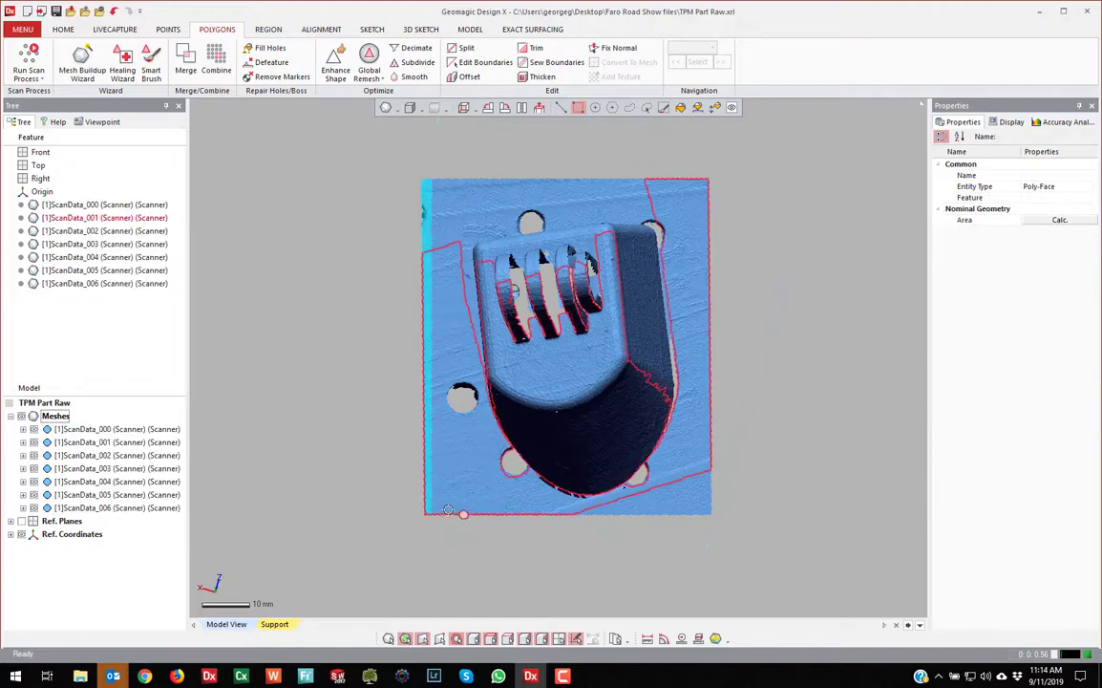
key(Delete)
mouse_move(569, 485)
right_down()
mouse_move(620, 534)
mouse_move(789, 376)
mouse_move(616, 390)
mouse_move(620, 401)
right_up()
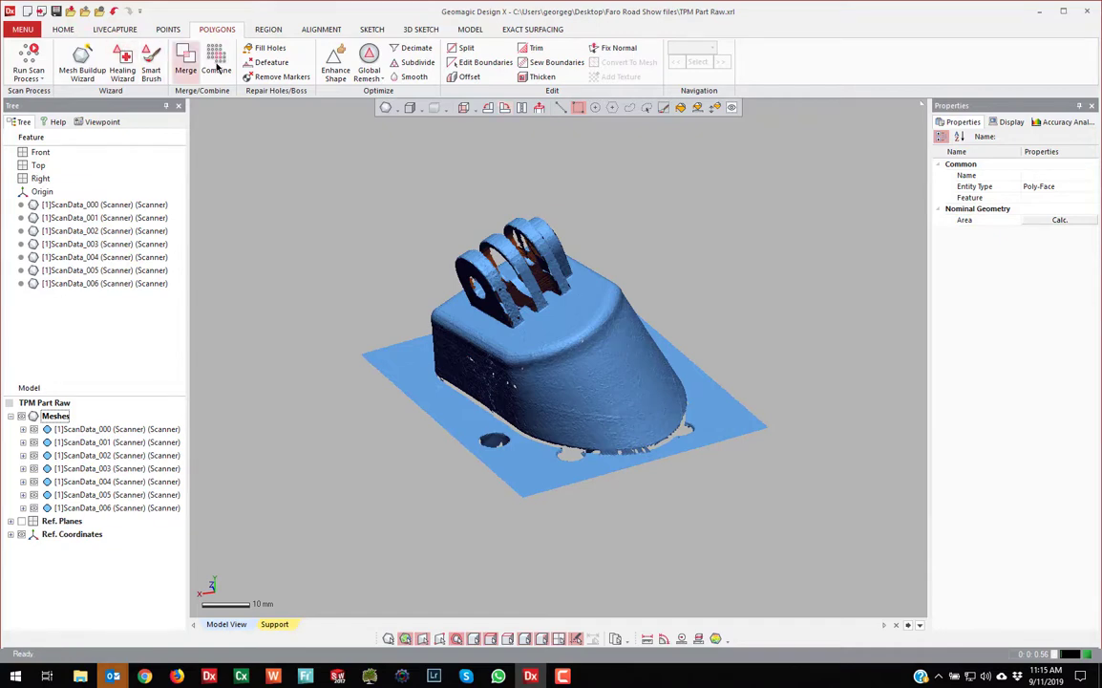
click(42, 80)
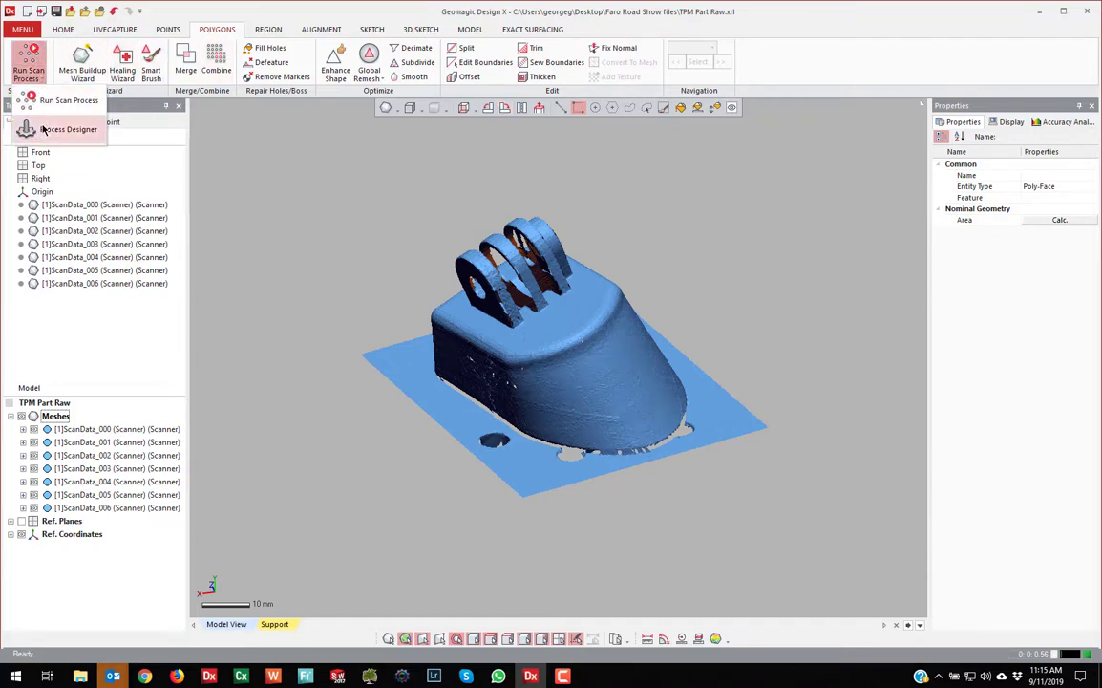
click(60, 129)
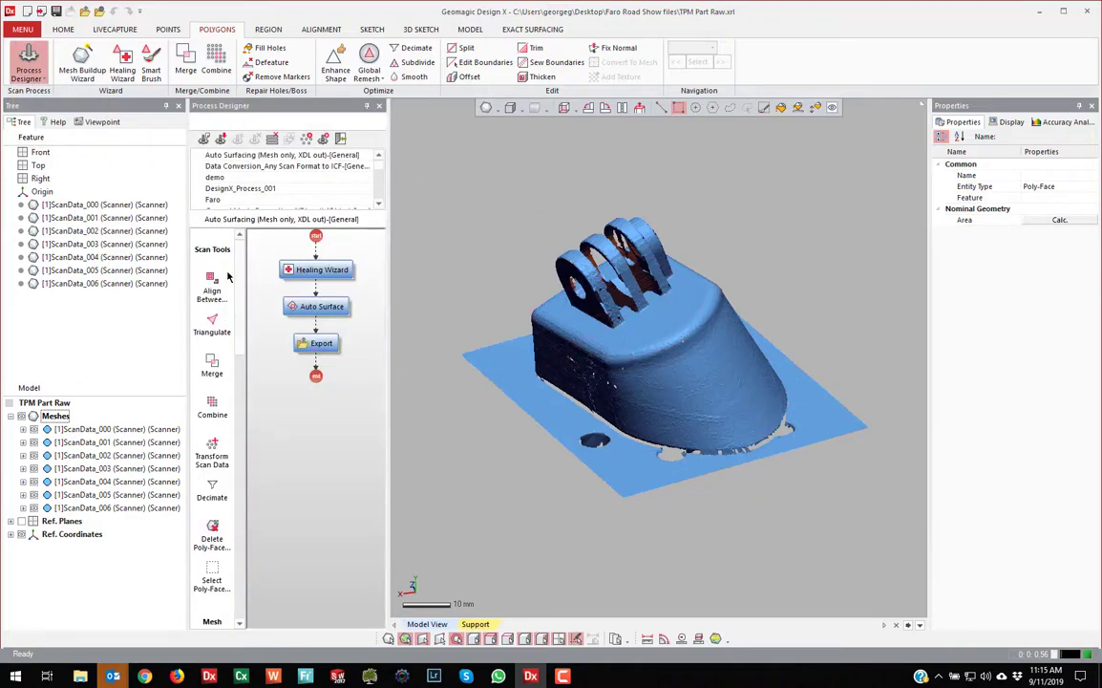
scroll(210, 430, down, 10)
scroll(211, 430, up, 9)
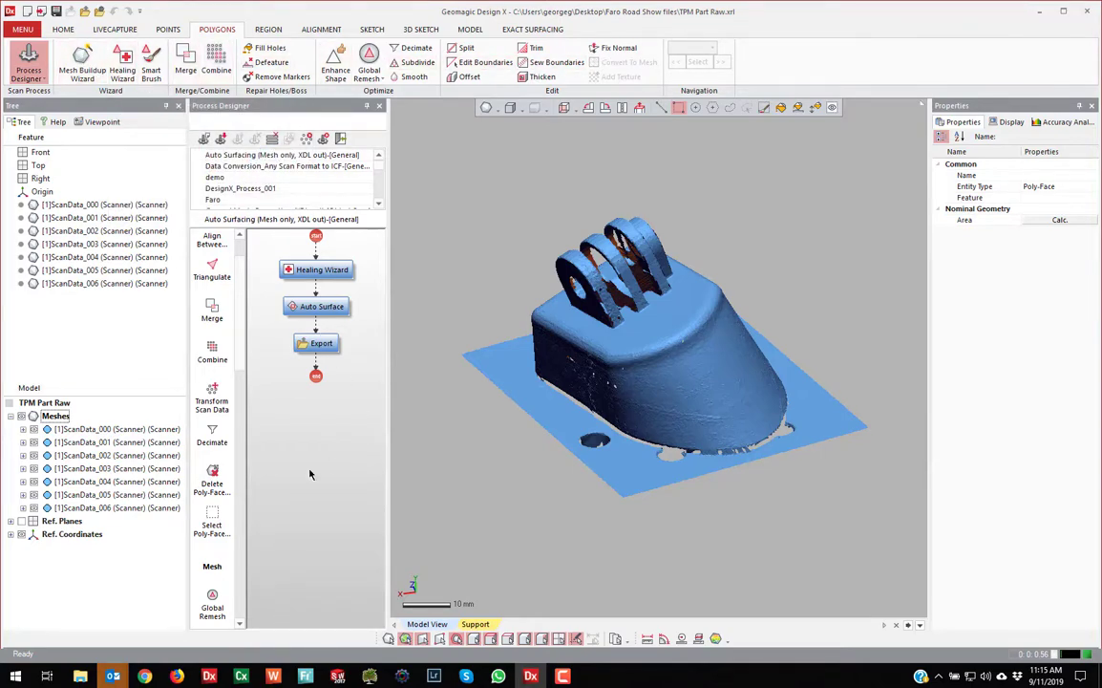
scroll(240, 317, down, 8)
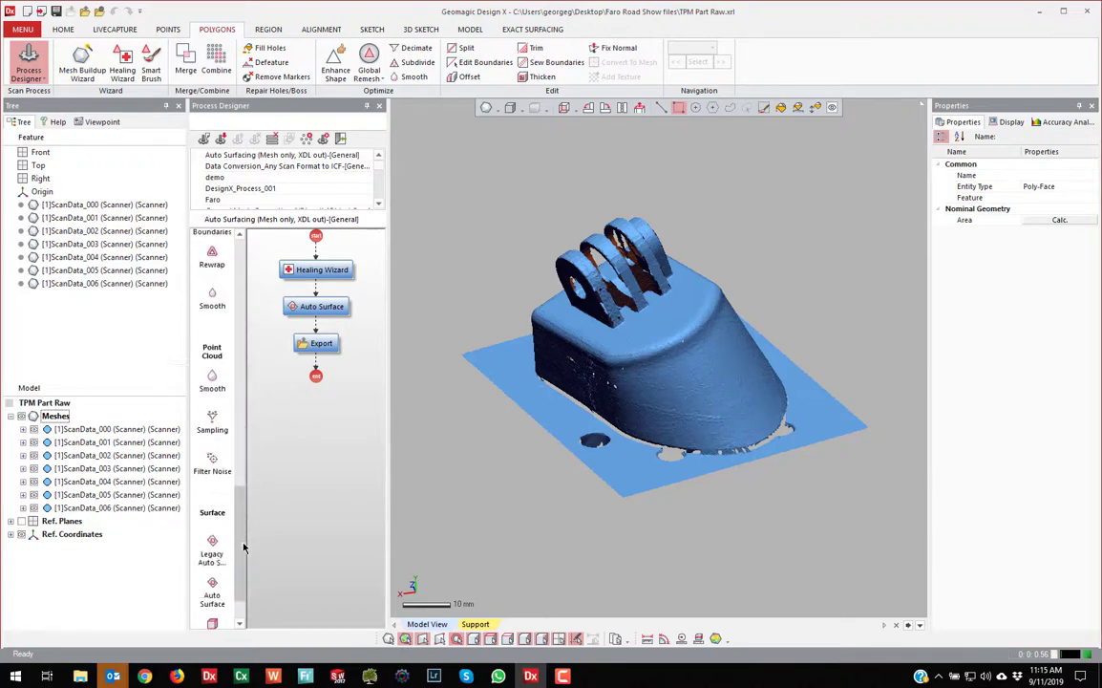
scroll(239, 318, up, 9)
click(214, 199)
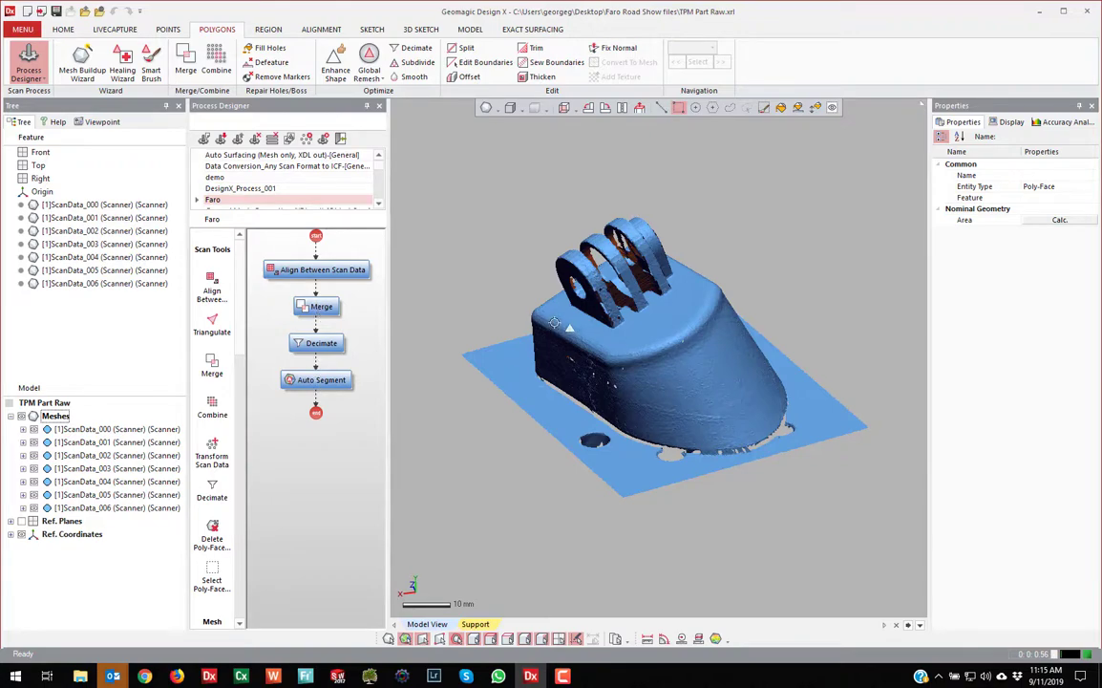
right_drag(462, 321, 472, 347)
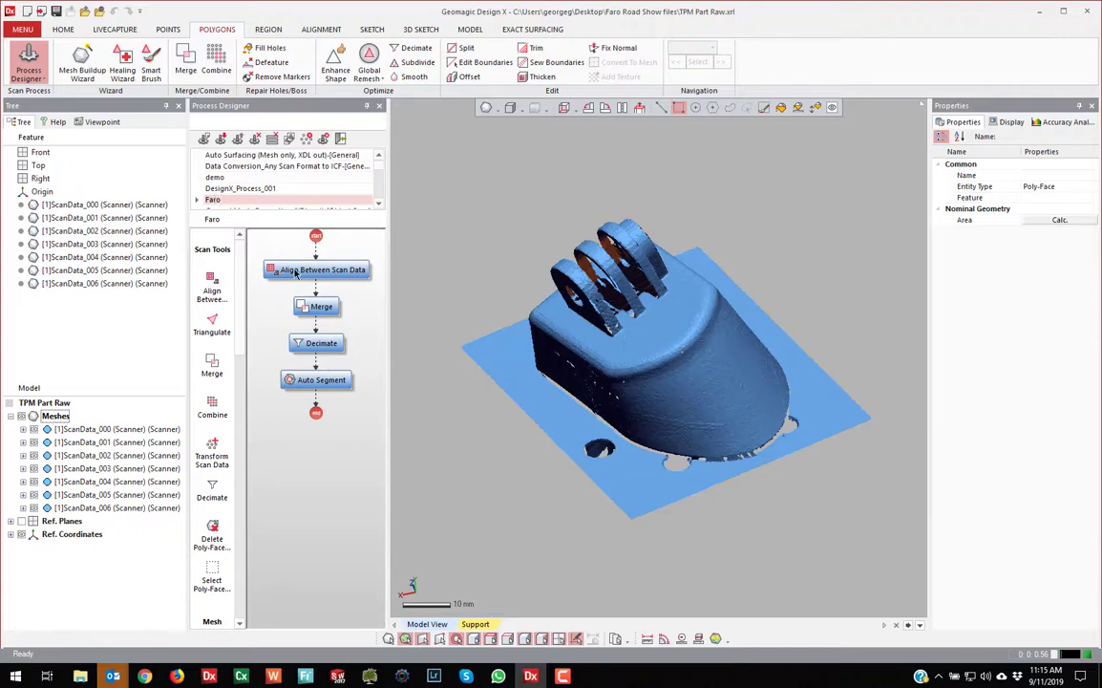
double_click(296, 271)
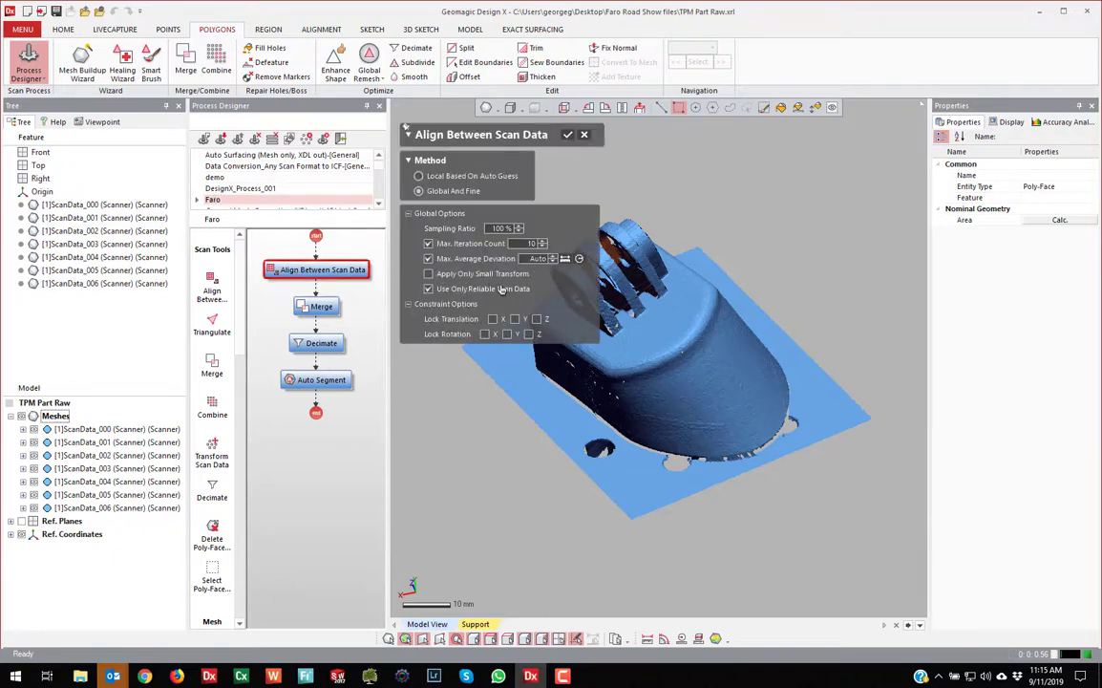
double_click(322, 308)
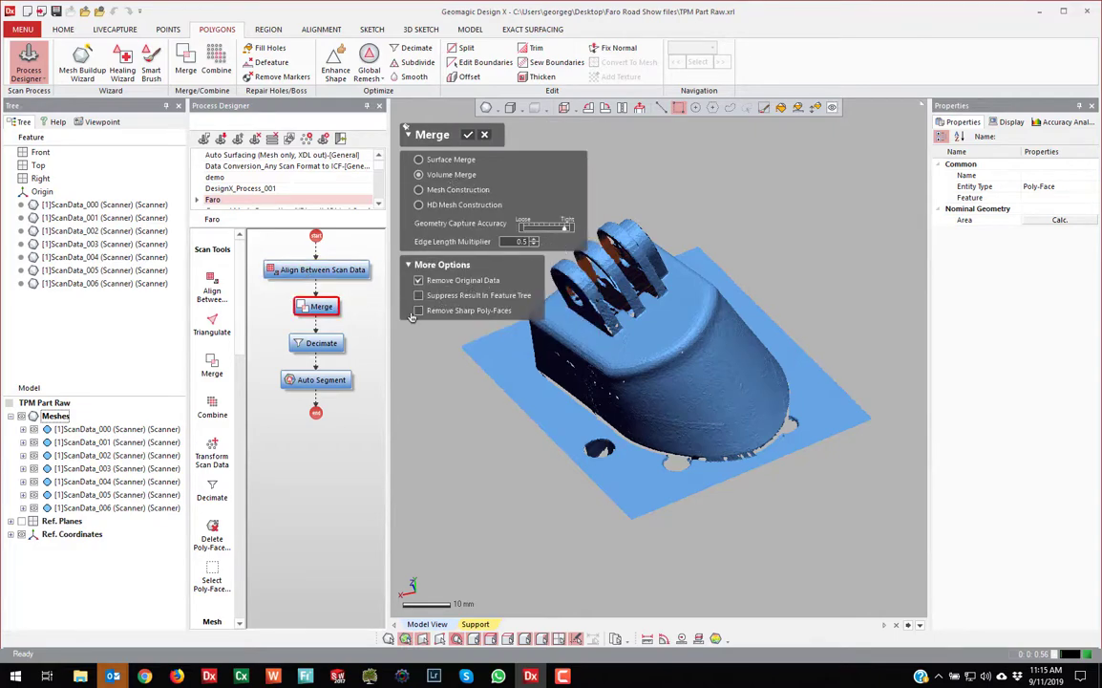
double_click(331, 347)
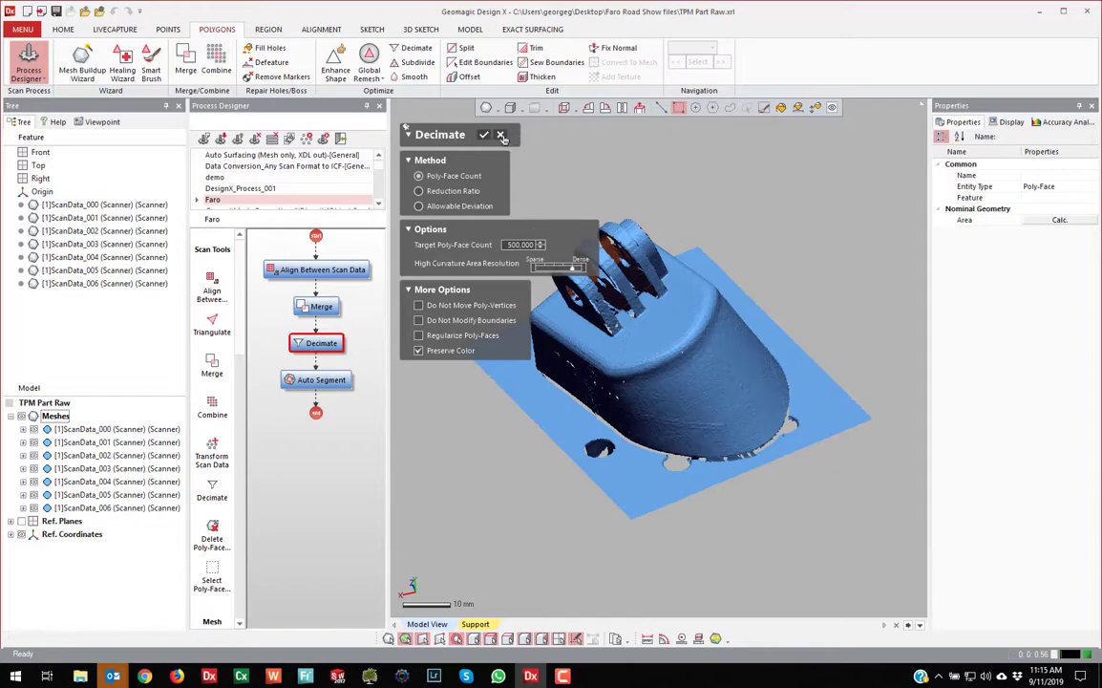
click(340, 139)
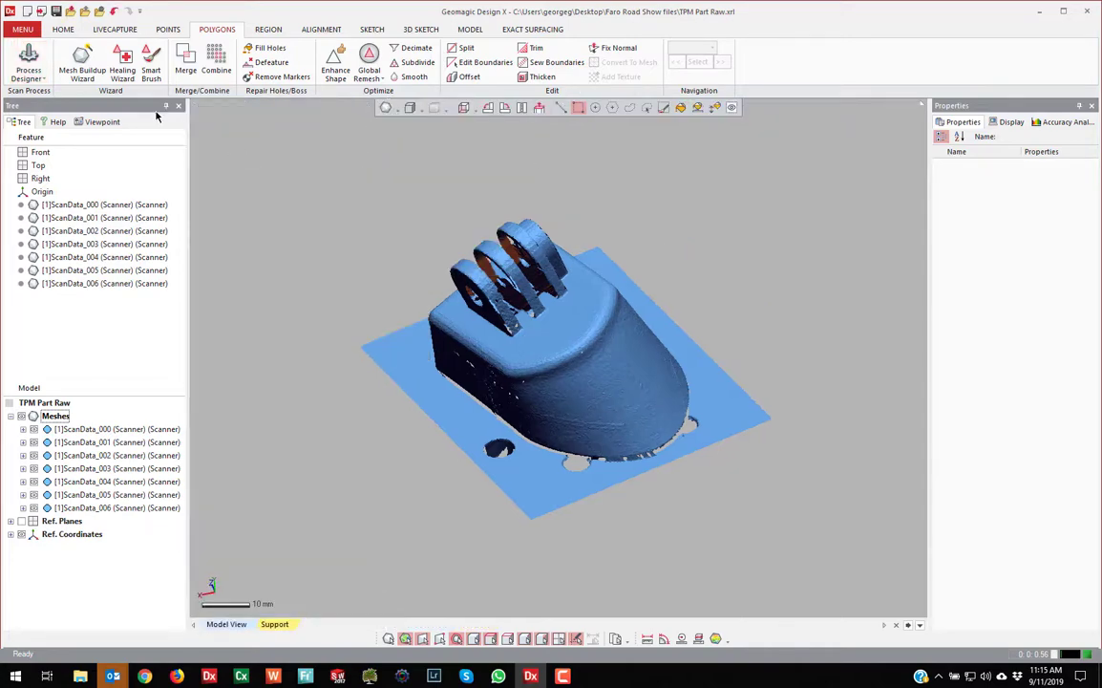
Run Scan Process with the Faro process on all seven ScanData meshes
click(28, 76)
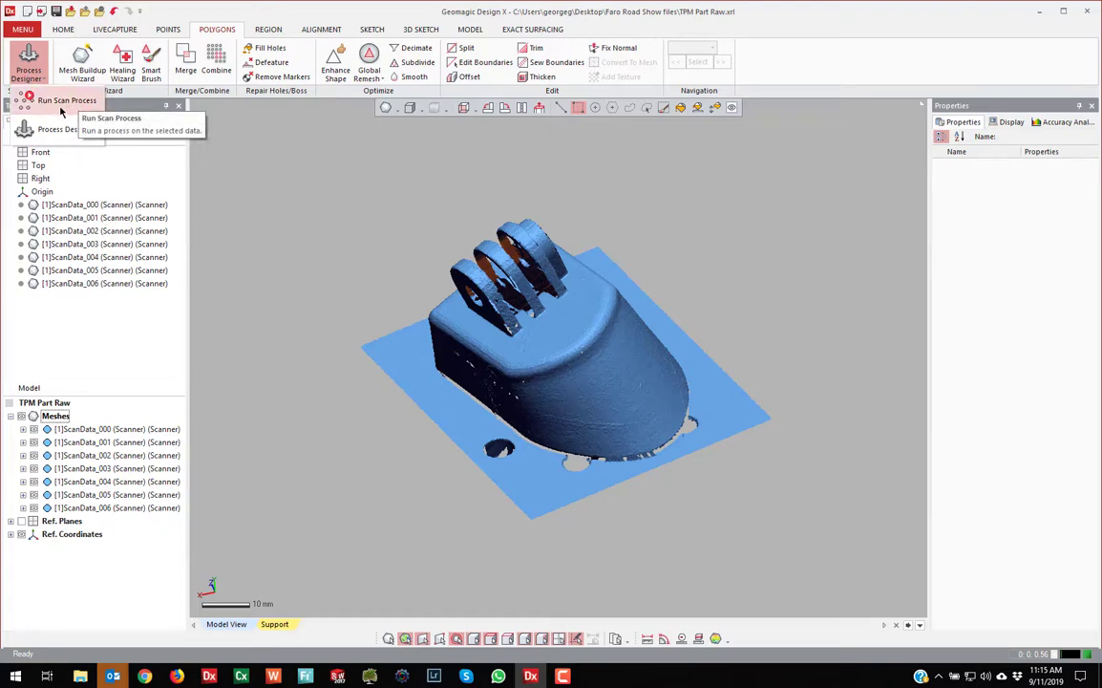
click(61, 105)
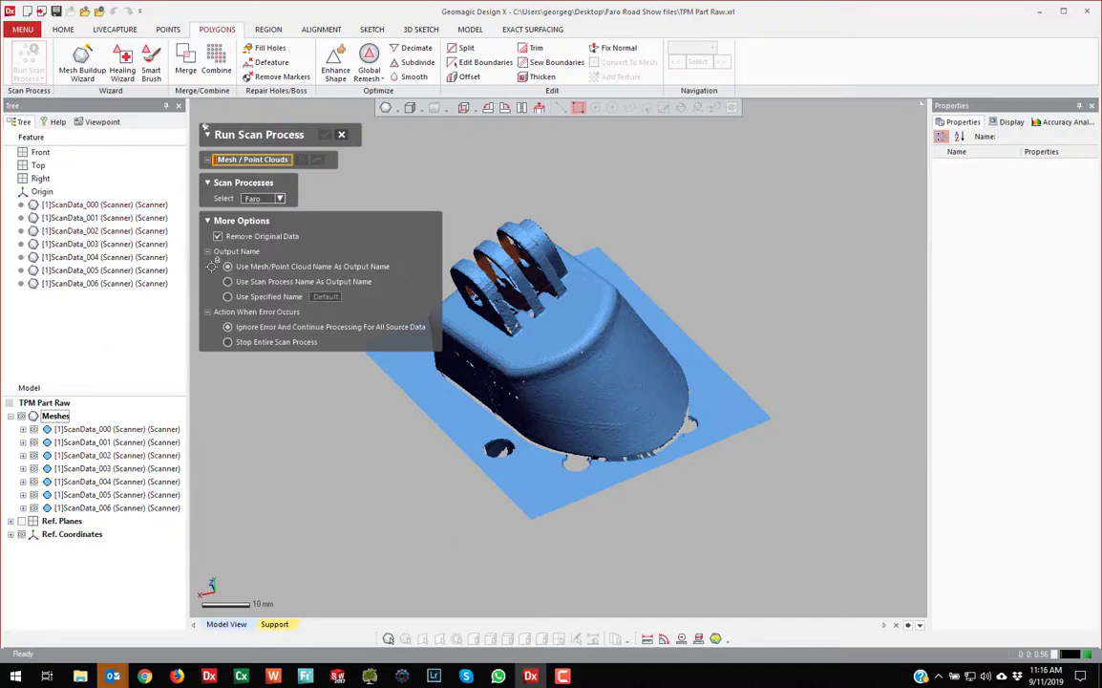
scroll(659, 361, up, 2)
right_drag(659, 362, 554, 364)
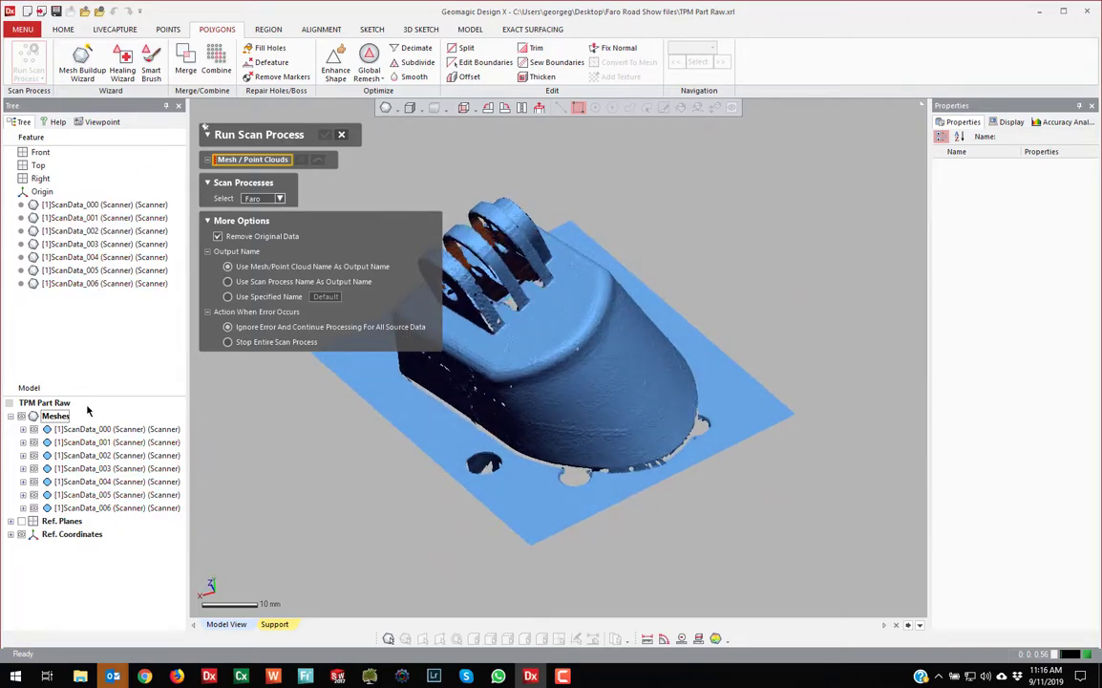
click(57, 416)
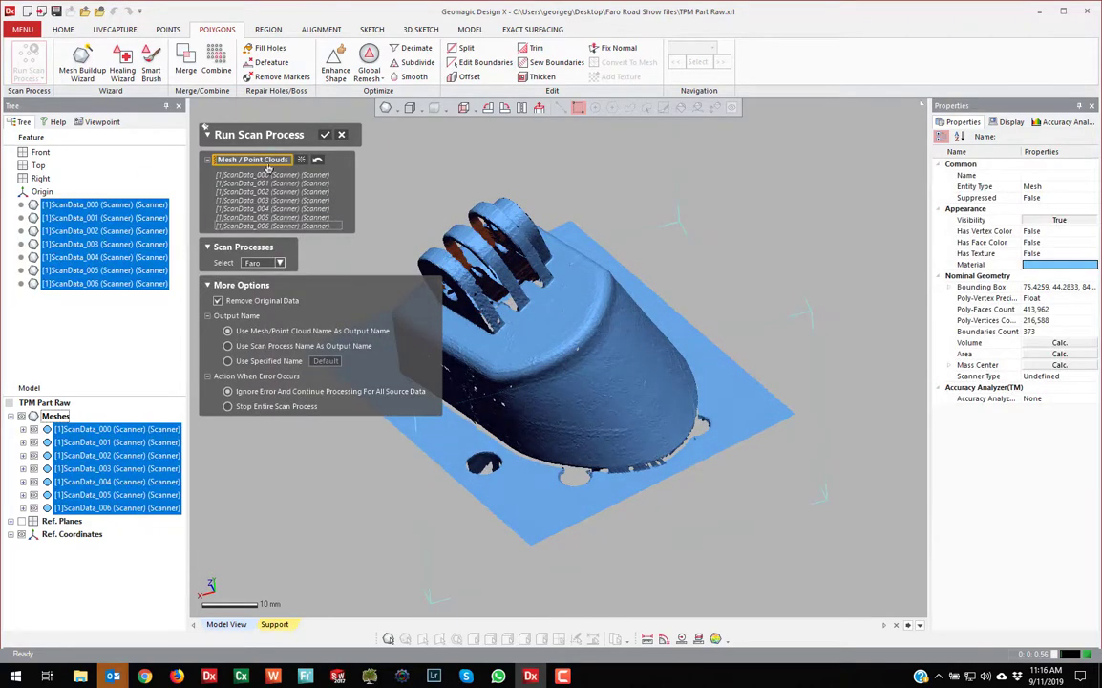
click(324, 136)
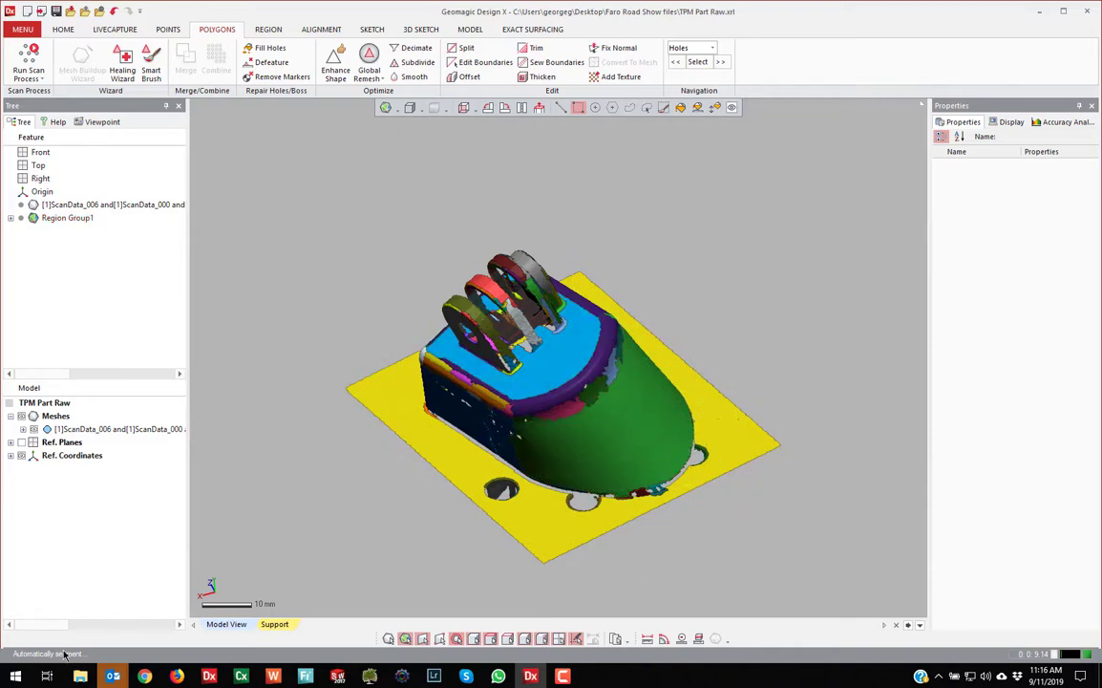
Orbit and zoom the segmented mesh, then bring up the Region tab tools
scroll(486, 453, down, 2)
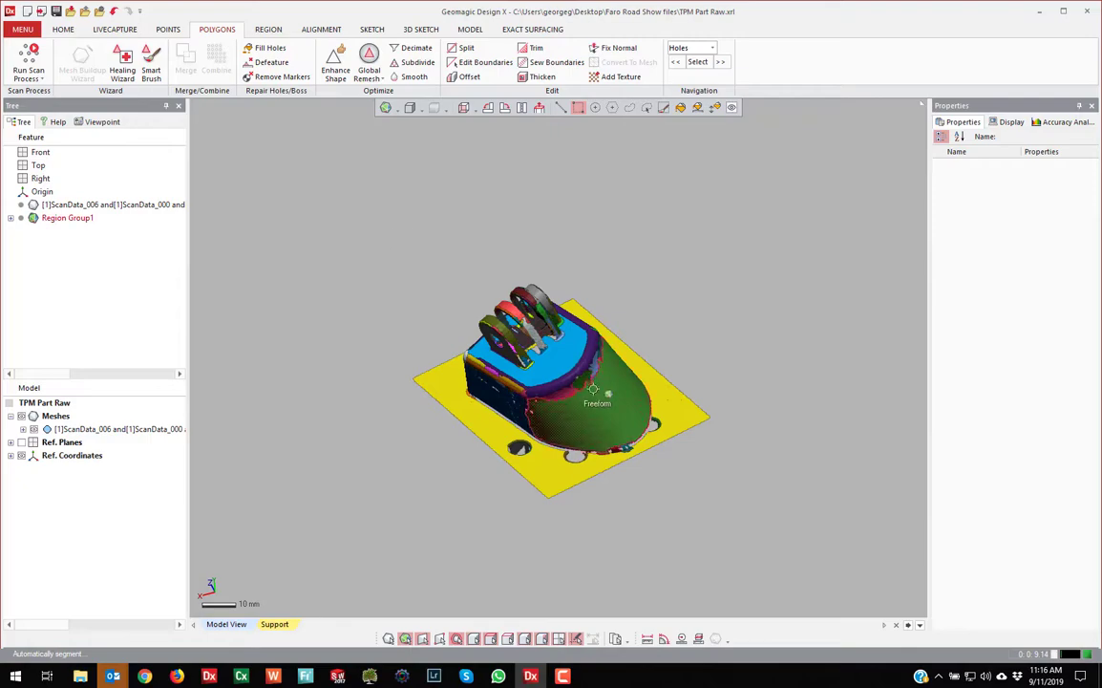
scroll(608, 391, up, 5)
right_drag(610, 372, 501, 443)
click(63, 29)
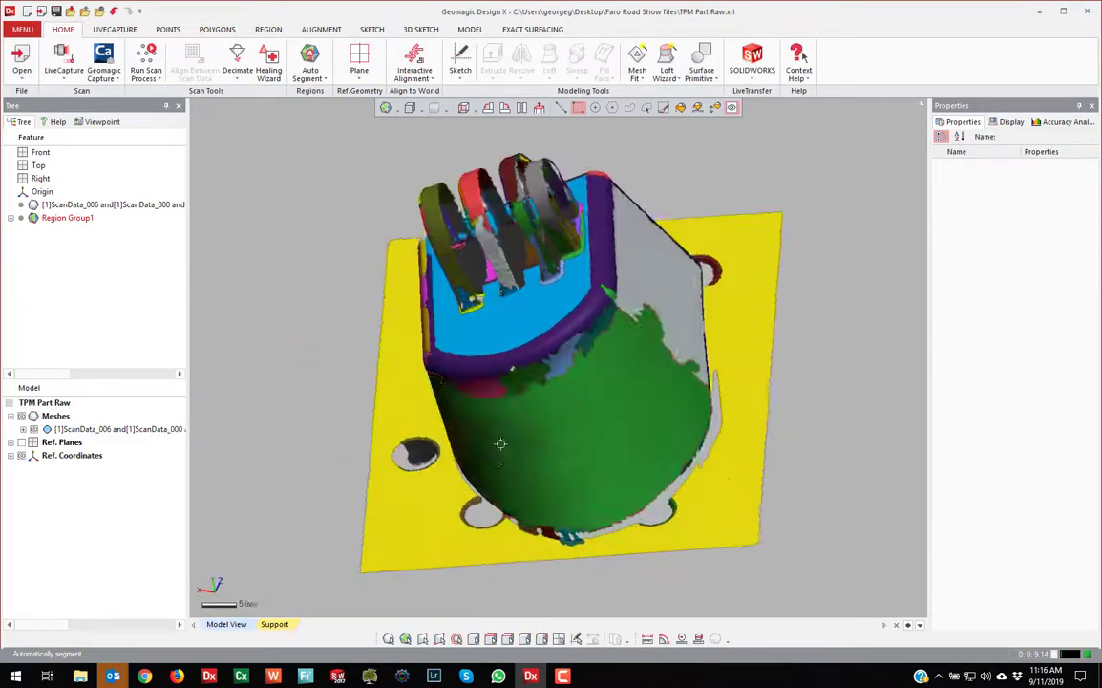
right_drag(583, 426, 536, 405)
scroll(559, 385, up, 4)
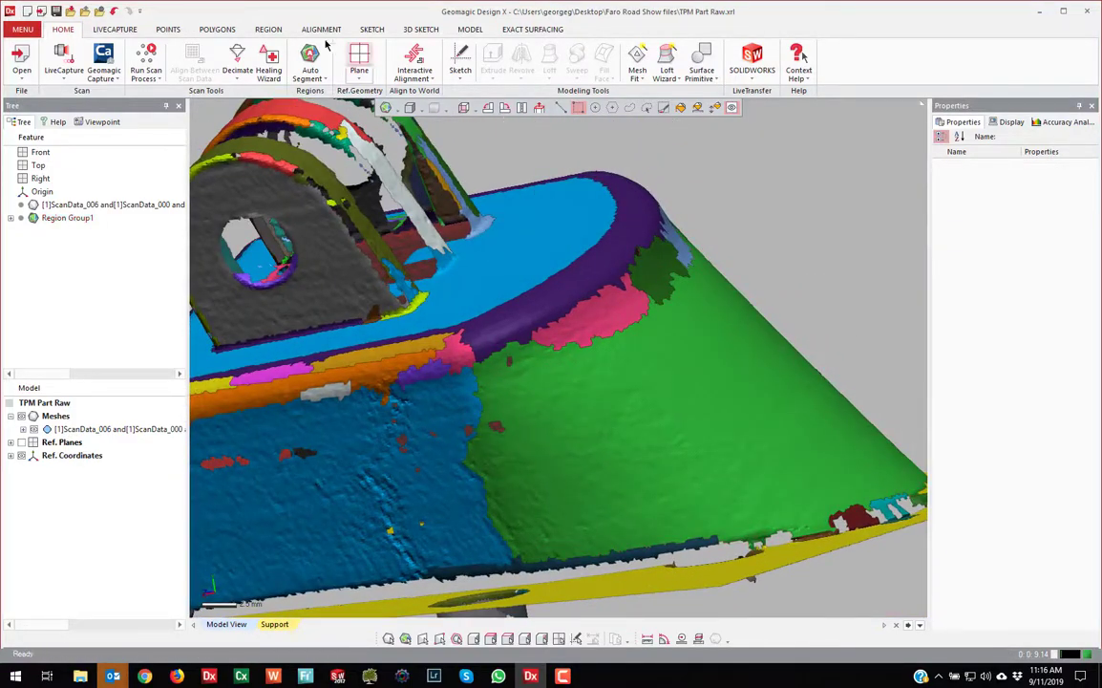
click(251, 28)
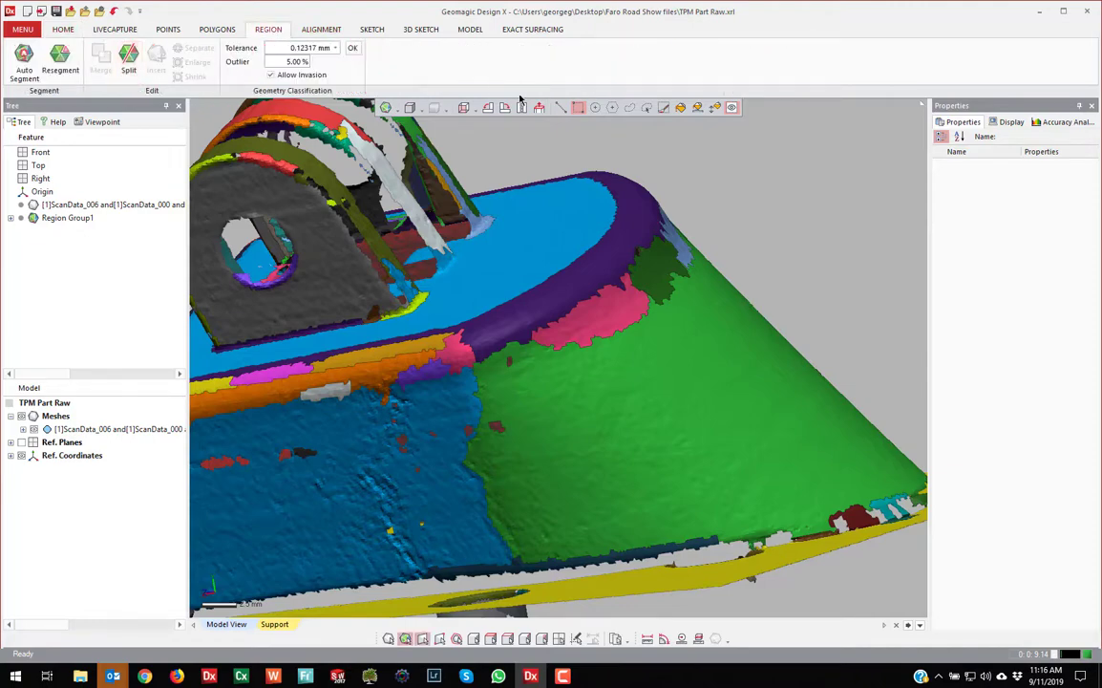
Line-select the blue-green boundary strip and the cone-edge strip, inserting each as its own region
click(562, 110)
scroll(507, 372, down, 2)
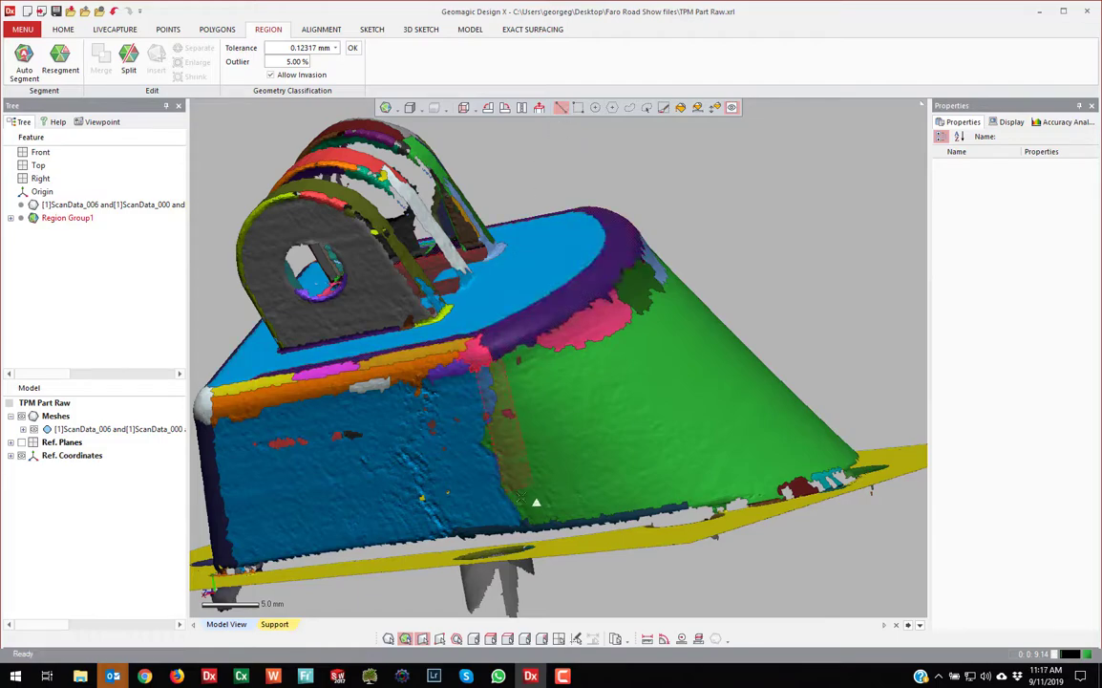
click(551, 530)
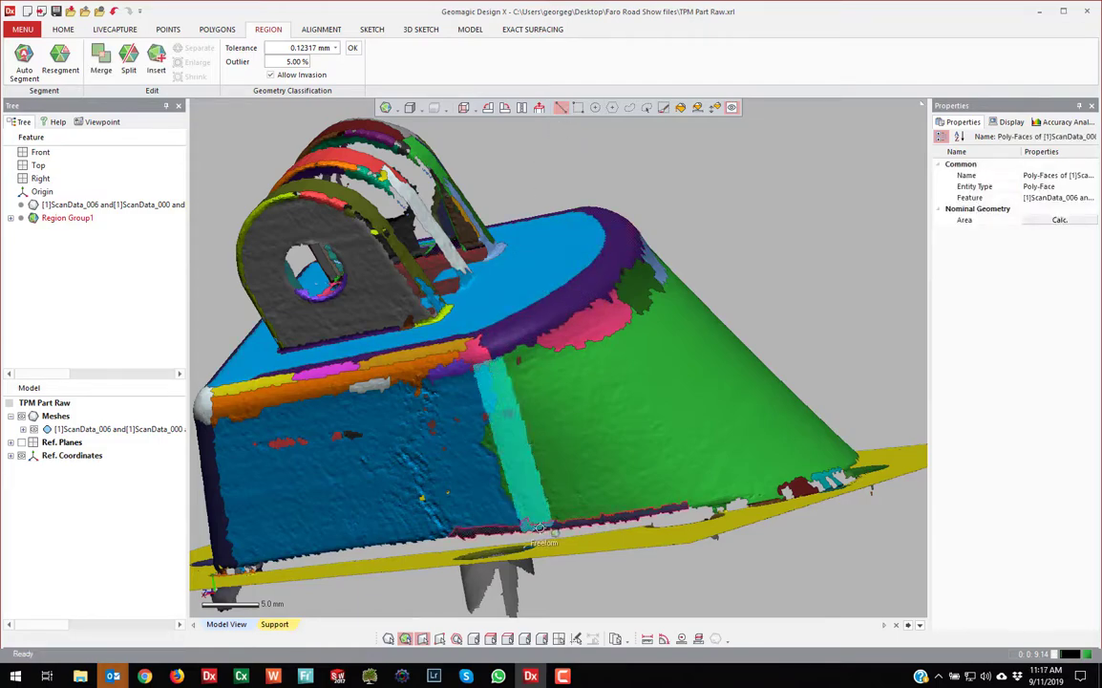
click(156, 61)
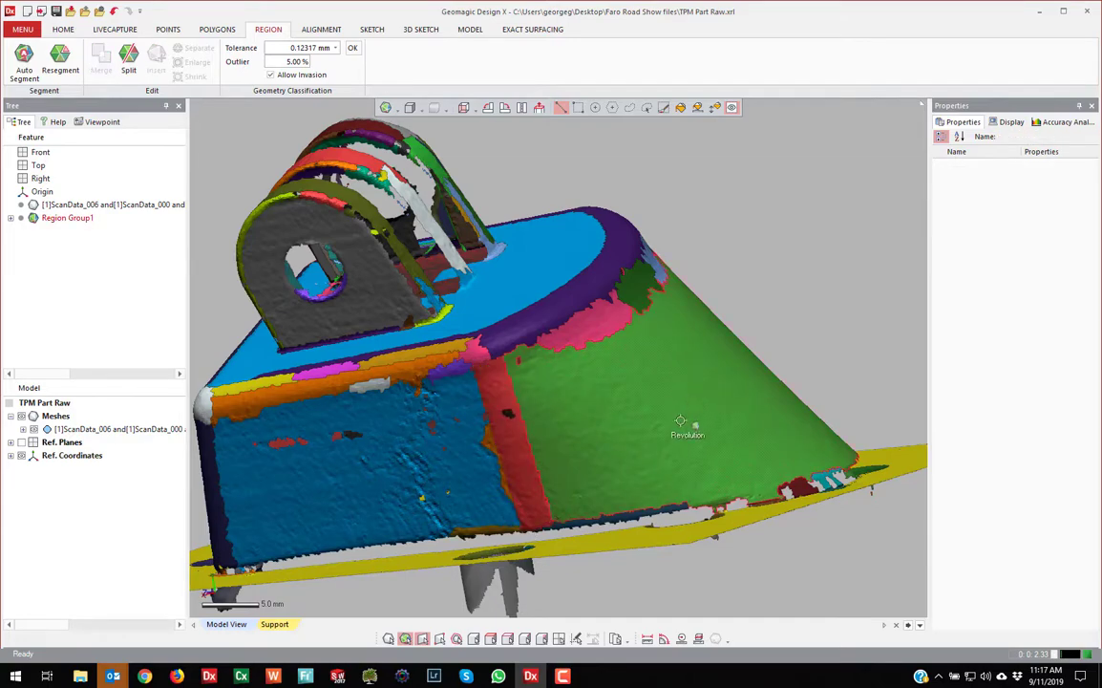
right_drag(689, 423, 639, 326)
mouse_move(630, 294)
mouse_down()
mouse_move(700, 475)
mouse_move(785, 540)
mouse_up()
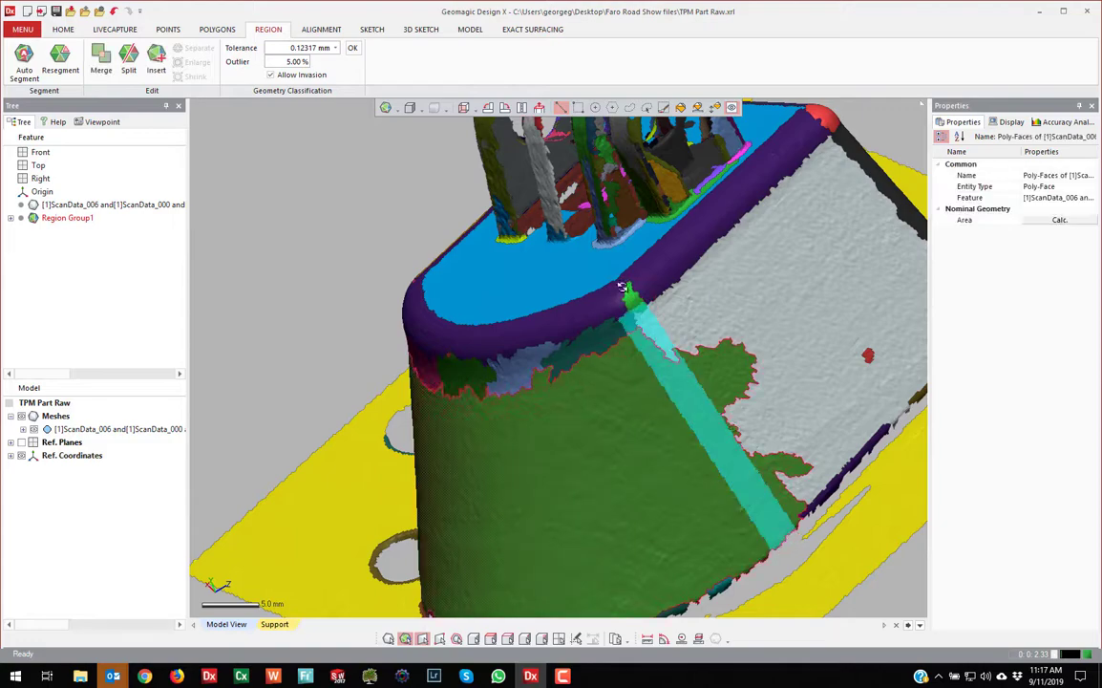
click(161, 61)
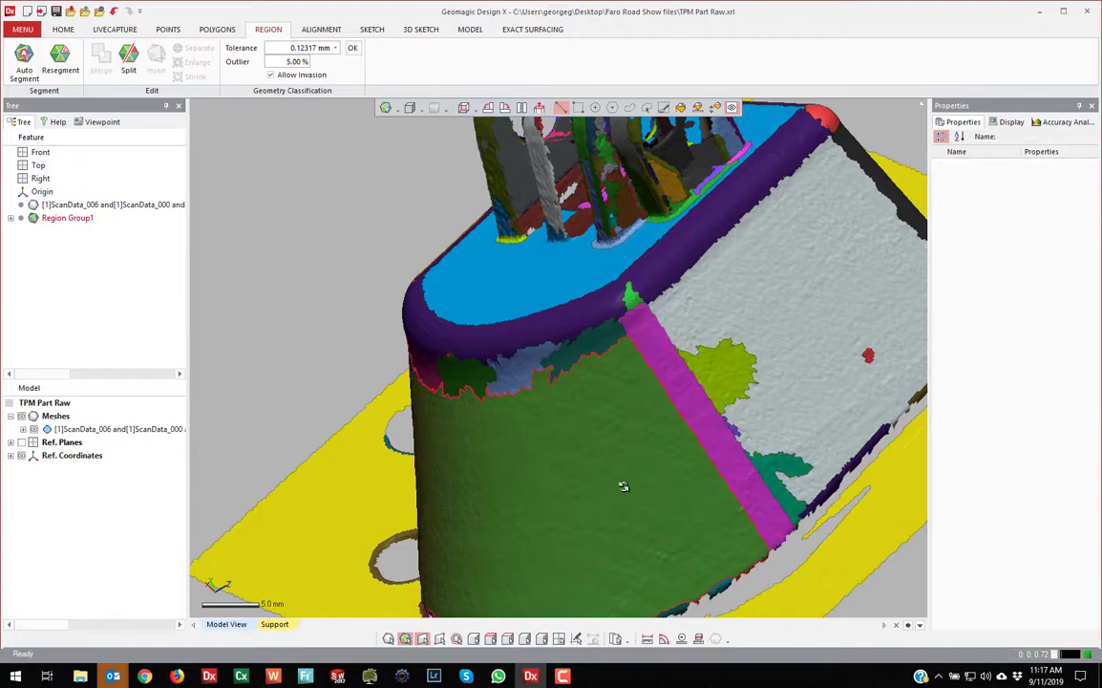
Merge the cone's small patches and the large green cone region into one region
right_drag(563, 438, 632, 153)
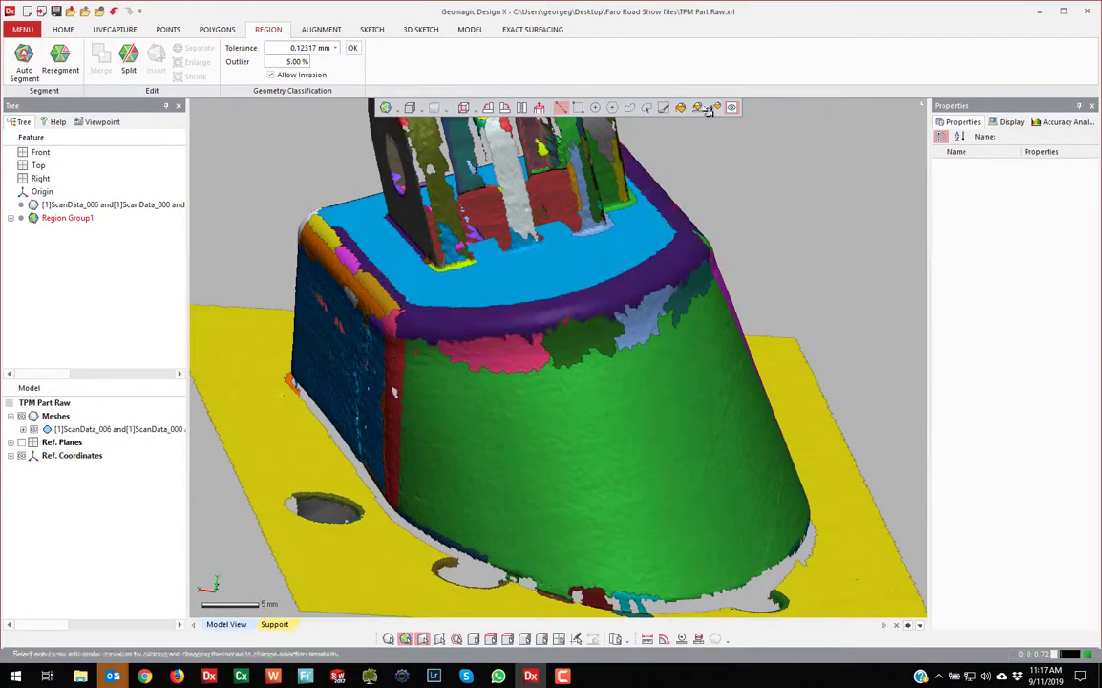
click(632, 153)
click(770, 190)
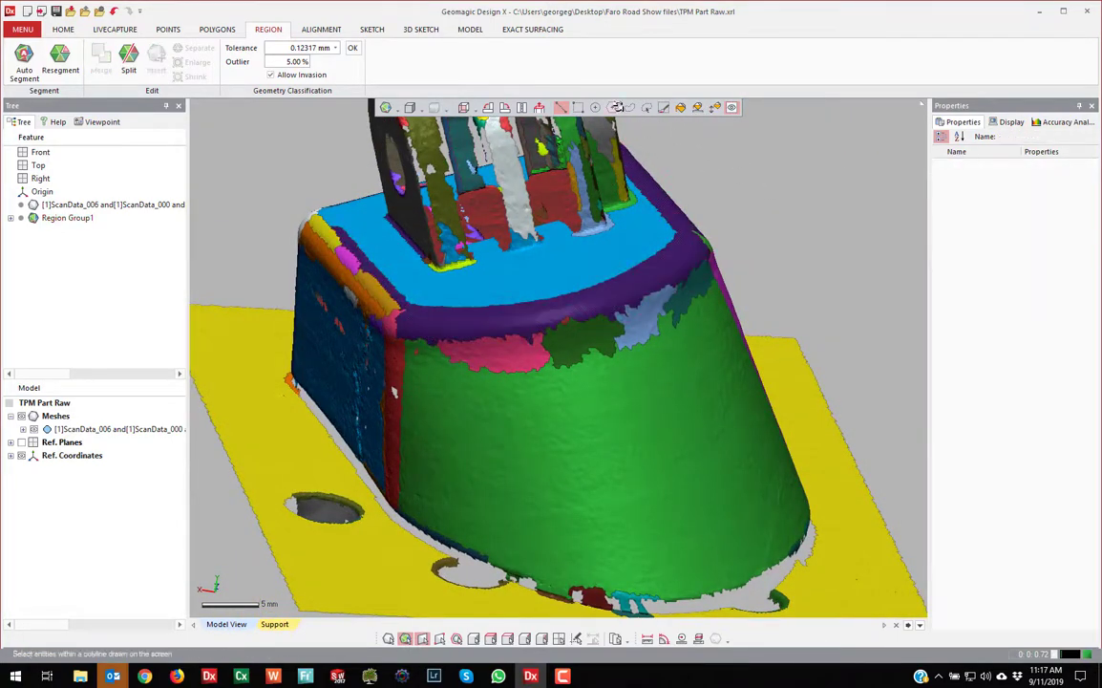
click(578, 108)
click(571, 341)
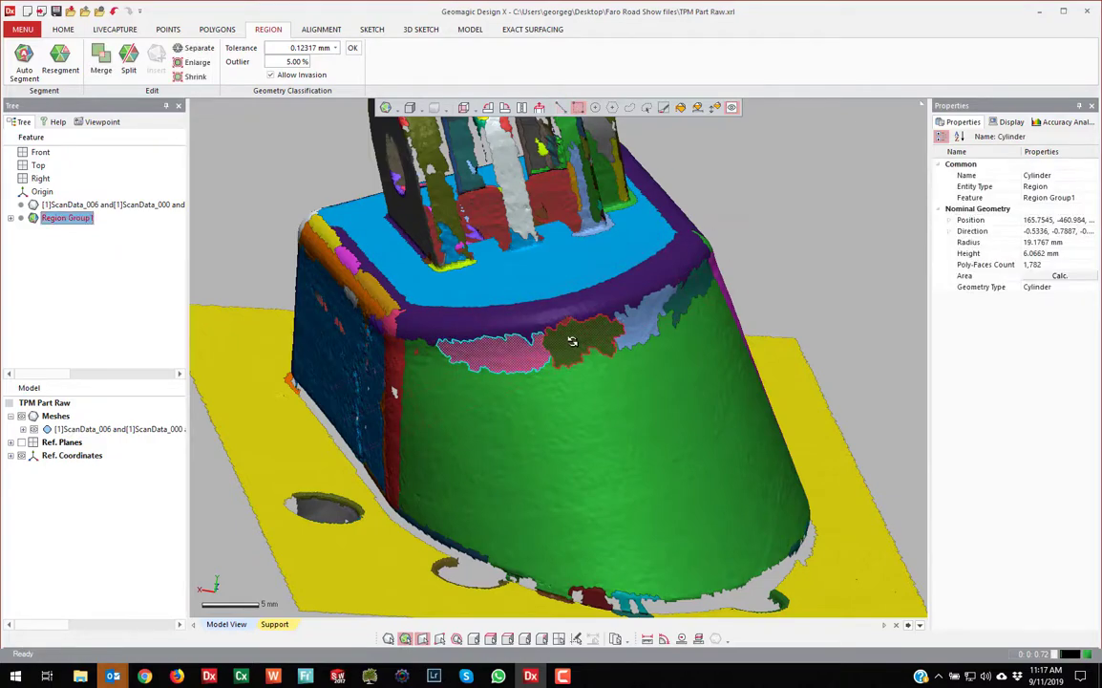
ctrl+click(572, 341)
ctrl+click(636, 321)
ctrl+click(686, 305)
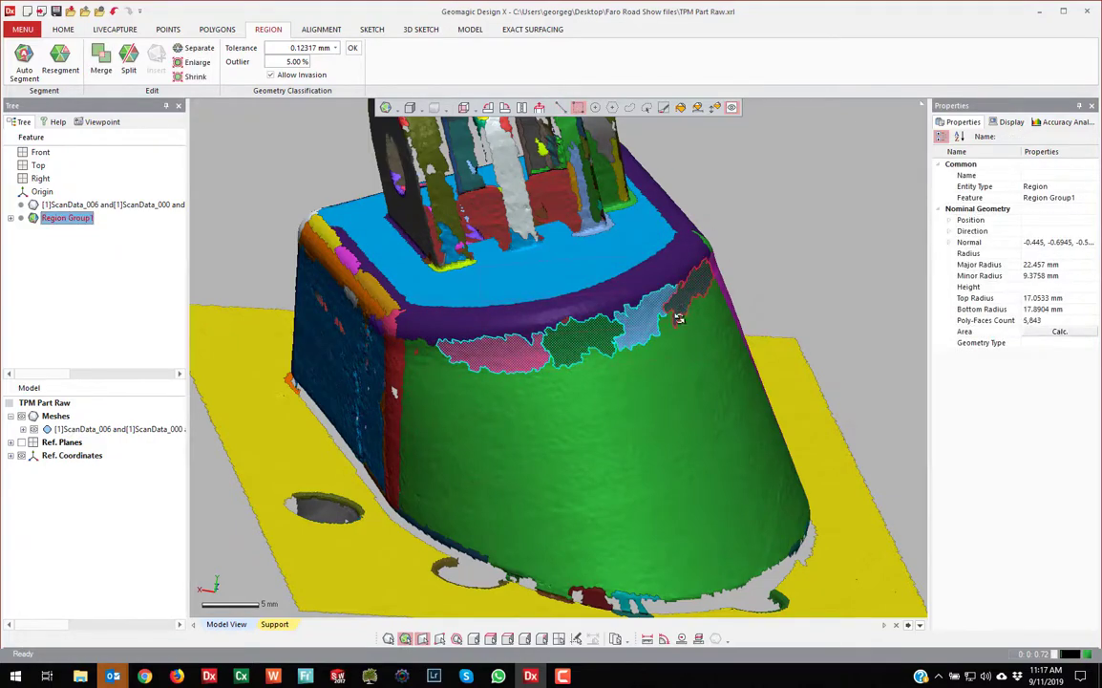
ctrl+click(676, 332)
click(102, 59)
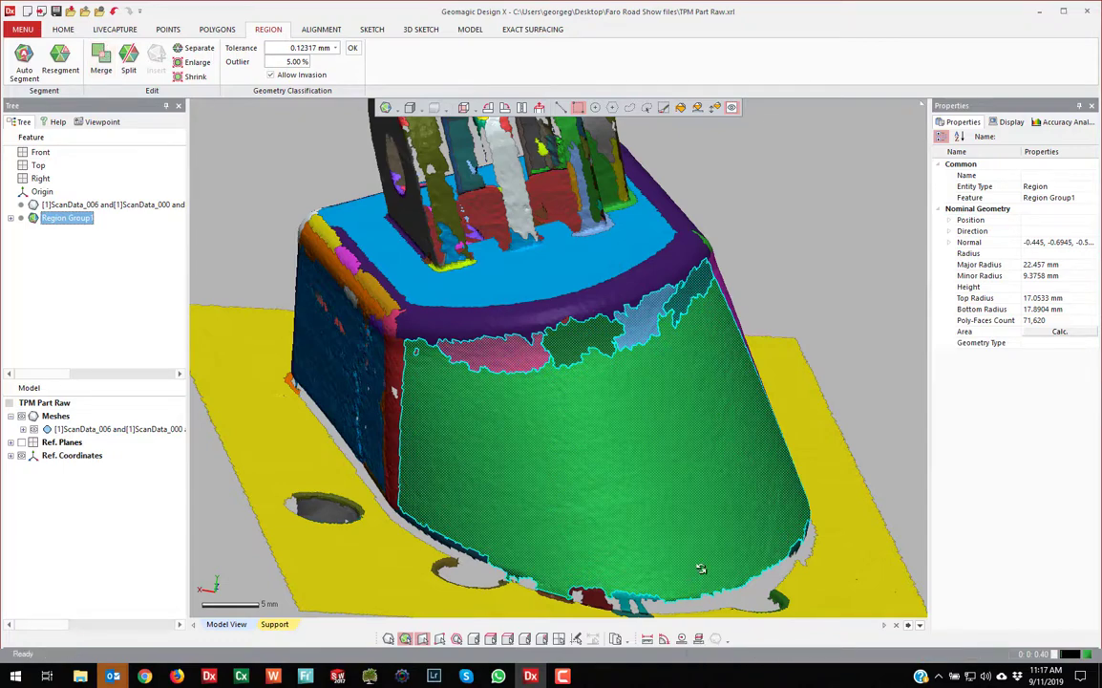
Orbit in close around the lugs and pick the region at one lug's base
key(Escape)
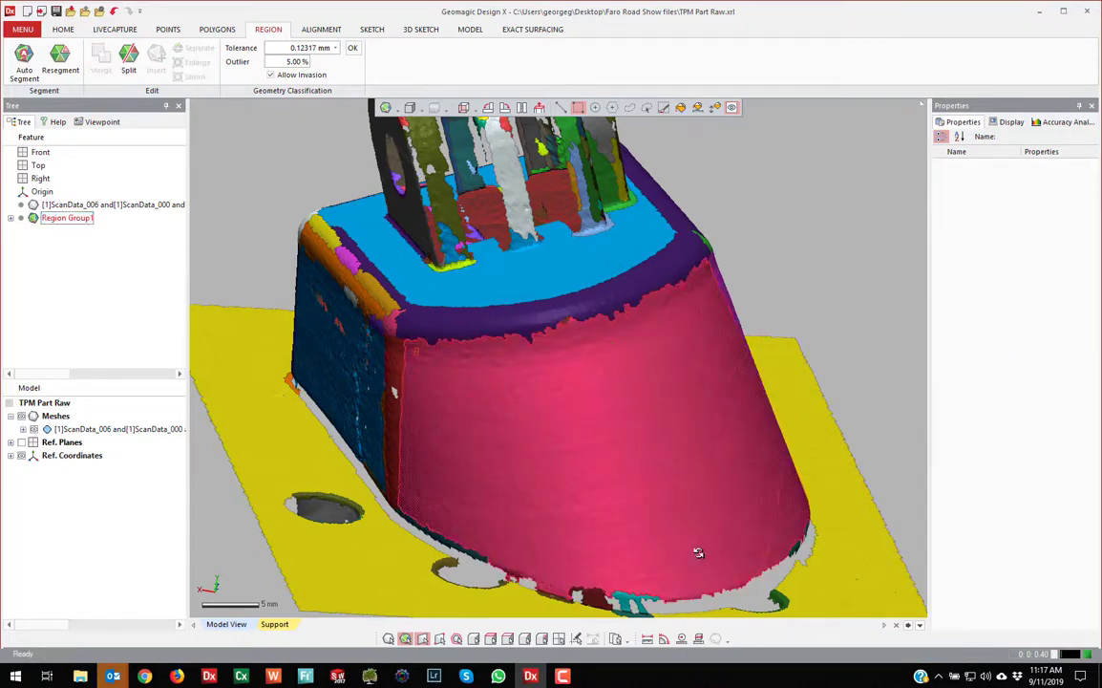
scroll(688, 545, down, 3)
right_drag(647, 510, 468, 563)
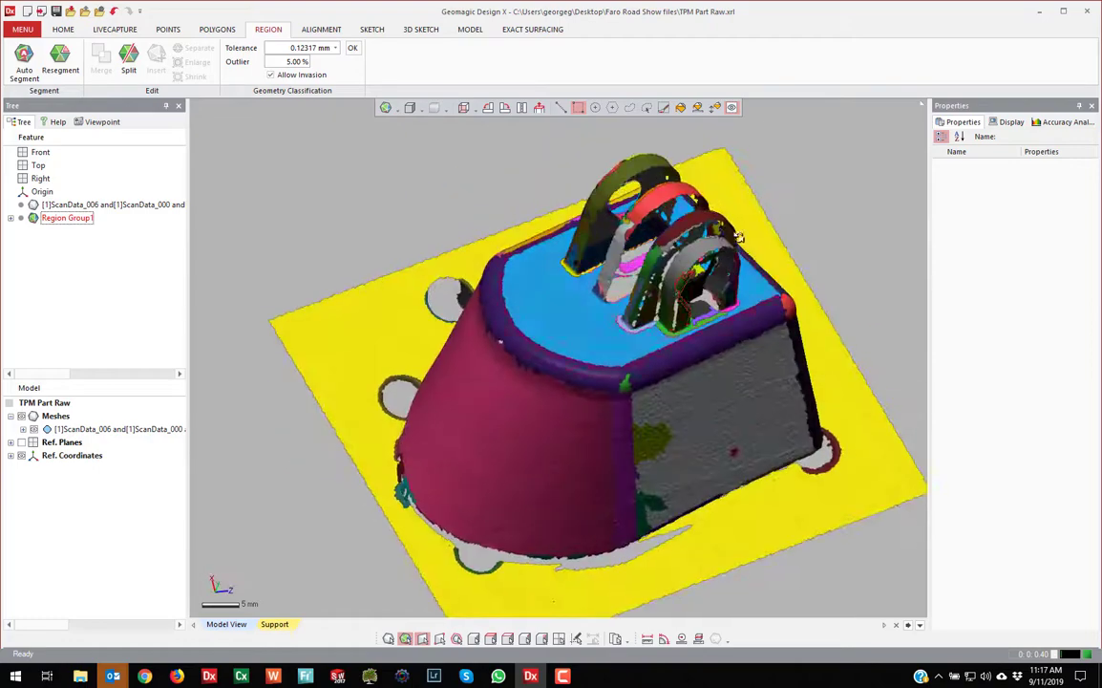
scroll(731, 253, up, 5)
mouse_move(611, 344)
right_down()
mouse_move(546, 394)
mouse_move(626, 345)
right_up()
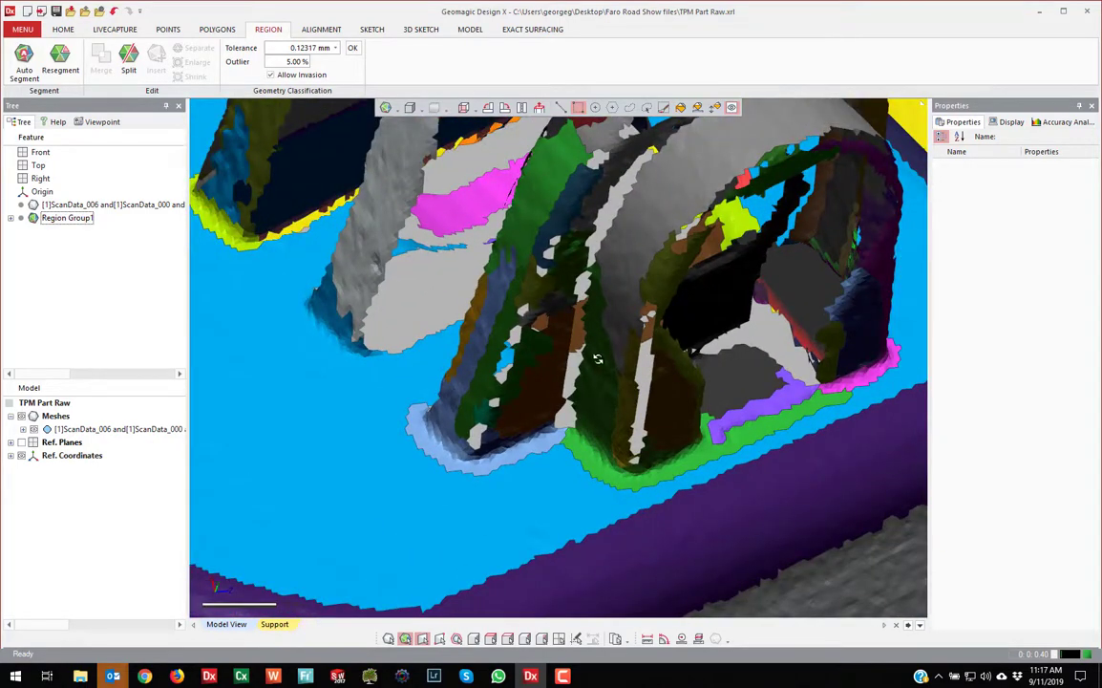
click(599, 363)
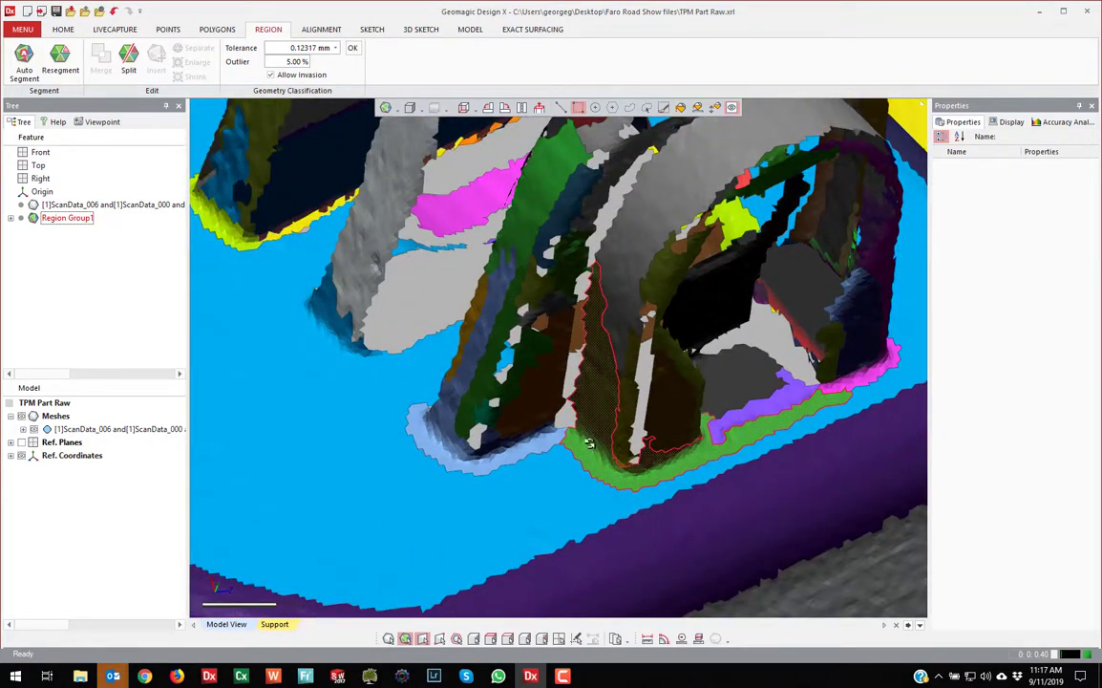
right_drag(589, 443, 535, 127)
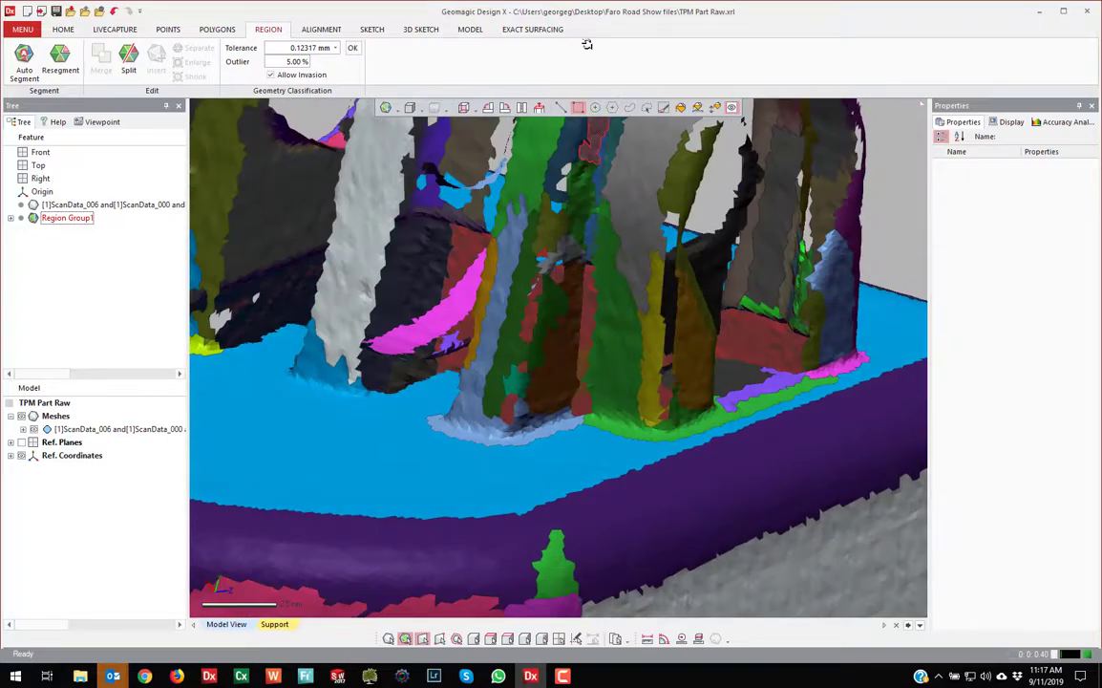
Brush-paint faces along the lug's base, insert them as a new region, and zoom out
click(664, 107)
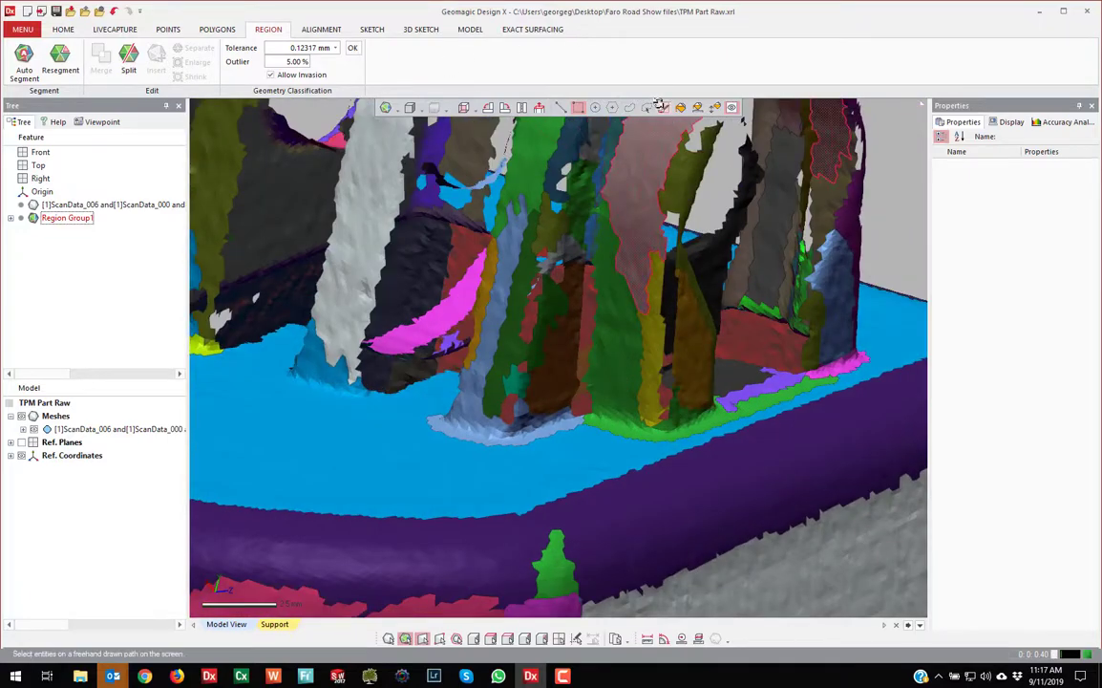
click(624, 416)
right_drag(707, 296, 410, 23)
scroll(718, 360, down, 3)
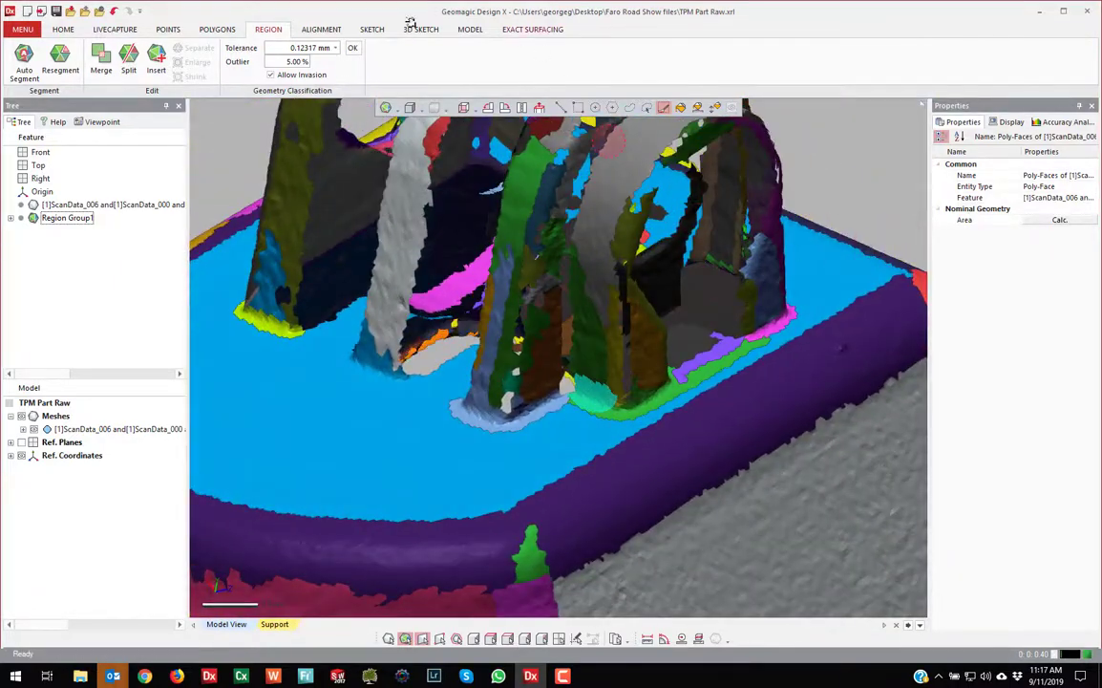
click(162, 57)
key(Escape)
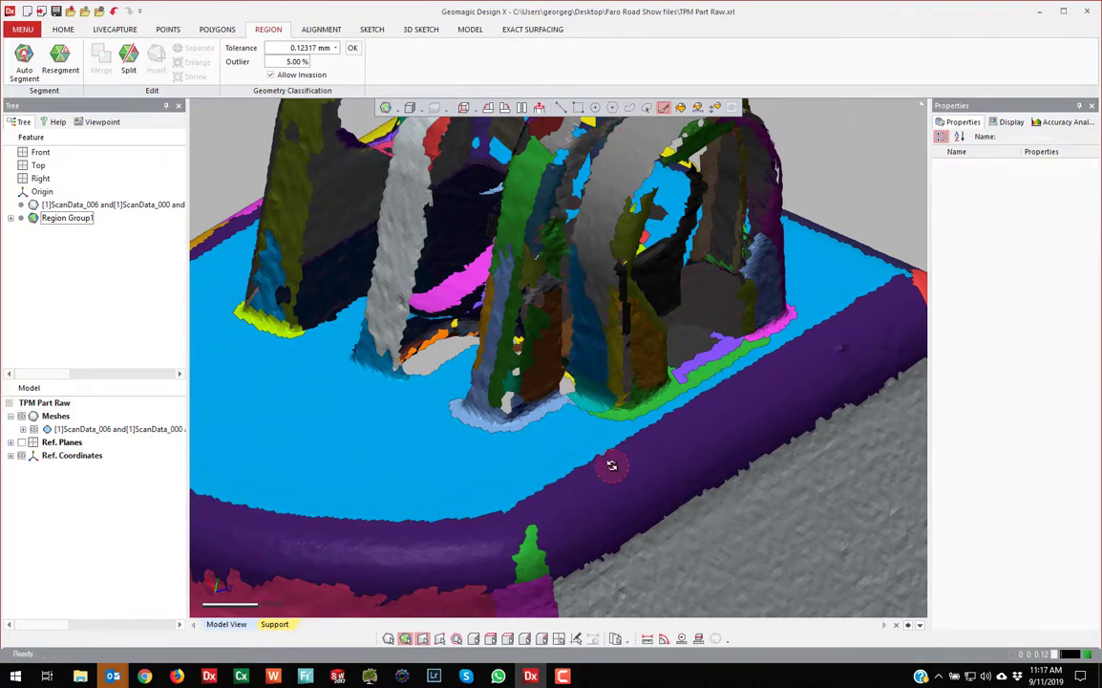
scroll(612, 466, down, 6)
right_drag(479, 425, 657, 416)
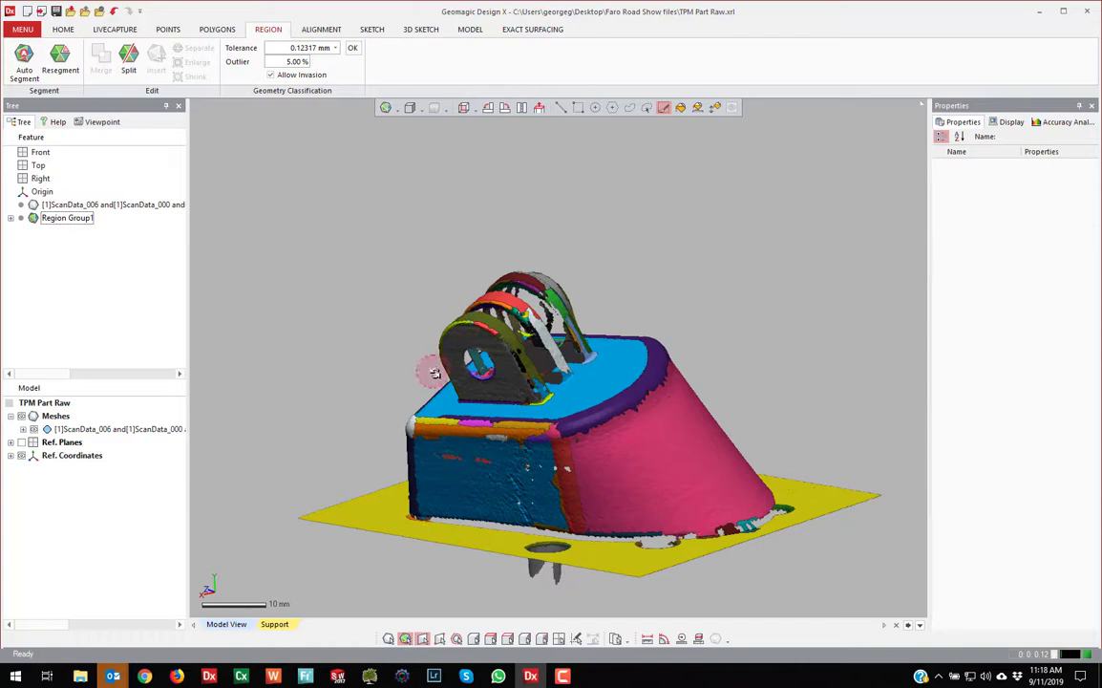
right_drag(504, 217, 437, 166)
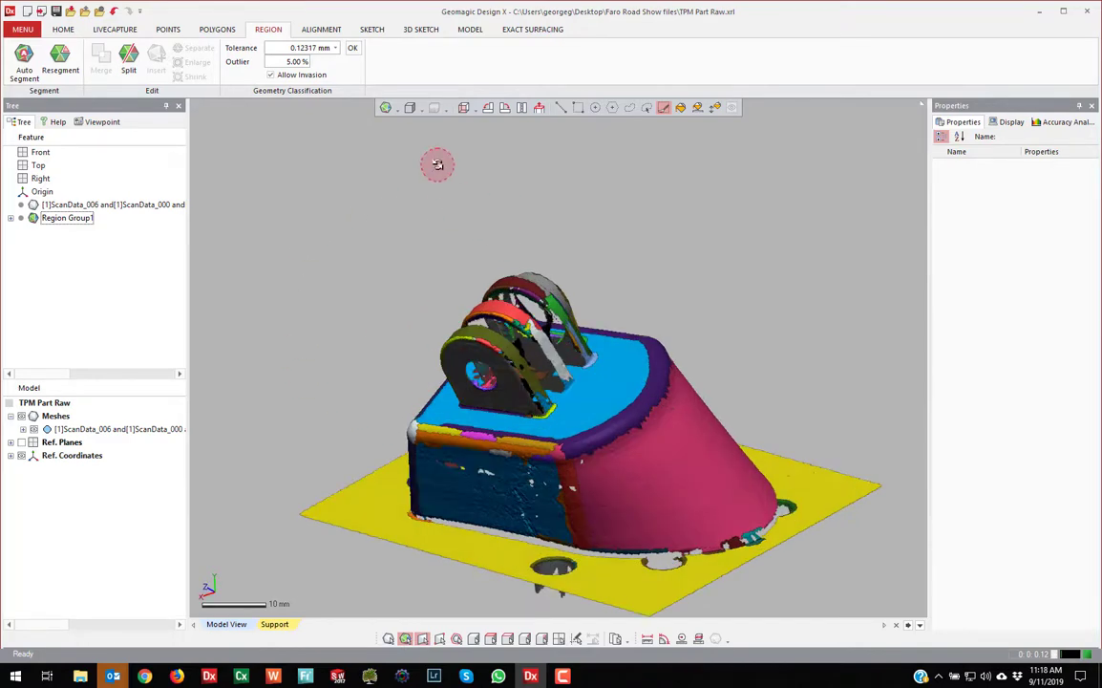
Show the POLYGONS tools with plain shaded mesh display, zoomed in on a base-plate hole
click(63, 30)
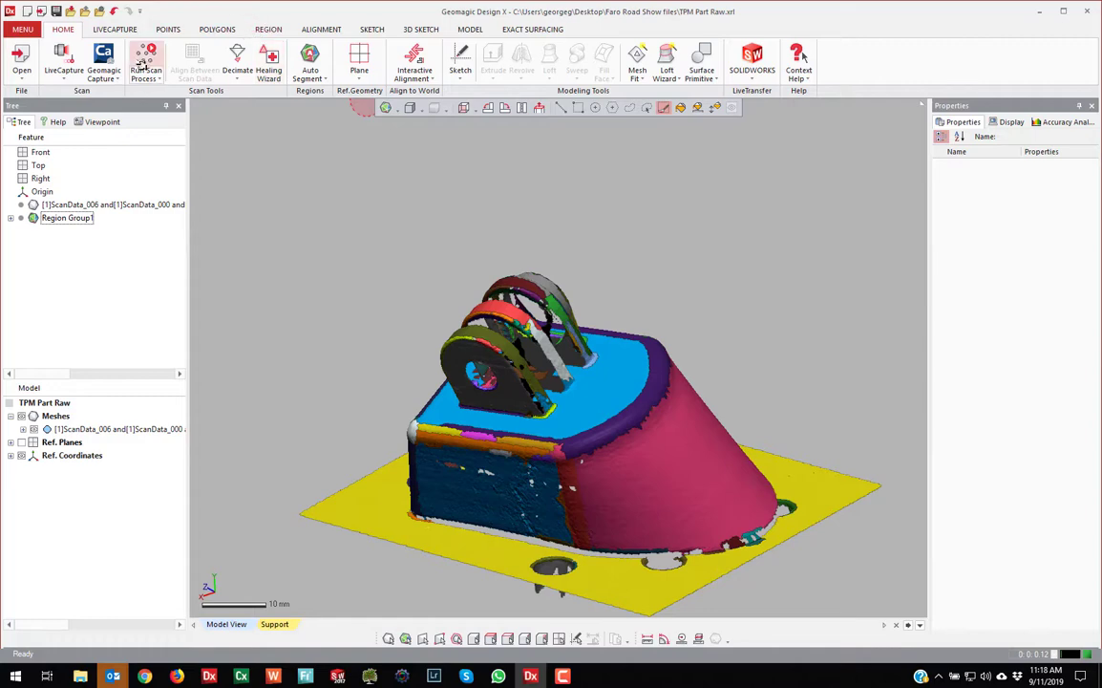
click(217, 29)
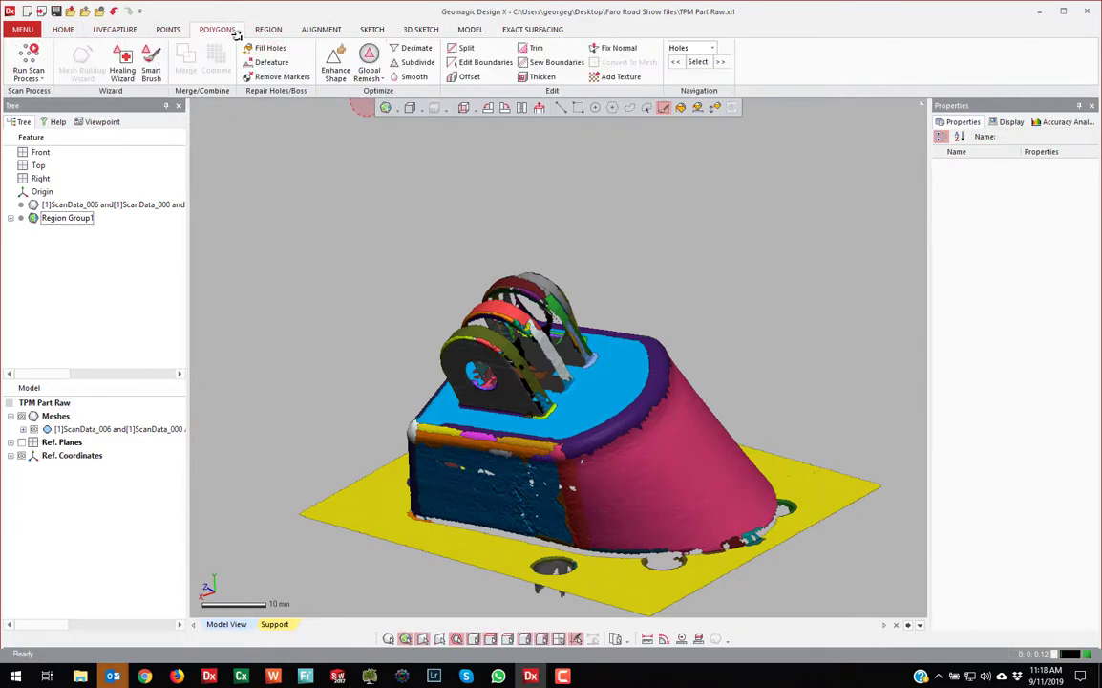
click(387, 108)
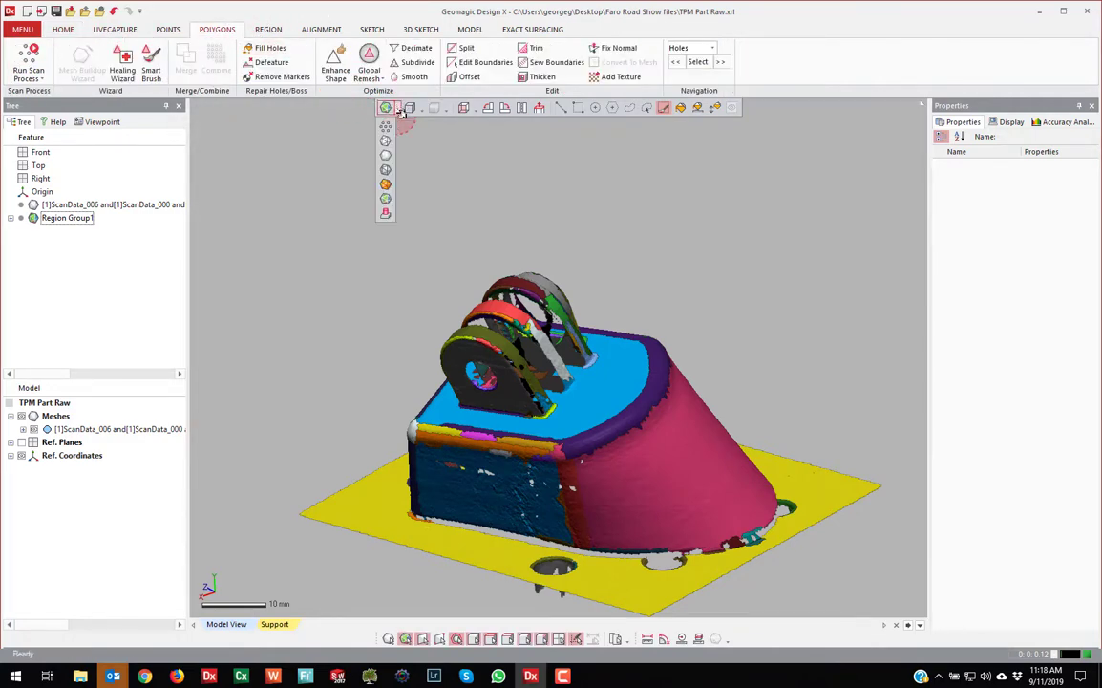
click(387, 154)
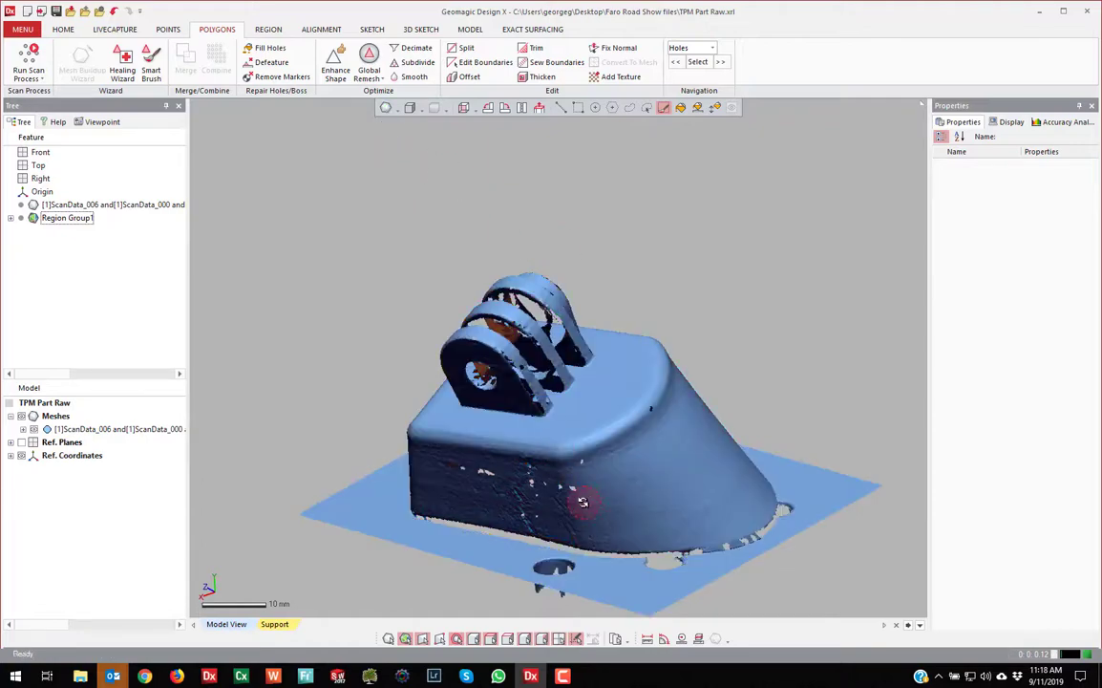
scroll(573, 544, down, 2)
scroll(566, 586, up, 8)
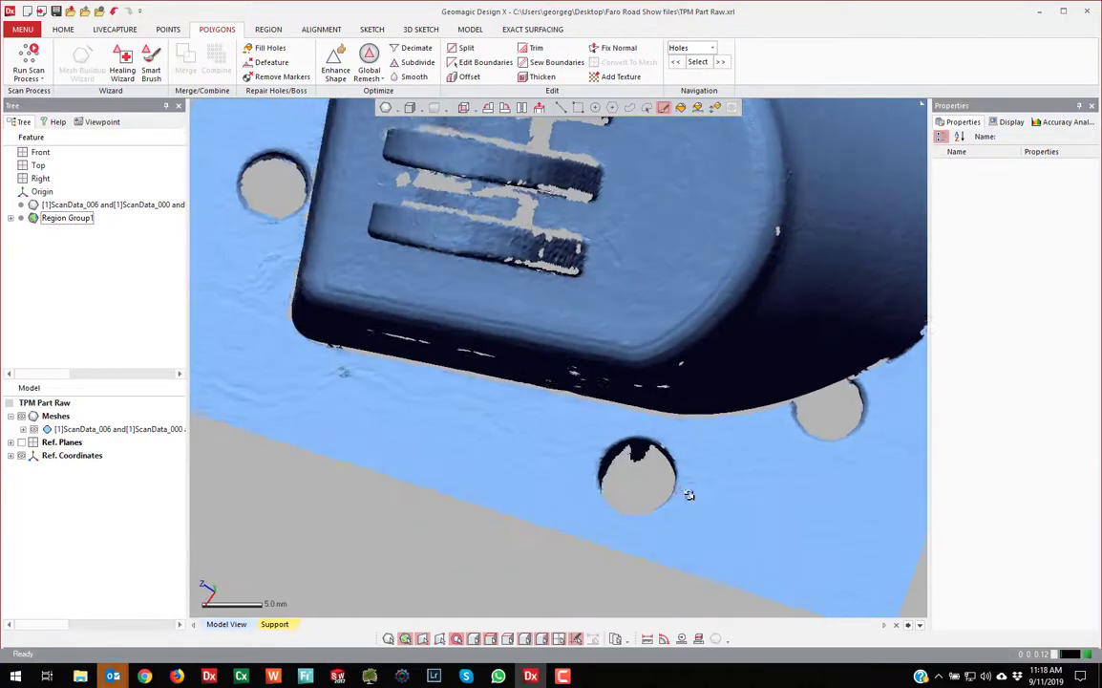
scroll(697, 477, up, 1)
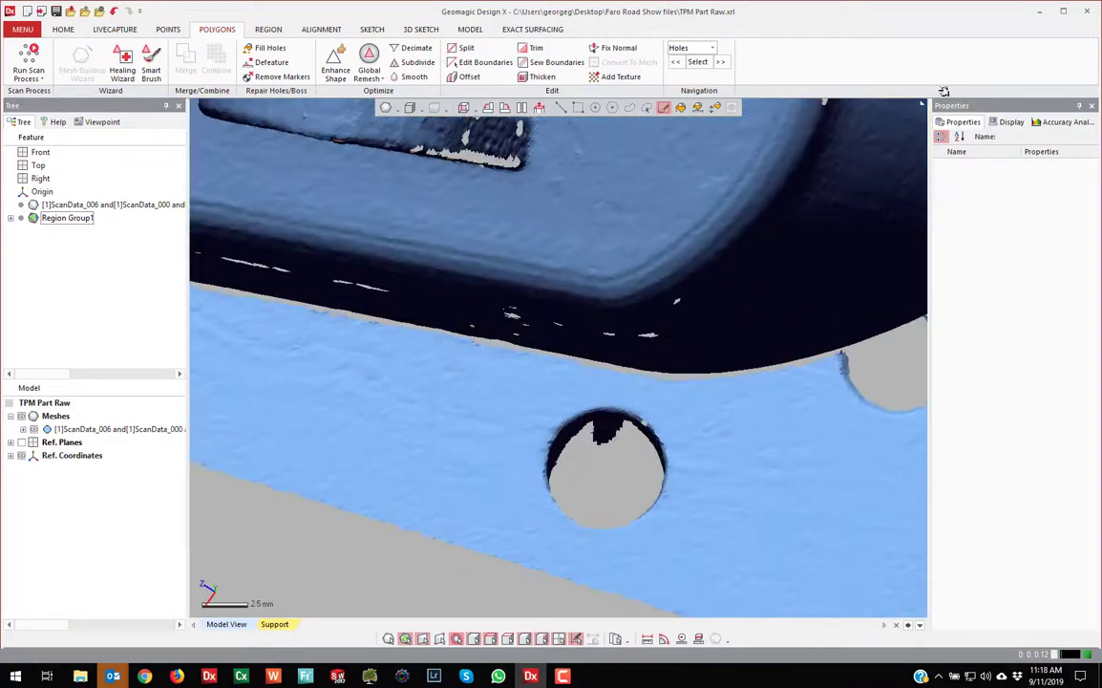
Draw a custom-region path around the small base-plate hole to select its surrounding poly-faces
click(647, 107)
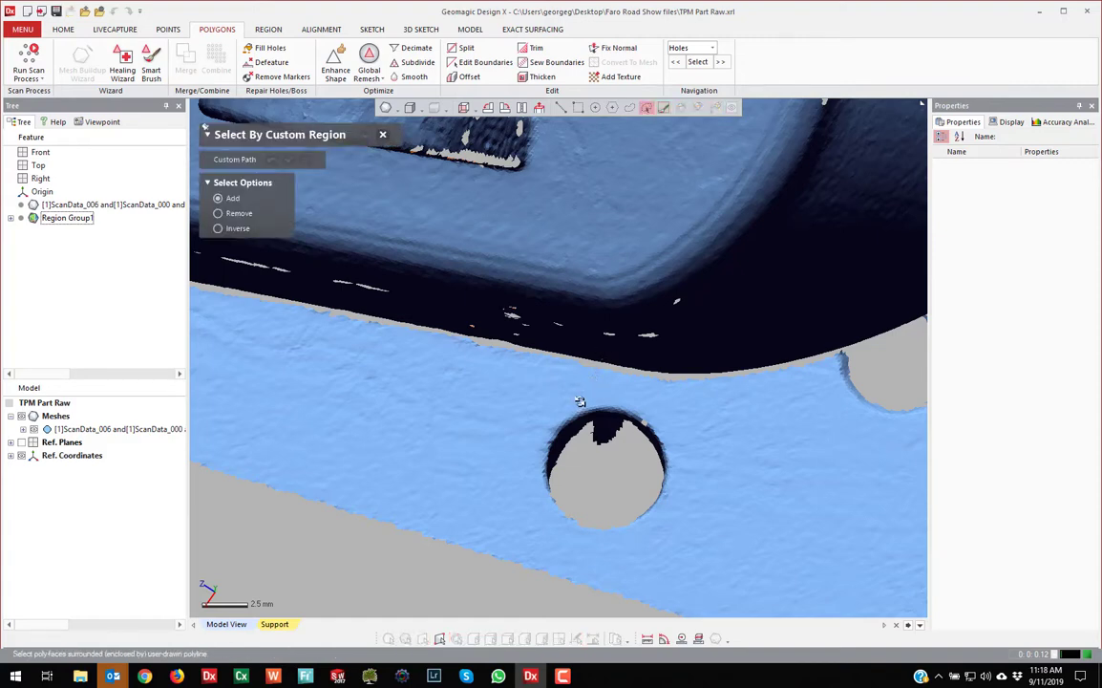
click(531, 449)
click(548, 538)
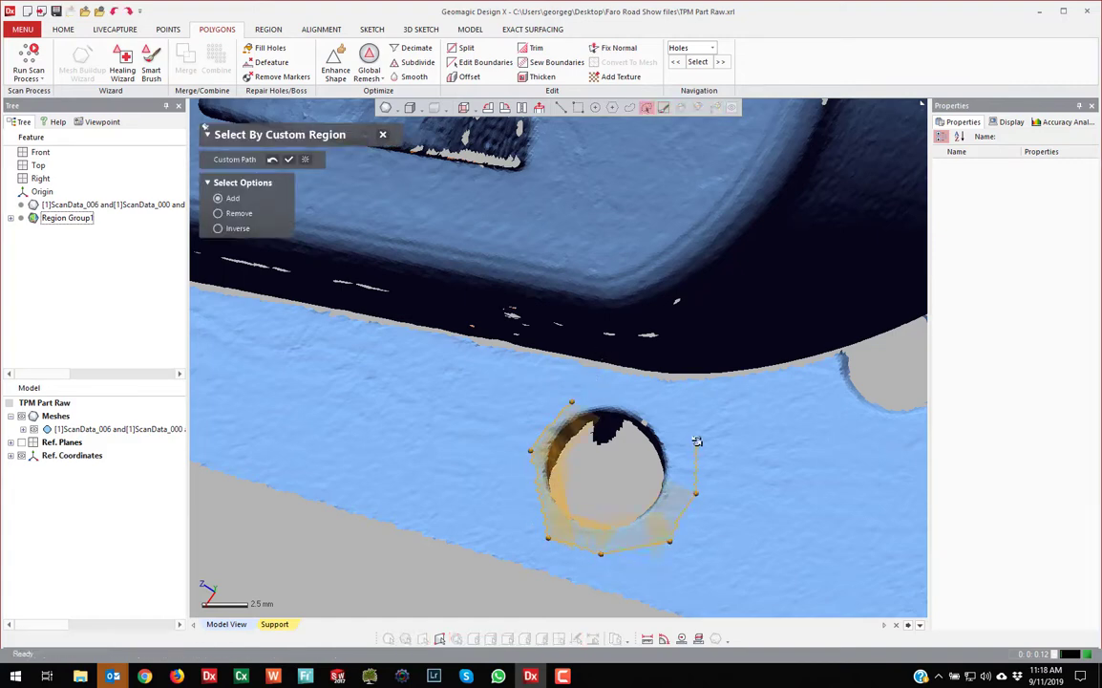
double_click(623, 394)
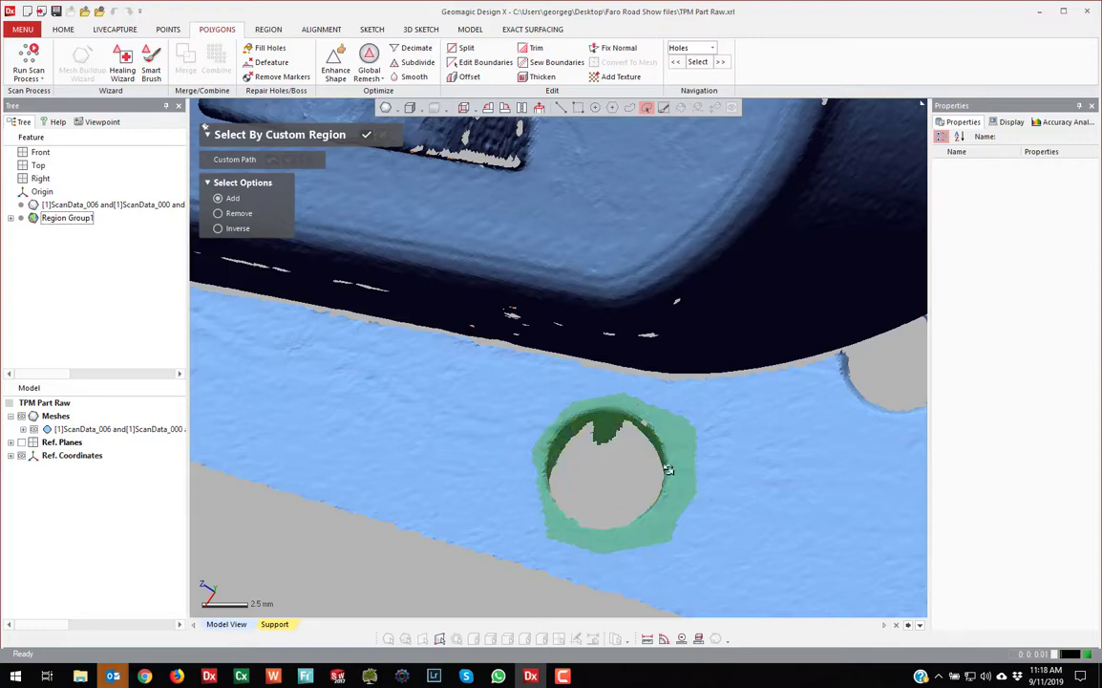
right_drag(578, 464, 558, 400)
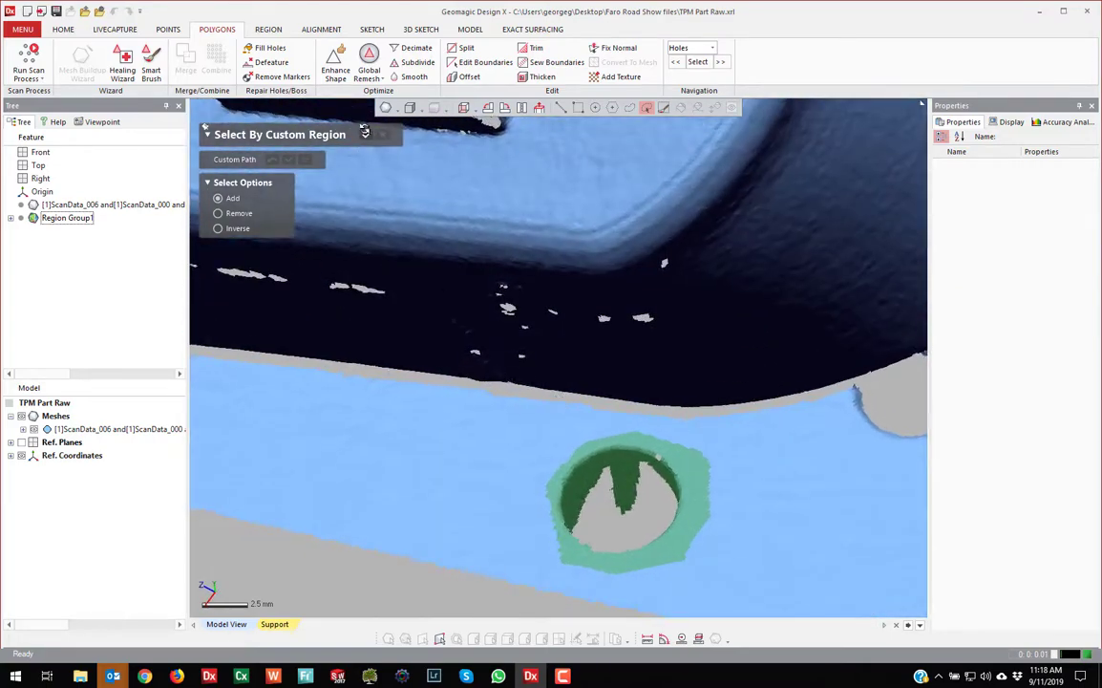
click(364, 134)
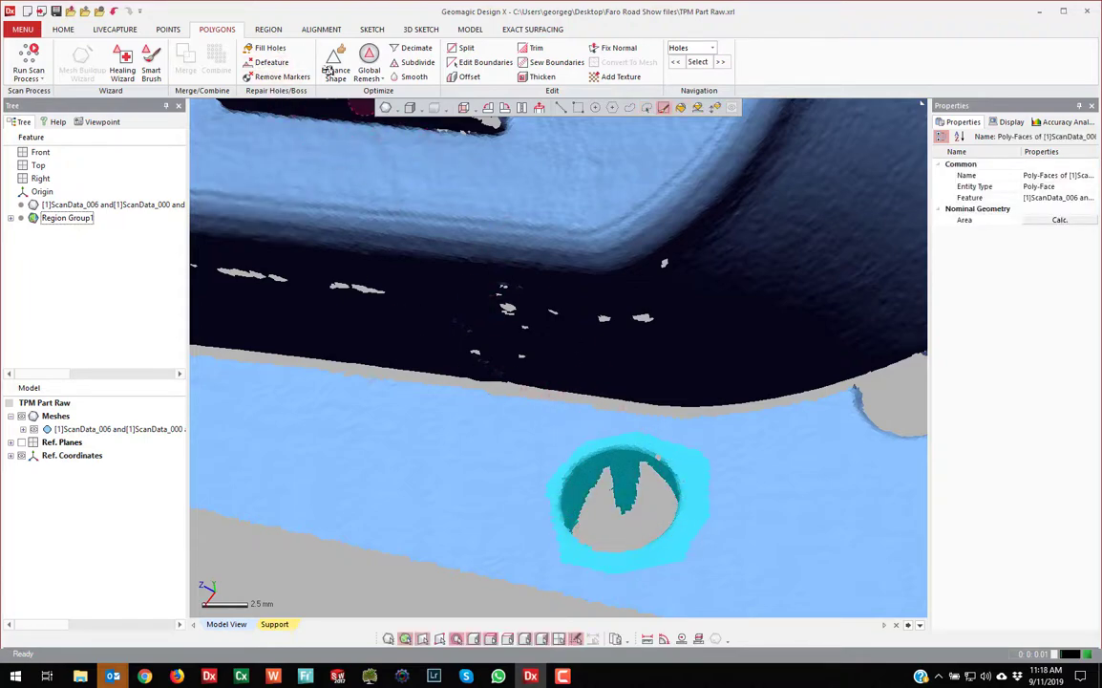
Defeature the selected patch with Fill and Curvature to close the base-plate hole smoothly
click(271, 62)
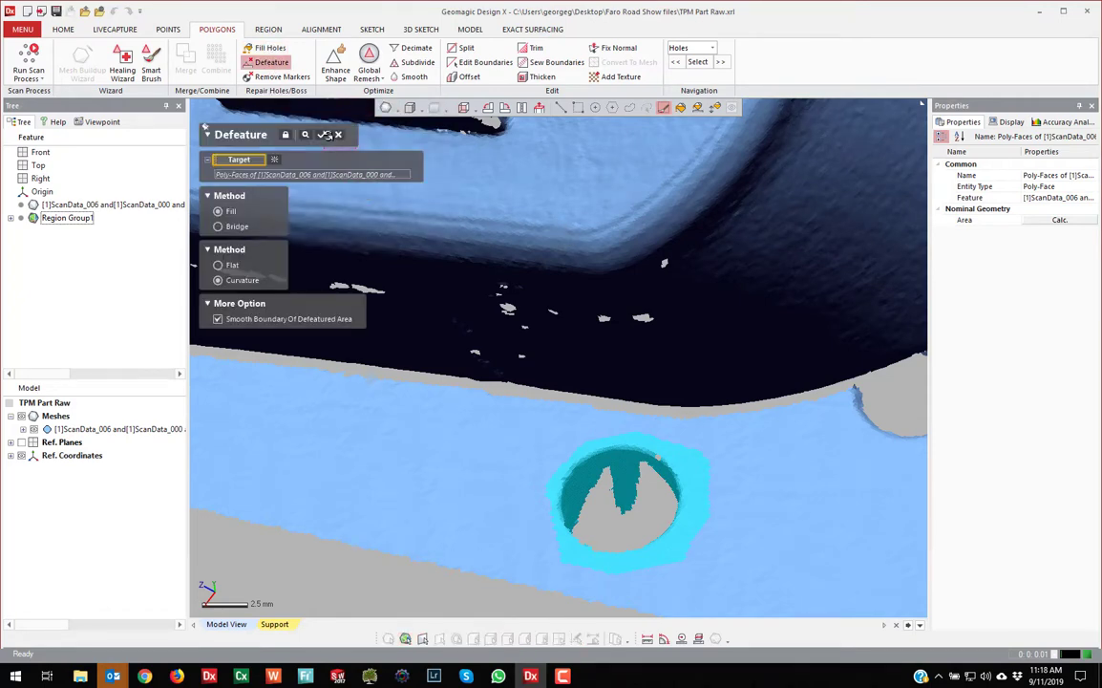
click(321, 134)
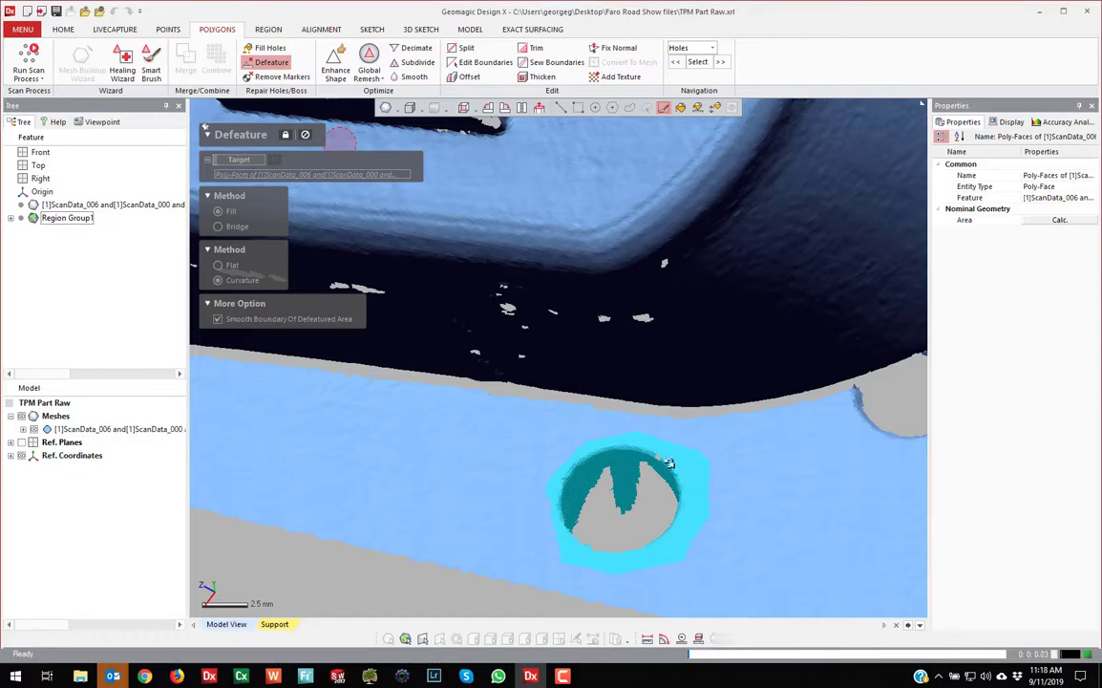
scroll(677, 486, down, 3)
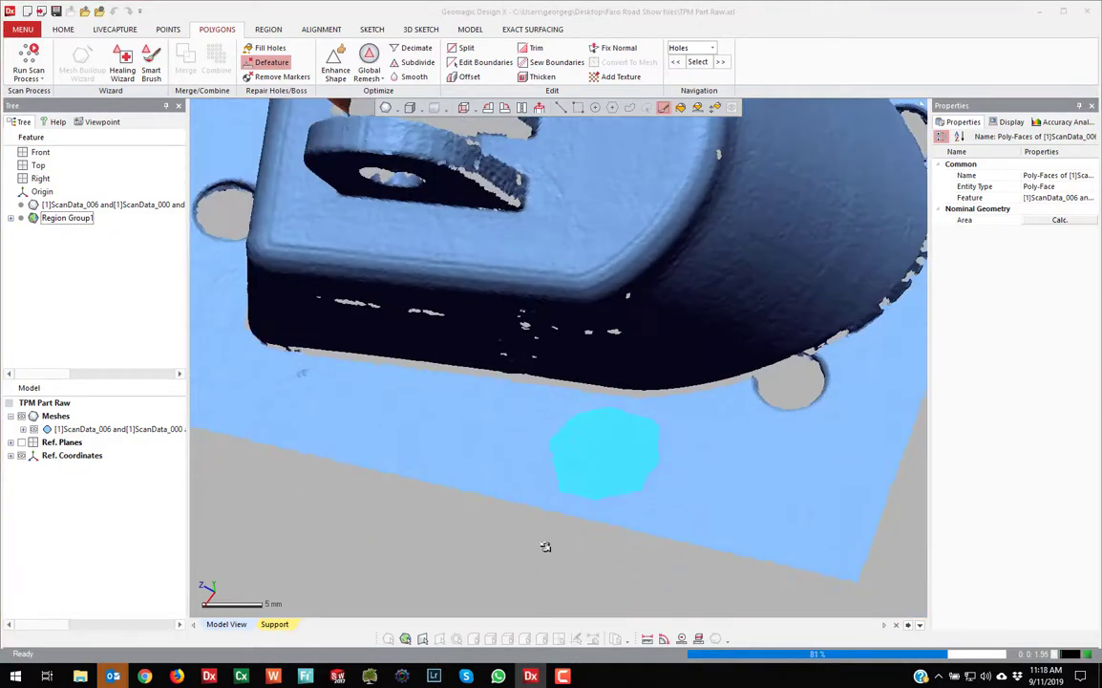
Deselect the repaired patch, turn the model to its holed side wall, and save the project
click(616, 508)
mouse_move(616, 508)
right_down()
mouse_move(620, 377)
mouse_move(615, 426)
mouse_move(414, 201)
right_up()
scroll(287, 195, up, 5)
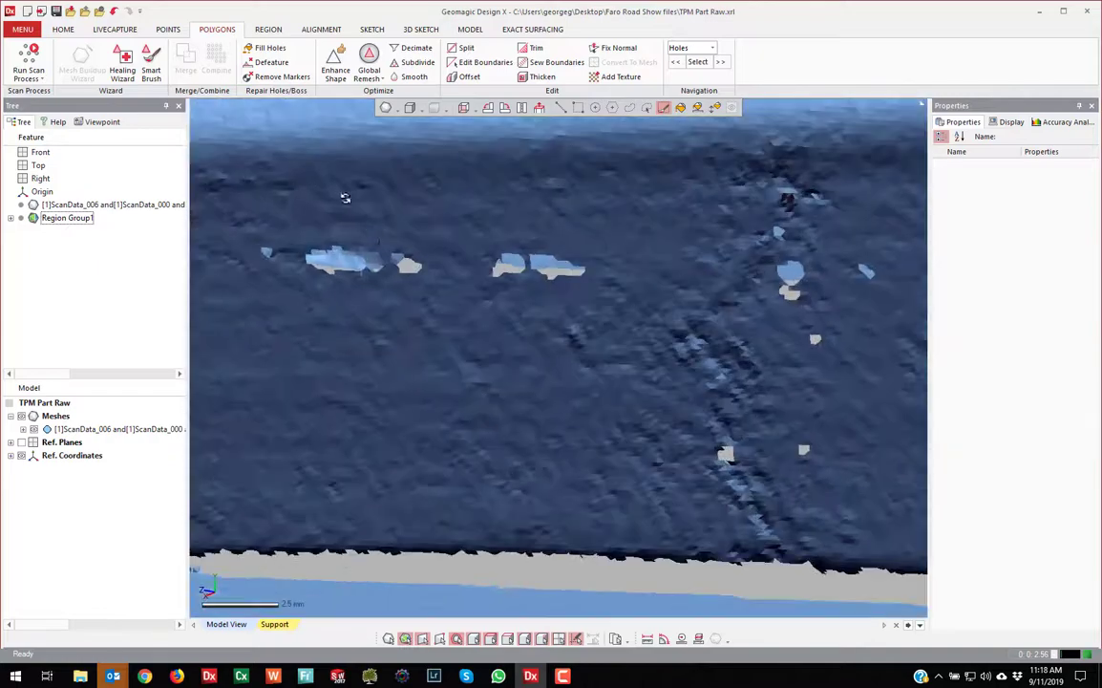
right_drag(345, 199, 549, 295)
scroll(378, 322, down, 2)
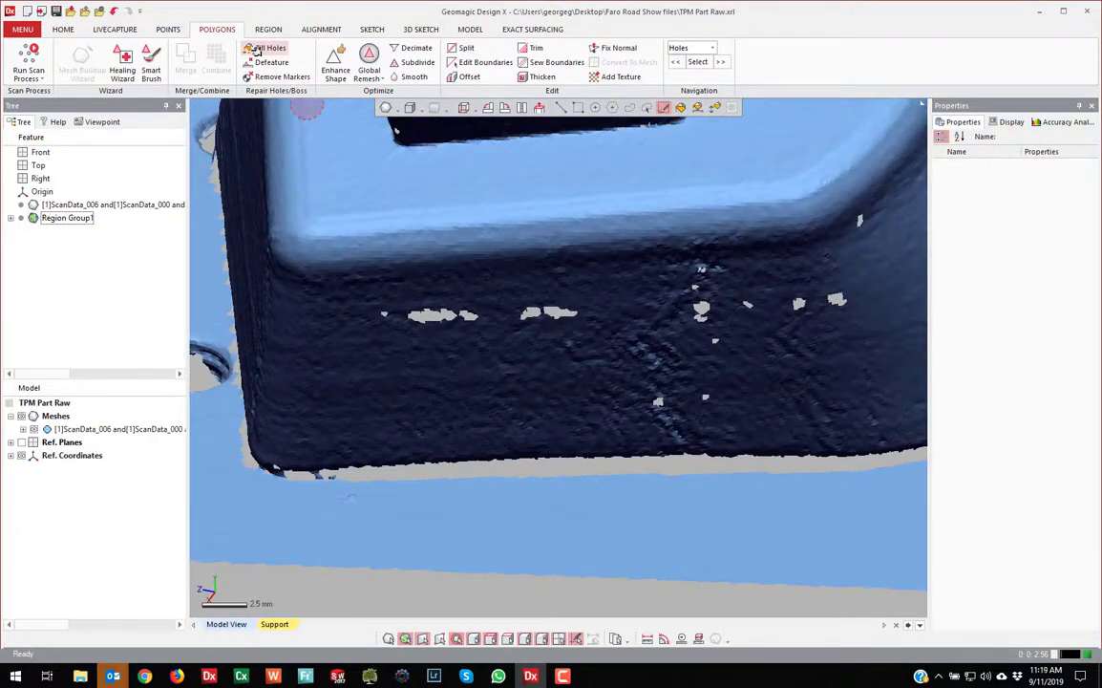
click(23, 29)
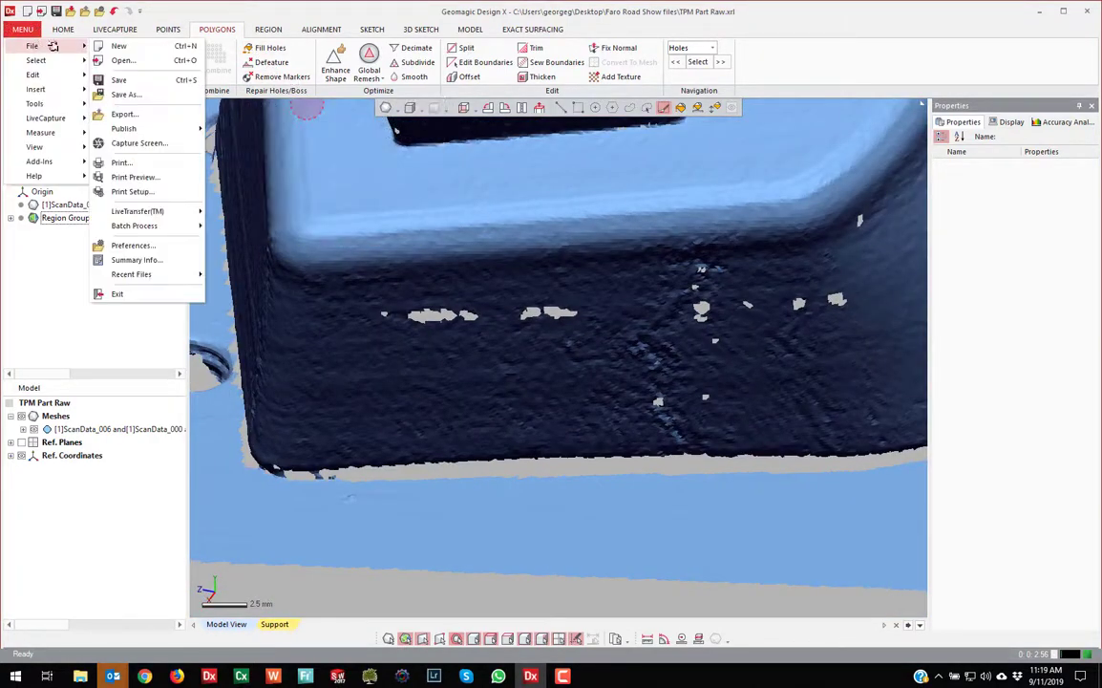
click(113, 81)
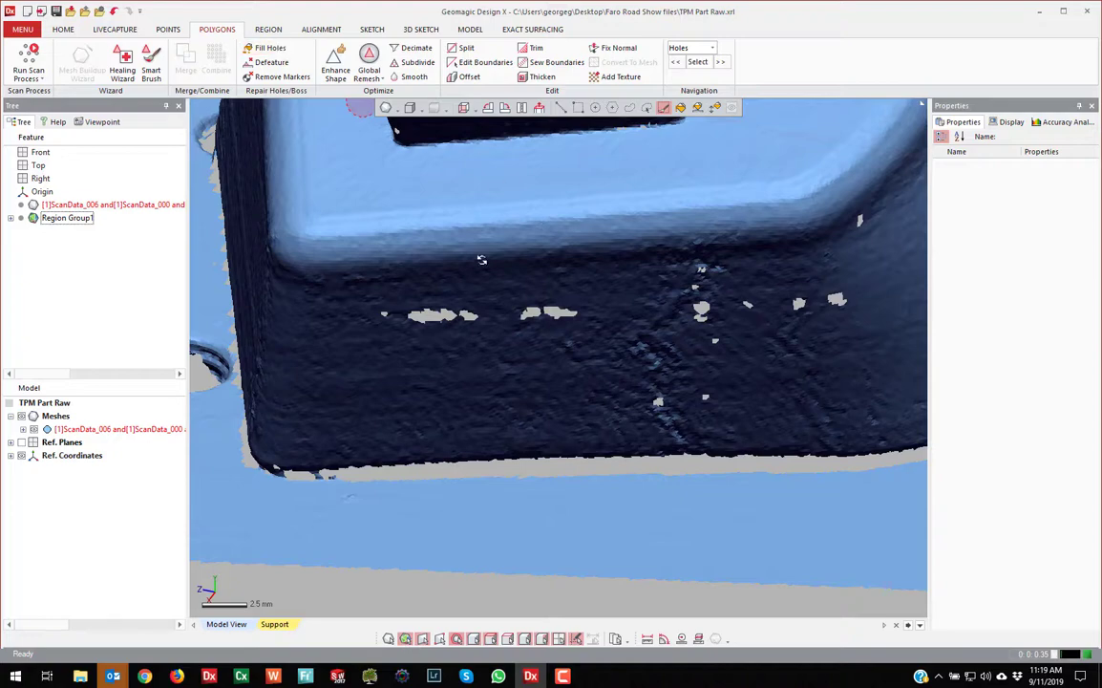
Dismiss the non-manifold warning and pick the row of side-wall scan holes for filling
click(499, 322)
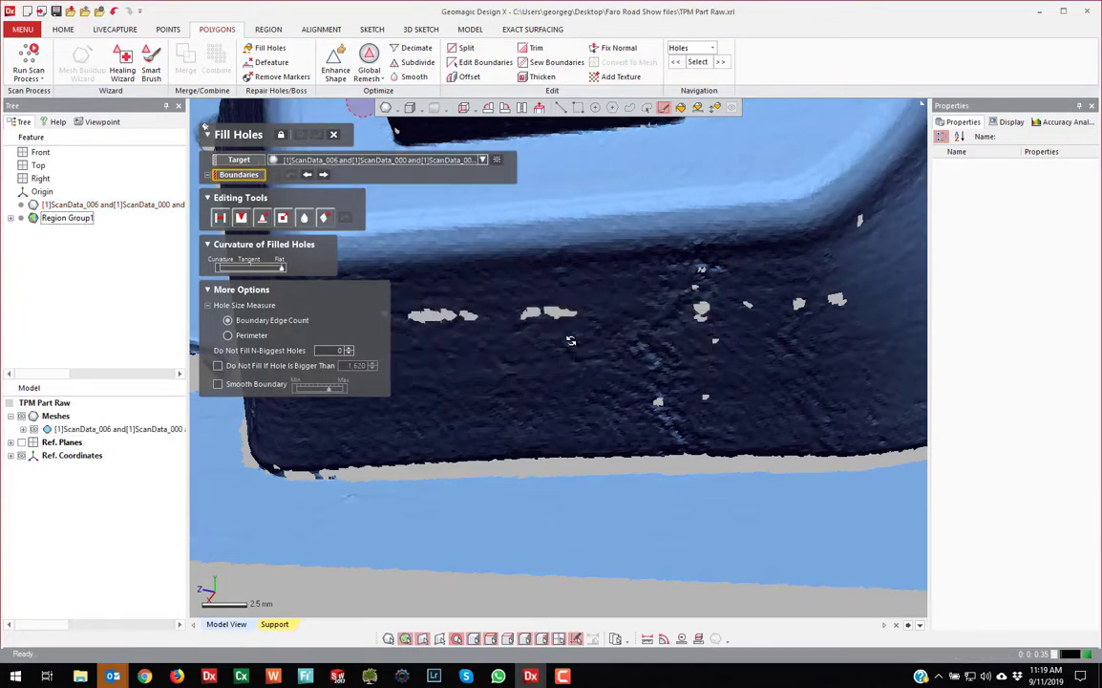
scroll(570, 341, down, 3)
click(462, 333)
click(492, 333)
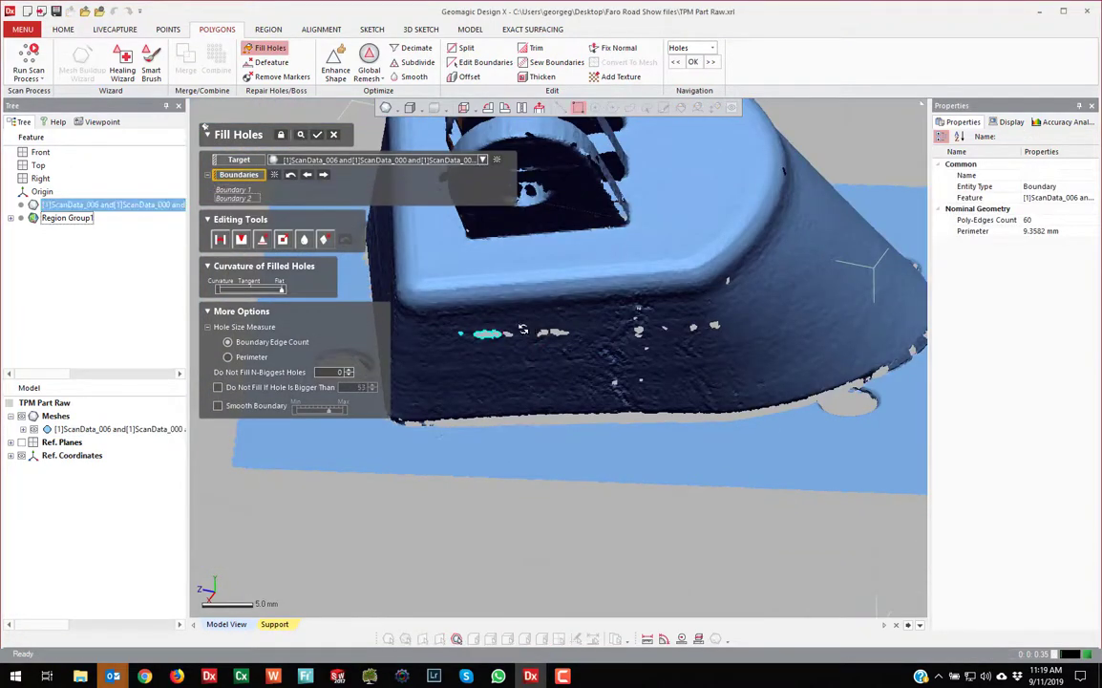
click(539, 330)
click(542, 330)
click(559, 332)
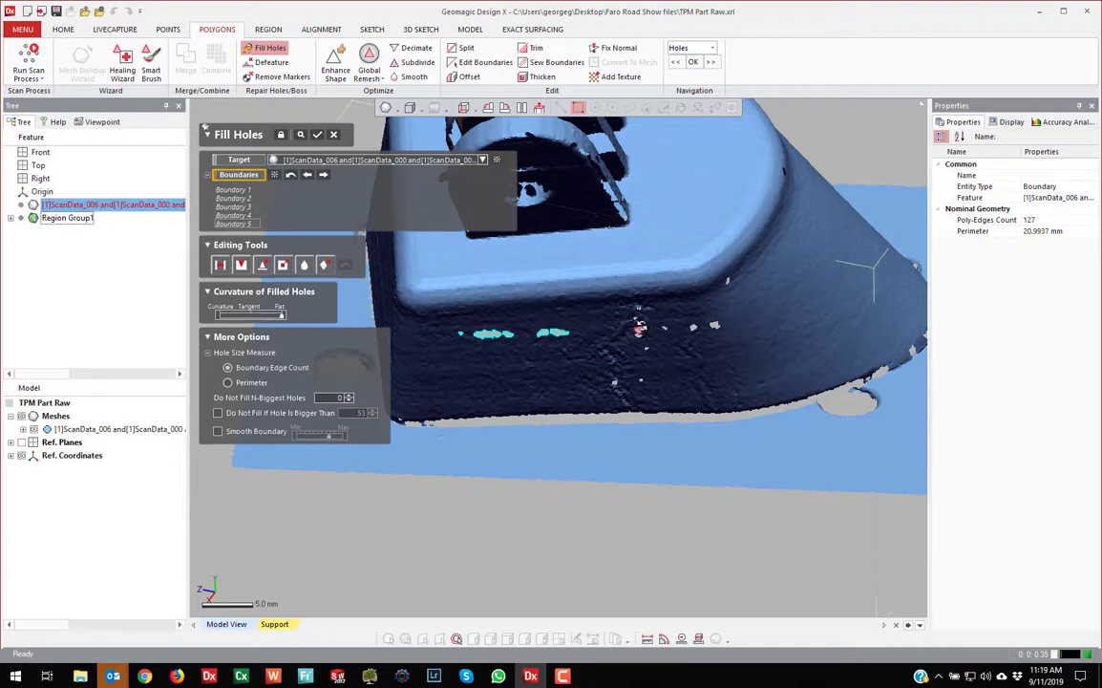
click(639, 330)
click(666, 328)
click(695, 326)
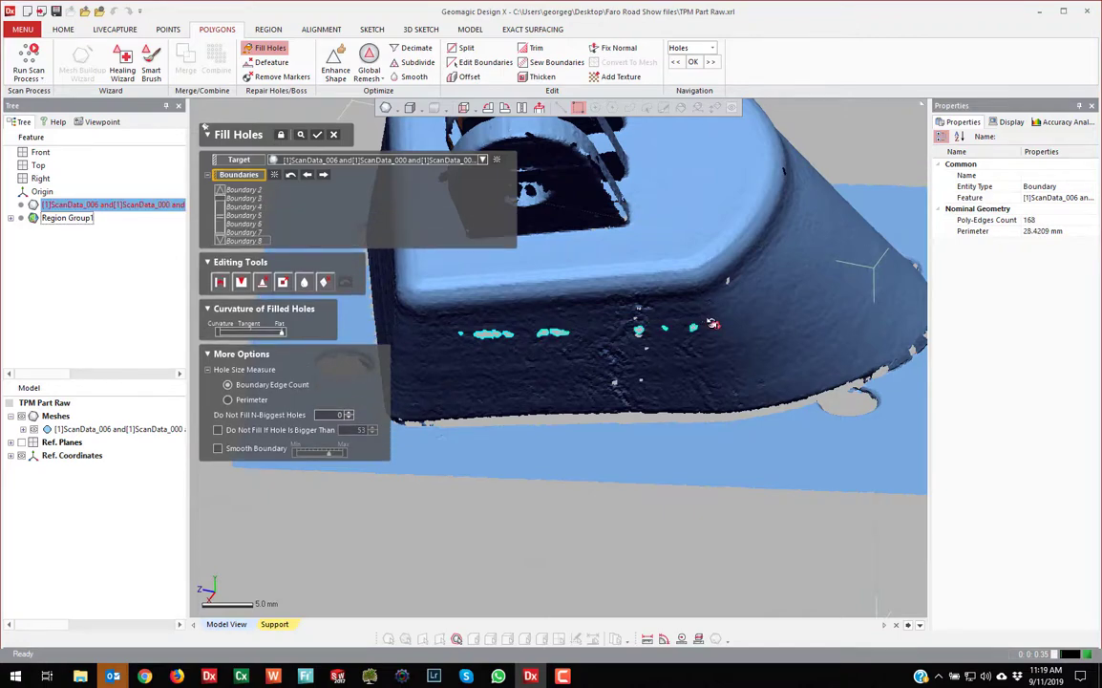
click(714, 325)
click(728, 281)
click(615, 383)
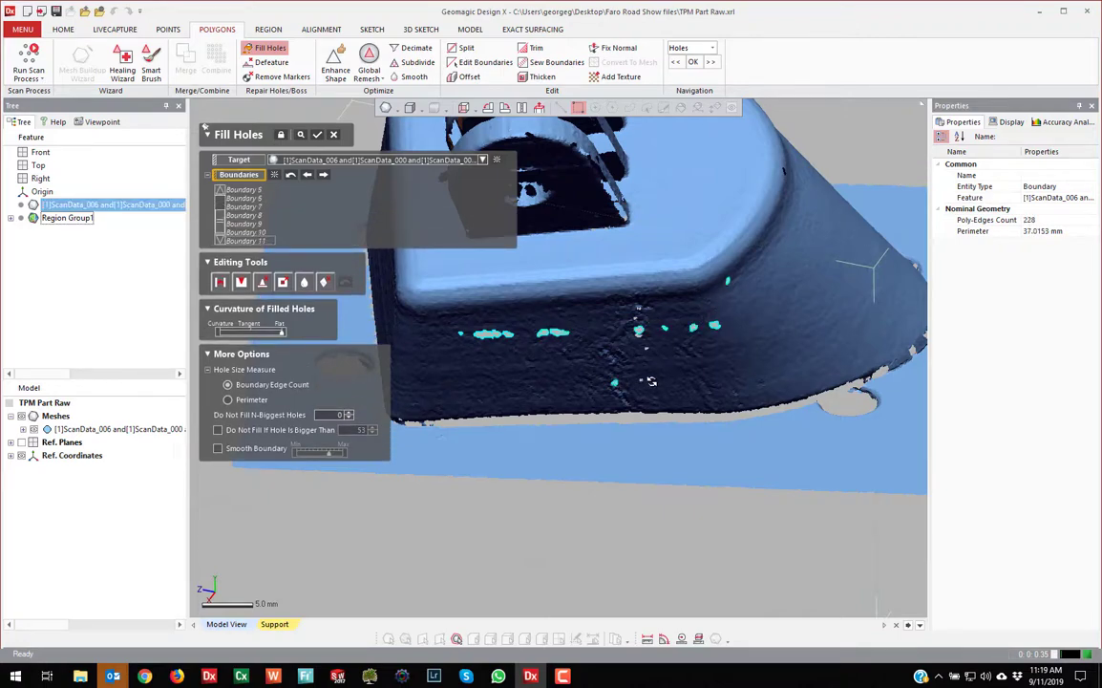
click(641, 379)
Pick the remaining close-up wall holes, 17 in total, and fill them
scroll(646, 312, up, 4)
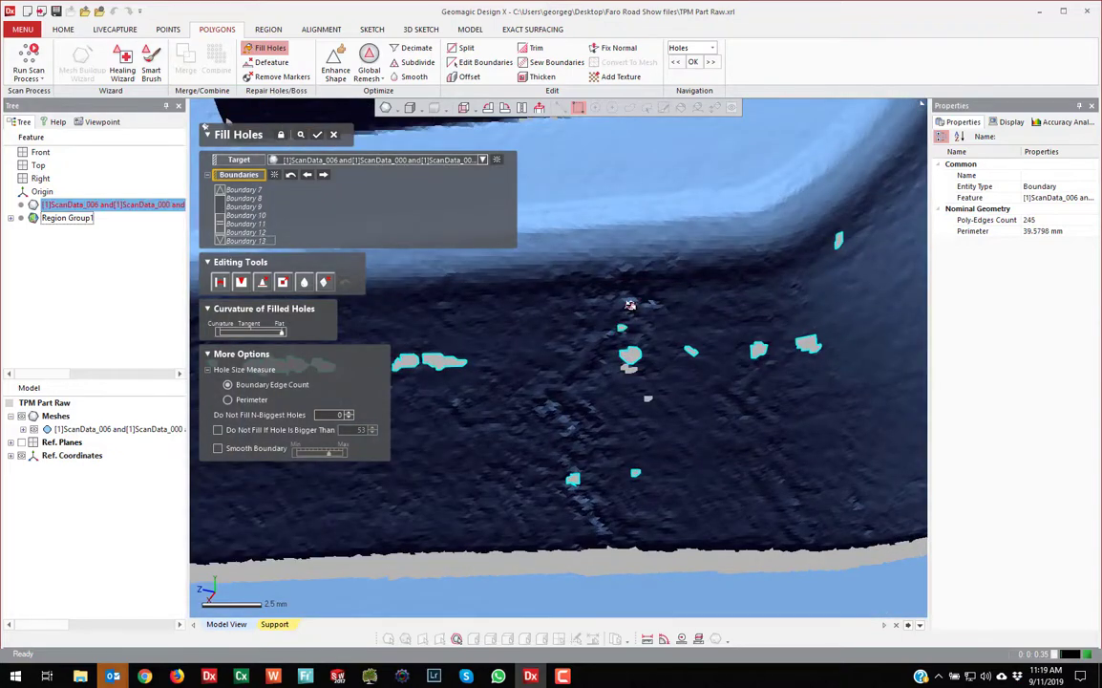
click(629, 304)
click(628, 367)
click(630, 369)
click(650, 399)
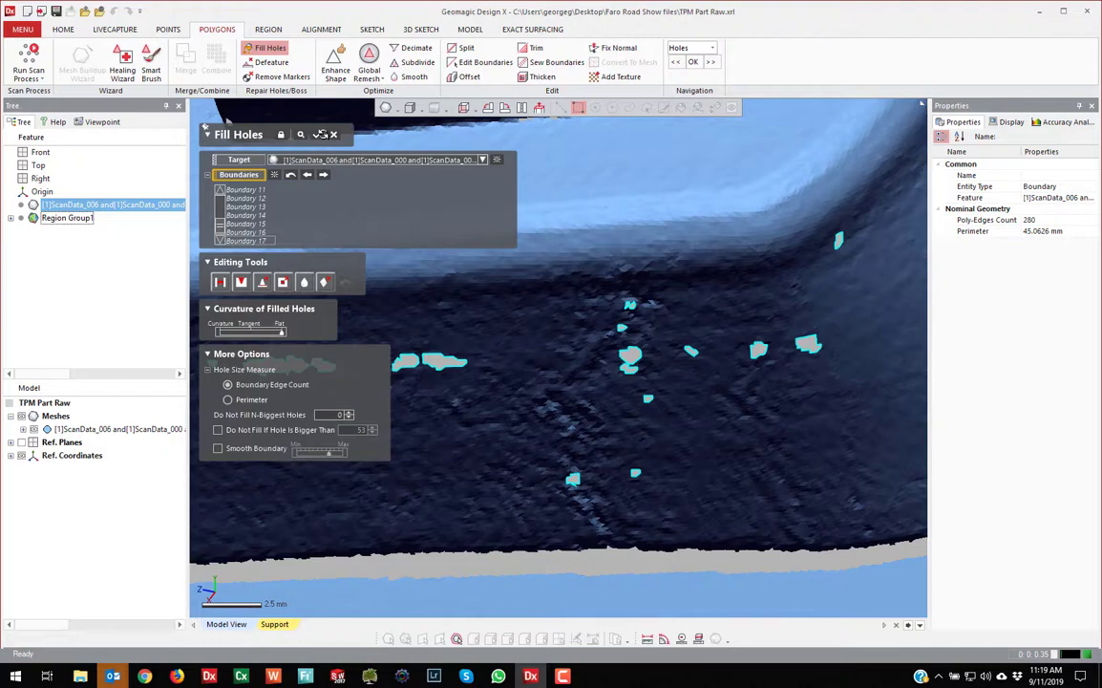
click(322, 134)
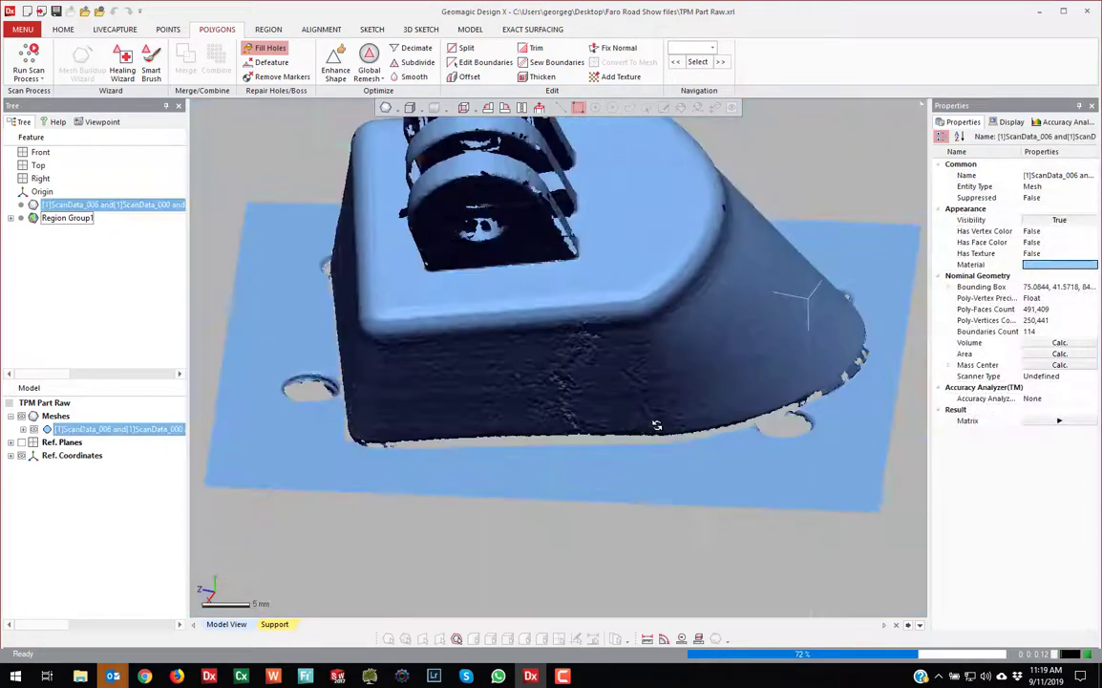
Orbit and zoom to inspect the side wall now that its 17 gaps are filled
right_drag(600, 424, 632, 324)
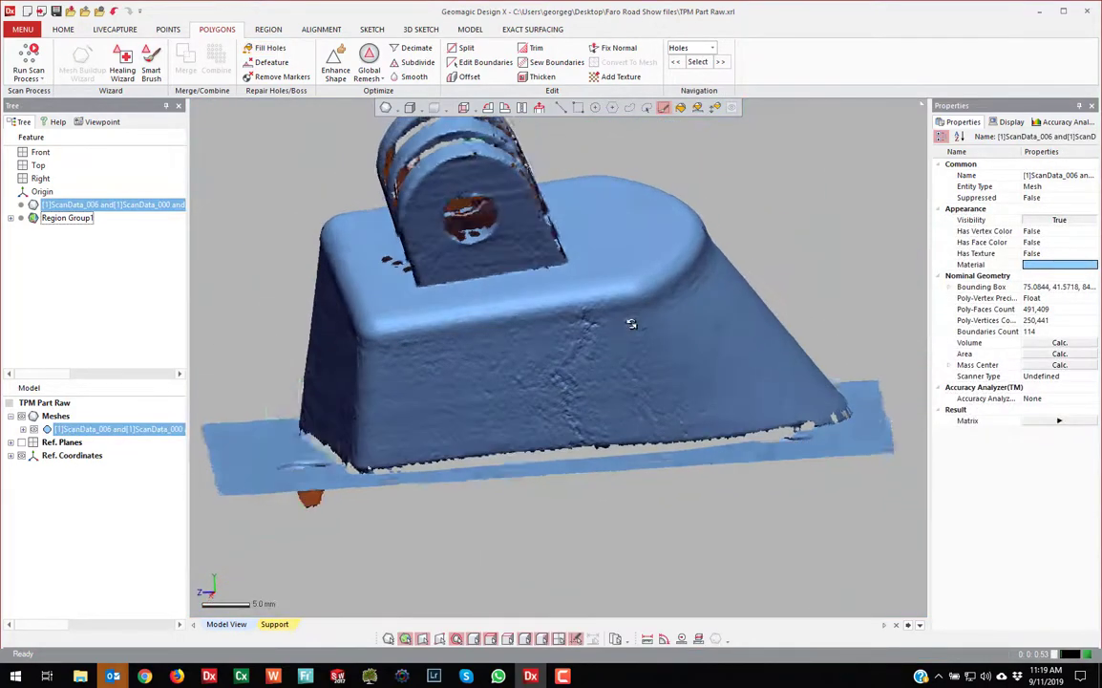
right_drag(532, 406, 608, 388)
scroll(572, 381, up, 5)
scroll(589, 319, down, 5)
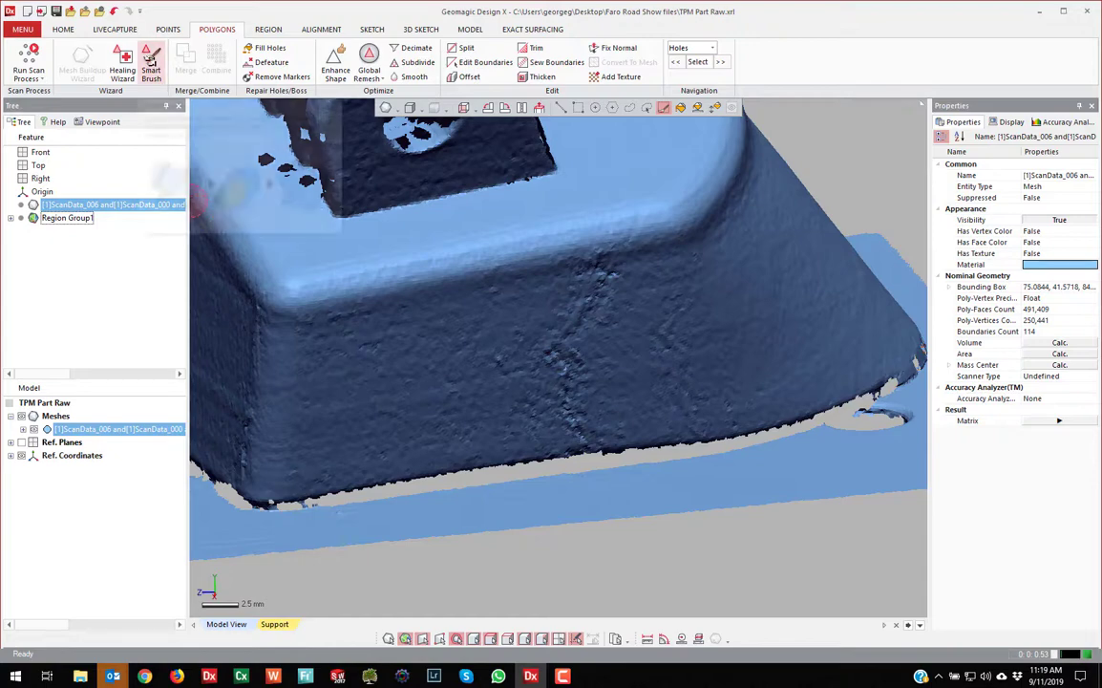
With Smart Brush at maximum Smooth strength, paint over the side wall's rough patches and lower edge
click(150, 58)
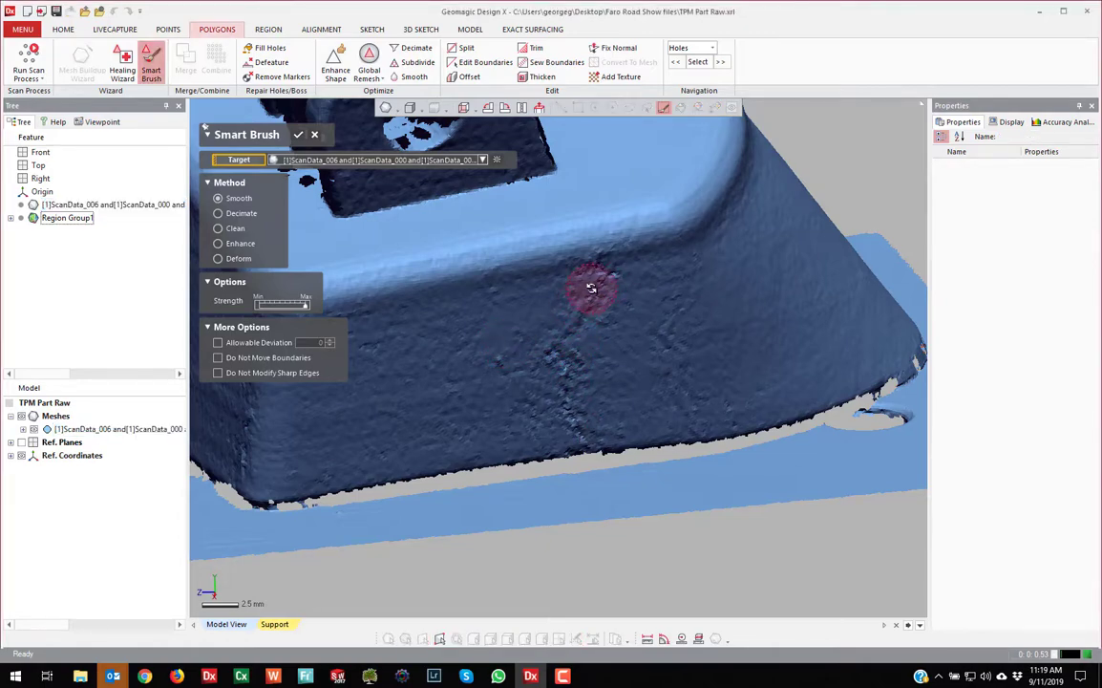
mouse_move(611, 280)
mouse_down()
mouse_move(590, 283)
mouse_move(598, 276)
mouse_move(571, 364)
mouse_move(581, 432)
mouse_up()
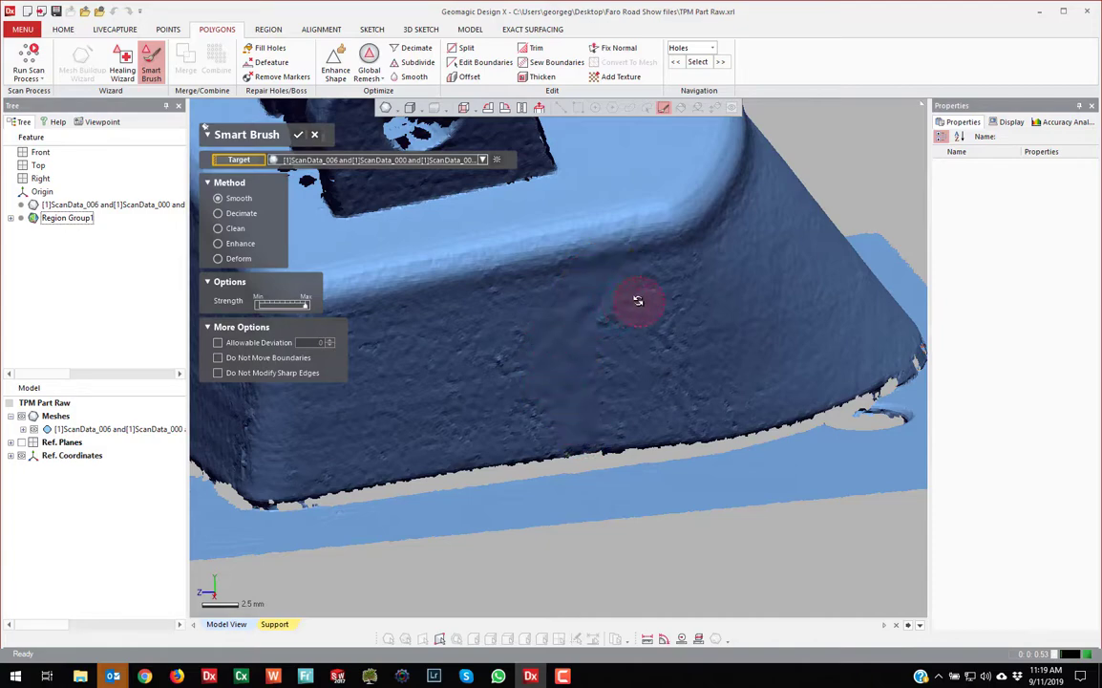
mouse_move(638, 302)
mouse_down()
mouse_move(507, 318)
mouse_move(504, 397)
mouse_move(525, 420)
mouse_move(482, 425)
mouse_move(721, 352)
mouse_move(629, 343)
mouse_move(653, 288)
mouse_move(613, 268)
mouse_up()
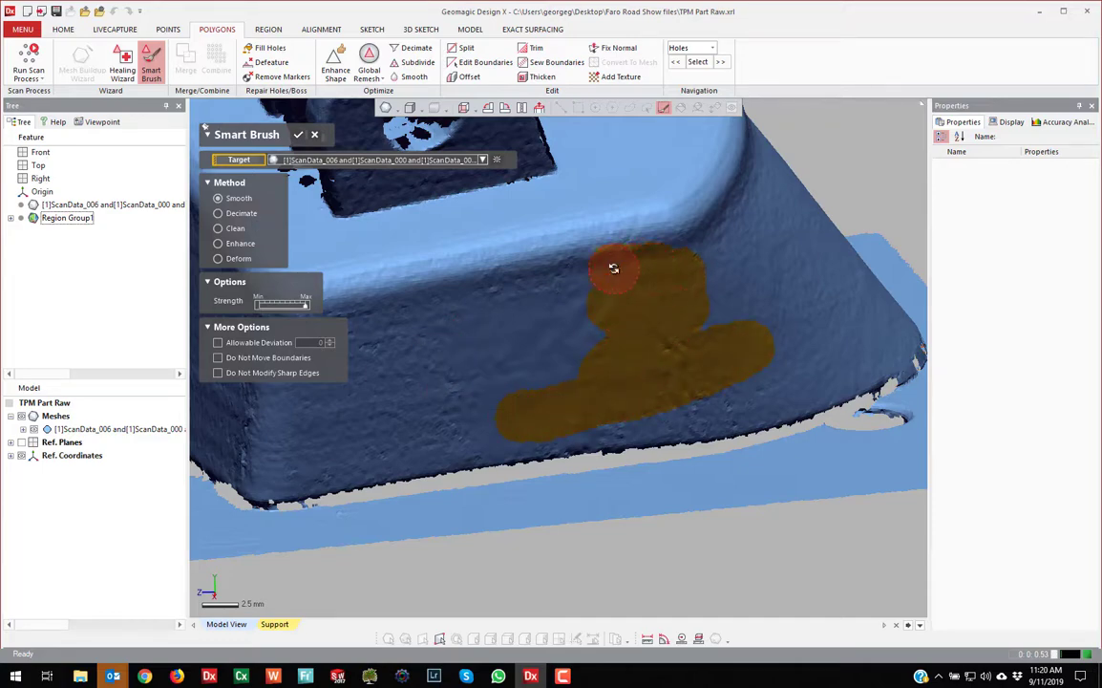
mouse_move(741, 406)
mouse_down()
mouse_move(697, 395)
mouse_move(389, 445)
mouse_move(377, 349)
mouse_move(435, 399)
mouse_move(458, 394)
mouse_up()
scroll(633, 383, down, 3)
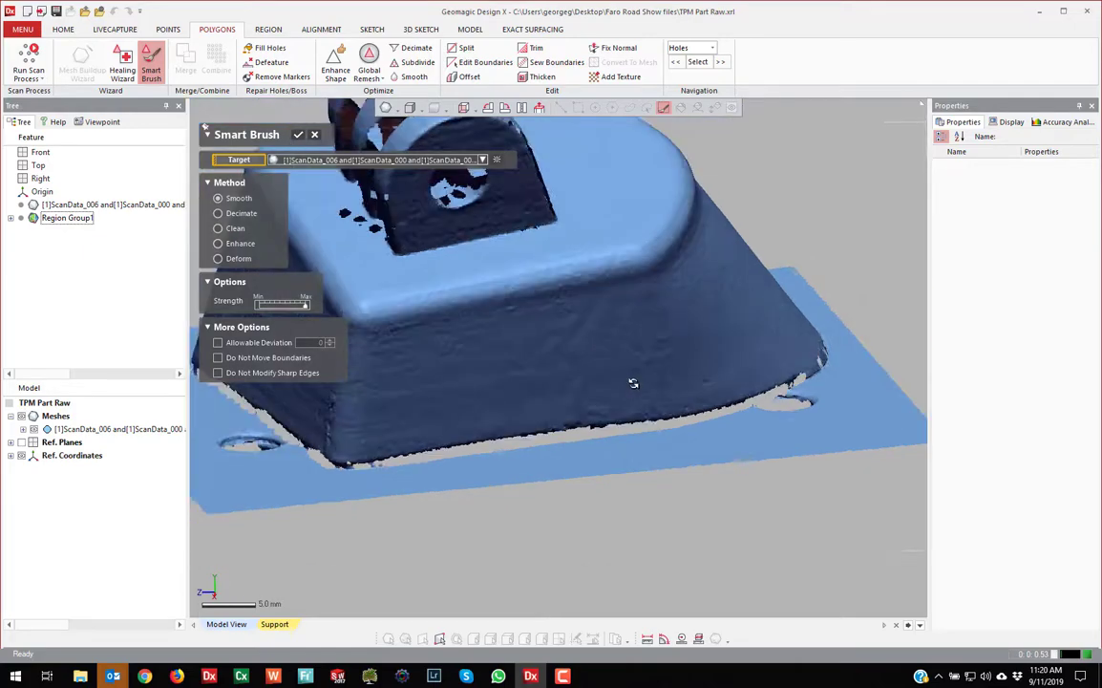
right_drag(633, 383, 627, 362)
scroll(445, 434, up, 5)
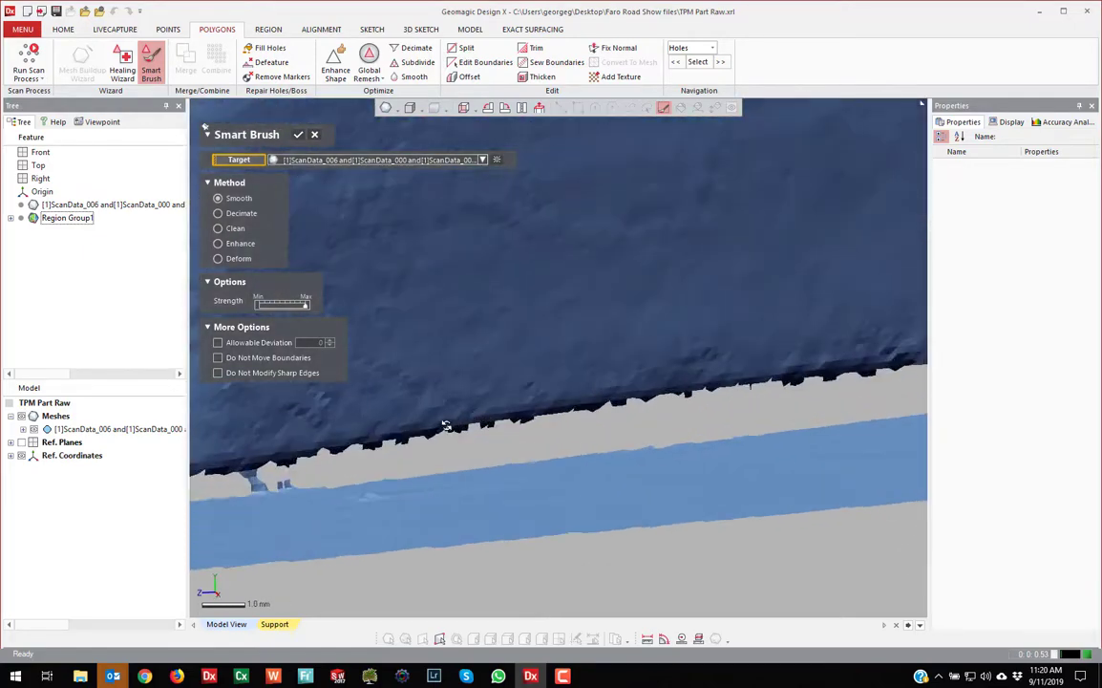
mouse_move(445, 425)
mouse_down()
mouse_move(394, 442)
mouse_move(572, 401)
mouse_move(812, 381)
mouse_move(659, 419)
mouse_move(449, 423)
mouse_move(296, 466)
mouse_up()
Smooth the remaining rough wall areas and the part's lower side, then apply the brushing
scroll(593, 413, down, 5)
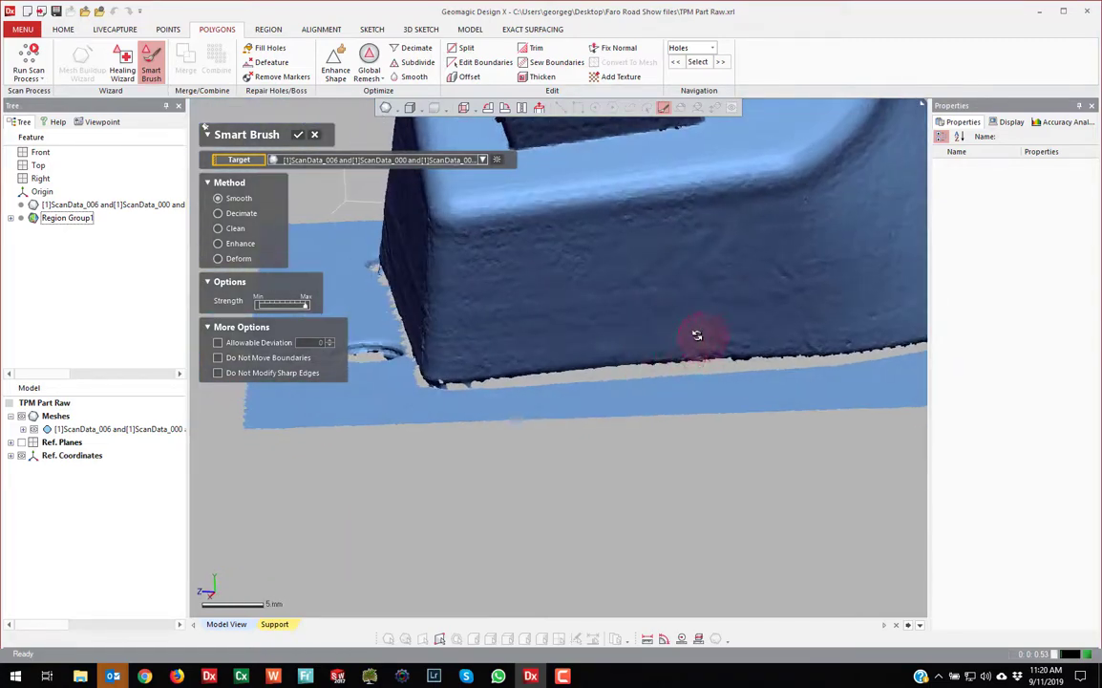
scroll(698, 335, down, 3)
right_drag(699, 336, 602, 462)
scroll(647, 331, up, 6)
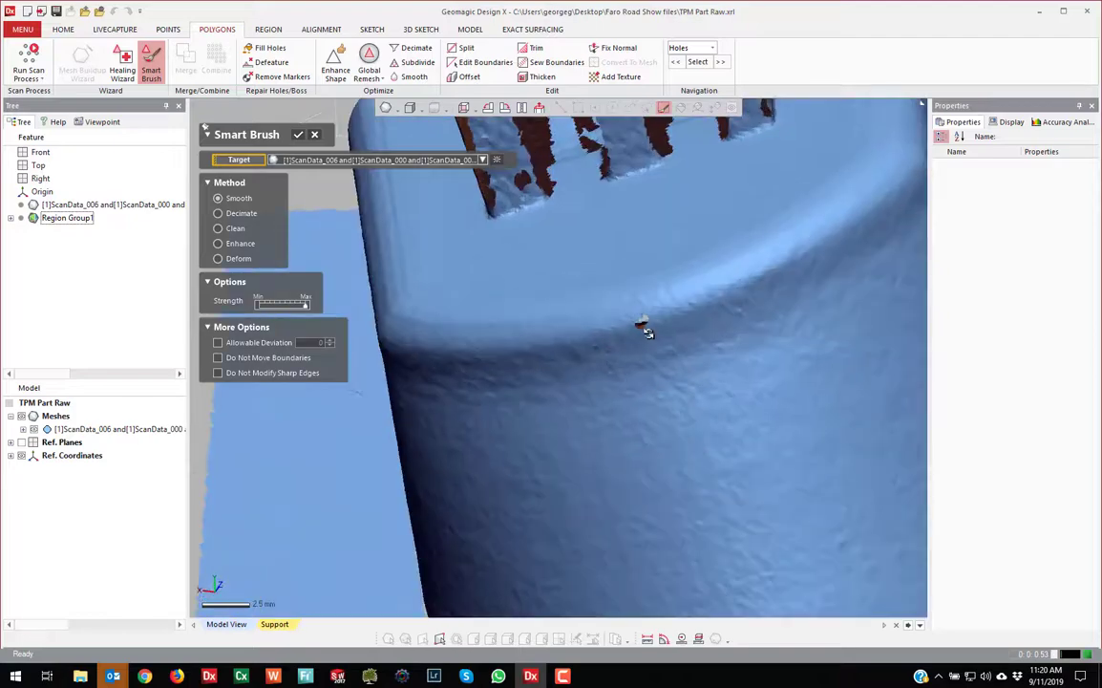
drag(648, 332, 652, 319)
mouse_move(652, 319)
right_down()
mouse_move(709, 386)
mouse_move(751, 333)
right_up()
mouse_move(750, 332)
mouse_down()
mouse_move(741, 366)
mouse_move(747, 353)
mouse_up()
scroll(704, 424, down, 3)
right_drag(615, 423, 713, 531)
mouse_move(539, 579)
mouse_down()
mouse_move(714, 572)
mouse_move(850, 454)
mouse_move(709, 526)
mouse_up()
drag(679, 468, 715, 413)
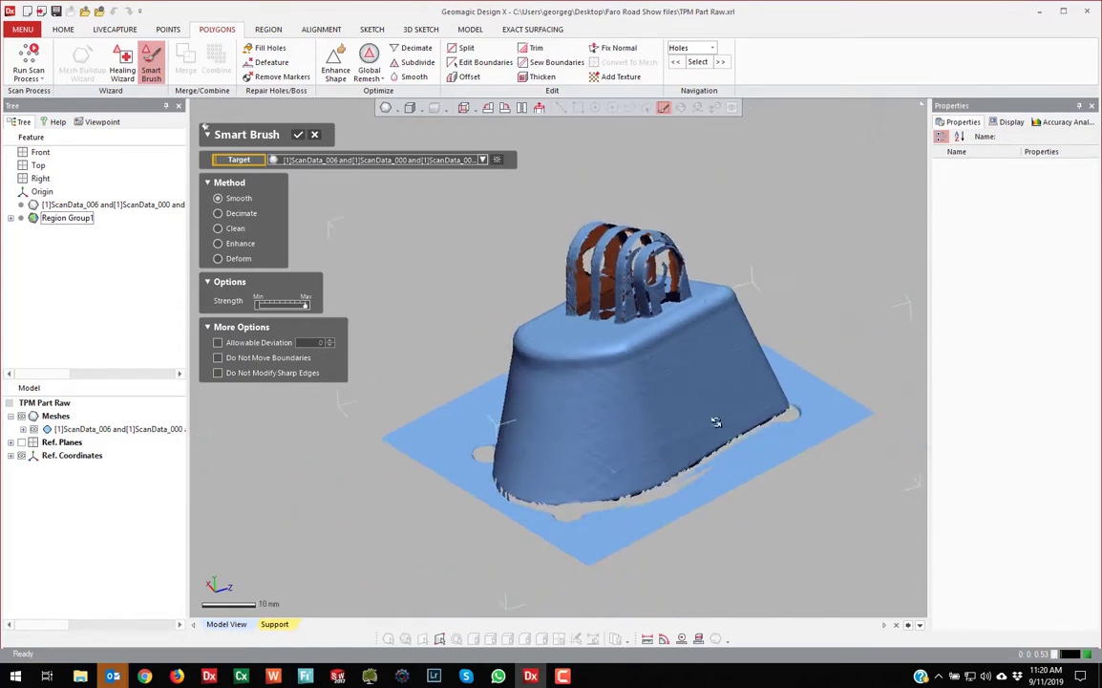
right_drag(715, 414, 714, 394)
scroll(713, 394, up, 4)
scroll(675, 432, down, 5)
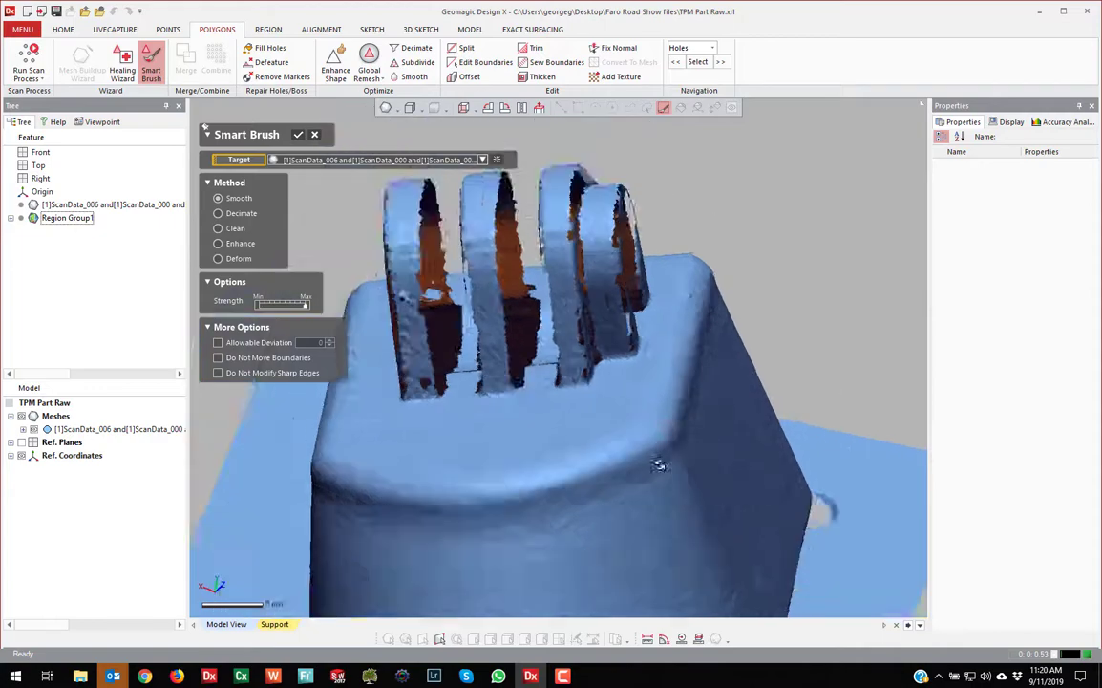
right_drag(653, 461, 573, 445)
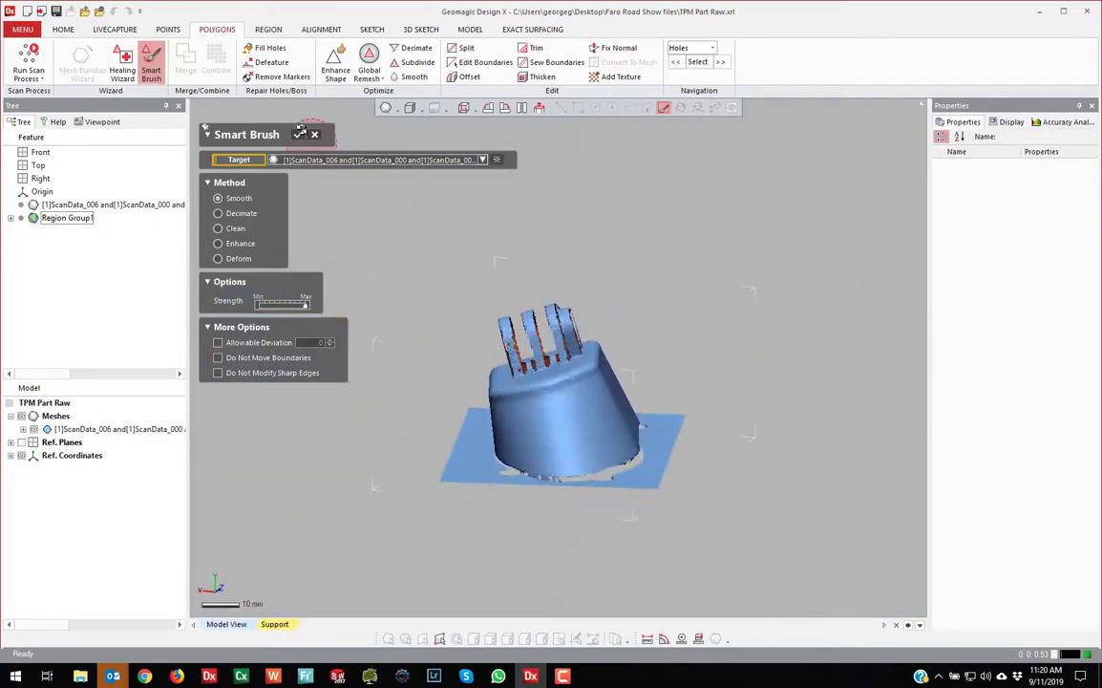
click(300, 131)
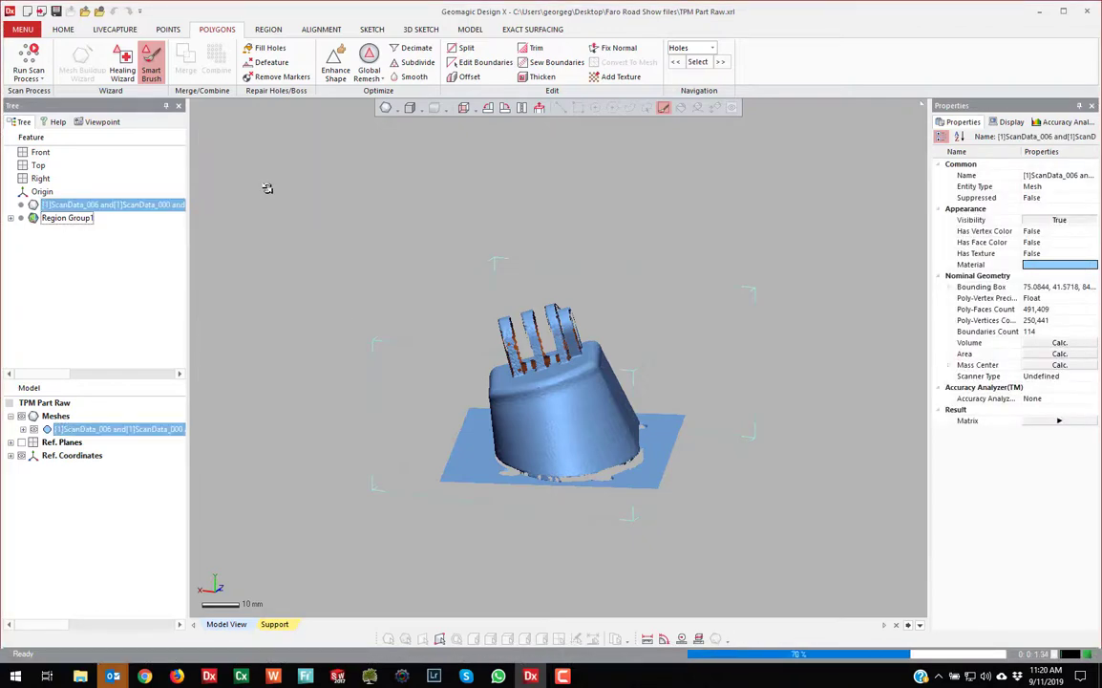
Run the Healing Wizard to repair the merged mesh's non-manifold and small-cluster defects
click(121, 76)
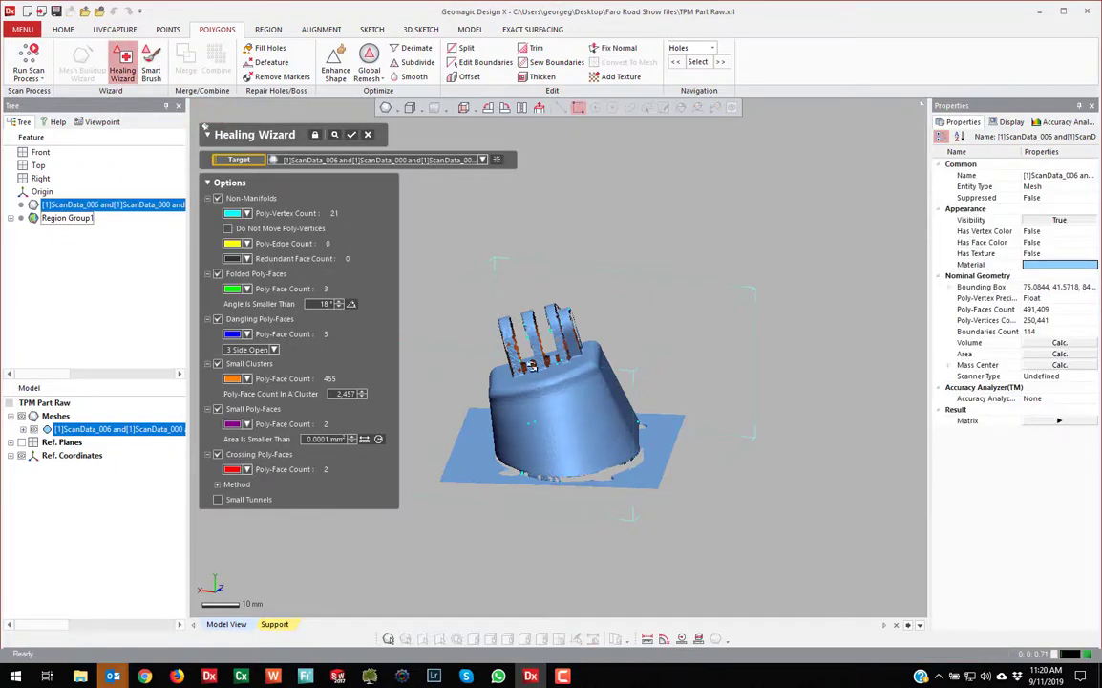
scroll(629, 363, up, 10)
scroll(576, 352, down, 4)
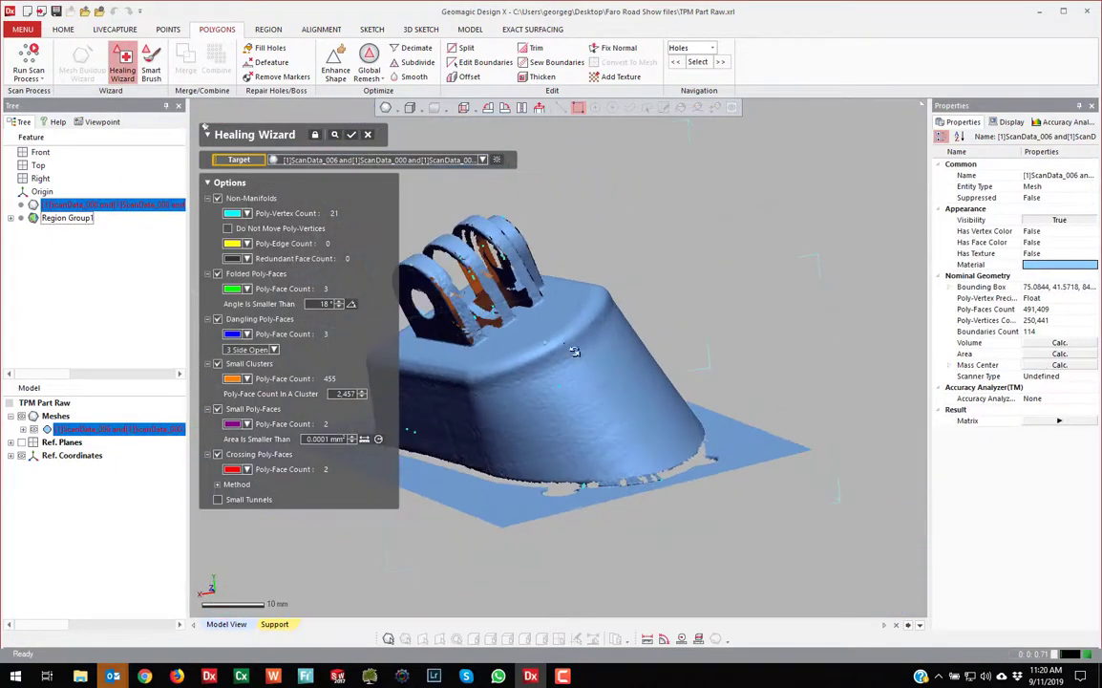
right_drag(576, 351, 574, 414)
scroll(633, 328, down, 2)
scroll(554, 399, up, 3)
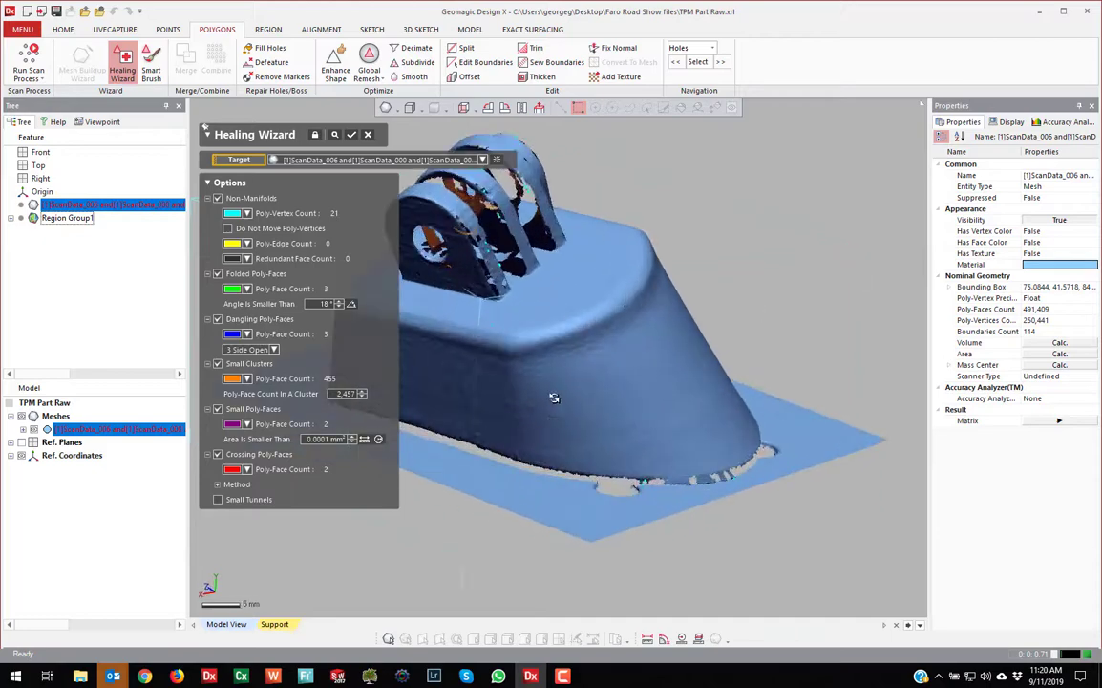
scroll(552, 397, down, 3)
click(351, 135)
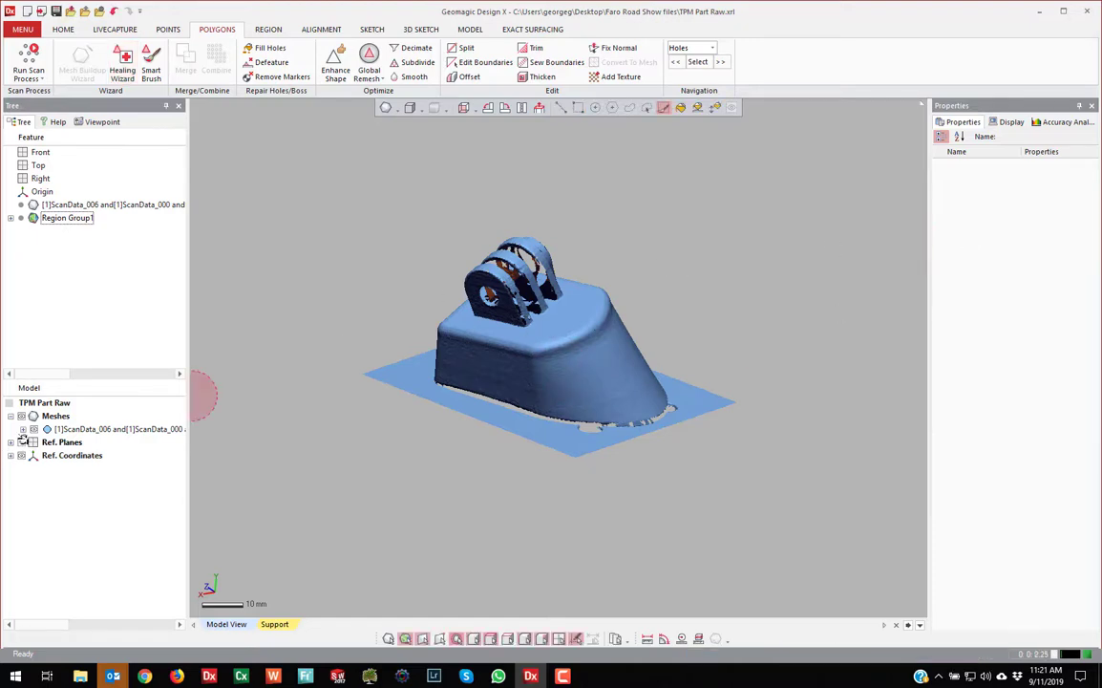
Expand Ref. Planes and turn on display of the Front, Top and Right planes
scroll(445, 504, down, 10)
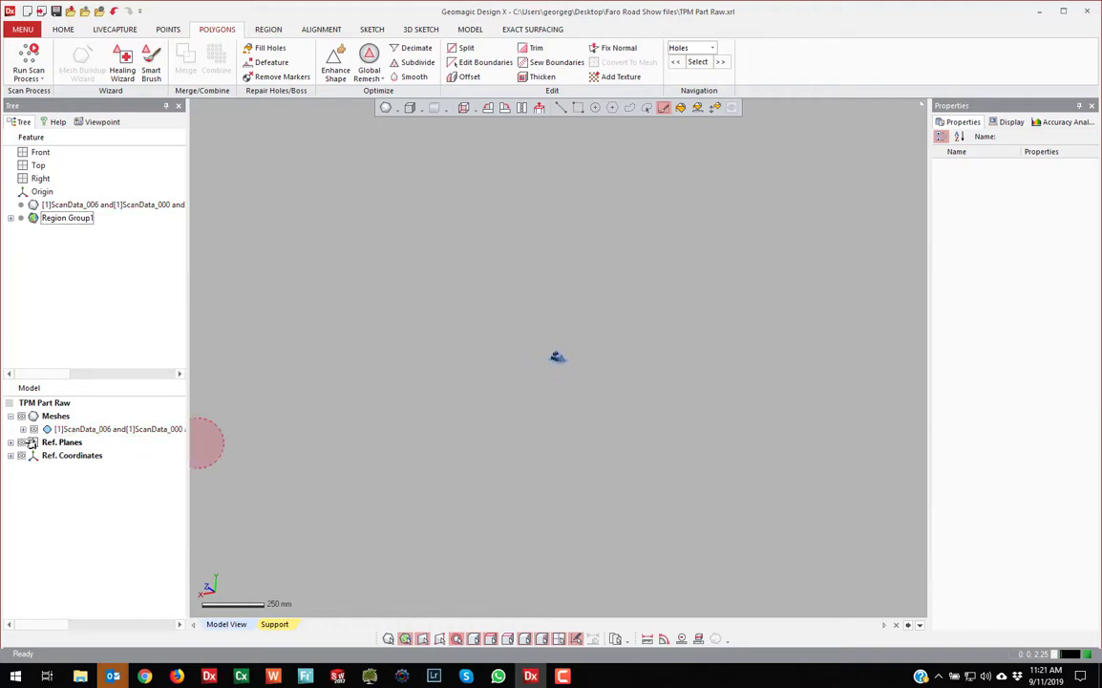
click(11, 442)
drag(34, 455, 35, 479)
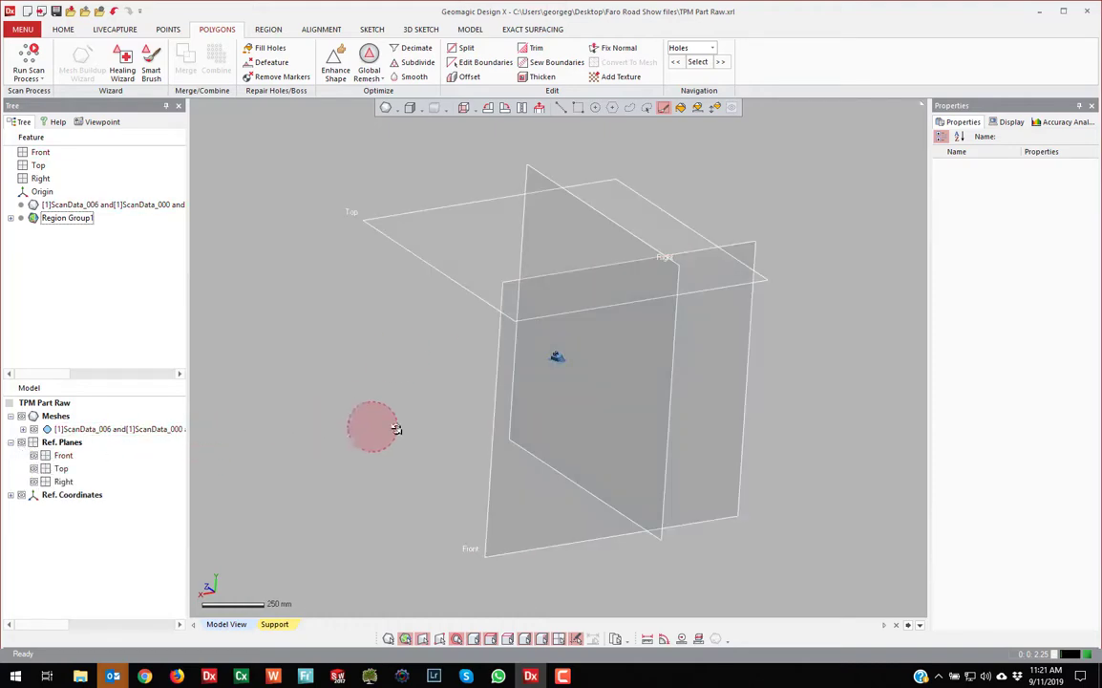
scroll(583, 367, up, 4)
right_drag(585, 367, 473, 367)
Orbit to an oblique top view, switch to rectangle selection, and return to the HOME tools
scroll(551, 355, up, 3)
right_drag(551, 357, 541, 408)
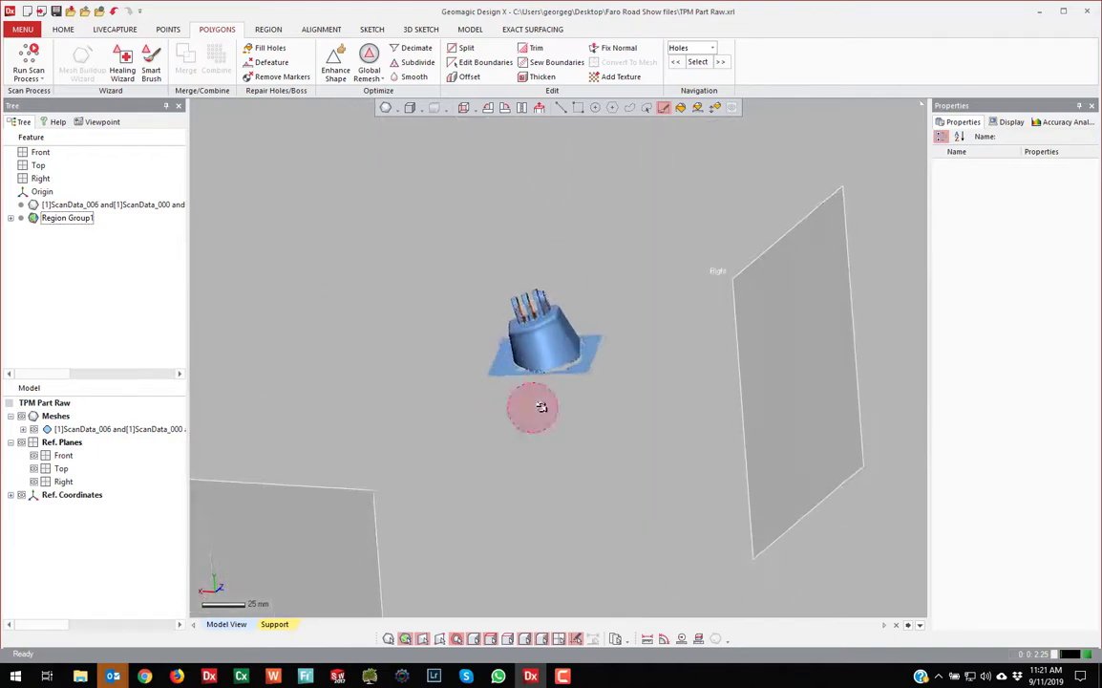
scroll(571, 373, down, 6)
right_drag(552, 331, 571, 290)
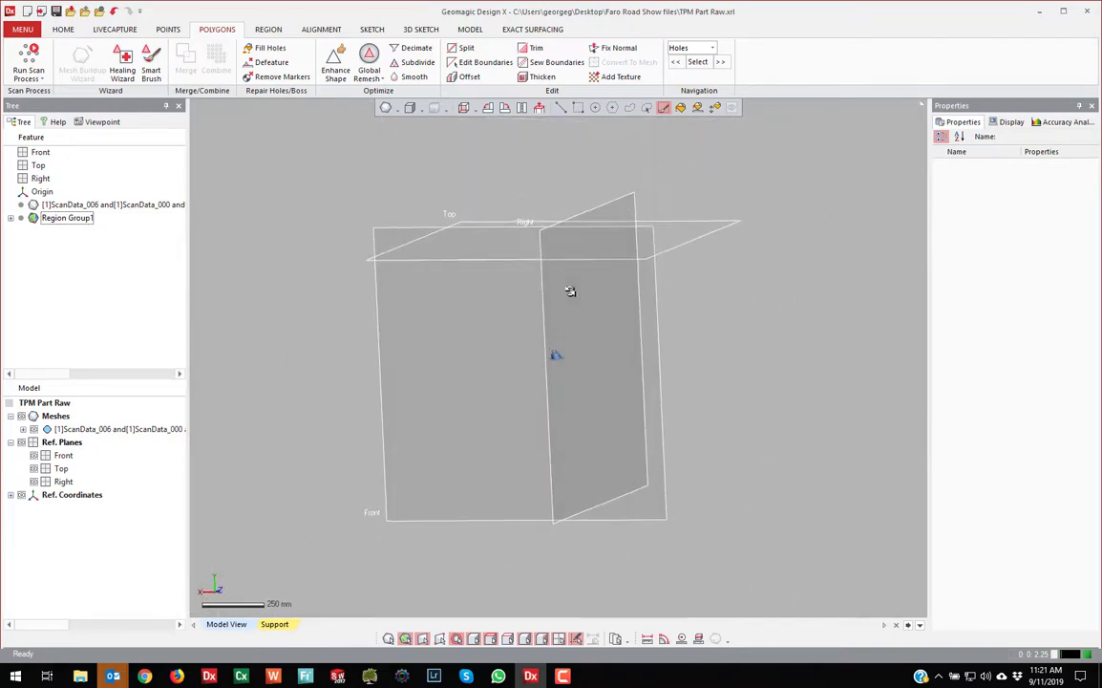
scroll(561, 357, up, 4)
scroll(588, 389, down, 4)
right_drag(555, 396, 561, 445)
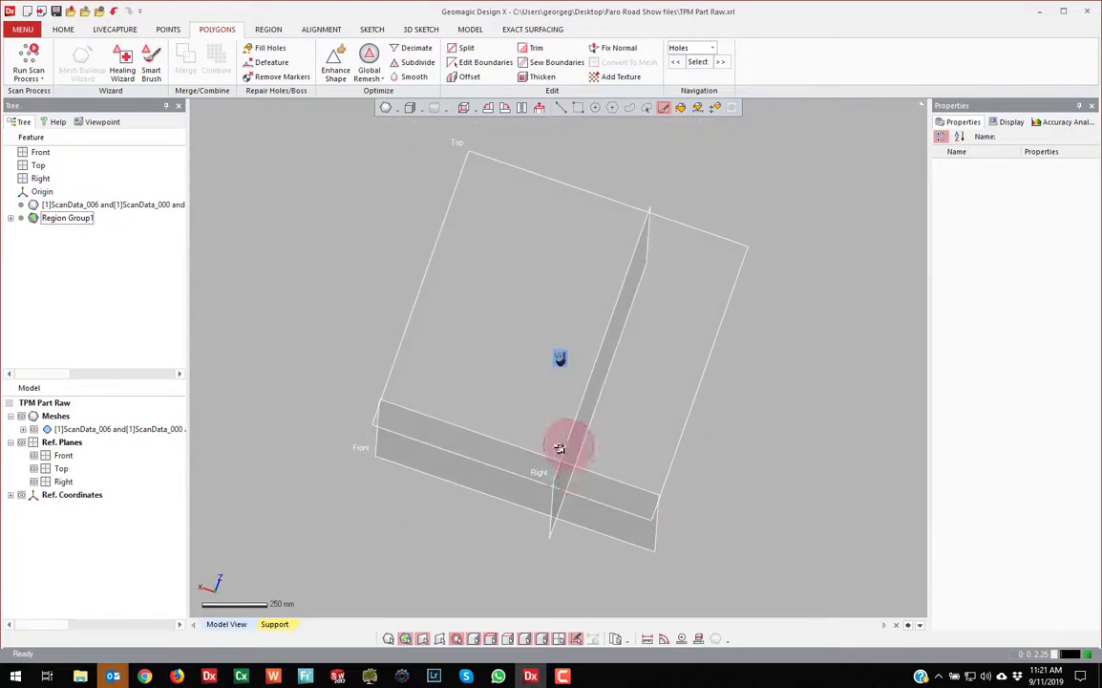
scroll(559, 352, up, 4)
scroll(560, 351, up, 5)
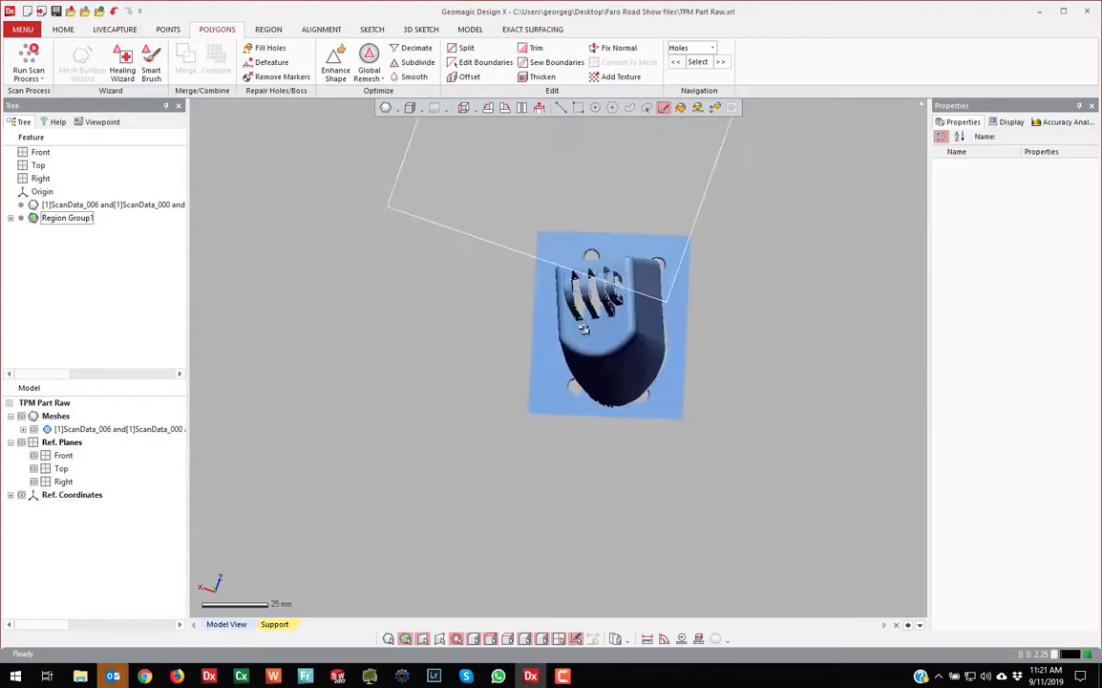
right_drag(560, 347, 622, 373)
right_drag(476, 250, 566, 395)
right_drag(591, 290, 524, 263)
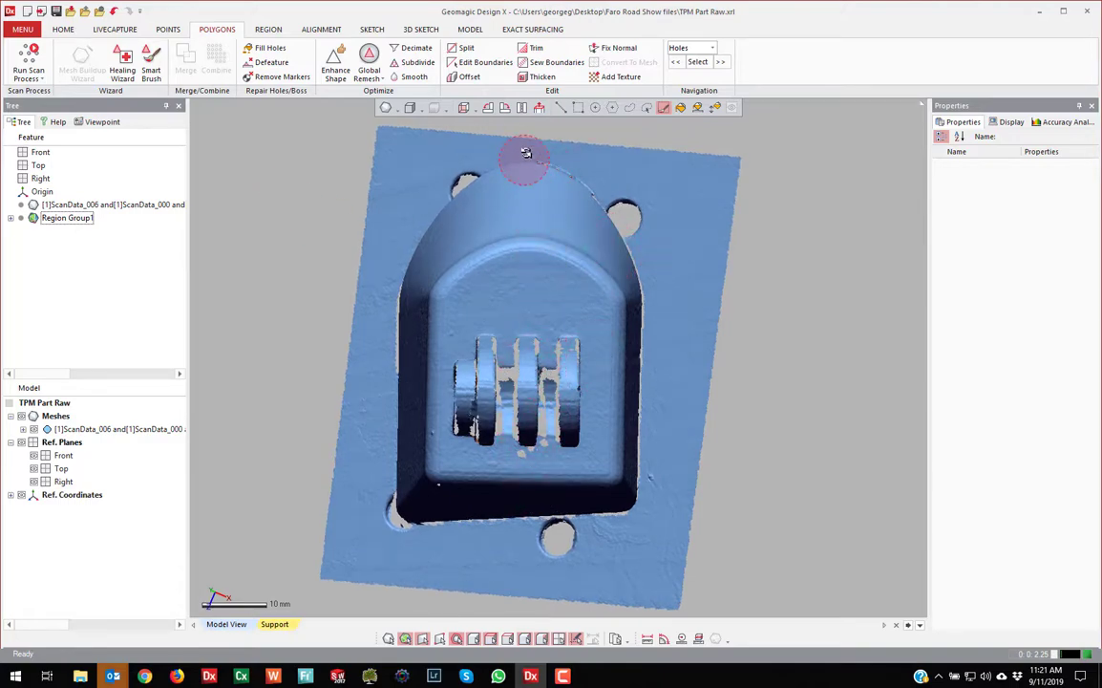
click(578, 107)
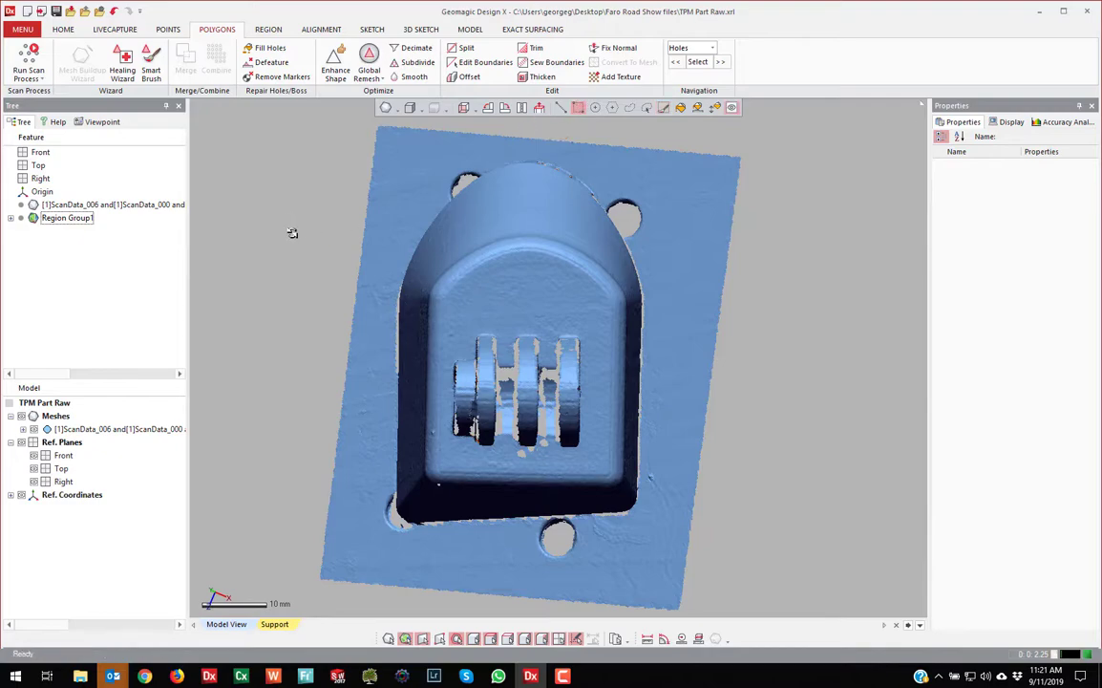
scroll(277, 184, down, 2)
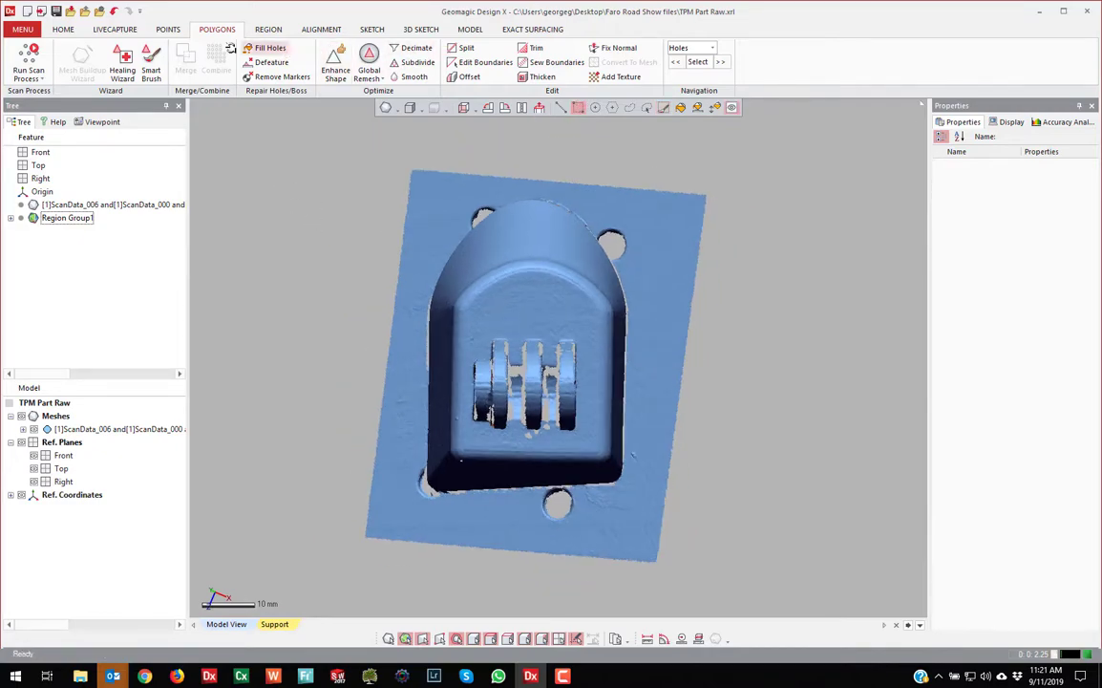
click(62, 28)
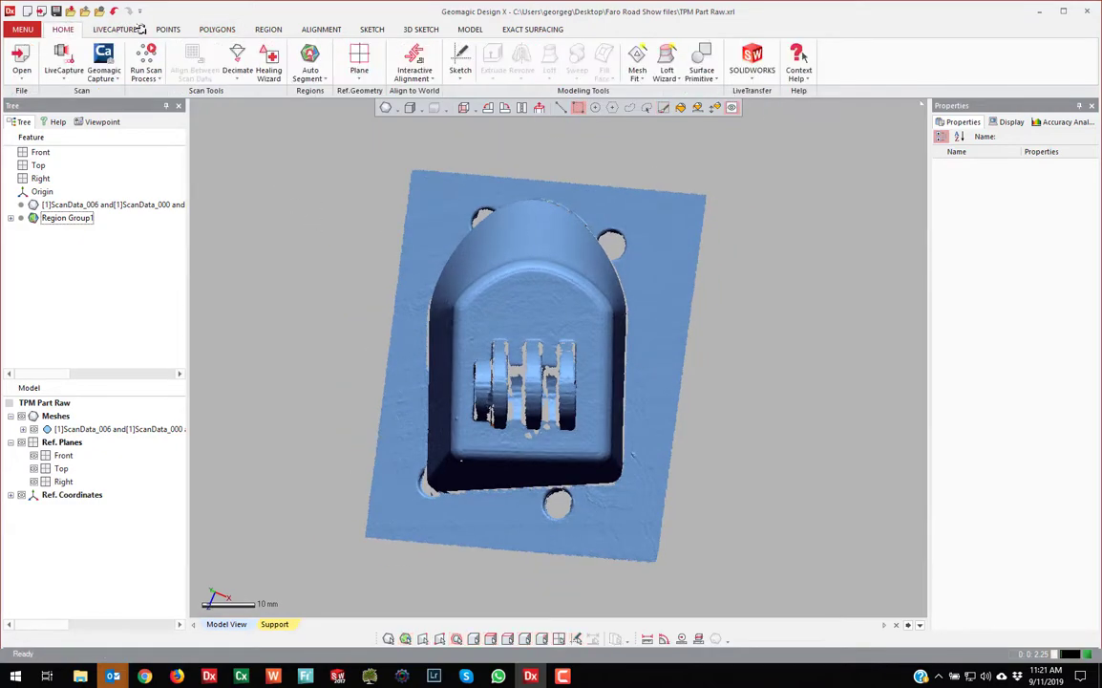
Create Plane1 with the Draw Line method through the lug centre, then add the mesh to the selection
click(361, 73)
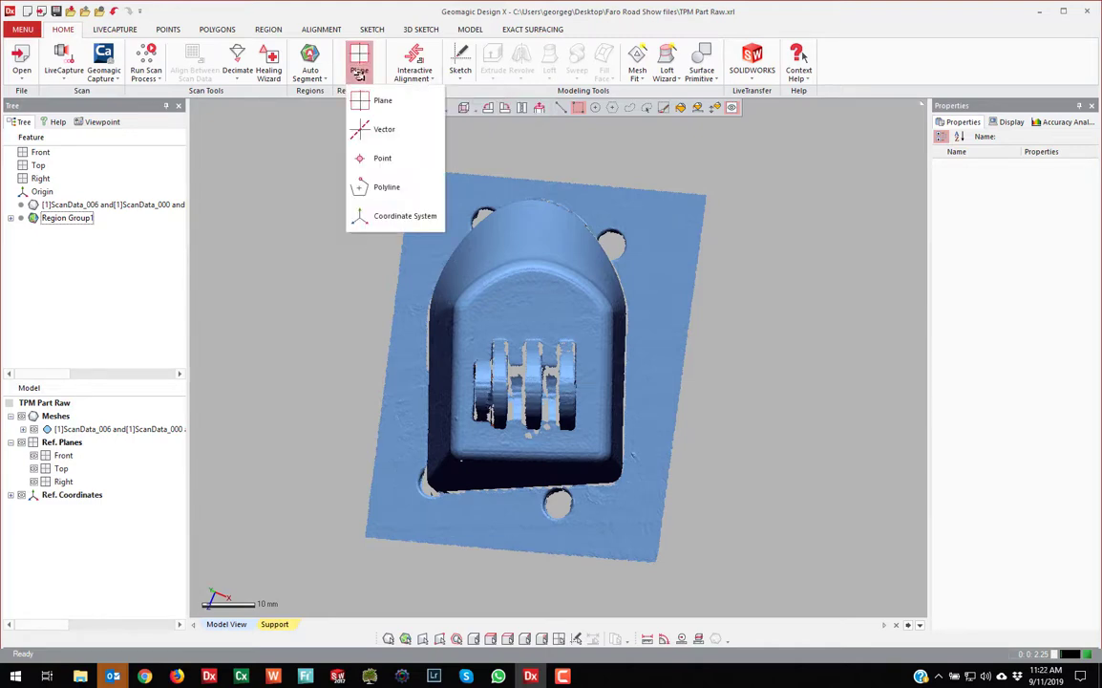
click(371, 103)
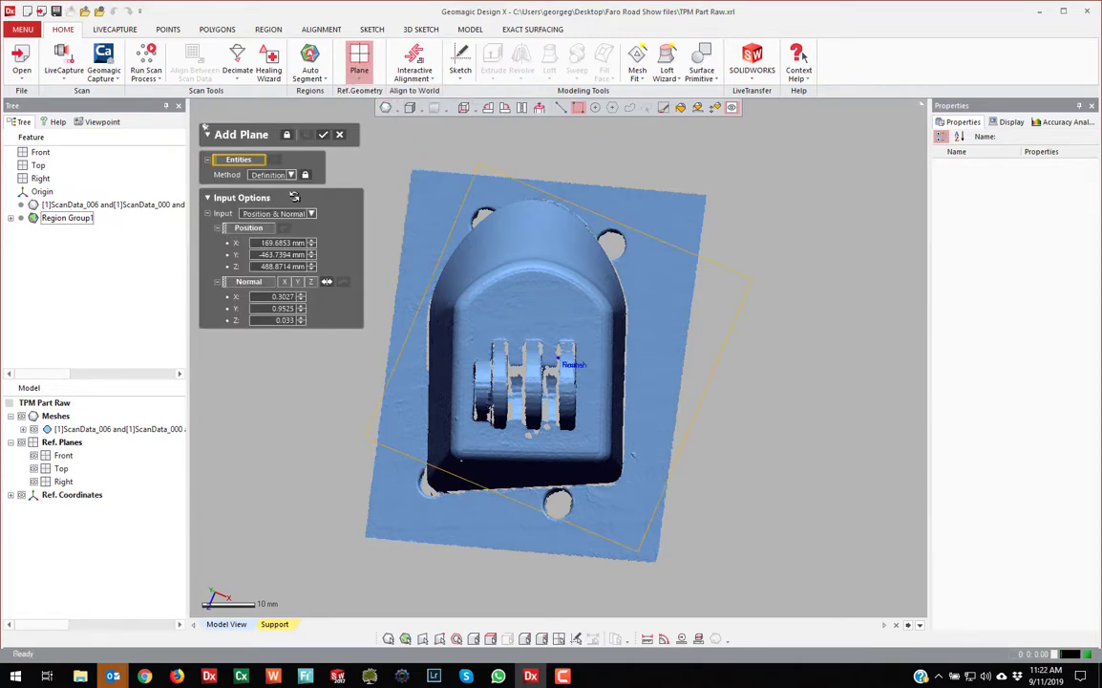
click(291, 174)
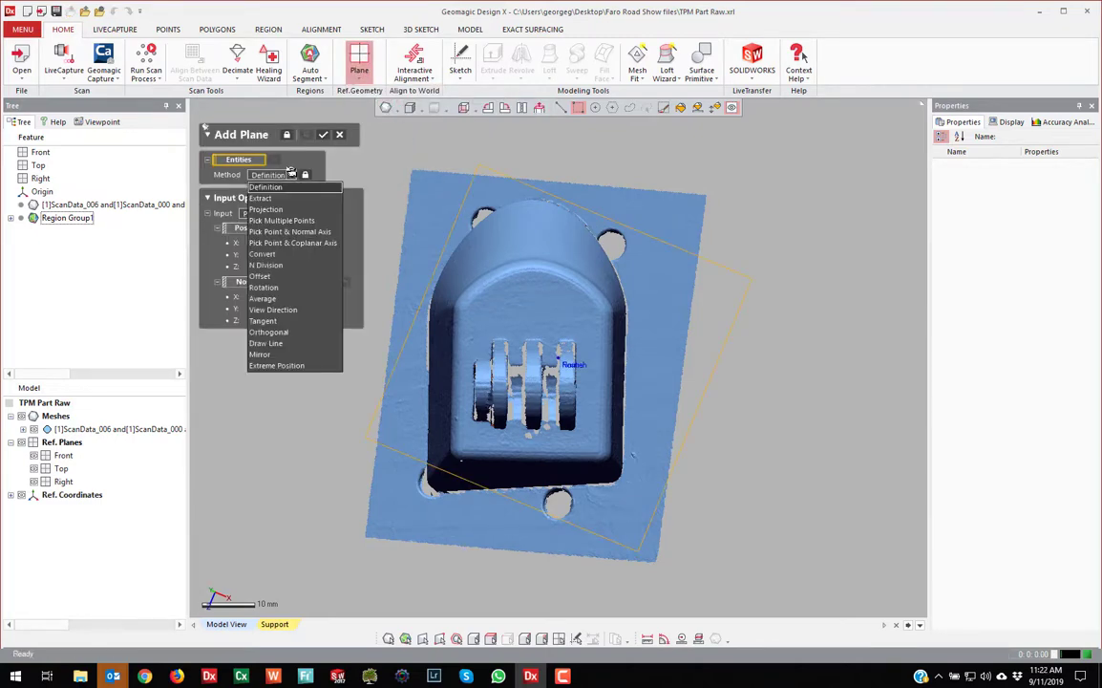
click(266, 343)
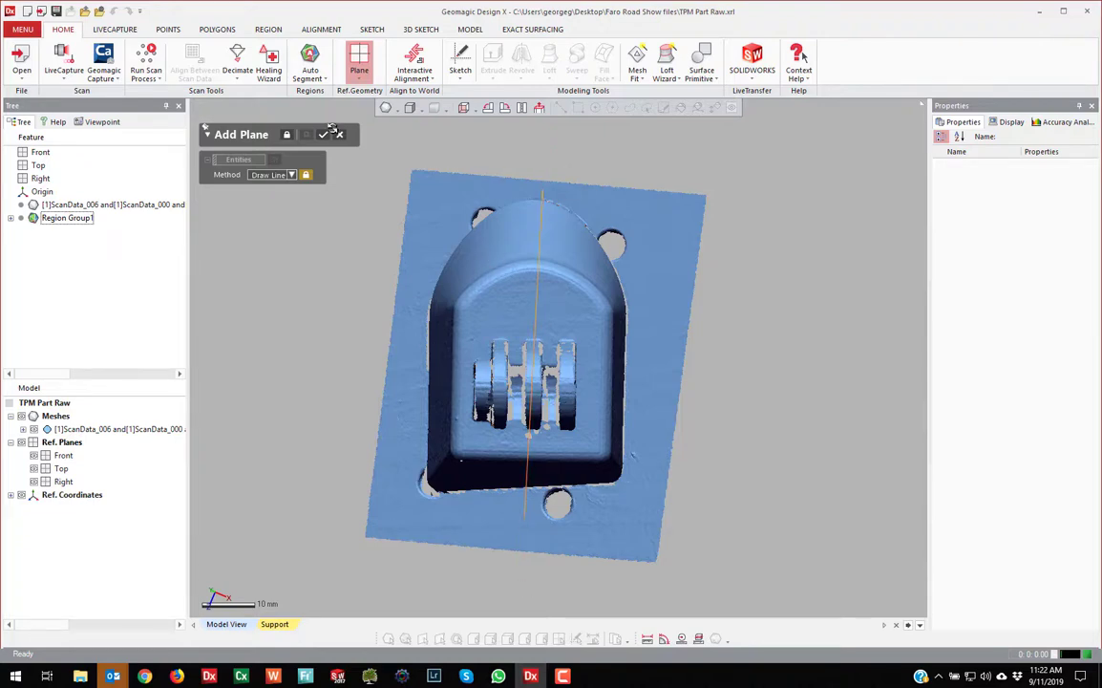
click(204, 128)
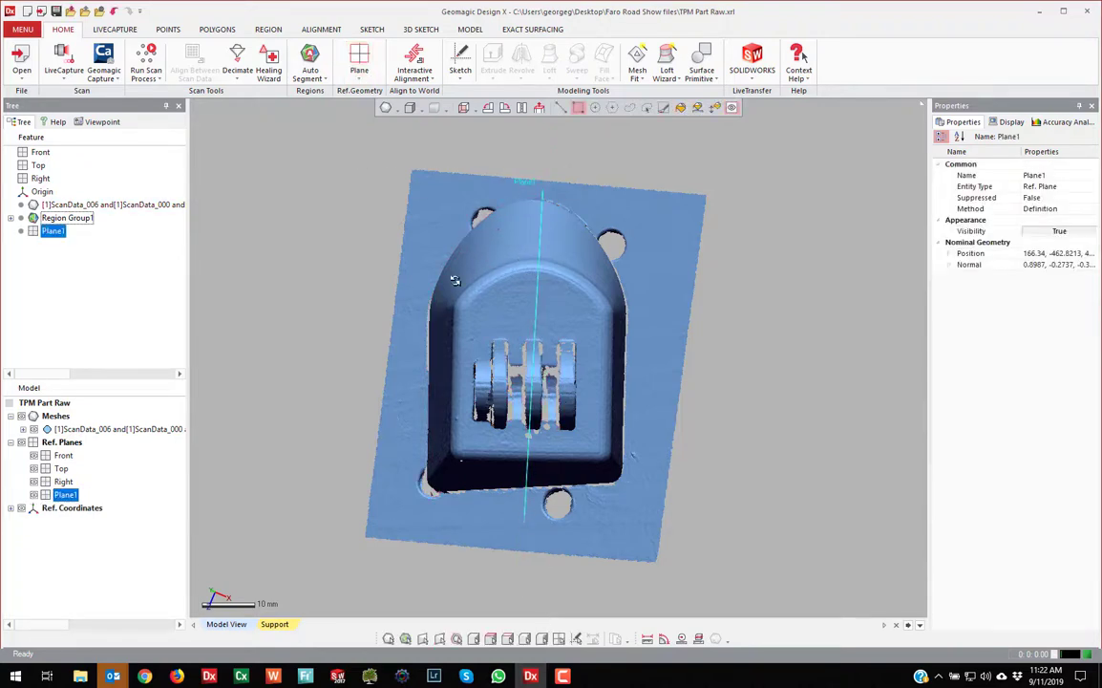
ctrl+click(53, 205)
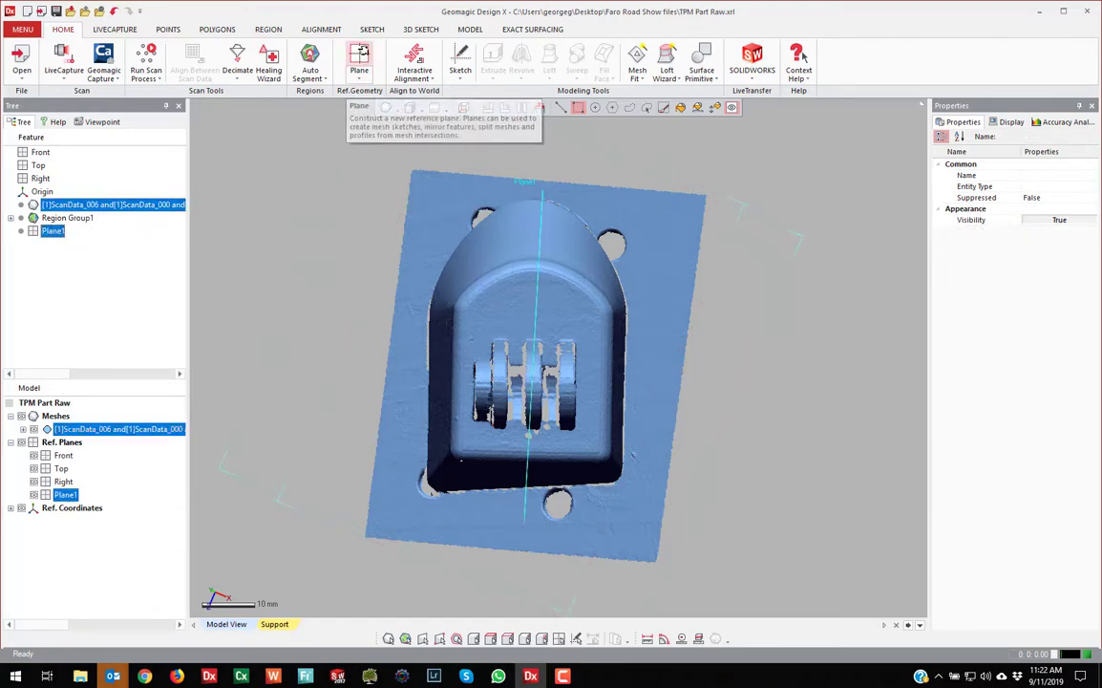
Create Plane2 by mirroring from the mesh and Plane1, then orbit to a tilted side view
click(360, 55)
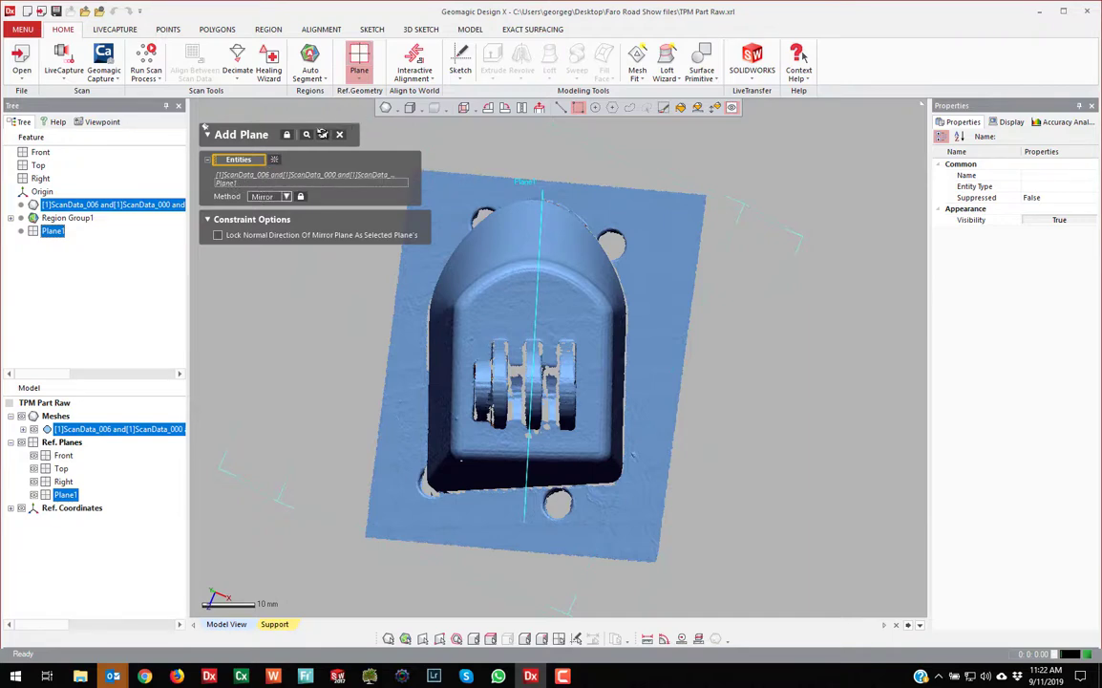
click(322, 134)
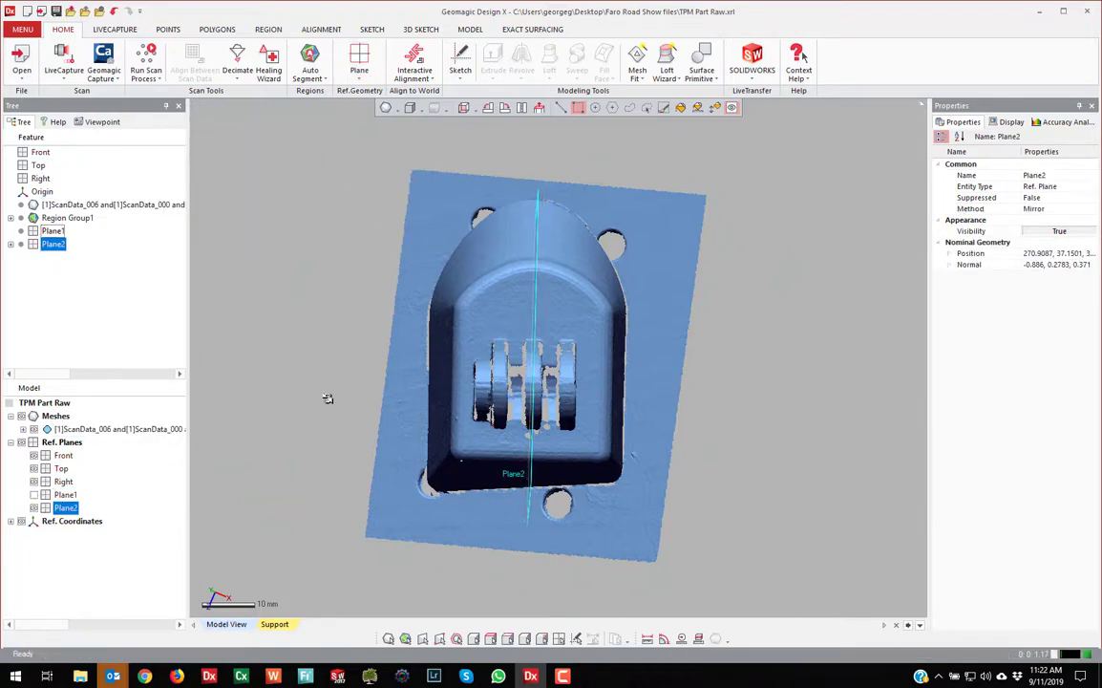
right_drag(521, 399, 632, 336)
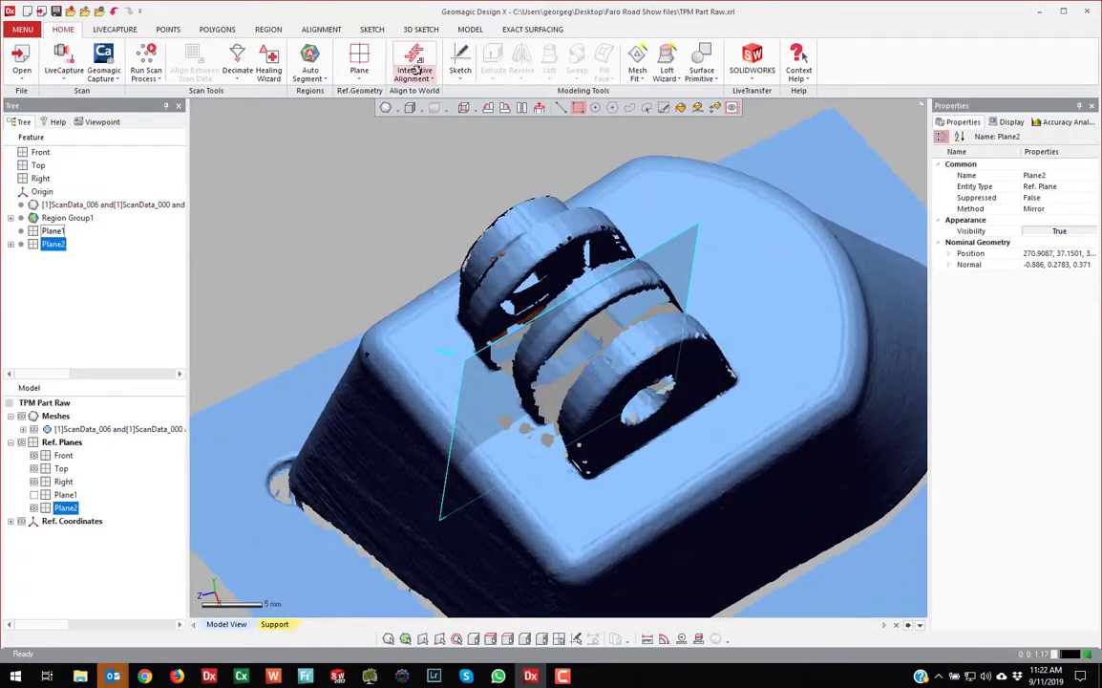
Start a reference vector with the Find Cylinder Axis method and brush selection
click(359, 72)
click(375, 117)
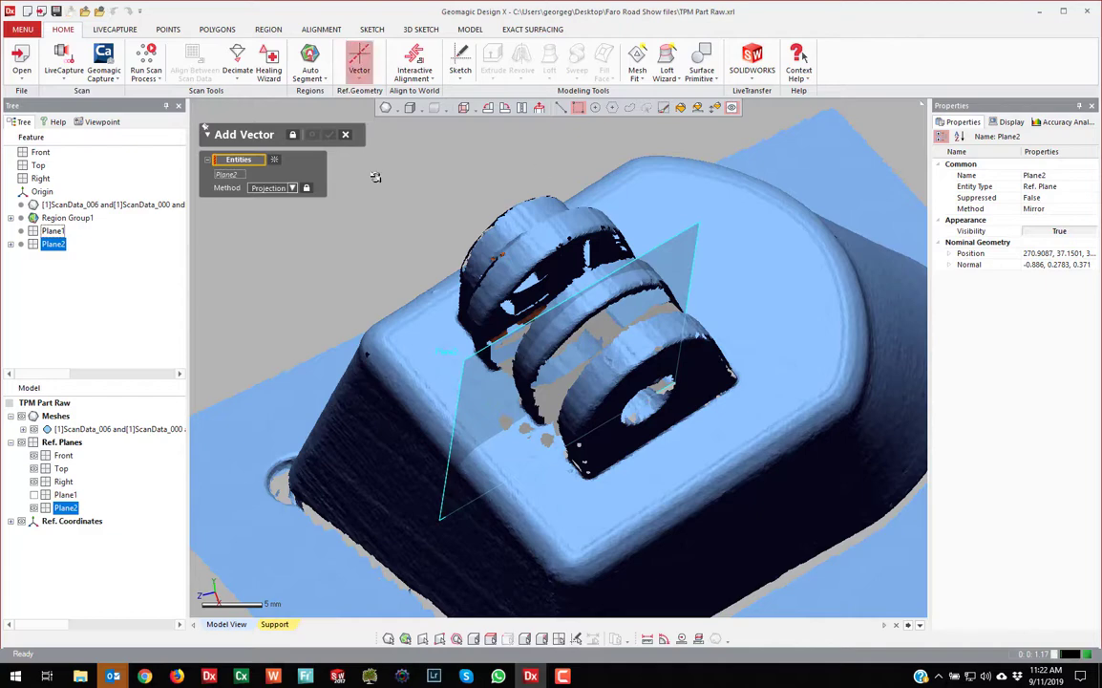
click(292, 187)
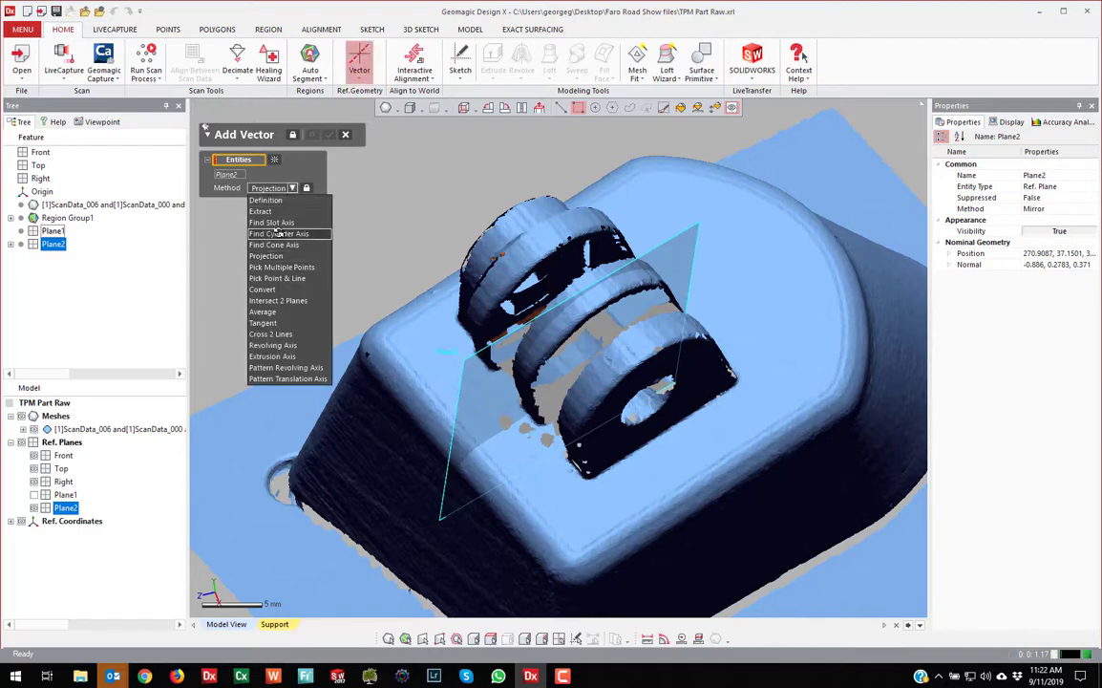
click(277, 233)
mouse_move(587, 210)
right_down()
mouse_move(567, 251)
mouse_move(590, 216)
right_up()
click(663, 107)
scroll(522, 256, up, 4)
mouse_move(523, 256)
right_down()
mouse_move(564, 227)
mouse_move(594, 256)
mouse_move(512, 316)
right_up()
scroll(554, 277, up, 2)
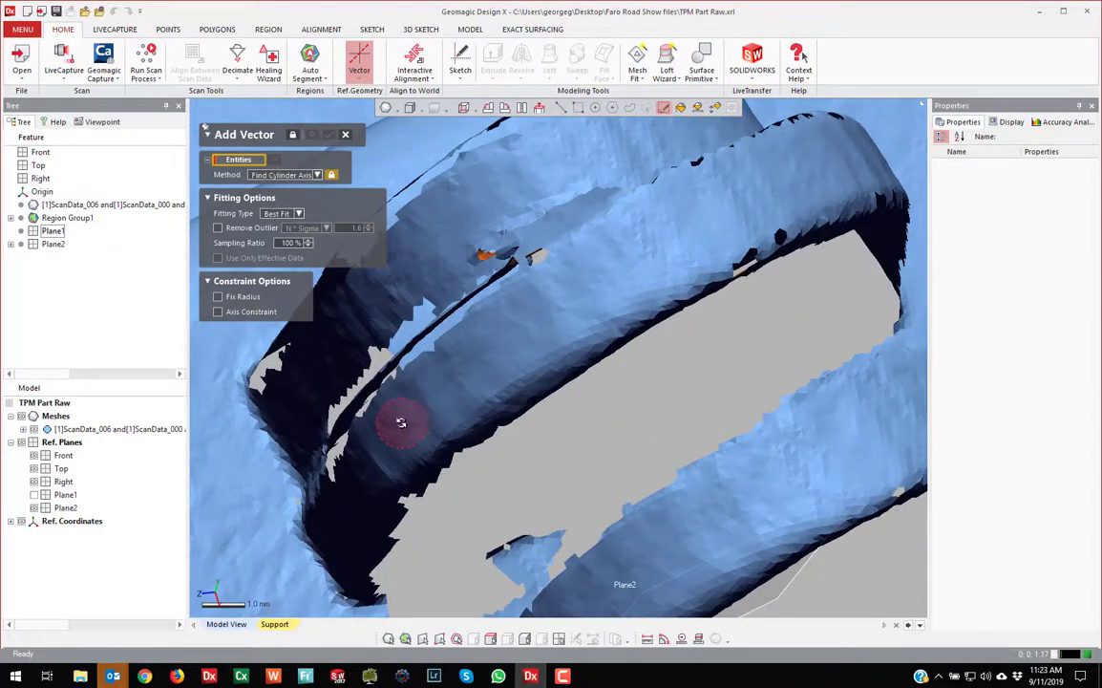
Paint the inner bore surfaces of both lug rings and create Vector1
mouse_move(402, 422)
mouse_down()
mouse_move(482, 306)
mouse_move(583, 226)
mouse_move(769, 179)
mouse_move(833, 146)
mouse_up()
right_drag(753, 342, 555, 488)
scroll(562, 488, up, 3)
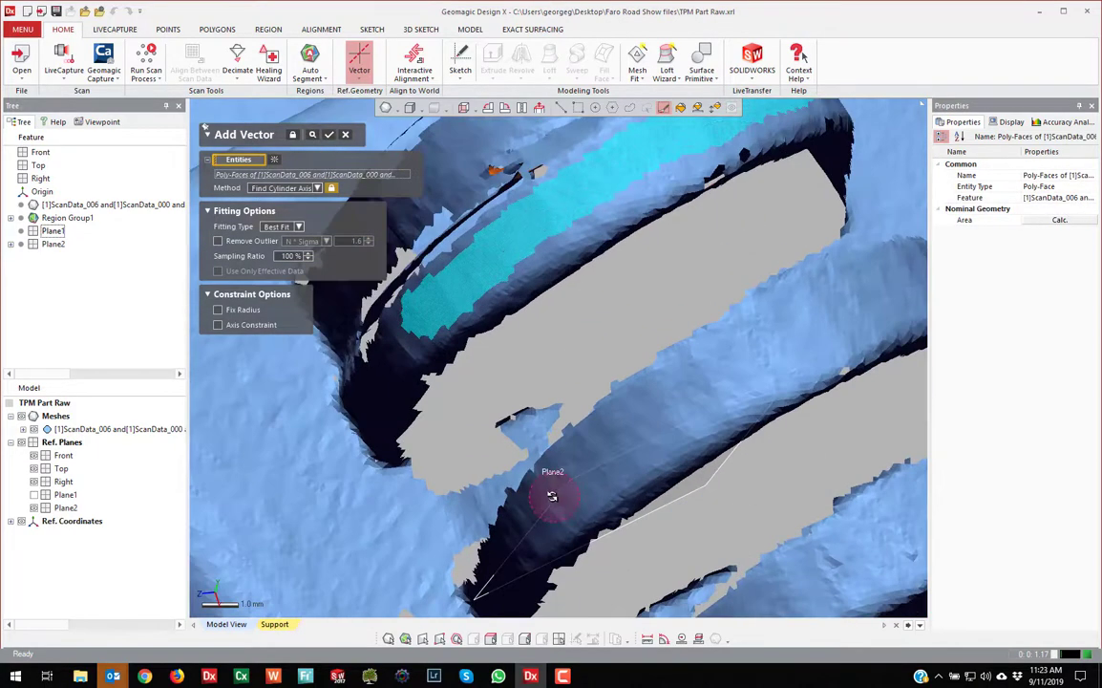
mouse_move(553, 496)
mouse_down()
mouse_move(766, 331)
mouse_move(846, 304)
mouse_move(829, 303)
mouse_up()
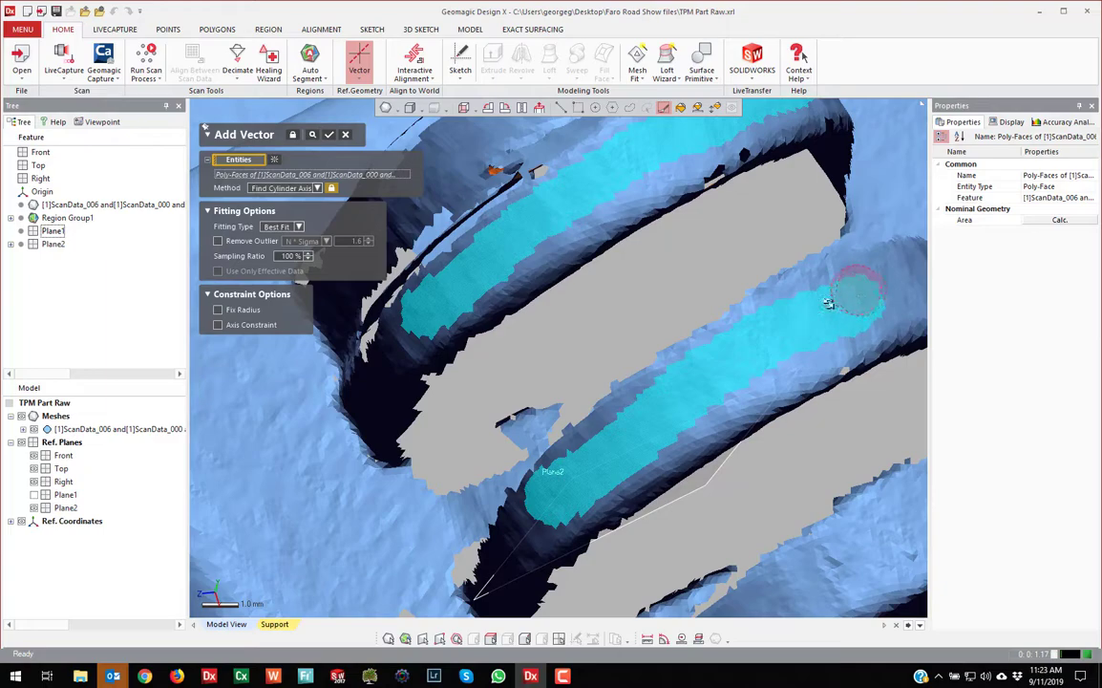
right_drag(829, 304, 674, 409)
drag(636, 440, 740, 412)
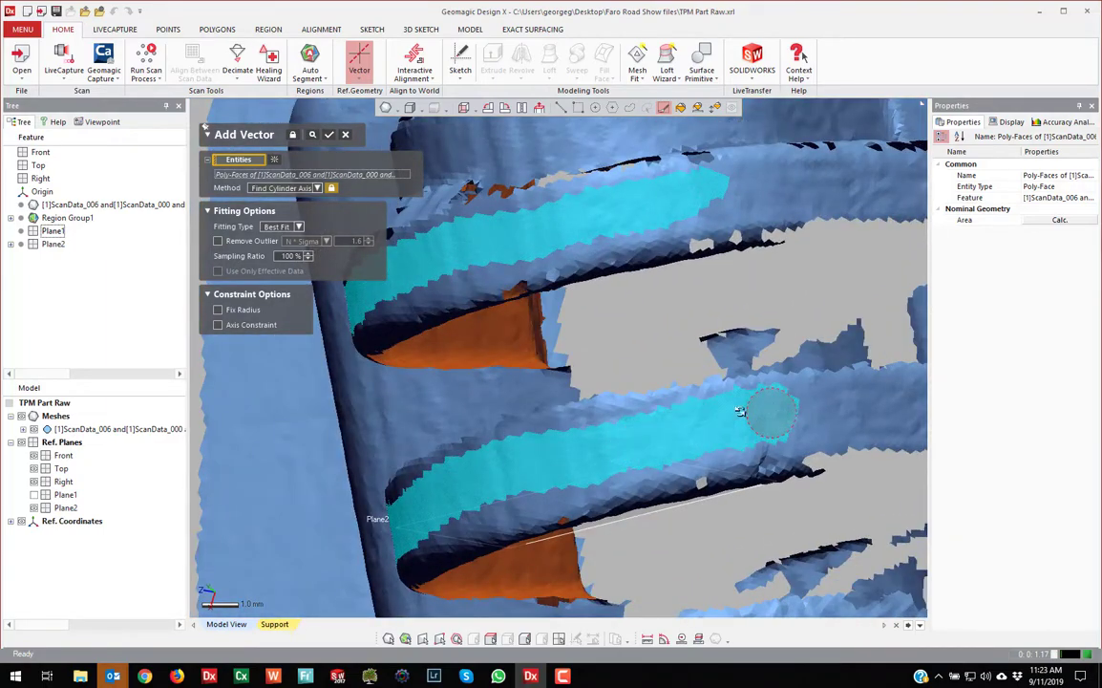
right_drag(740, 412, 587, 514)
scroll(680, 371, up, 3)
mouse_move(567, 557)
mouse_down()
mouse_move(693, 423)
mouse_move(832, 336)
mouse_up()
right_drag(832, 336, 591, 439)
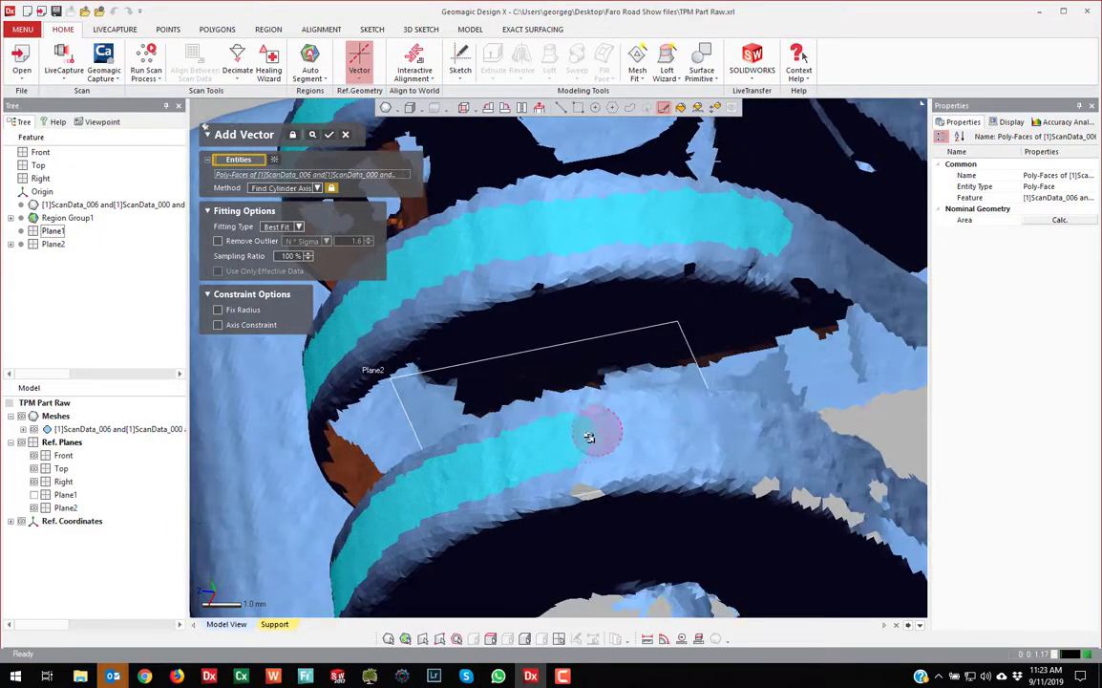
right_drag(735, 440, 472, 264)
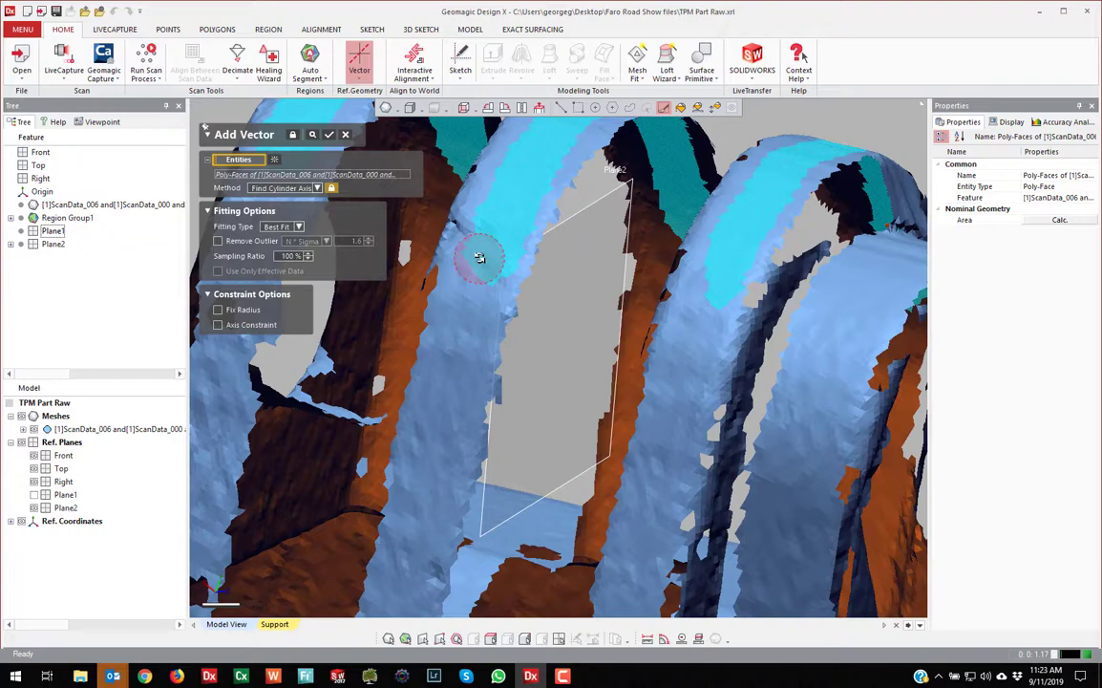
scroll(706, 292, up, 2)
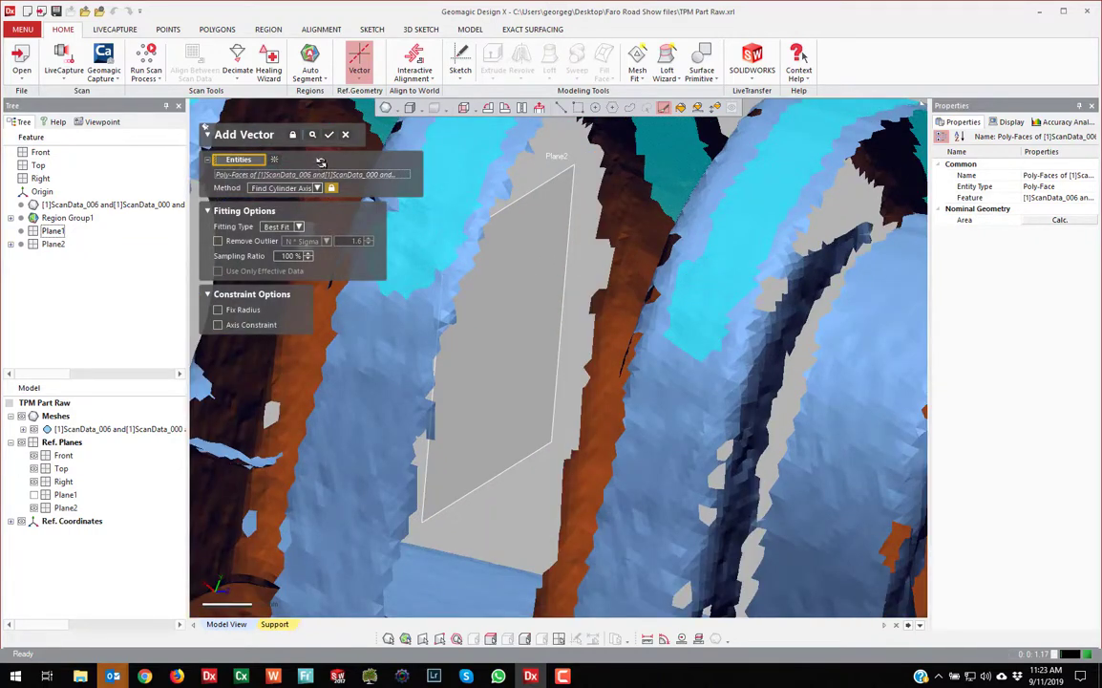
click(330, 135)
scroll(676, 352, down, 7)
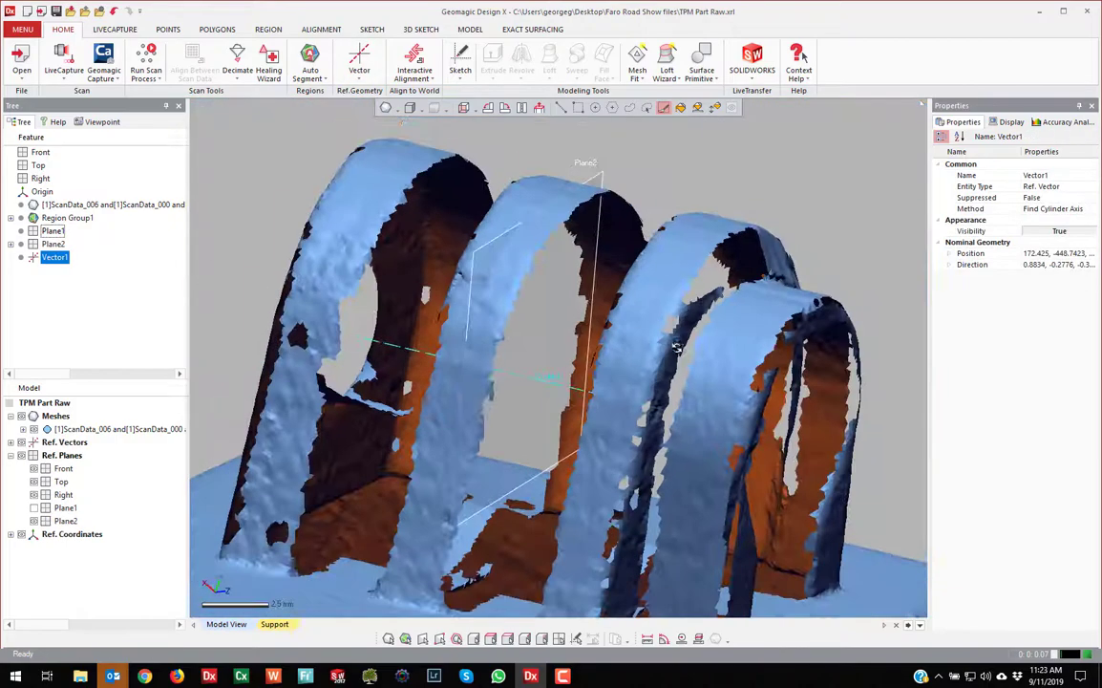
Show the scan's segmented regions in colour
right_drag(676, 352, 640, 320)
scroll(524, 373, down, 5)
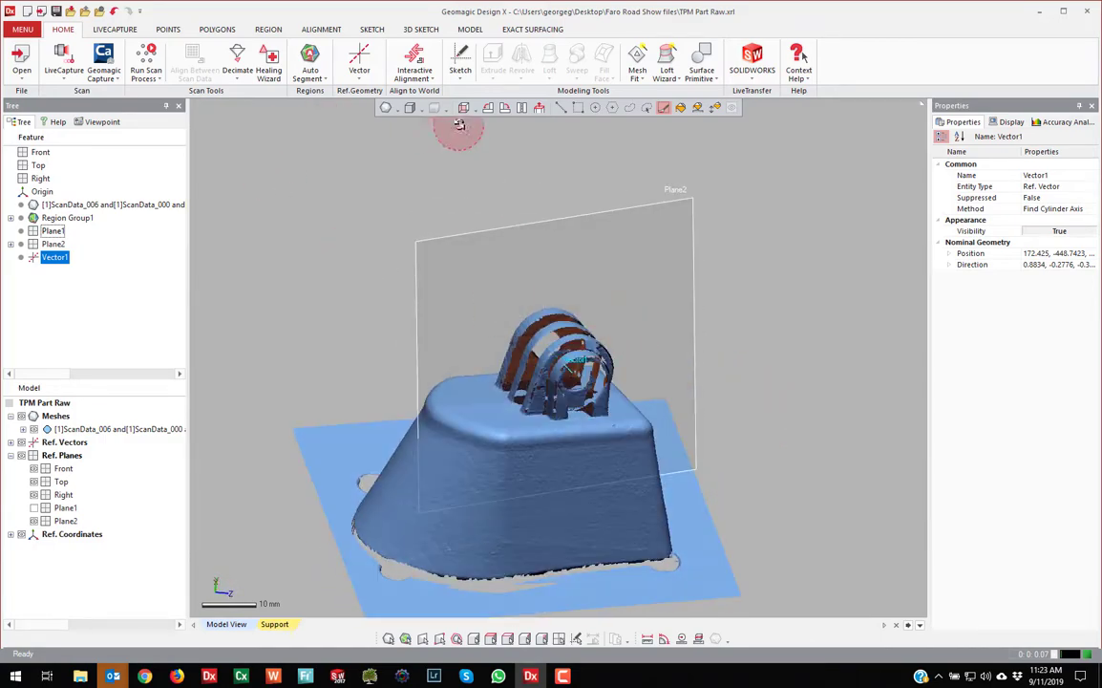
click(397, 109)
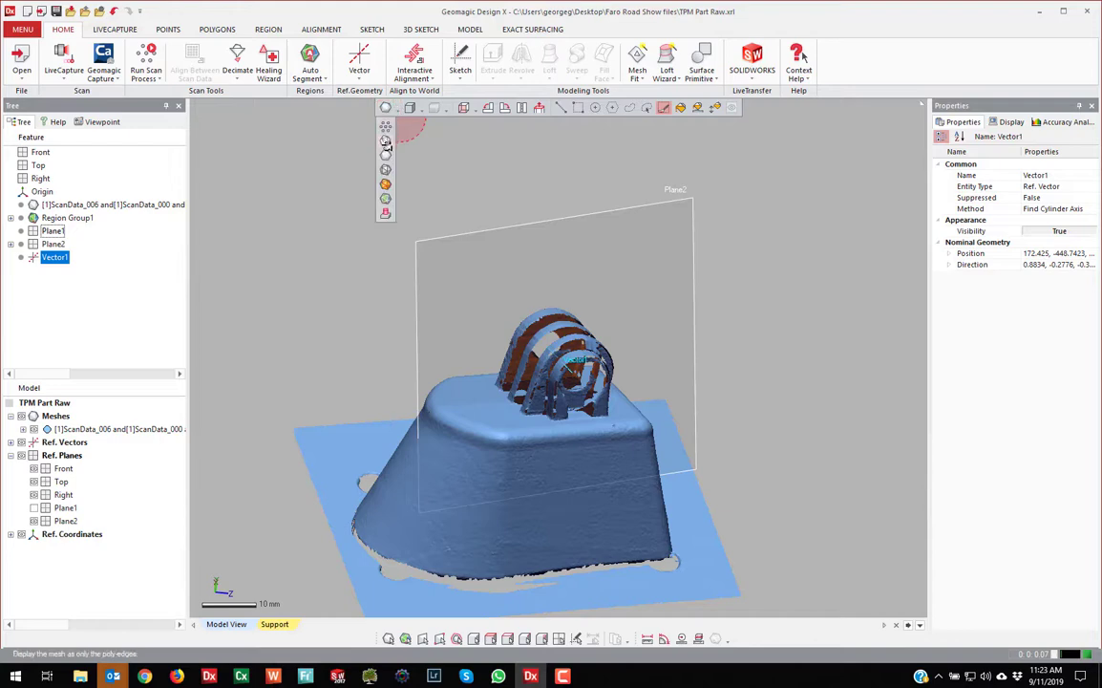
click(386, 155)
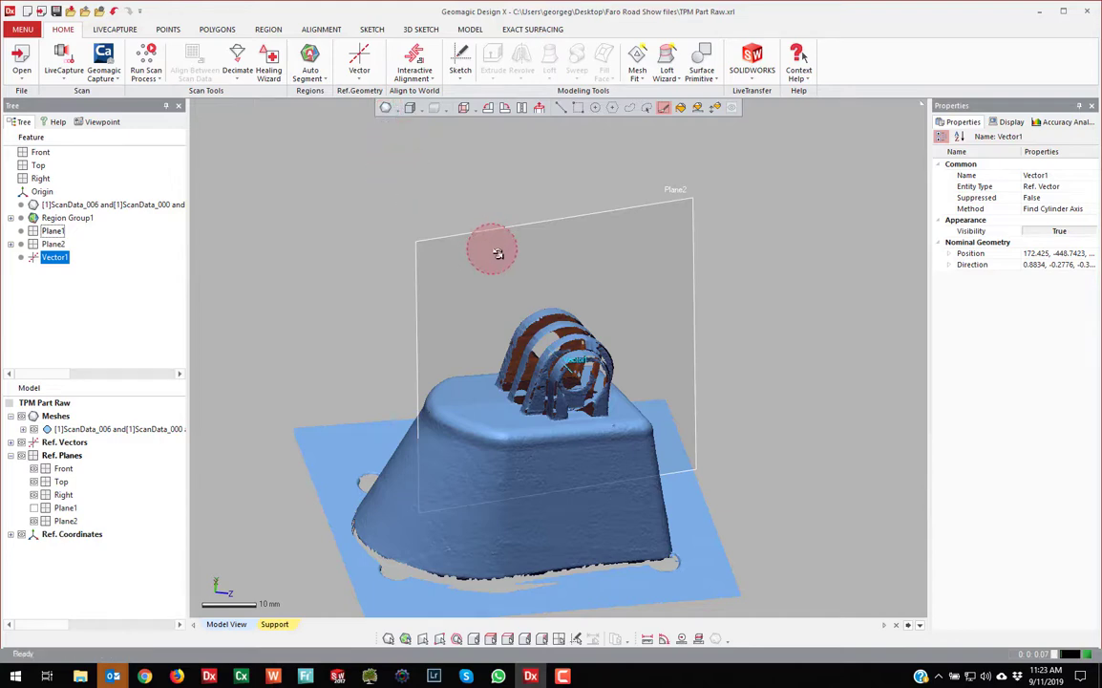
click(390, 109)
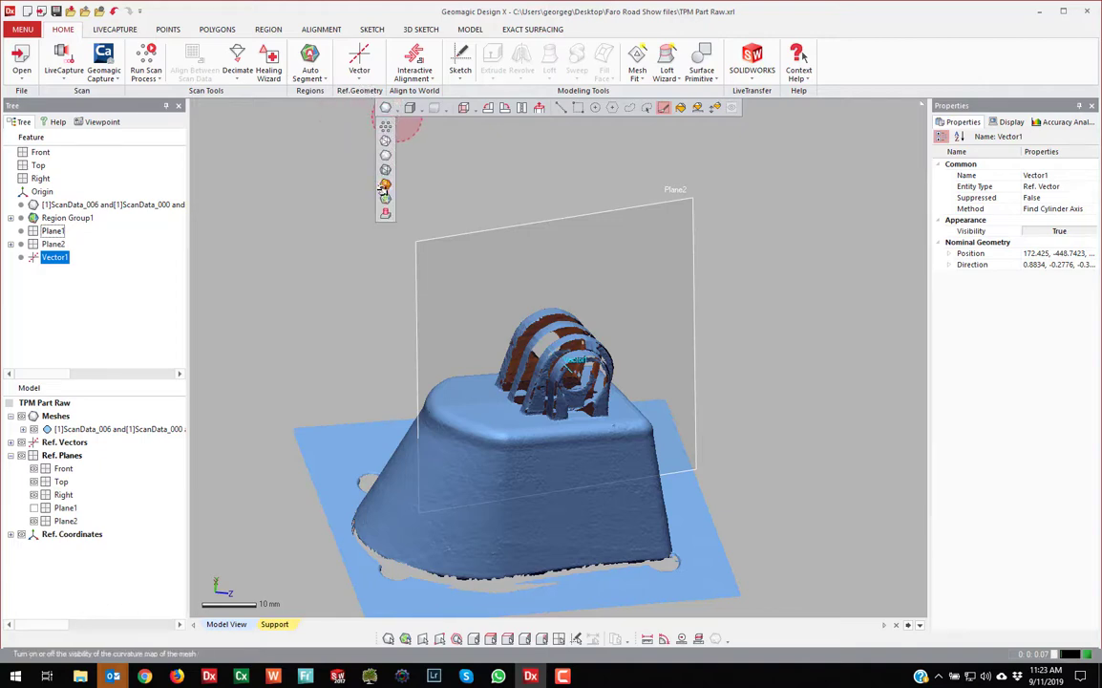
click(385, 198)
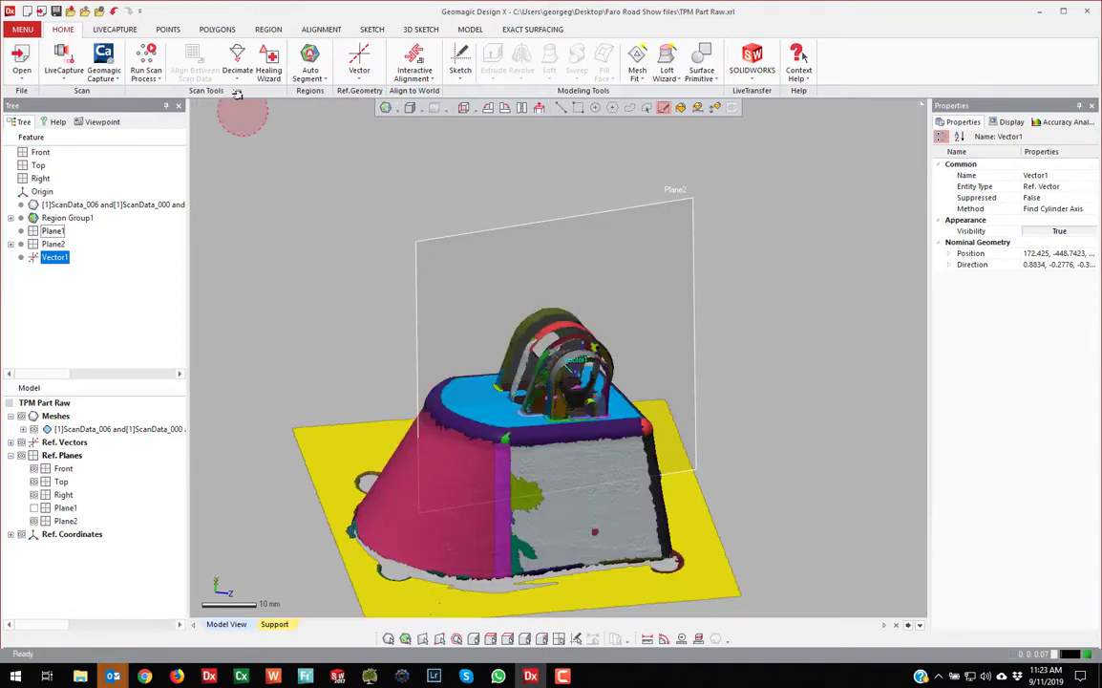
Switch to rectangle selection, deselect Vector1, pick the blue top region, then clear the selection
click(577, 108)
click(486, 209)
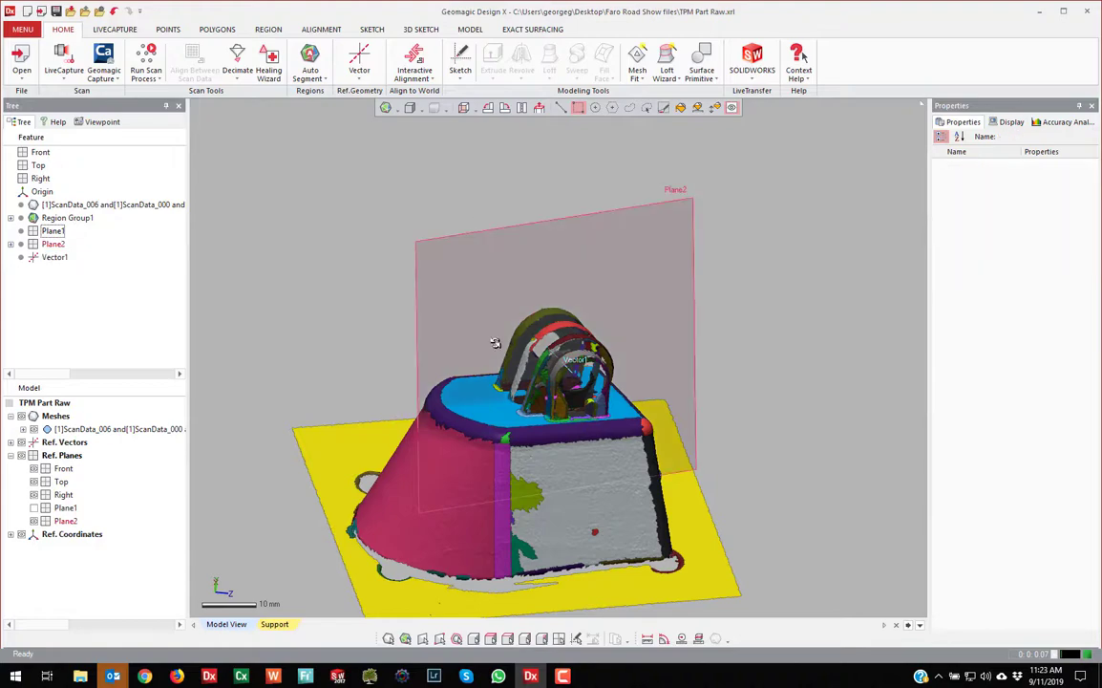
click(483, 396)
right_drag(748, 442, 728, 248)
right_drag(593, 206, 433, 134)
click(428, 59)
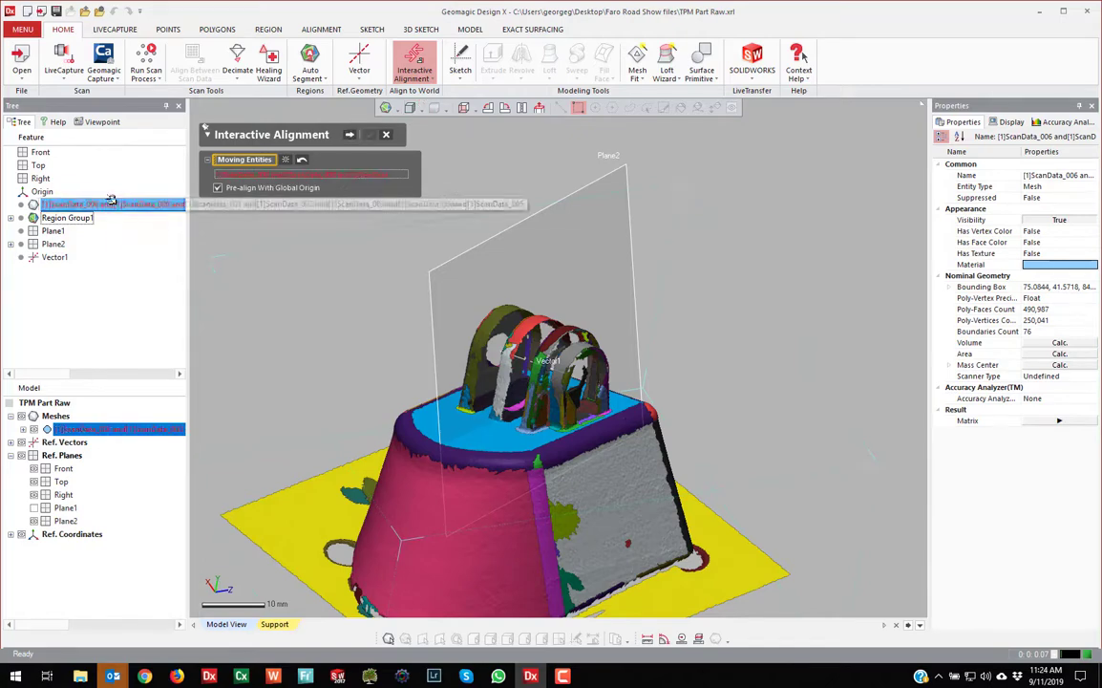
Define the alignment position using Vector1 and Plane2
click(349, 133)
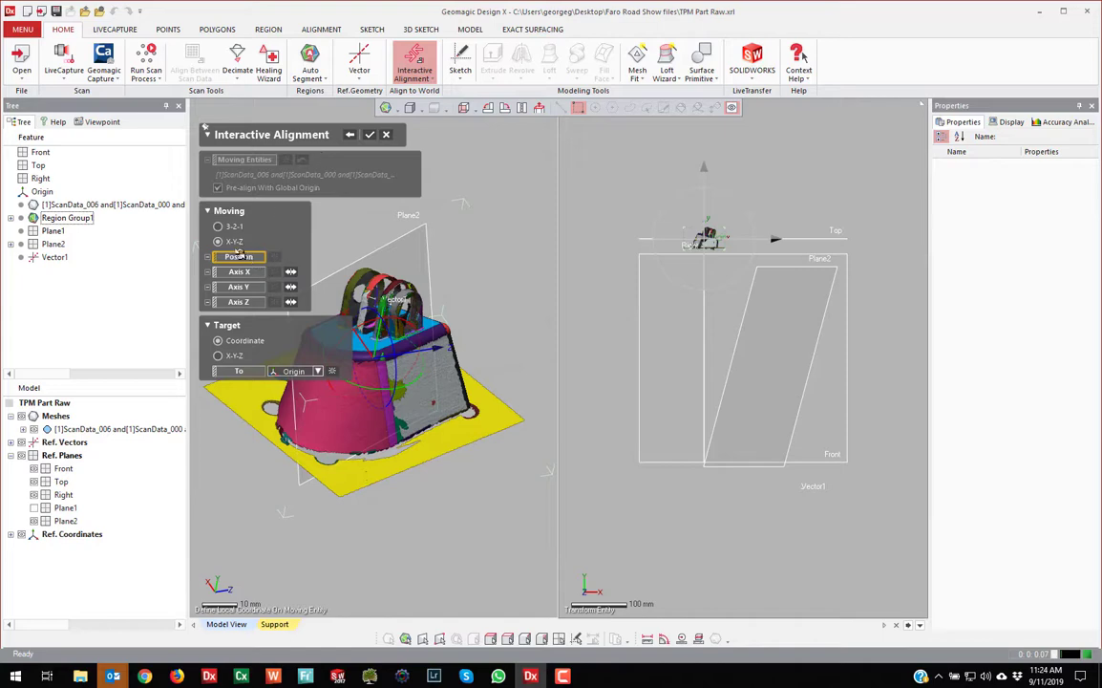
scroll(504, 381, down, 4)
scroll(241, 264, up, 5)
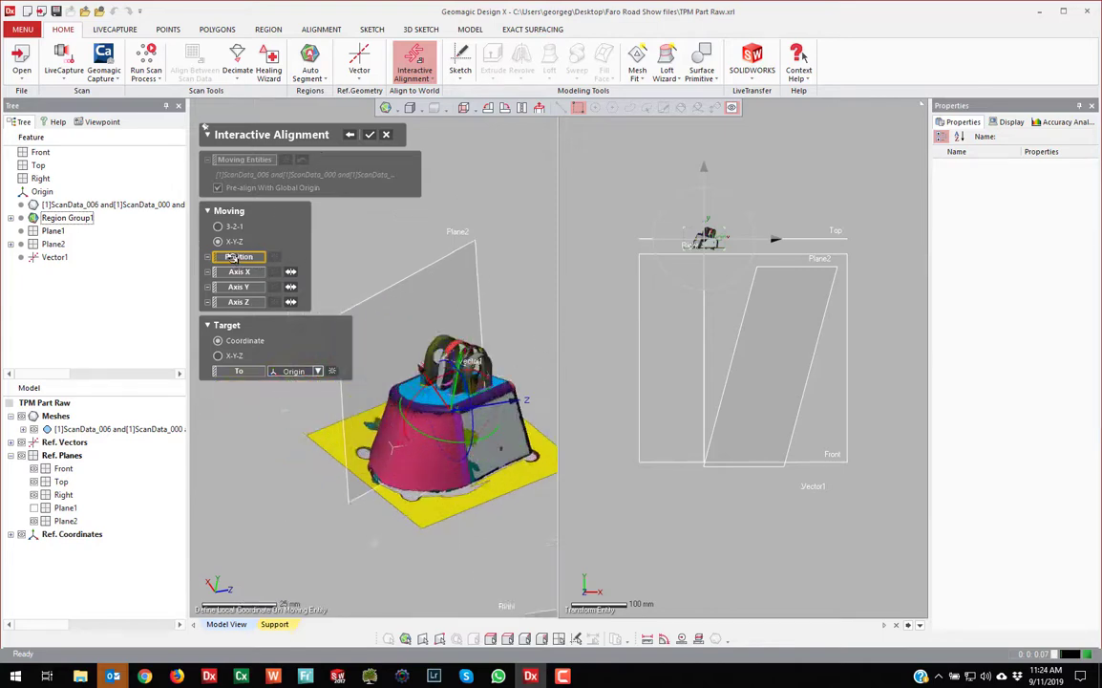
scroll(224, 239, down, 1)
scroll(220, 240, down, 2)
scroll(466, 385, up, 4)
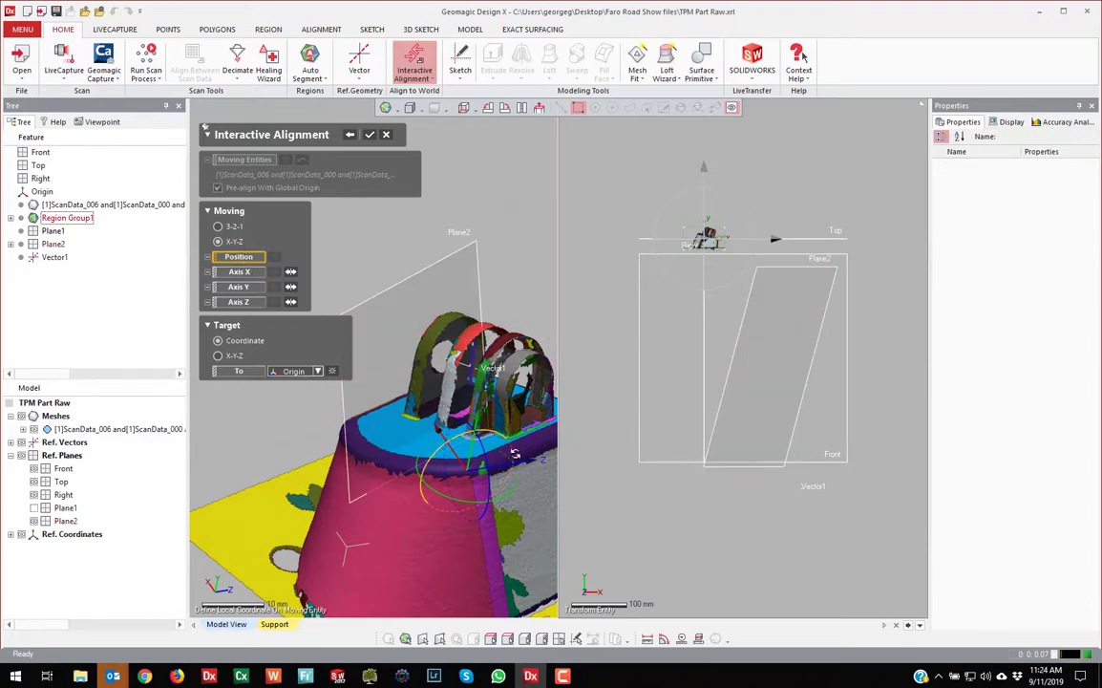
right_drag(464, 410, 475, 363)
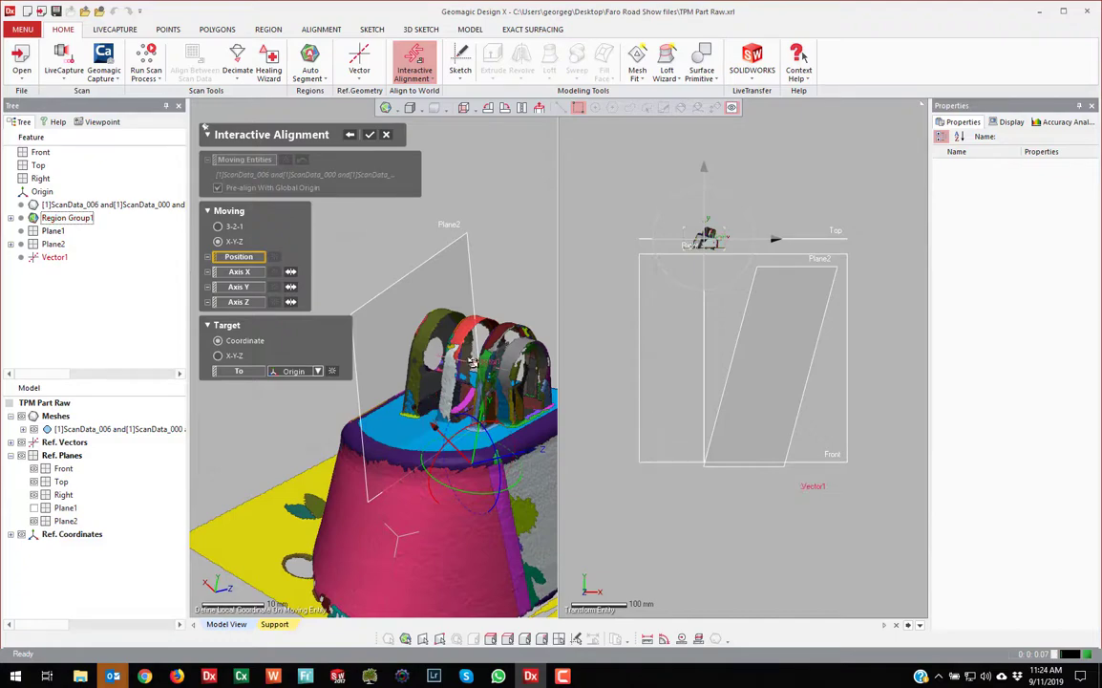
click(479, 345)
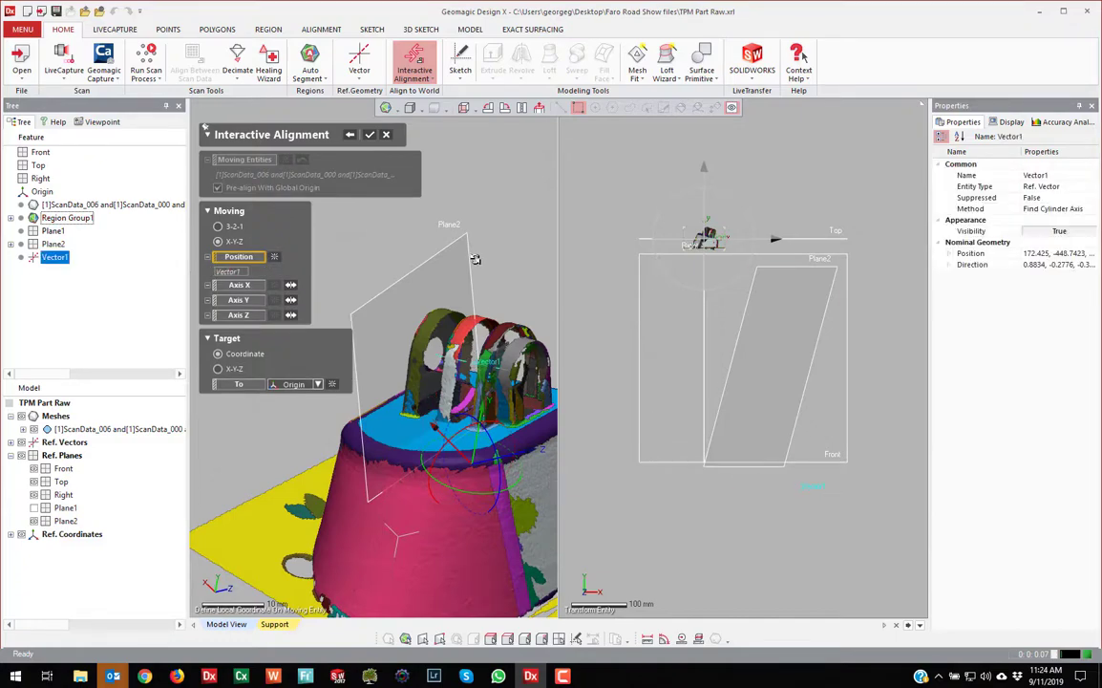
click(425, 235)
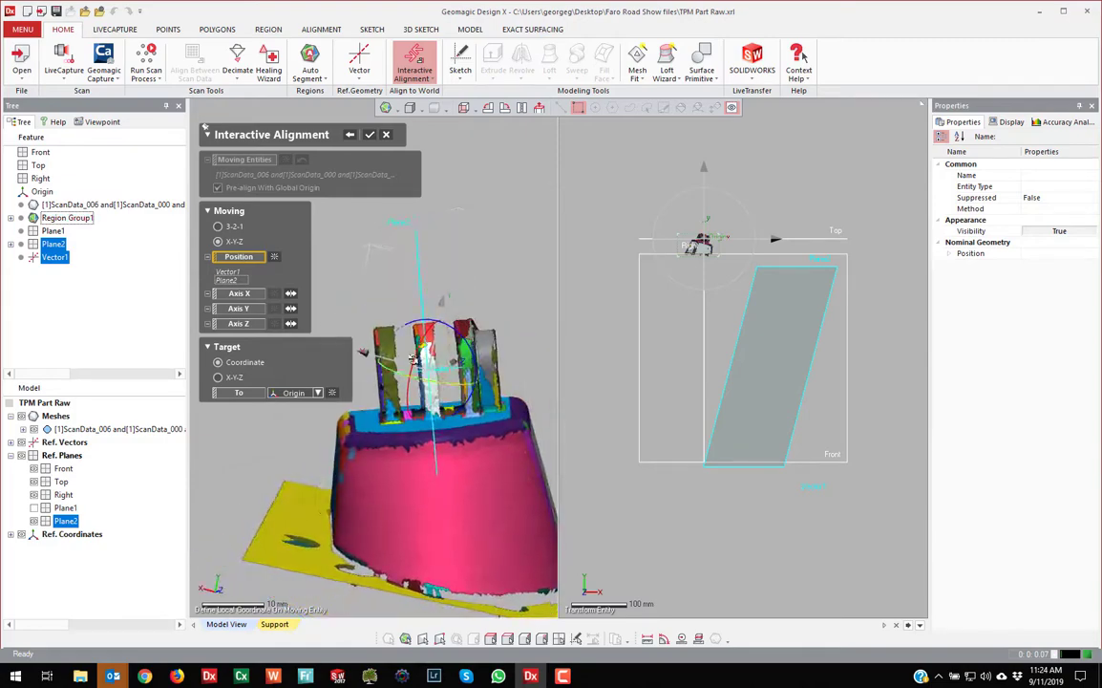
right_drag(379, 365, 459, 361)
click(464, 358)
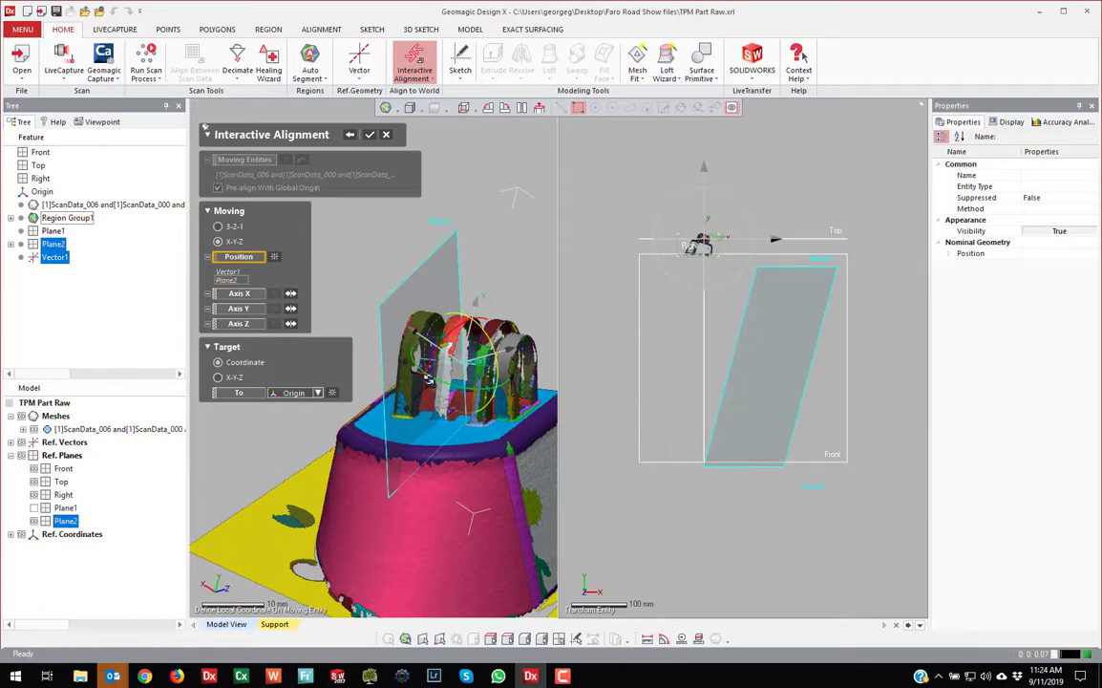
right_drag(466, 351, 482, 322)
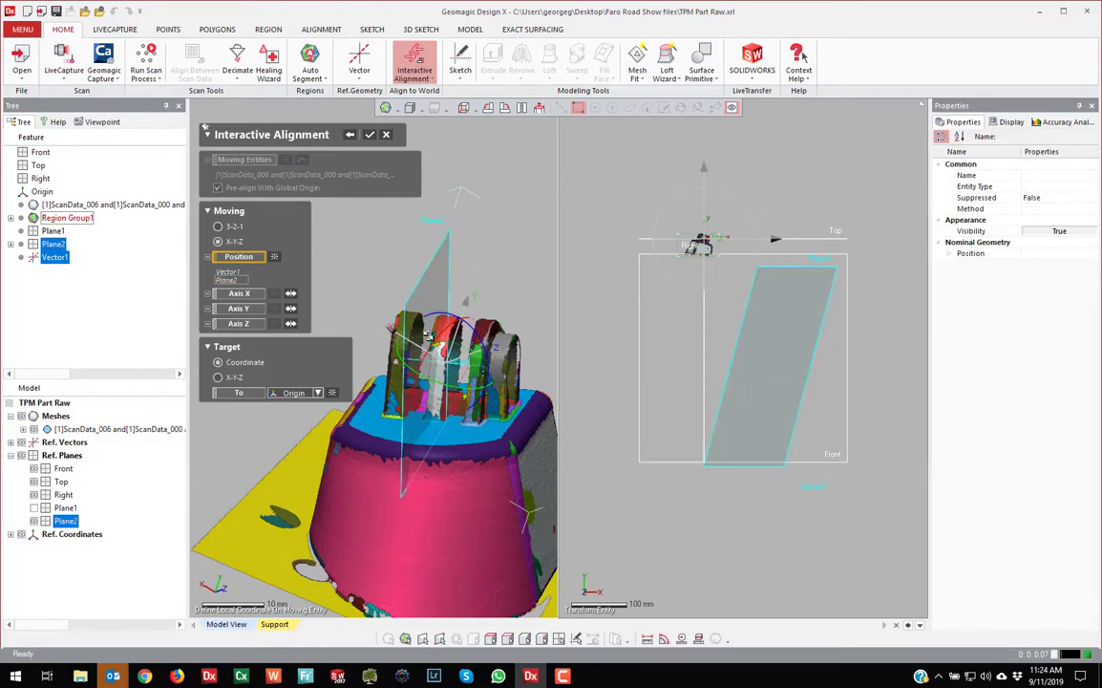
Set Plane2 as the Z axis and the blue top region as the Y axis, then apply the alignment
click(246, 324)
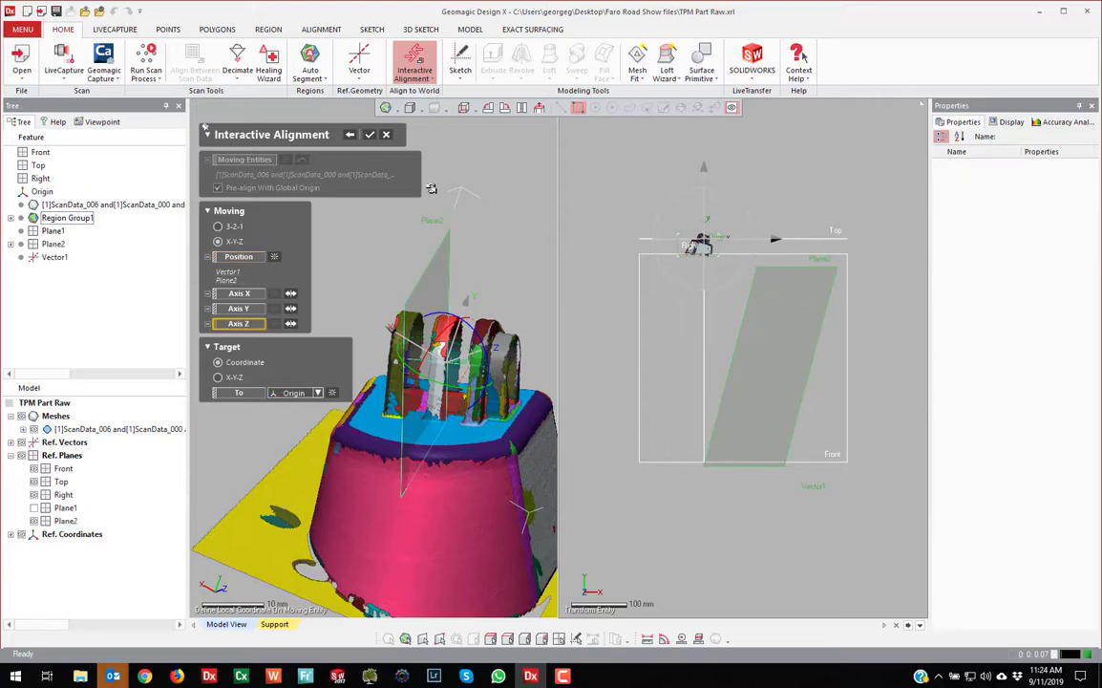
click(432, 256)
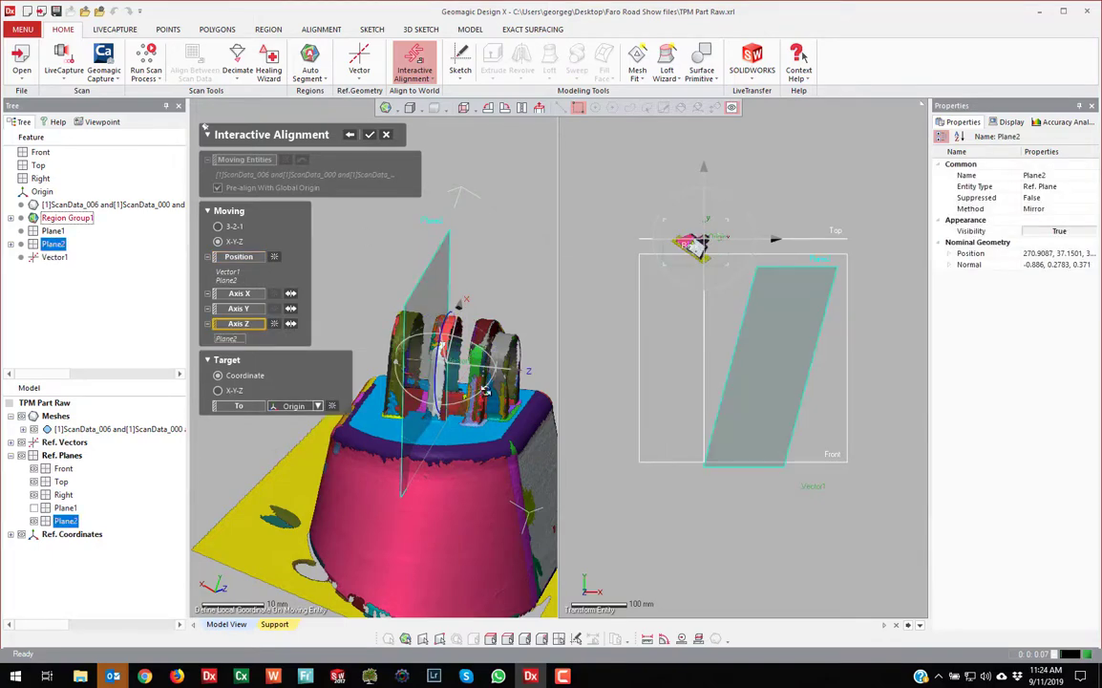
right_drag(425, 277, 358, 415)
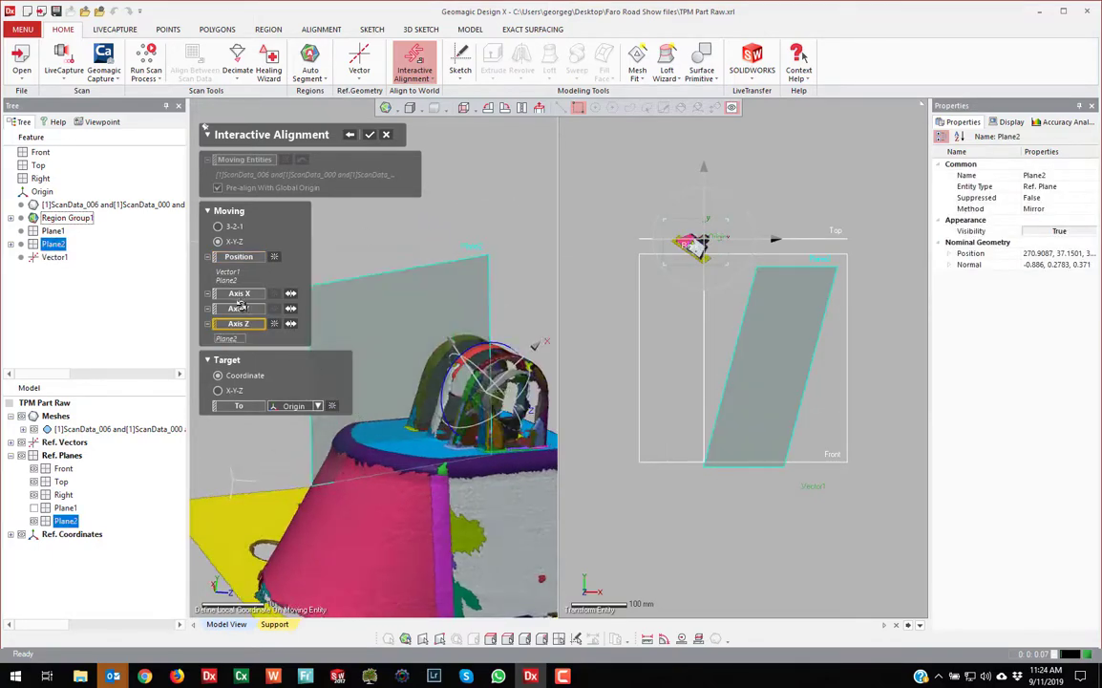
click(238, 310)
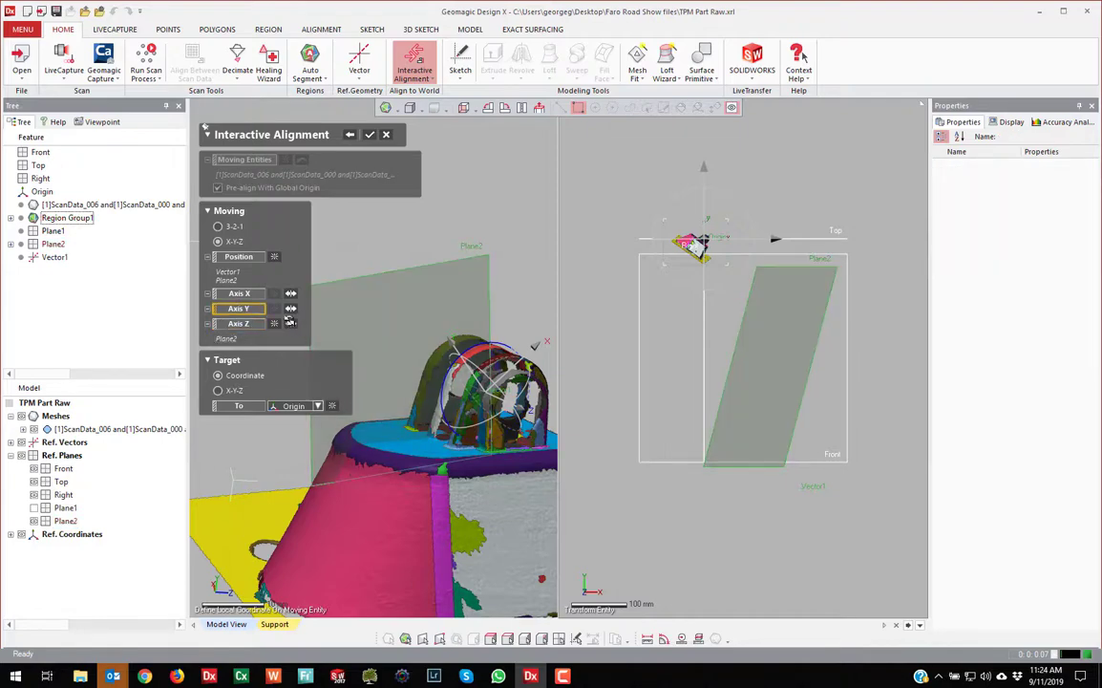
click(411, 434)
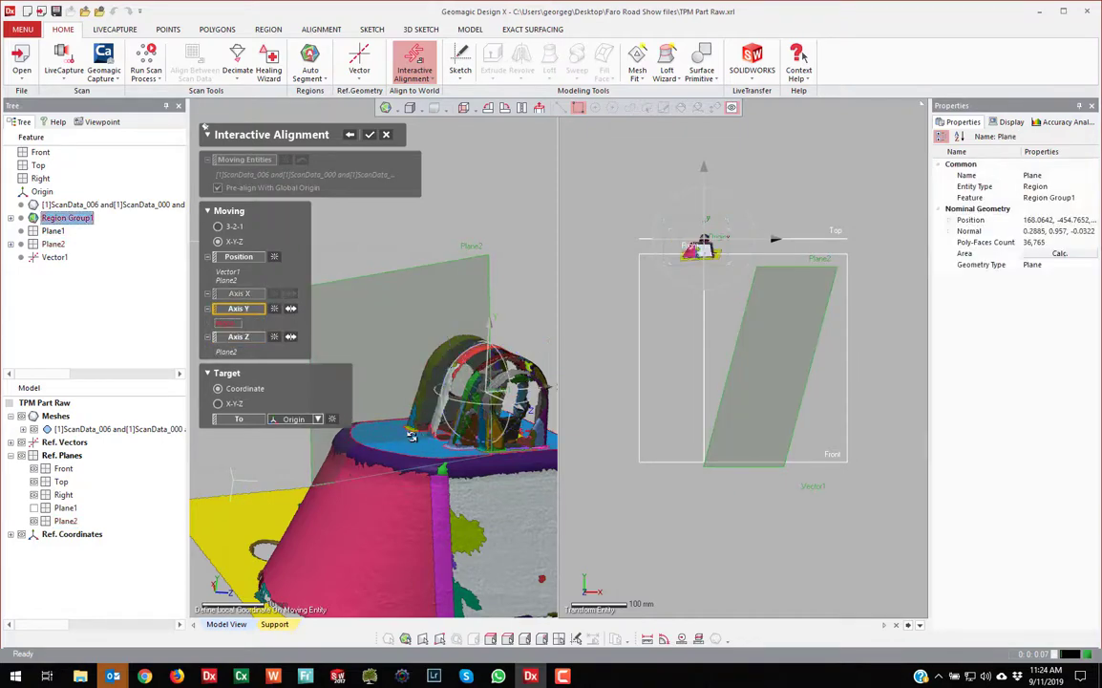
right_drag(422, 408, 329, 401)
mouse_move(425, 384)
right_down()
mouse_move(375, 396)
mouse_move(409, 392)
right_up()
scroll(416, 394, up, 4)
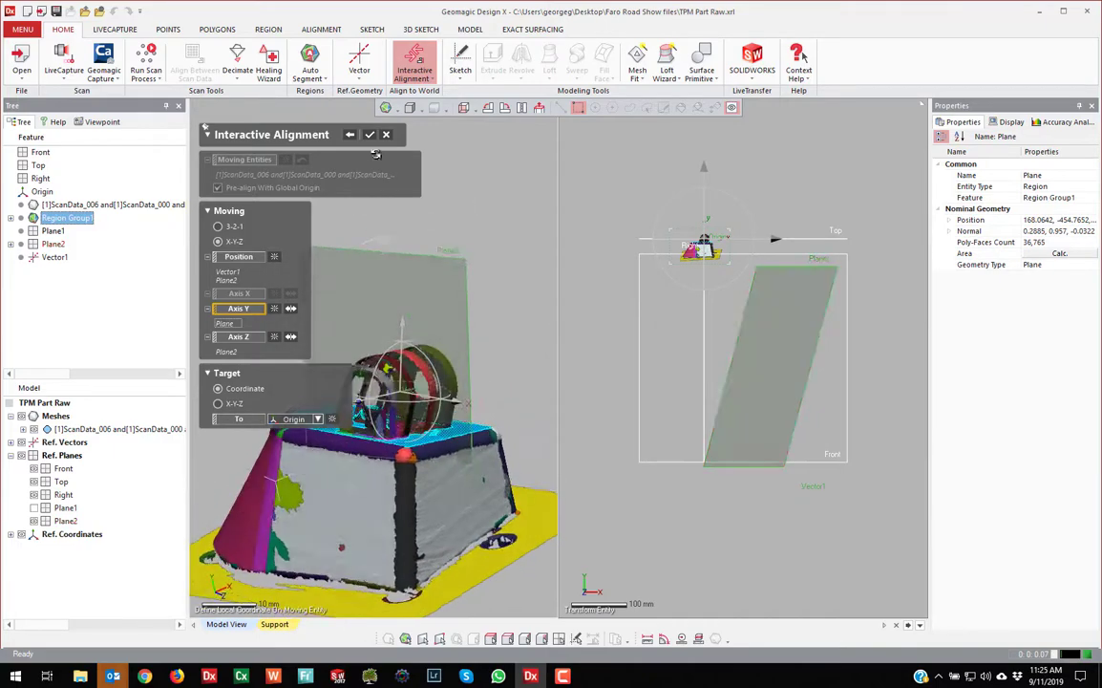
click(371, 134)
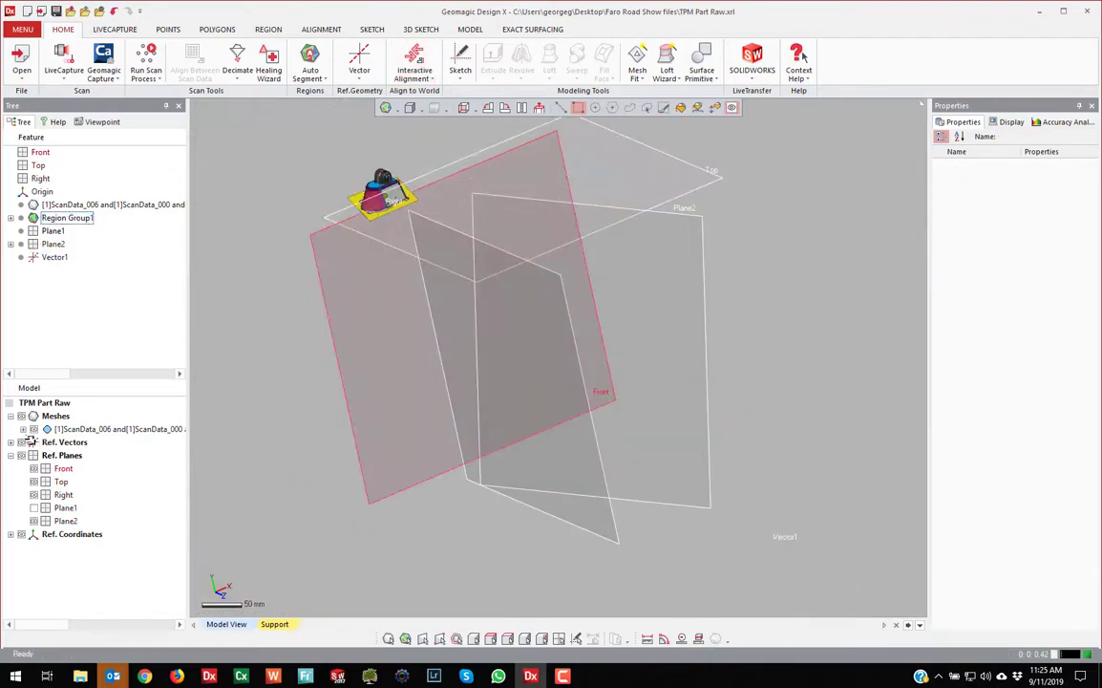
Show Vector1 in the tree, hide Plane2, and turn to a side-on view of the part
click(11, 442)
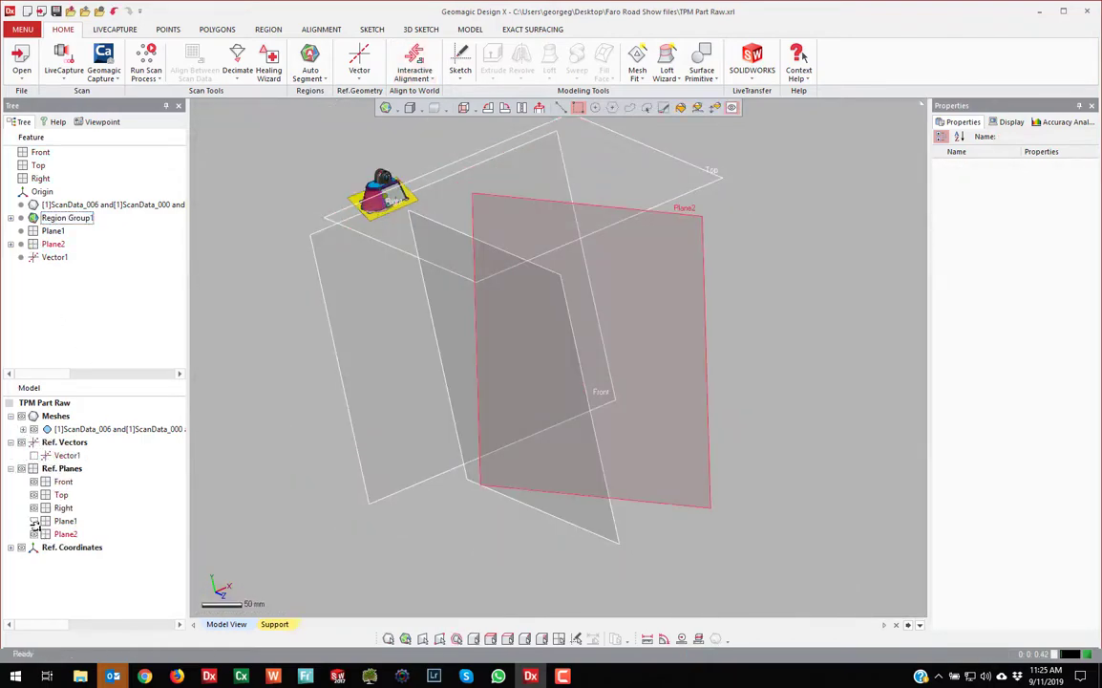
click(34, 534)
scroll(521, 254, down, 4)
scroll(509, 250, up, 6)
right_drag(491, 304, 375, 263)
scroll(375, 263, up, 5)
right_drag(523, 368, 697, 412)
scroll(674, 432, up, 3)
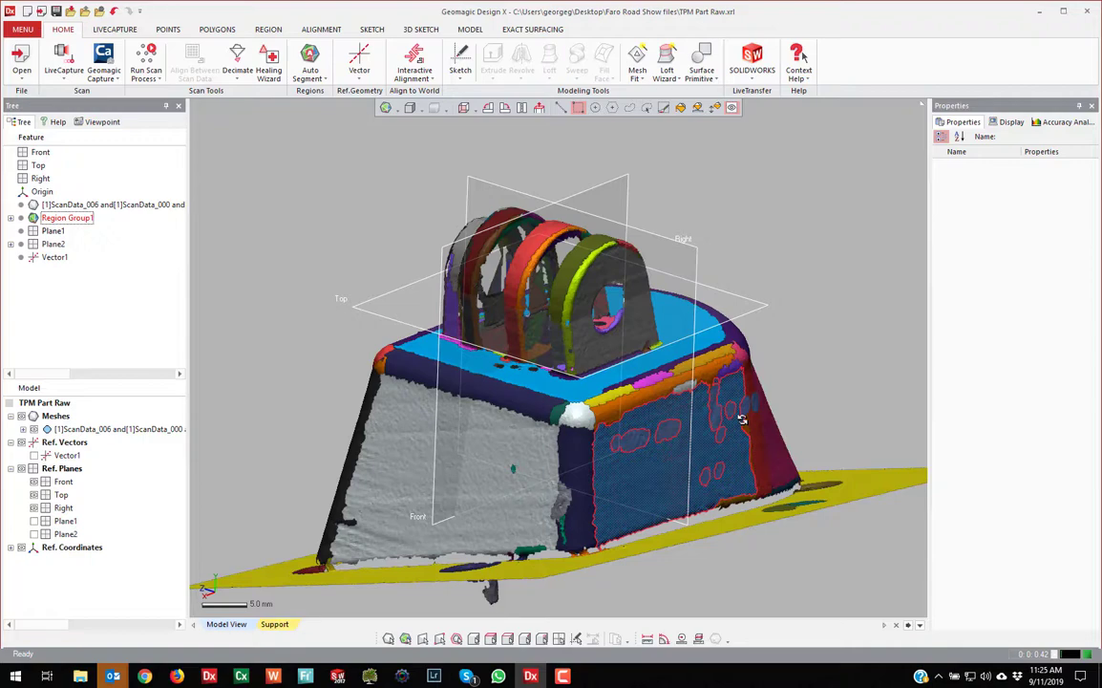
Start a mesh sketch on the Front plane
right_drag(728, 409, 501, 223)
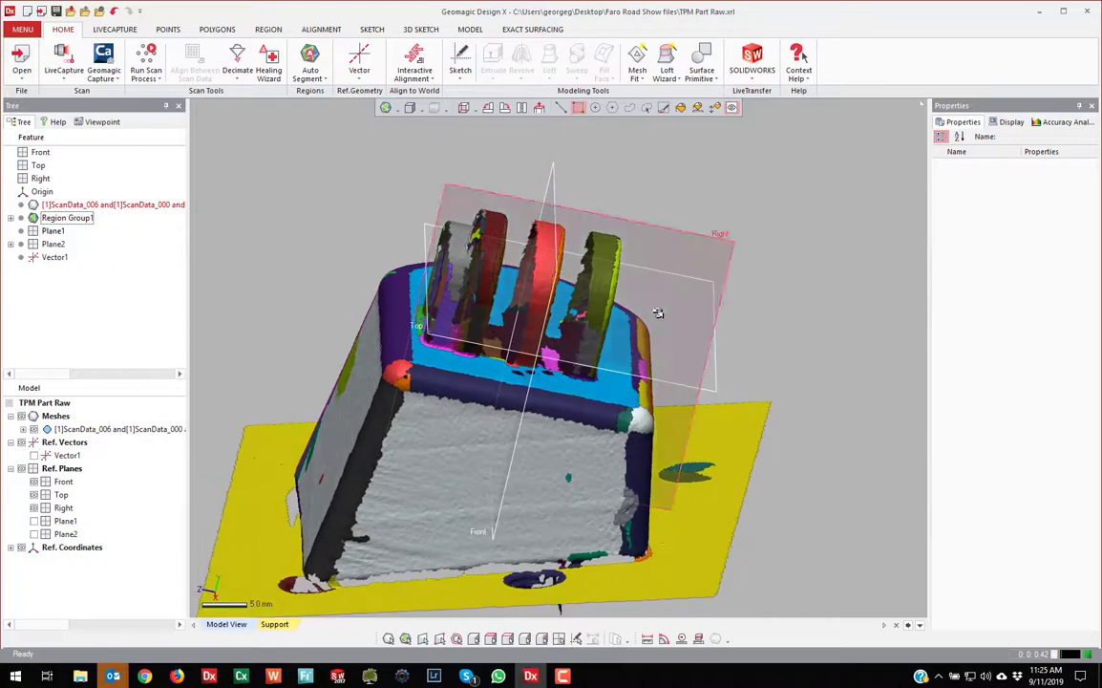
right_drag(657, 315, 564, 188)
click(567, 182)
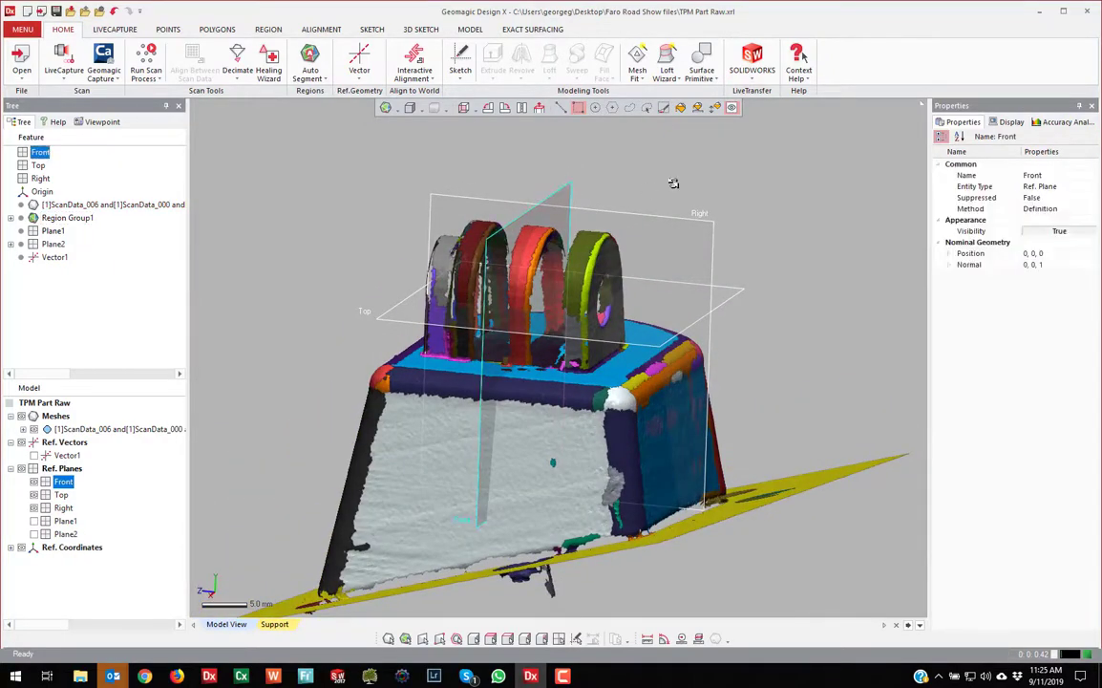
right_click(632, 151)
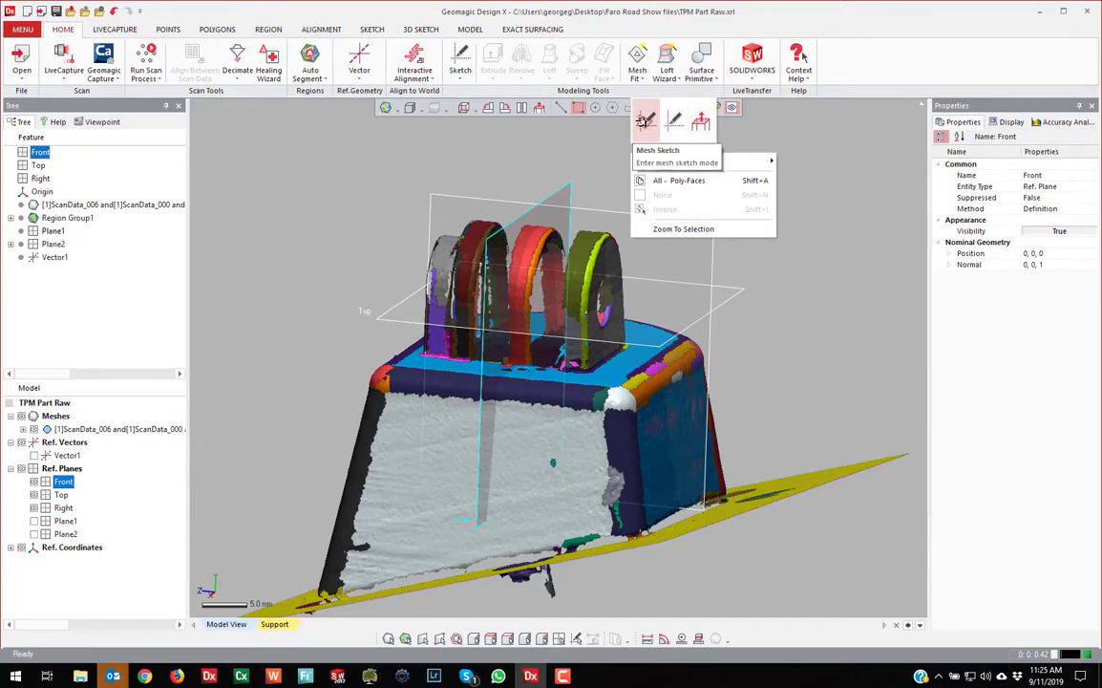
click(645, 119)
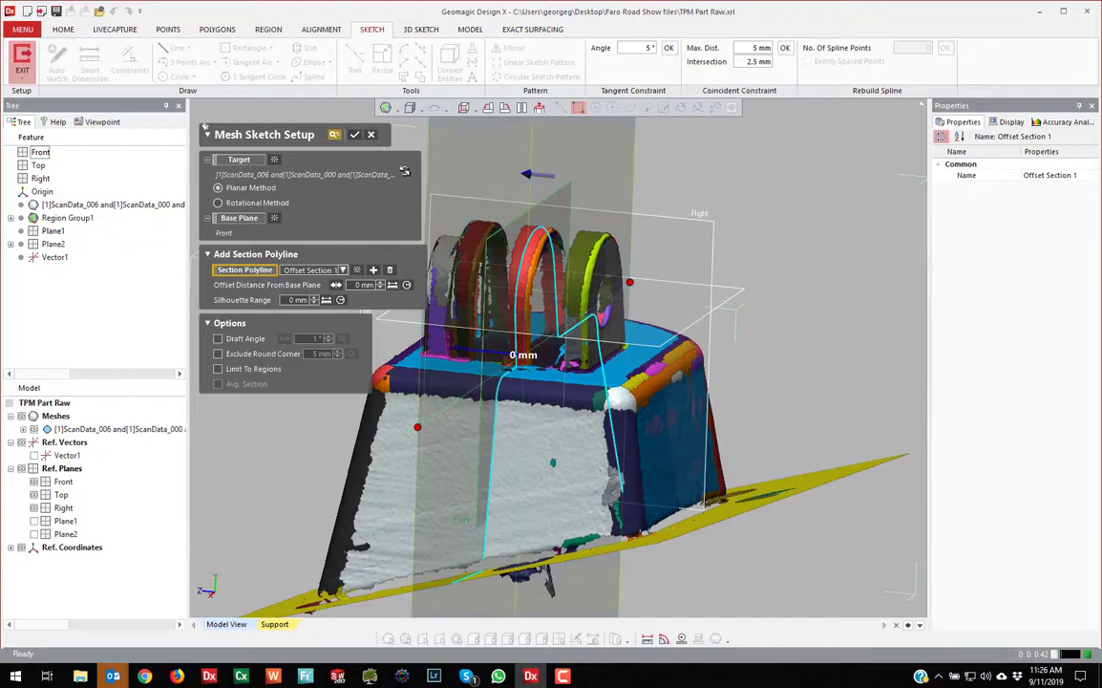
Confirm the Front-plane mesh sketch, hide the mesh, and trial-fit lines to the left and flat edges
click(351, 135)
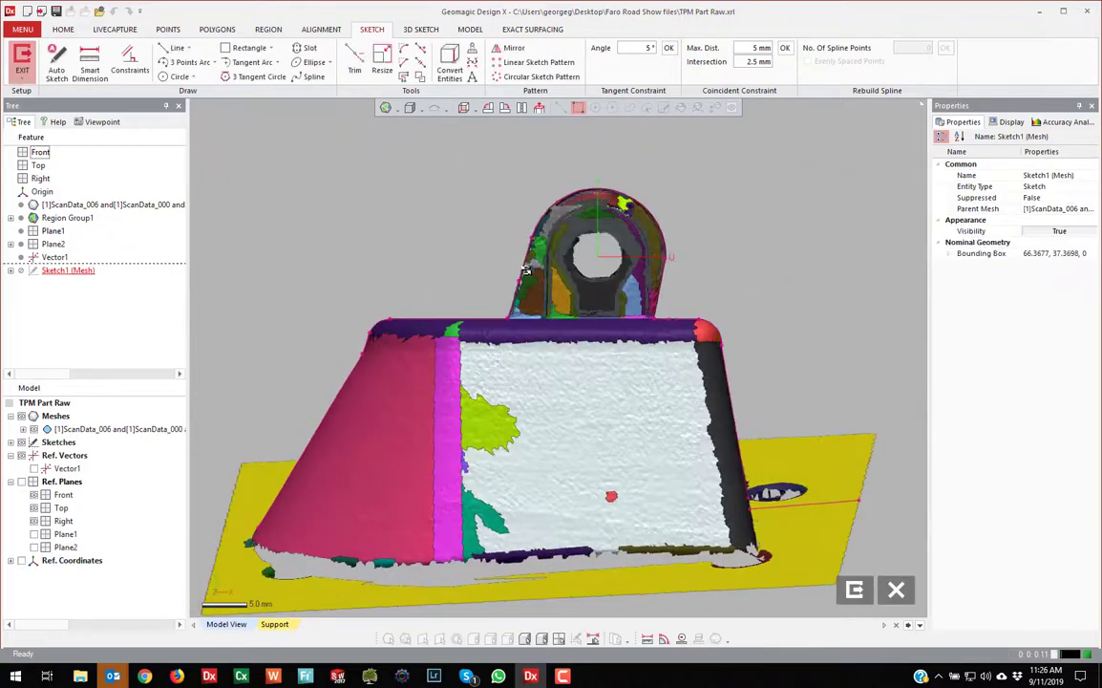
key(ctrl+1)
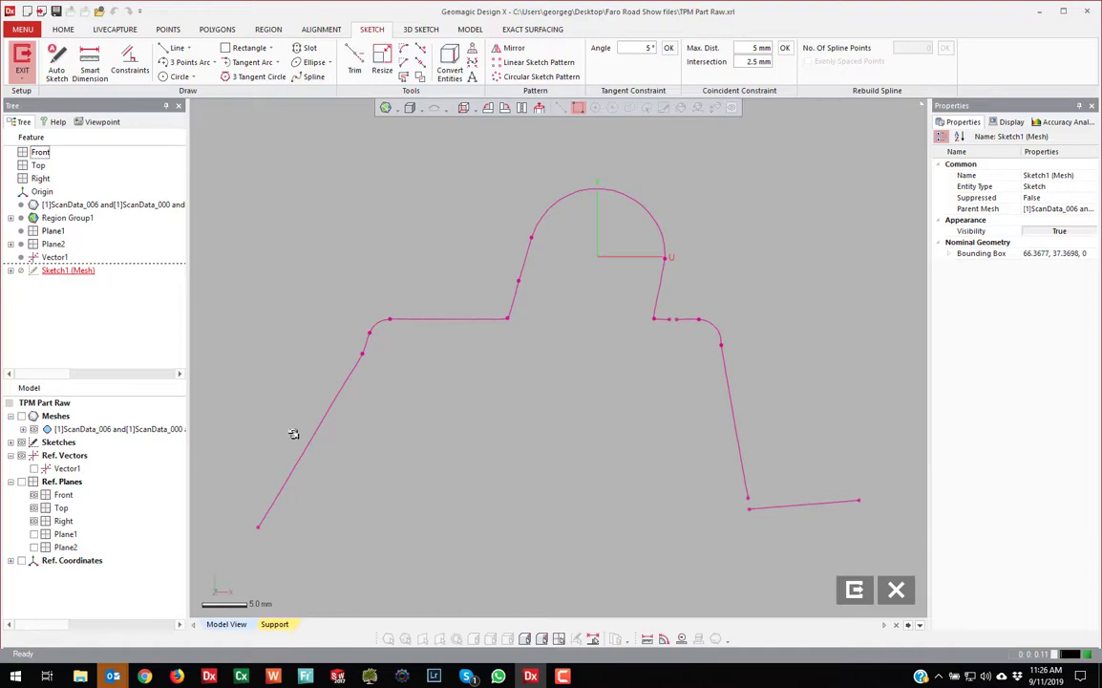
click(172, 47)
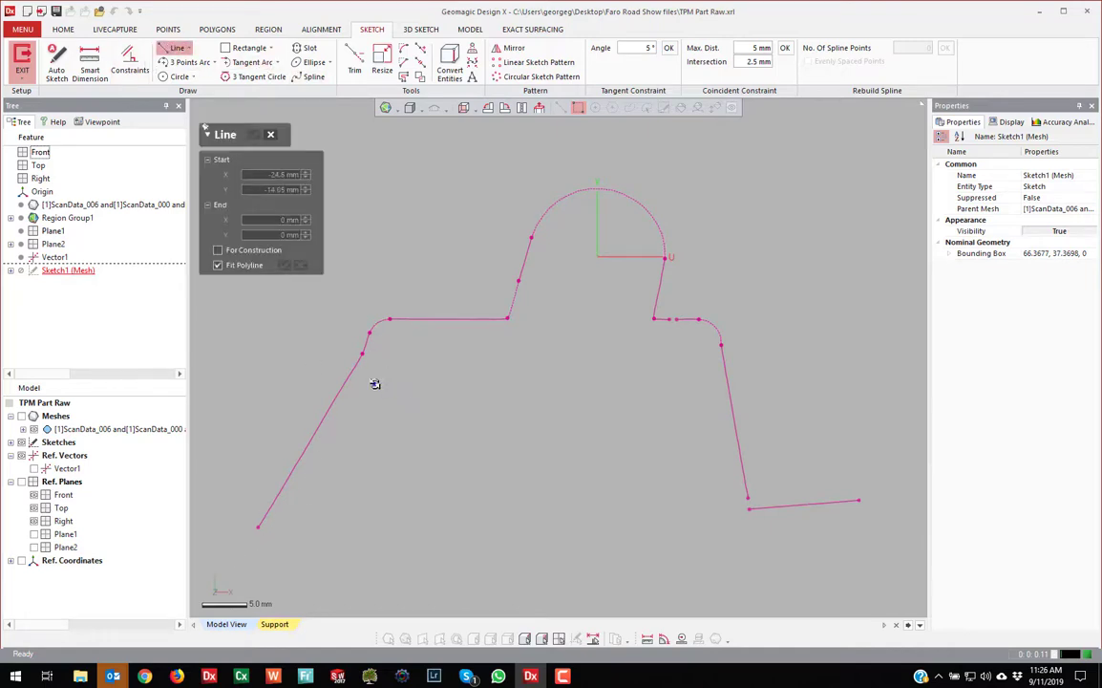
drag(374, 384, 249, 510)
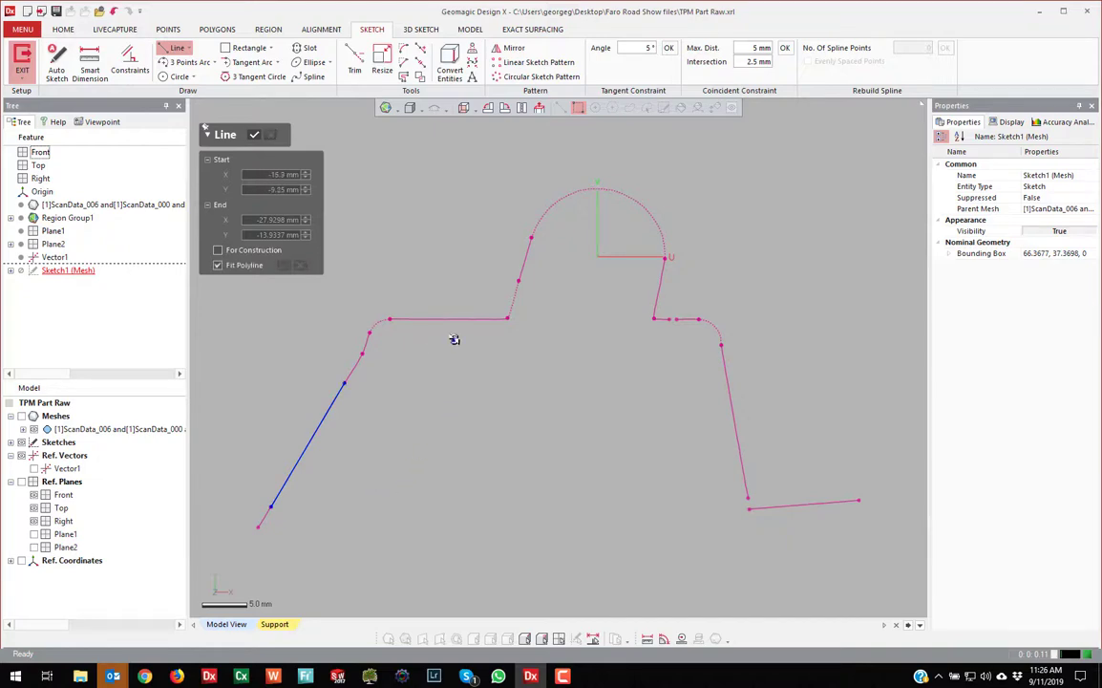
click(398, 289)
click(471, 287)
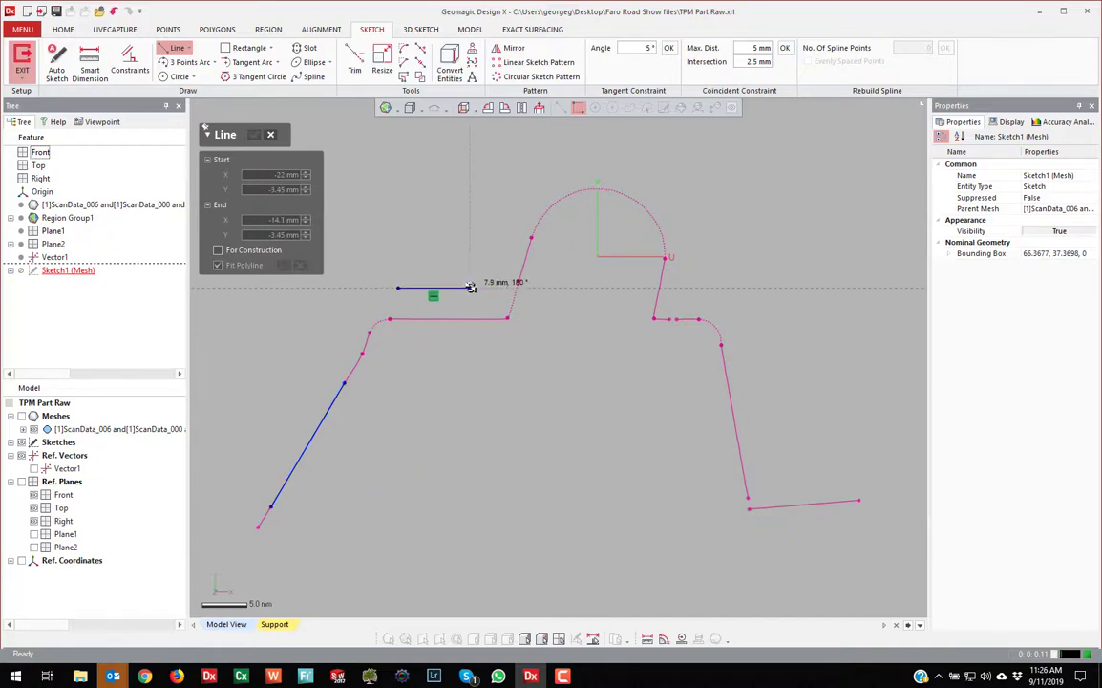
key(Escape)
key(Escape)
drag(451, 288, 456, 319)
click(475, 272)
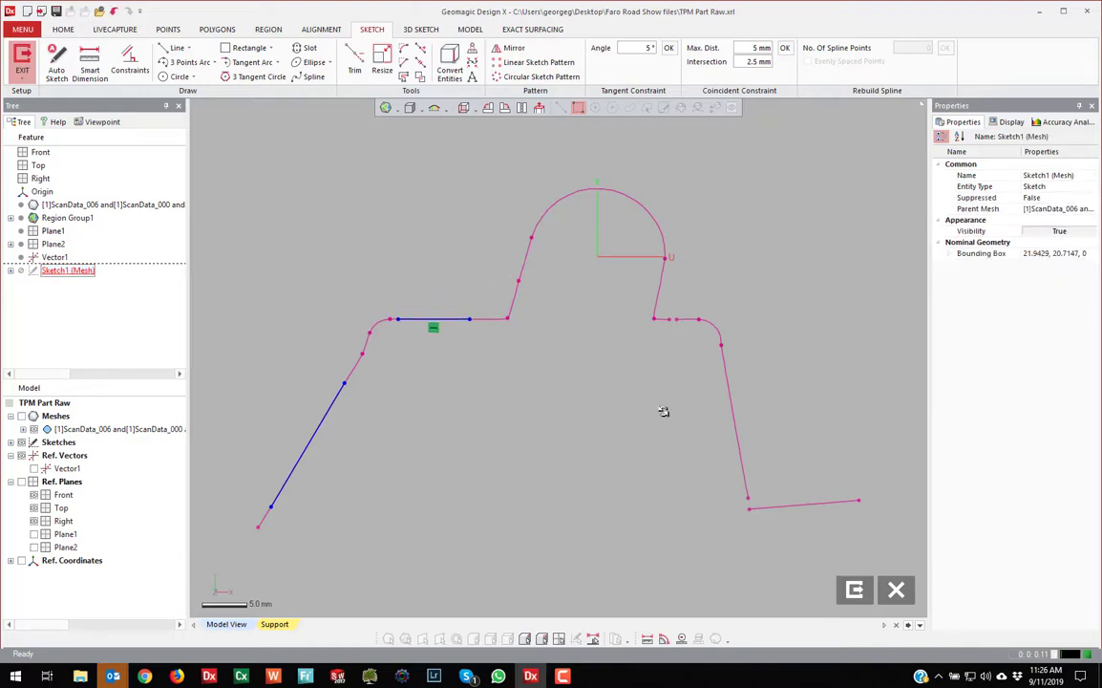
Trial-fit lines over the lower right profile edges, then cancel and select the fitted lines
click(172, 48)
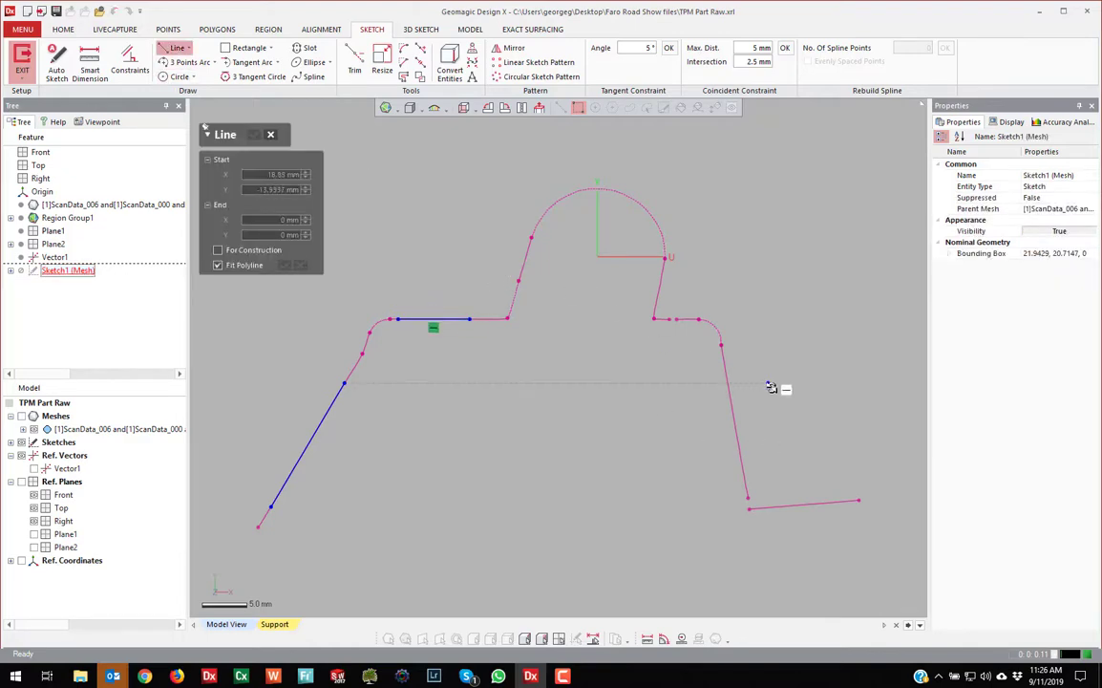
drag(728, 463, 726, 464)
drag(838, 467, 784, 526)
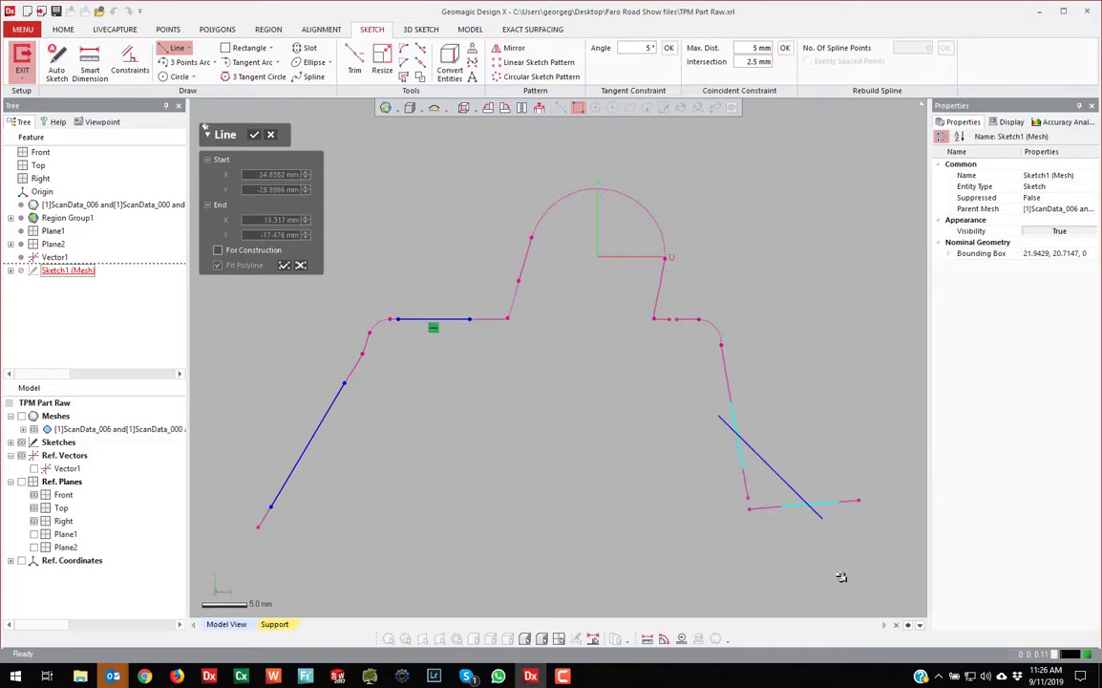
key(Escape)
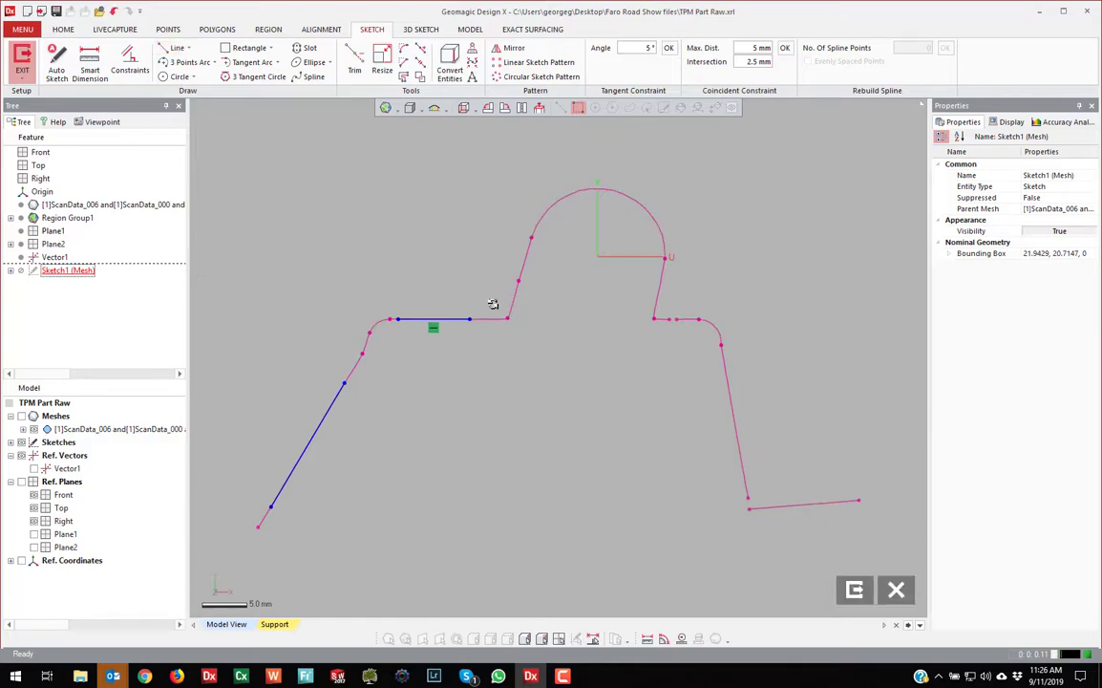
drag(492, 304, 315, 377)
click(400, 270)
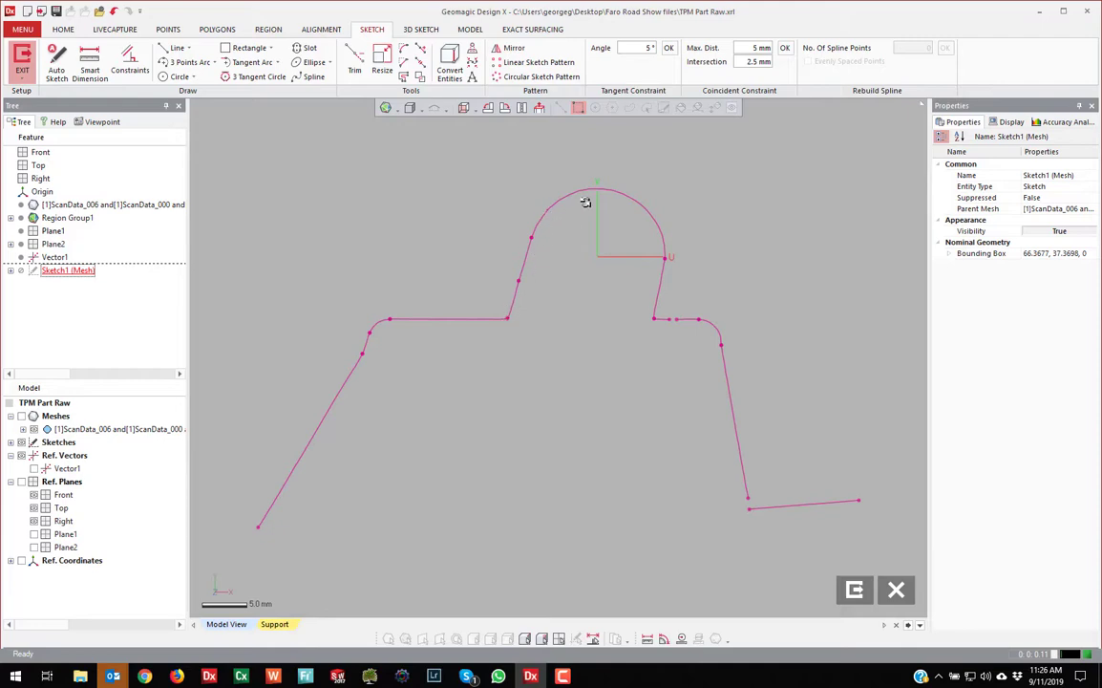
Fit a slot around the round lug outline, undoing a trial stretch
click(304, 48)
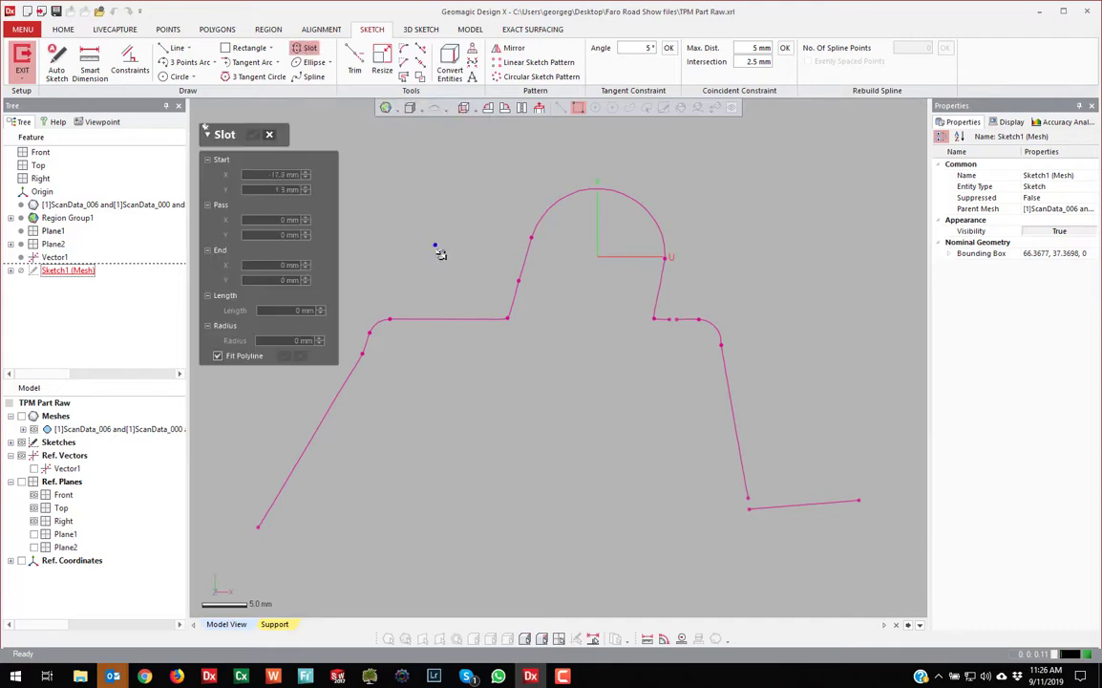
drag(477, 184, 693, 316)
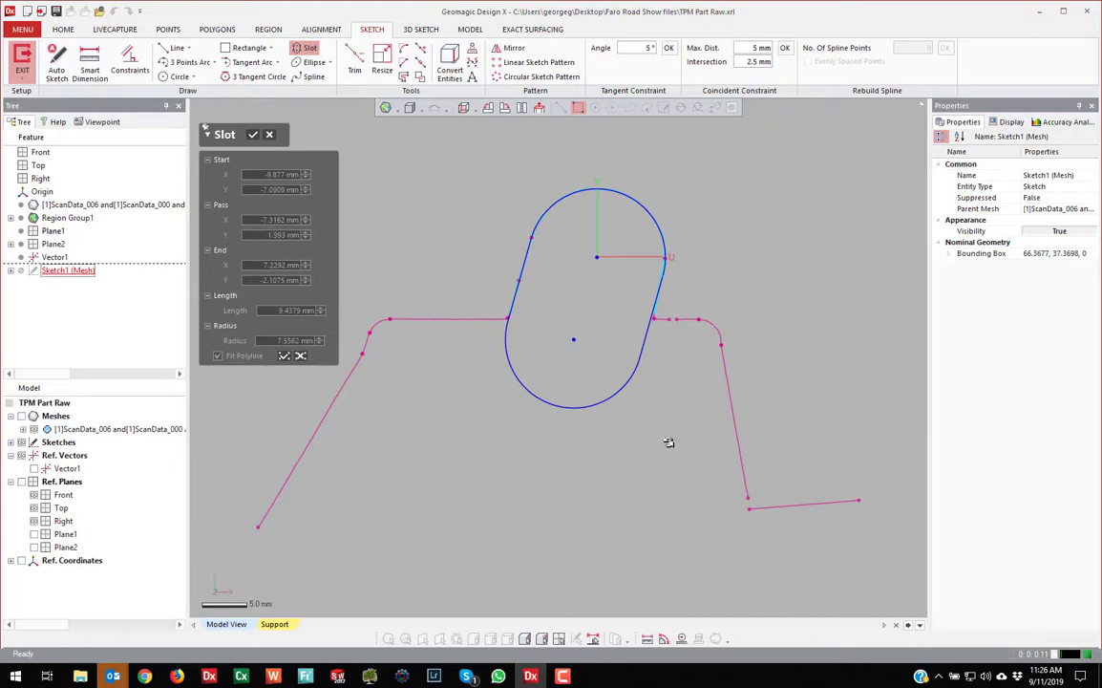
key(Return)
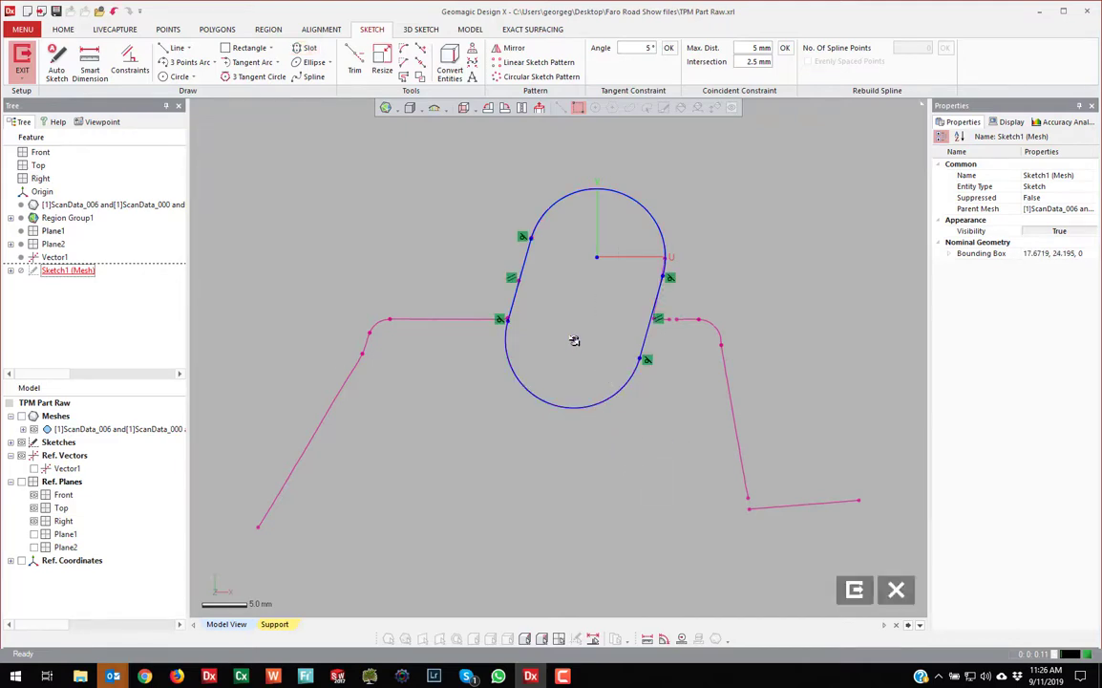
drag(574, 341, 560, 387)
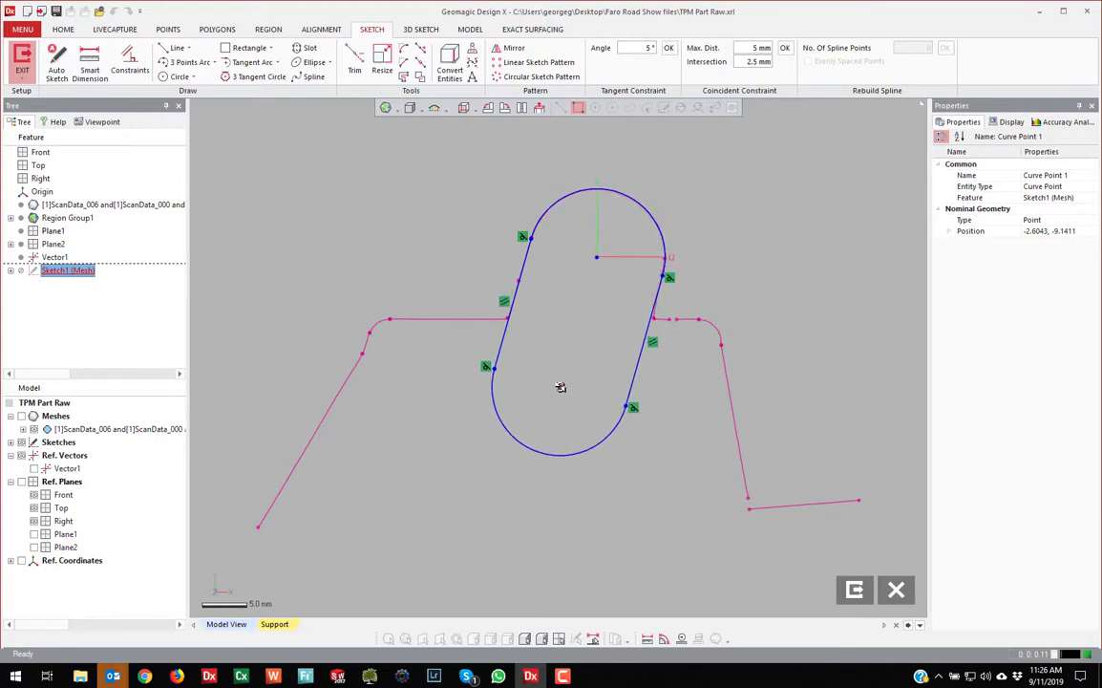
click(659, 509)
key(ctrl+z)
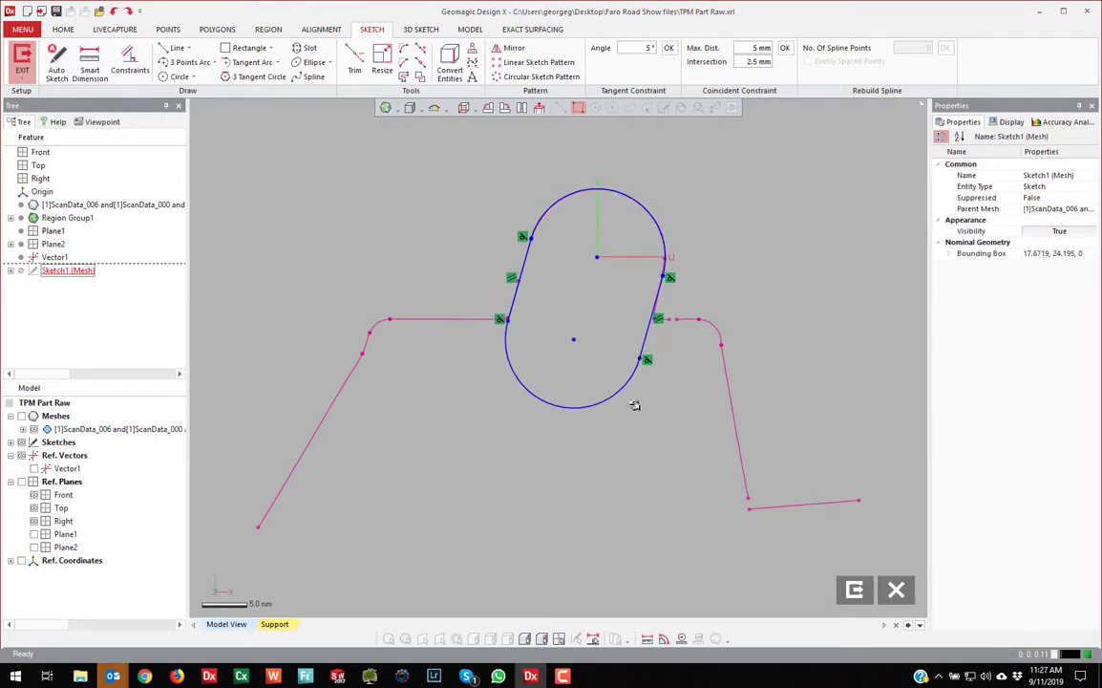
Dimension the slot's top arc radius to 7.55 mm
click(90, 67)
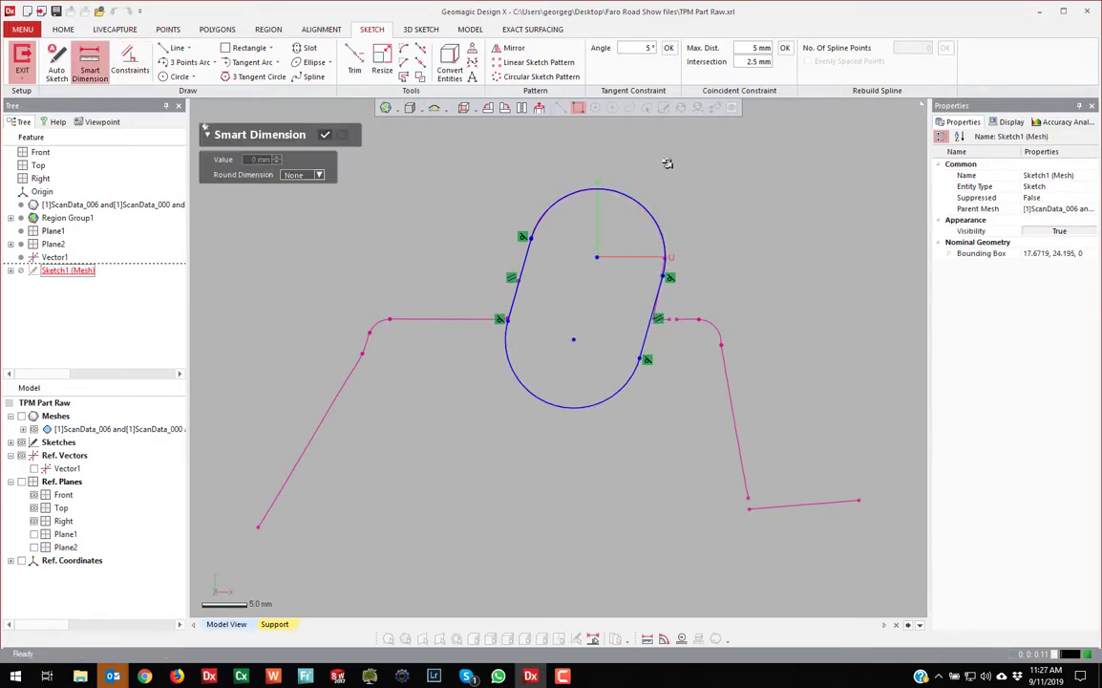
click(628, 197)
click(536, 168)
click(547, 160)
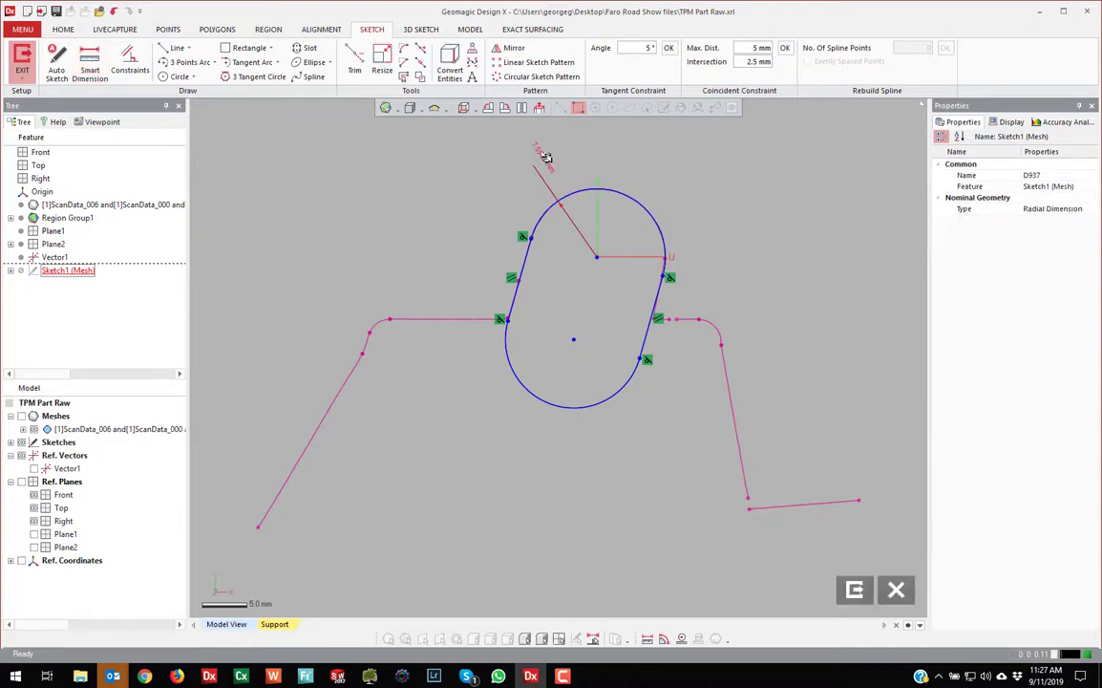
text(7)
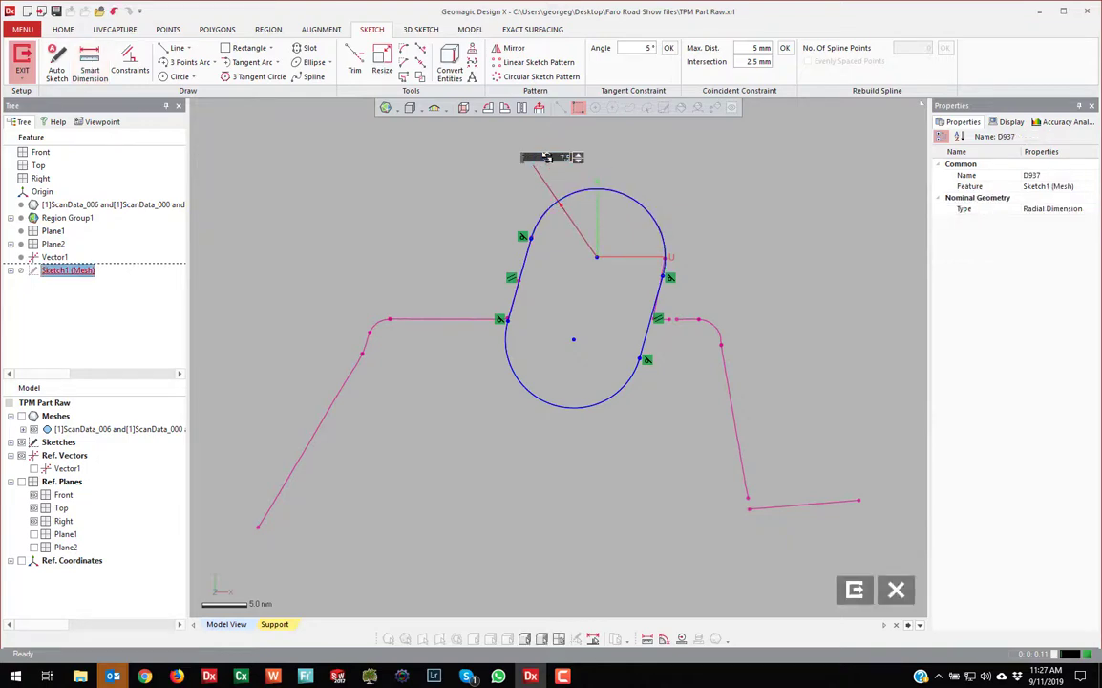
key(Return)
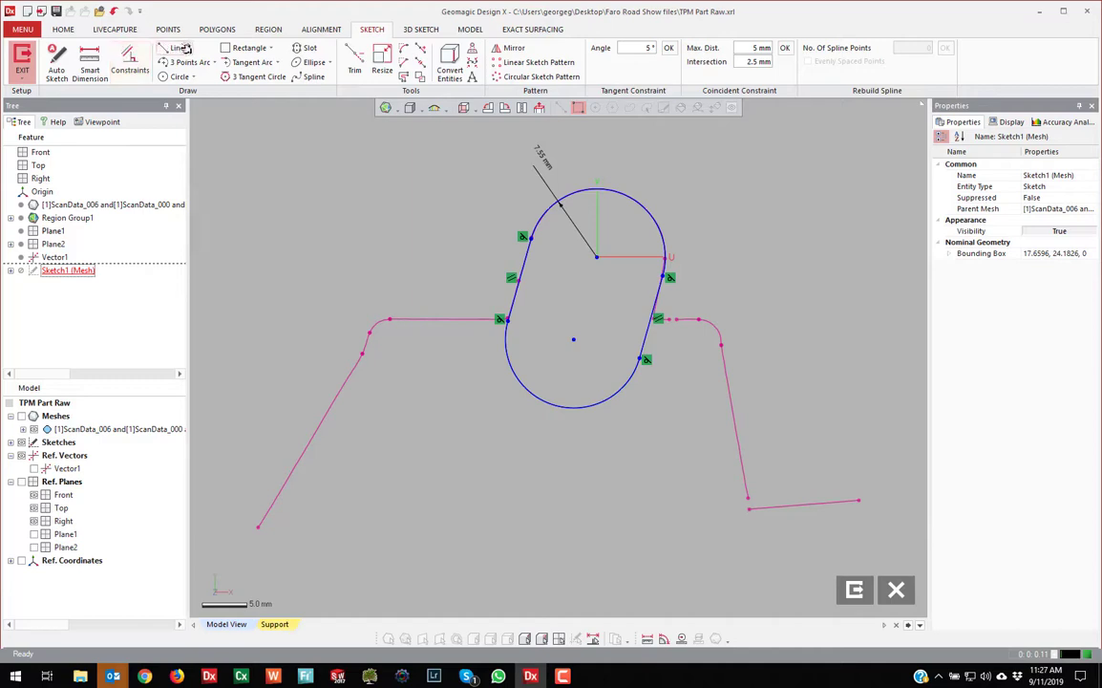
Draw a centerline from the top arc centre to the slot's lower centre
click(185, 47)
click(174, 72)
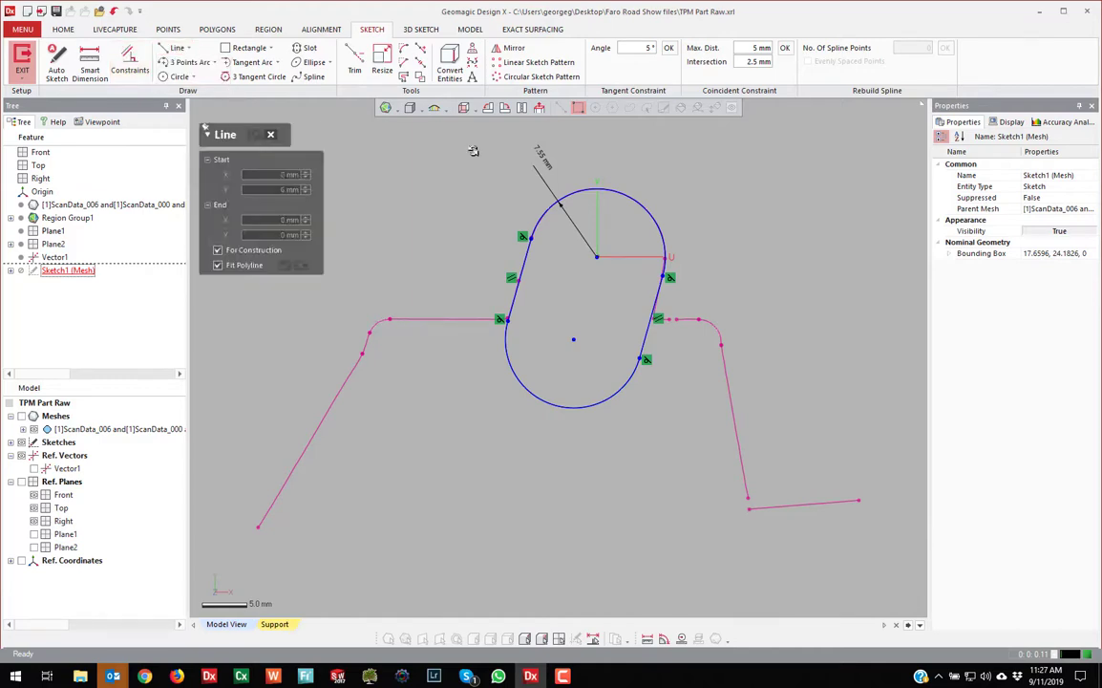
click(596, 256)
click(574, 339)
key(Escape)
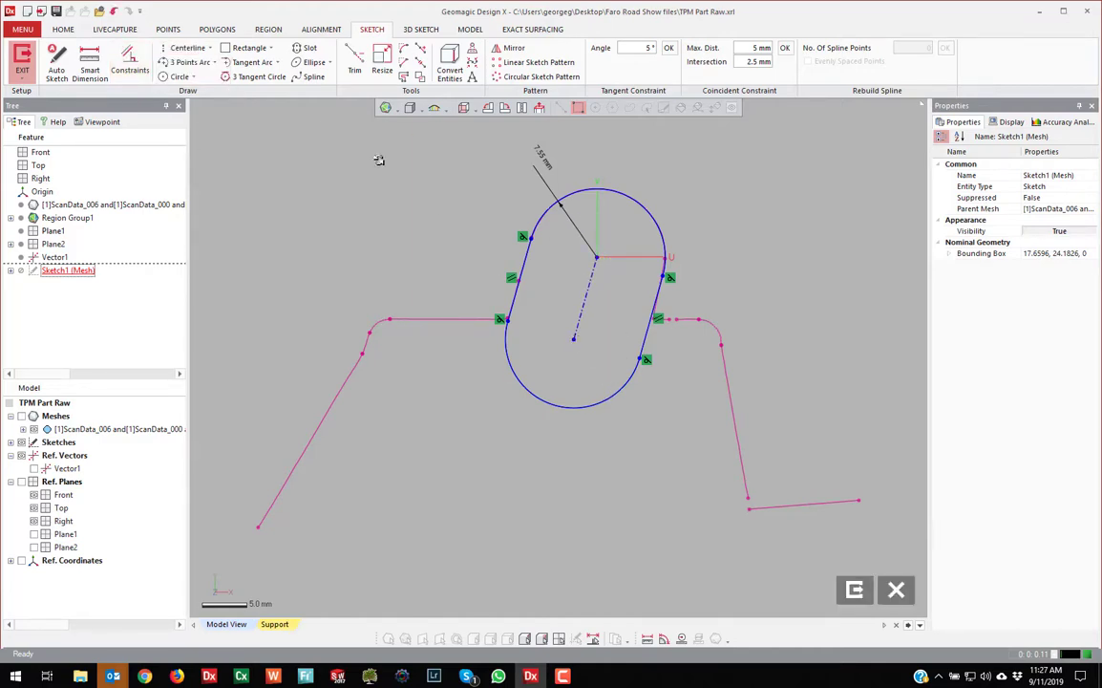
Lengthen the slot downward and draw a vertical centerline down from the top arc centre
click(597, 256)
right_click(598, 256)
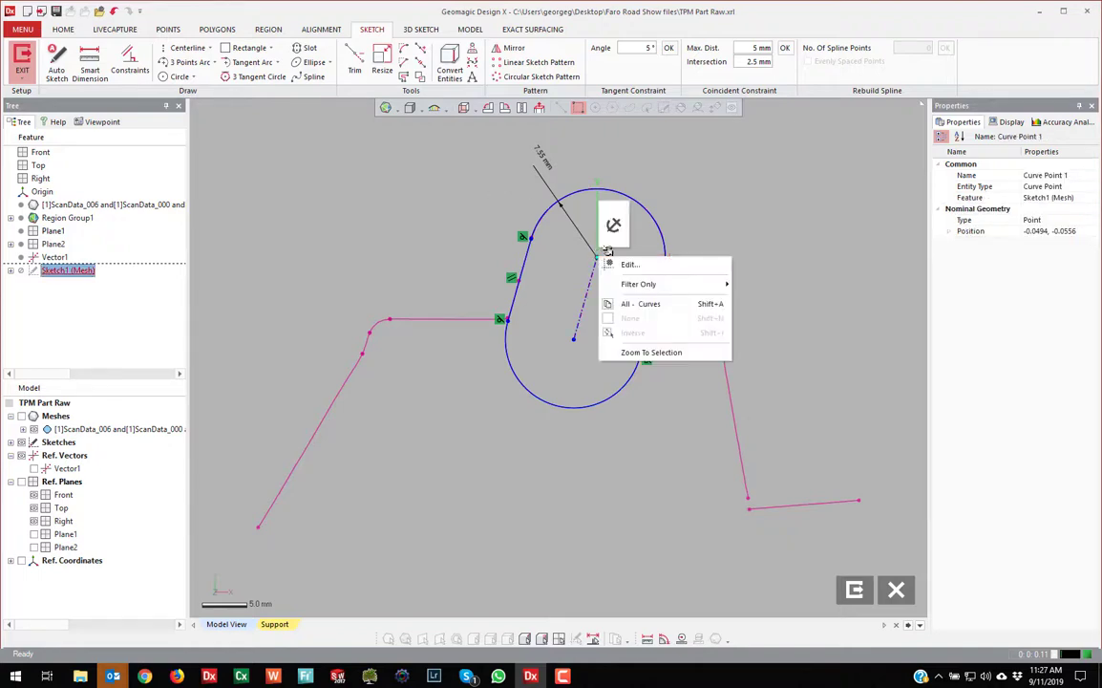
key(Escape)
click(451, 209)
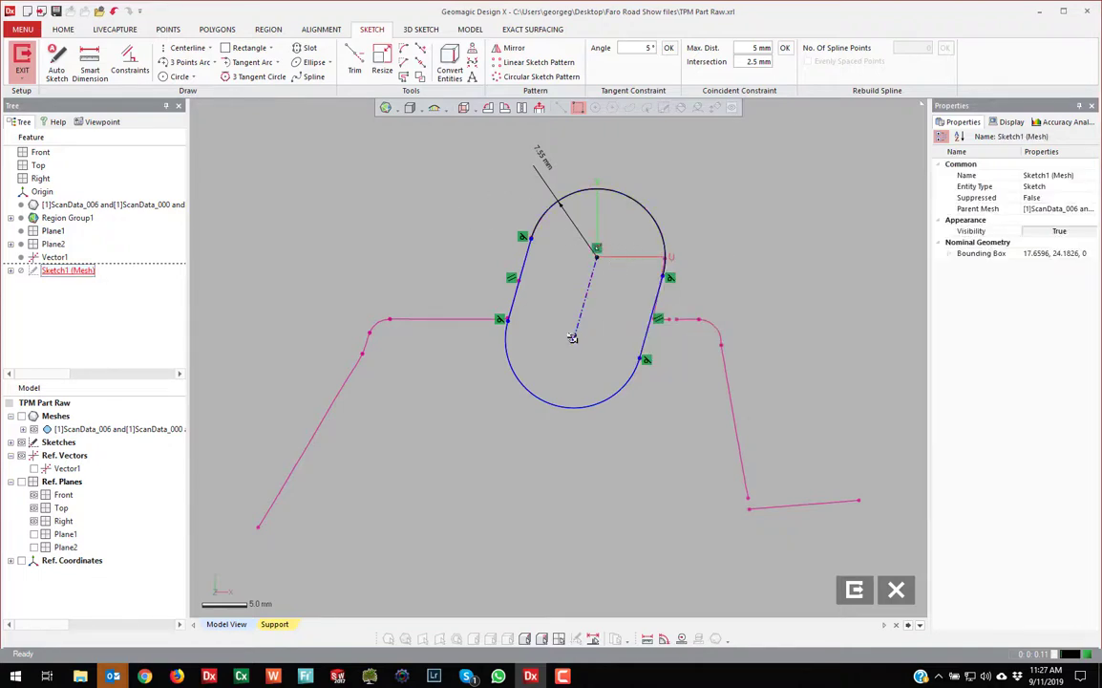
drag(574, 338, 538, 470)
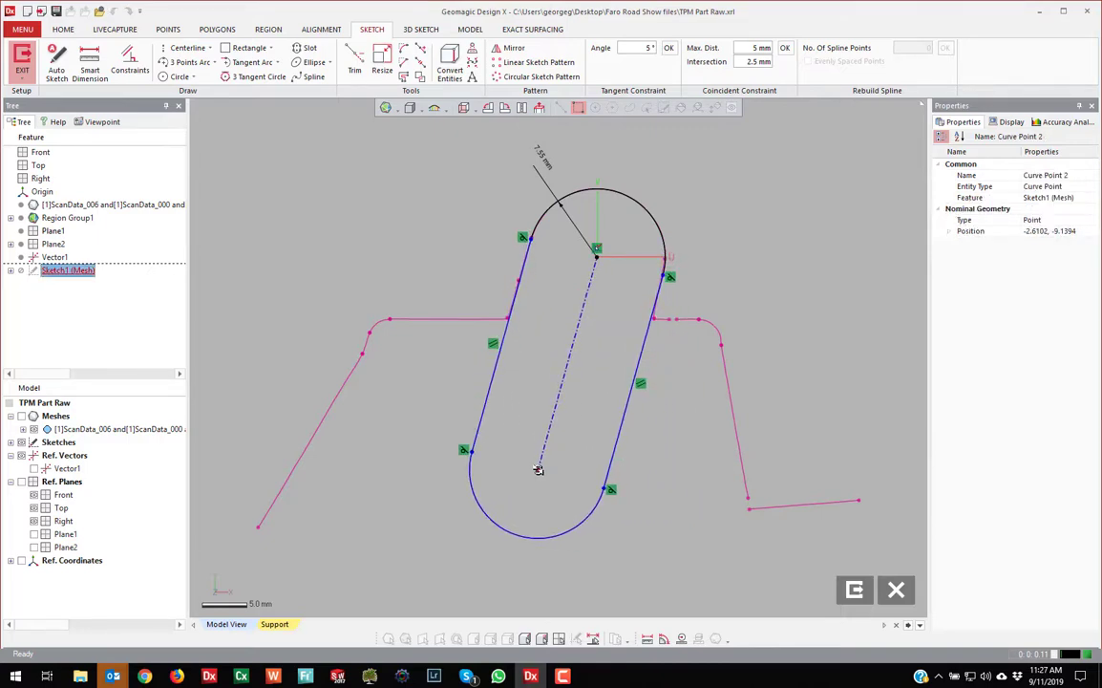
key(Escape)
click(187, 46)
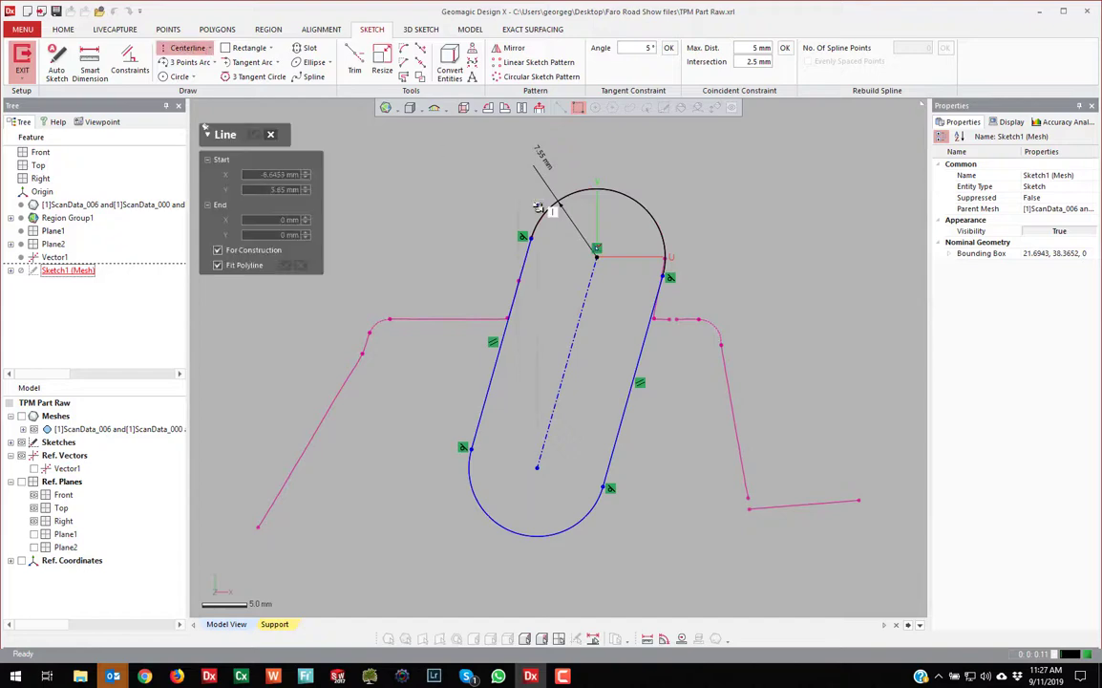
click(596, 250)
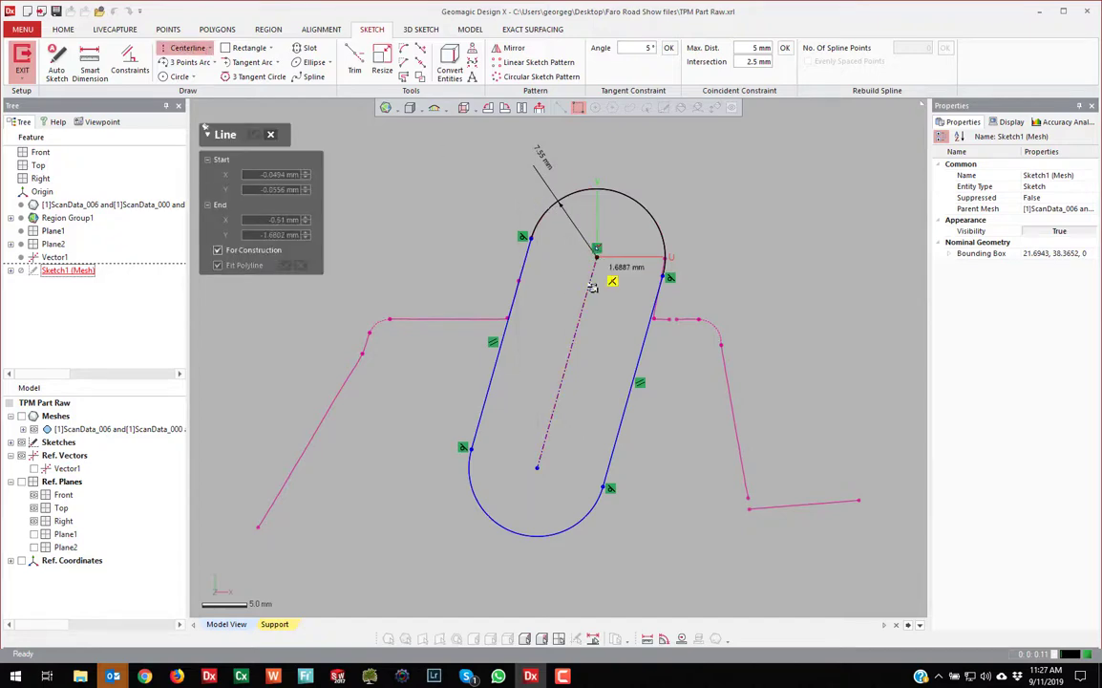
click(597, 443)
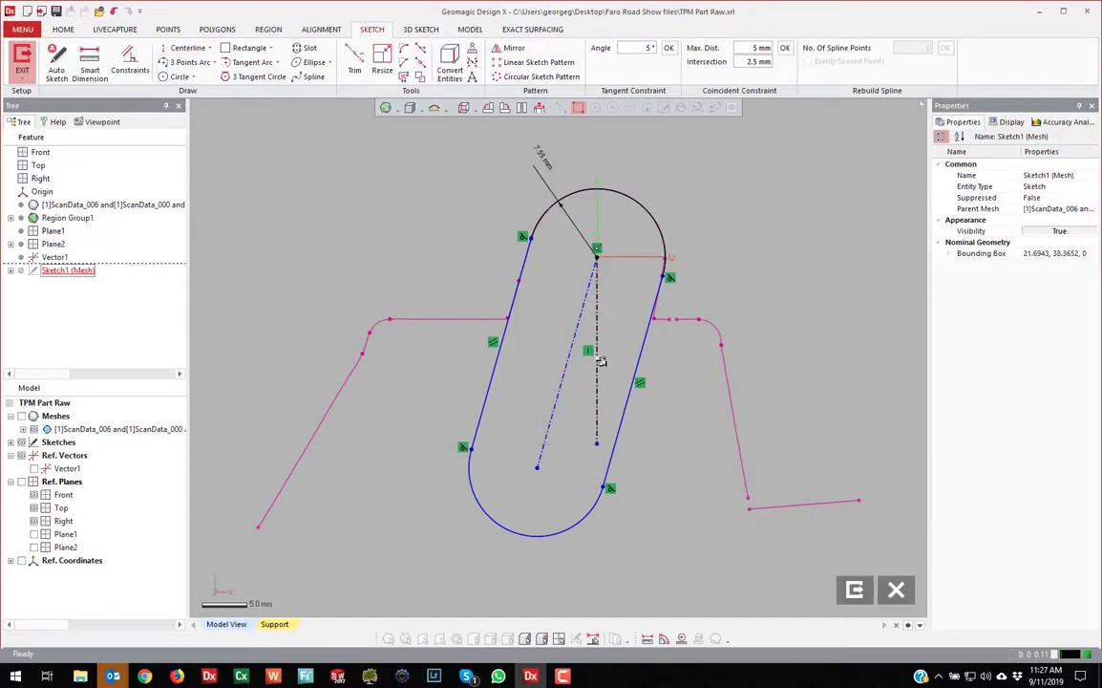
Add a 15.5° angle dimension between the vertical and slanted centerlines
click(89, 61)
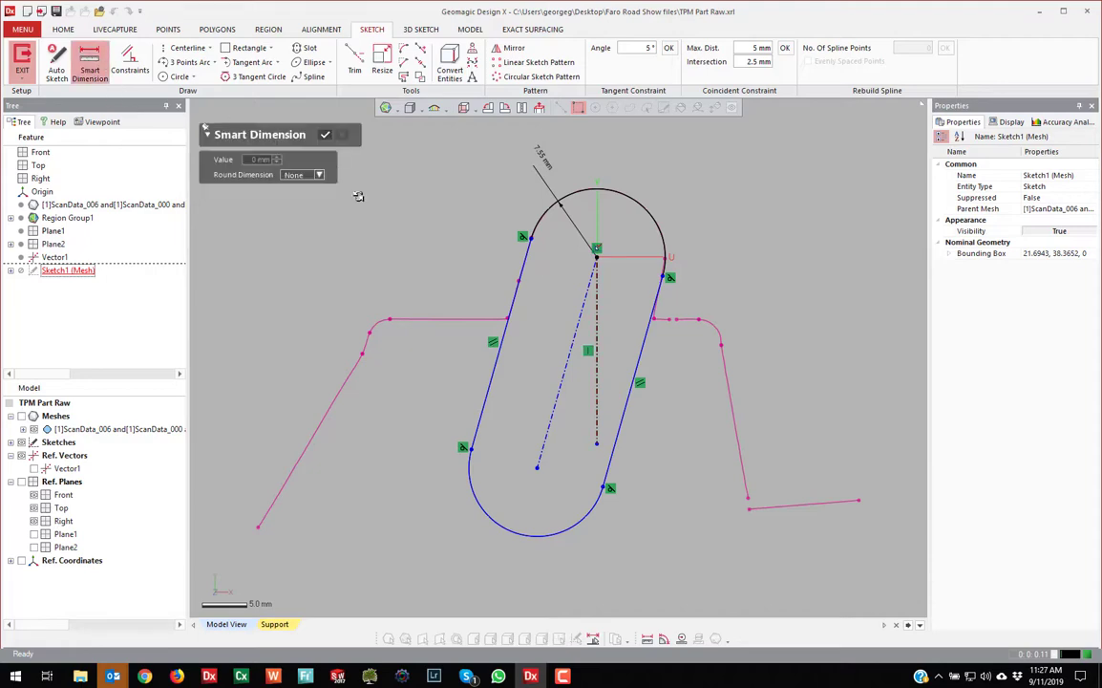
click(595, 323)
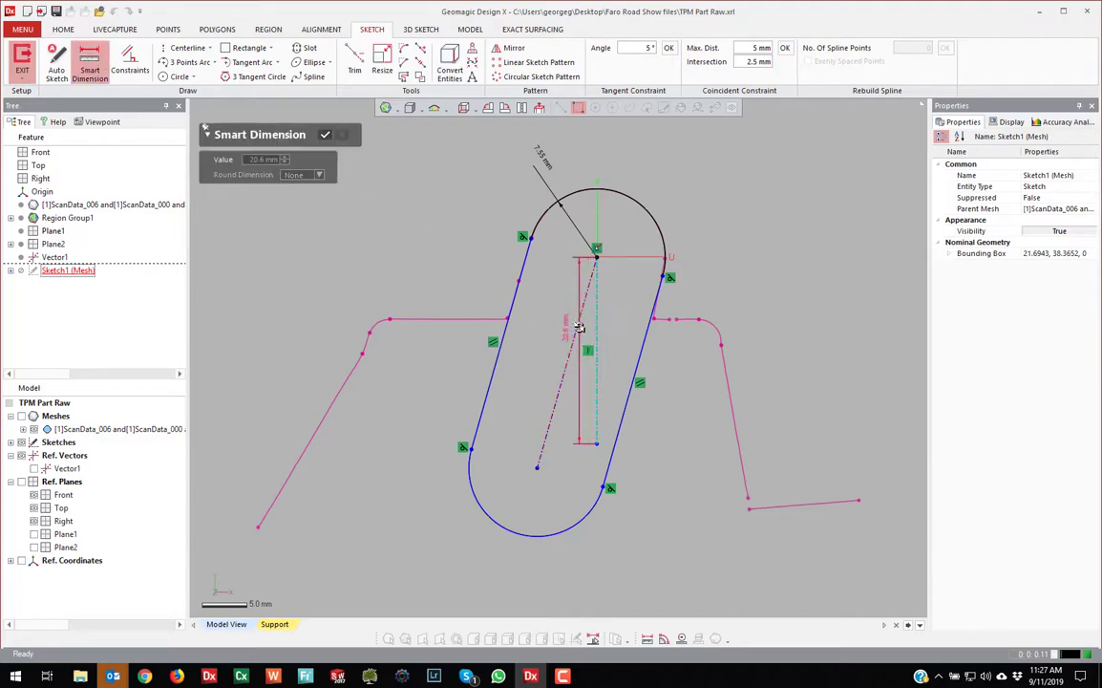
click(576, 332)
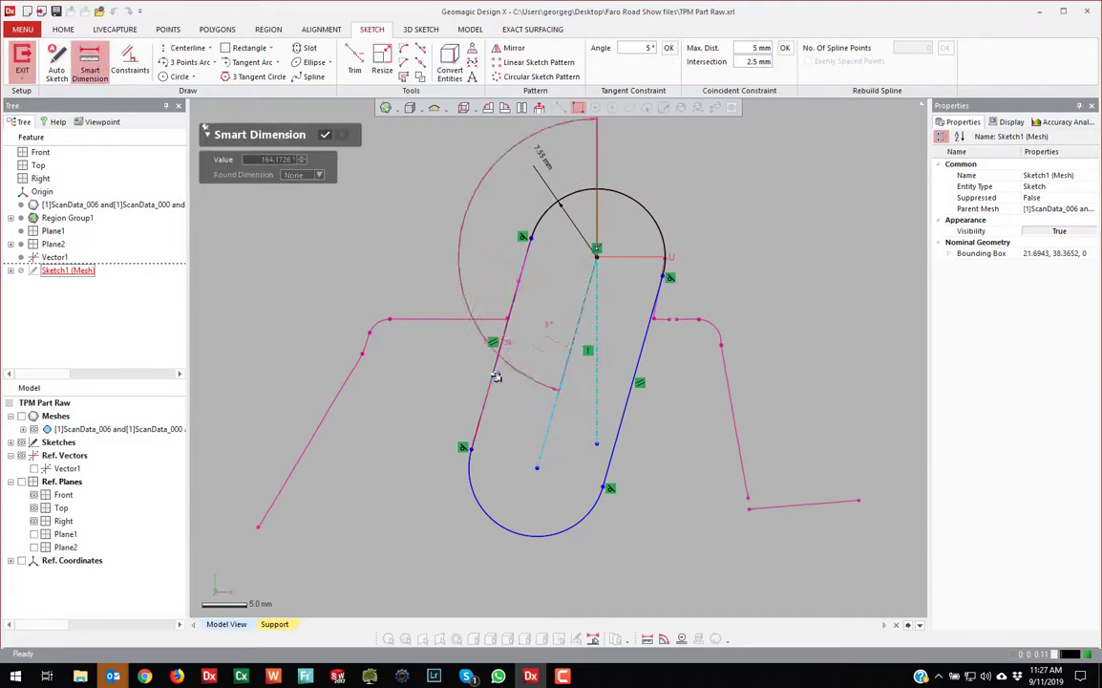
click(567, 462)
double_click(564, 455)
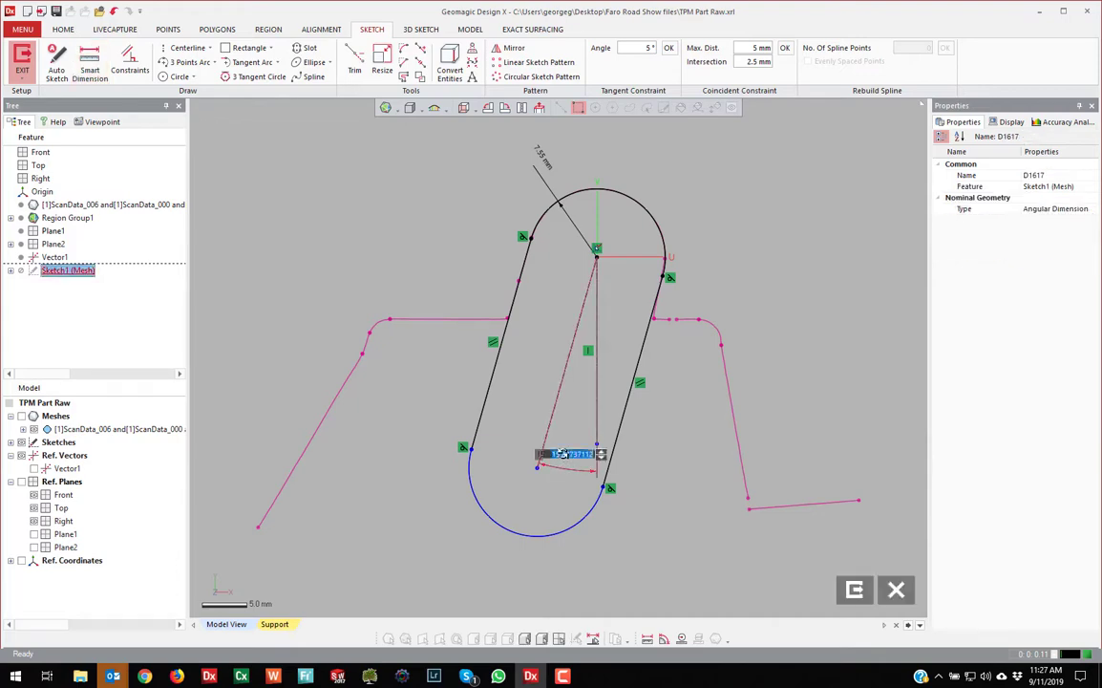
text(15)
key(Return)
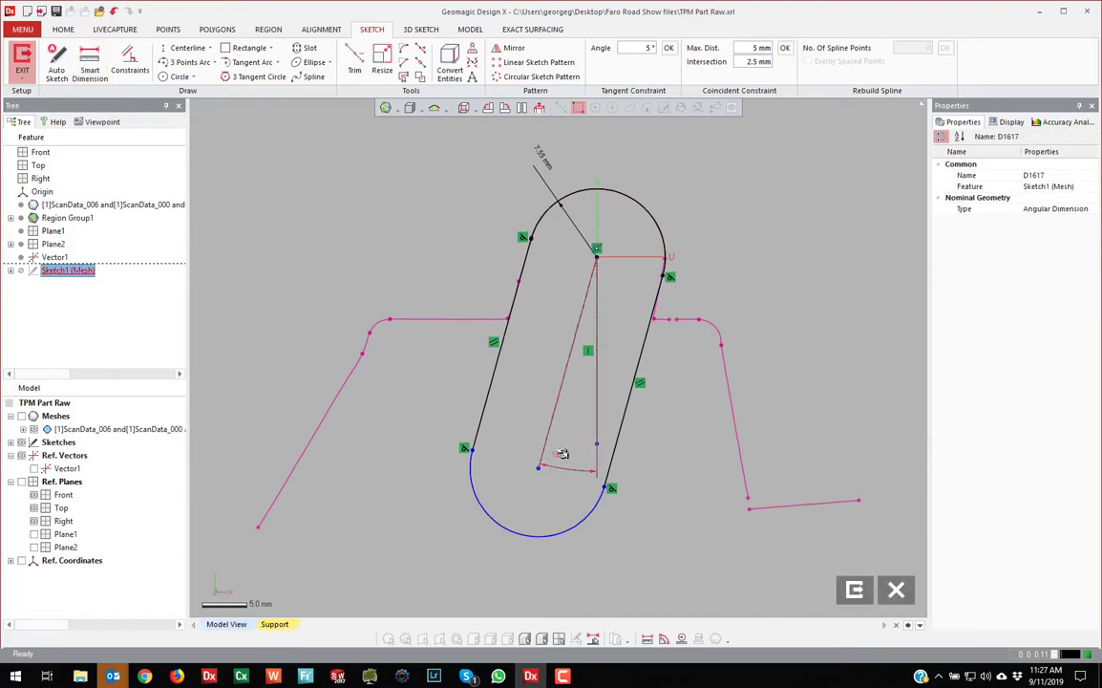
click(686, 495)
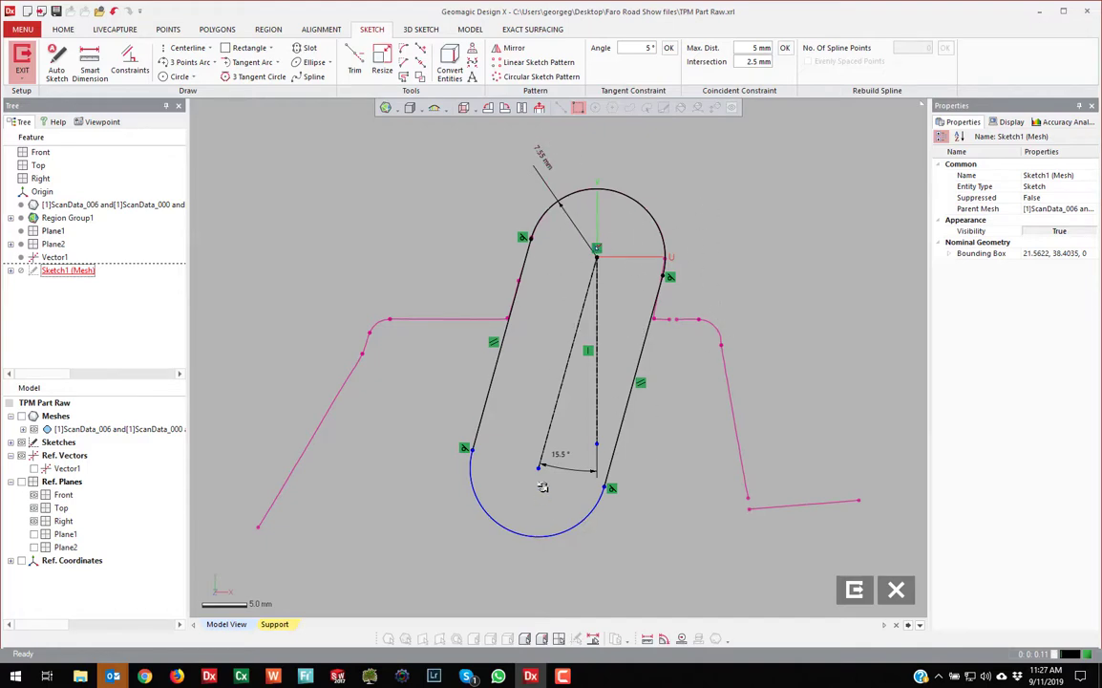
Move the slot's lower arc centre up to shorten it and exit the sketch
drag(541, 467, 563, 393)
click(756, 274)
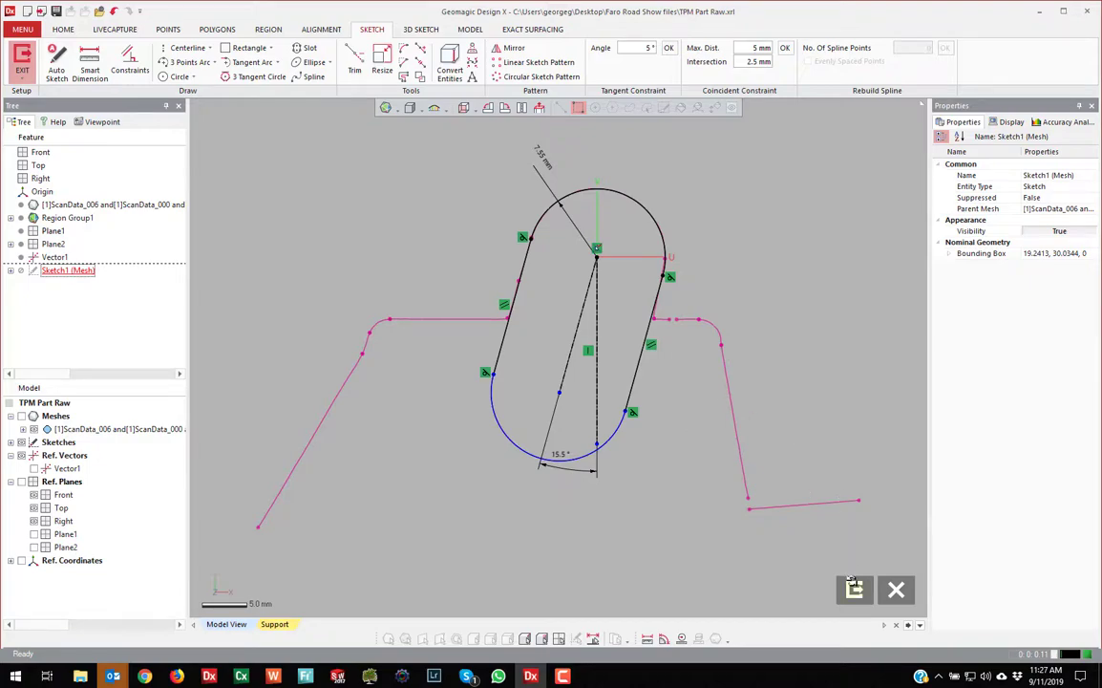
click(853, 589)
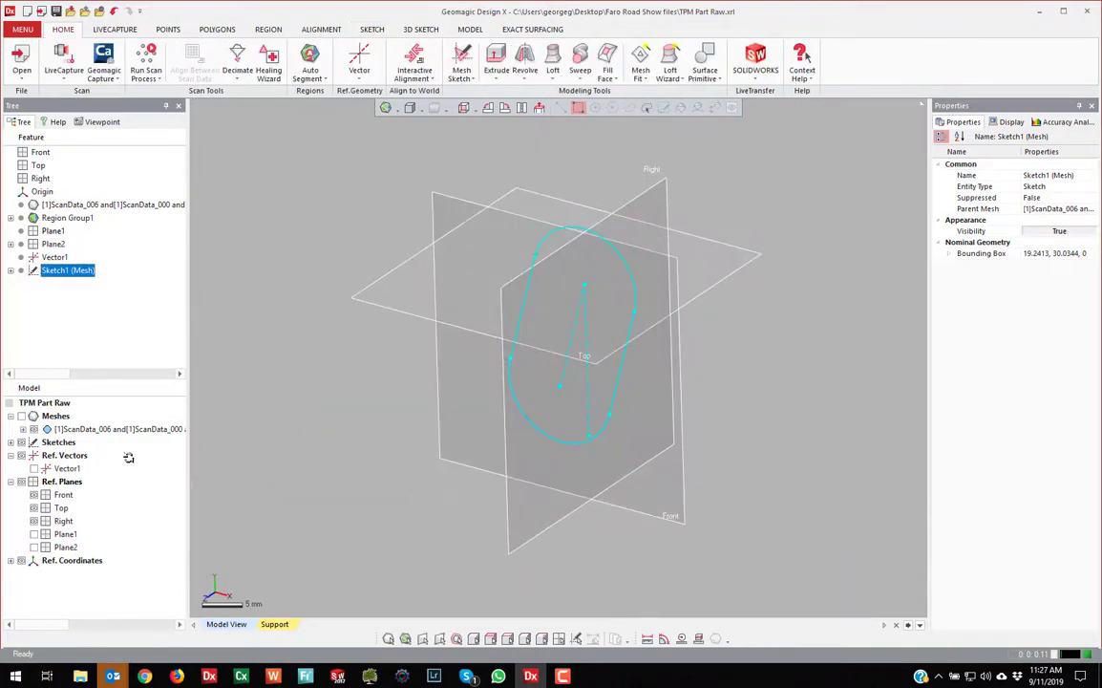
Show the scan mesh again and start a Mid Plane extrusion of the slot sketch
click(22, 417)
right_drag(526, 453, 535, 296)
scroll(563, 351, up, 4)
right_drag(564, 351, 455, 276)
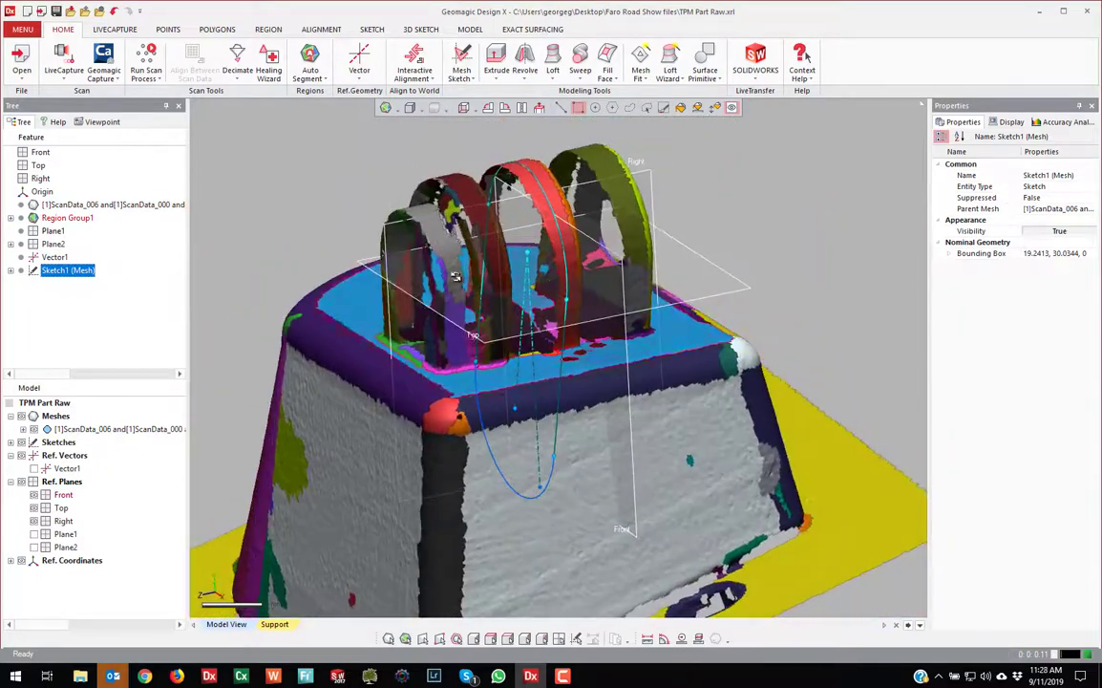
click(496, 63)
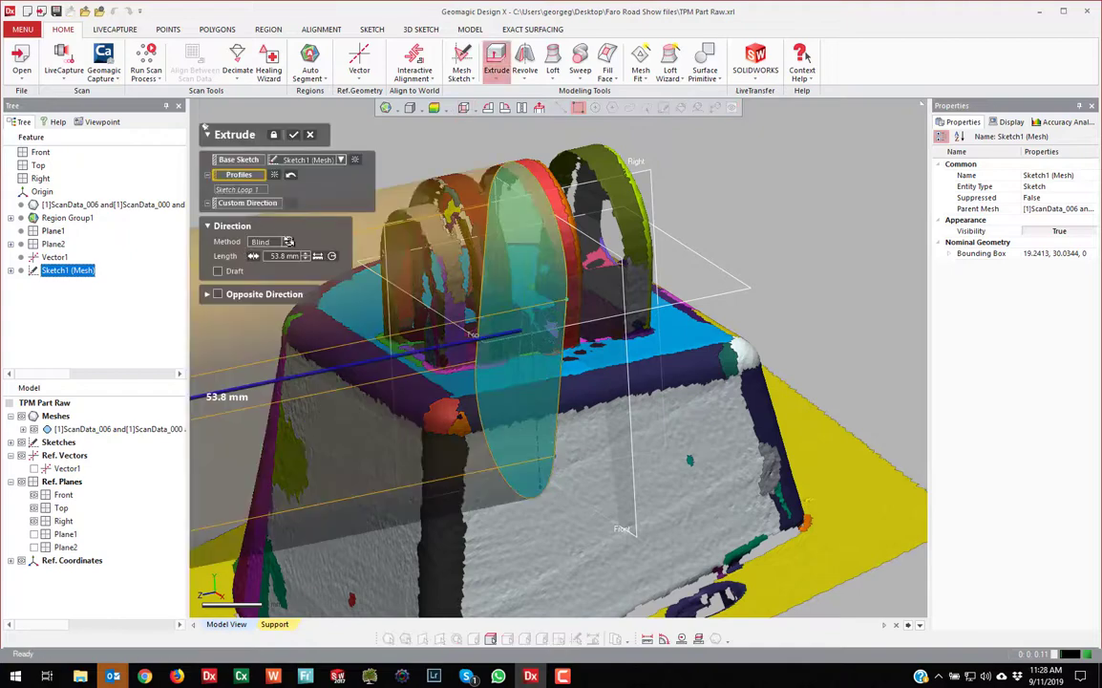
click(287, 241)
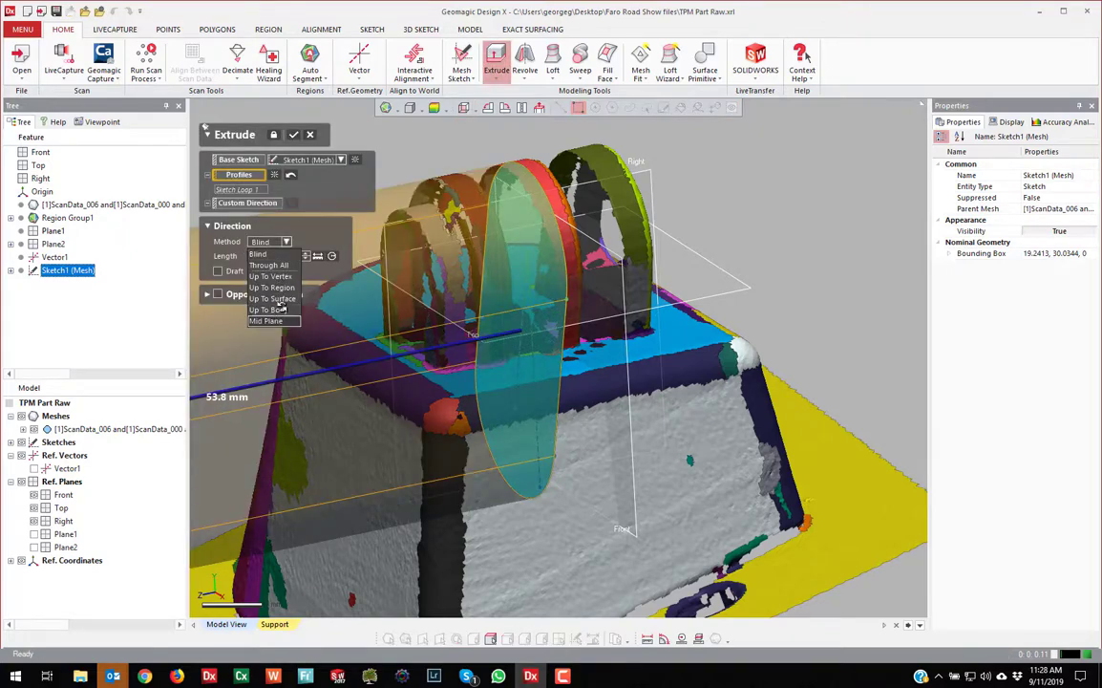
click(246, 287)
Set the extrusion length to 16 mm and confirm to create Extrude1
drag(229, 389, 437, 325)
right_drag(496, 315, 438, 248)
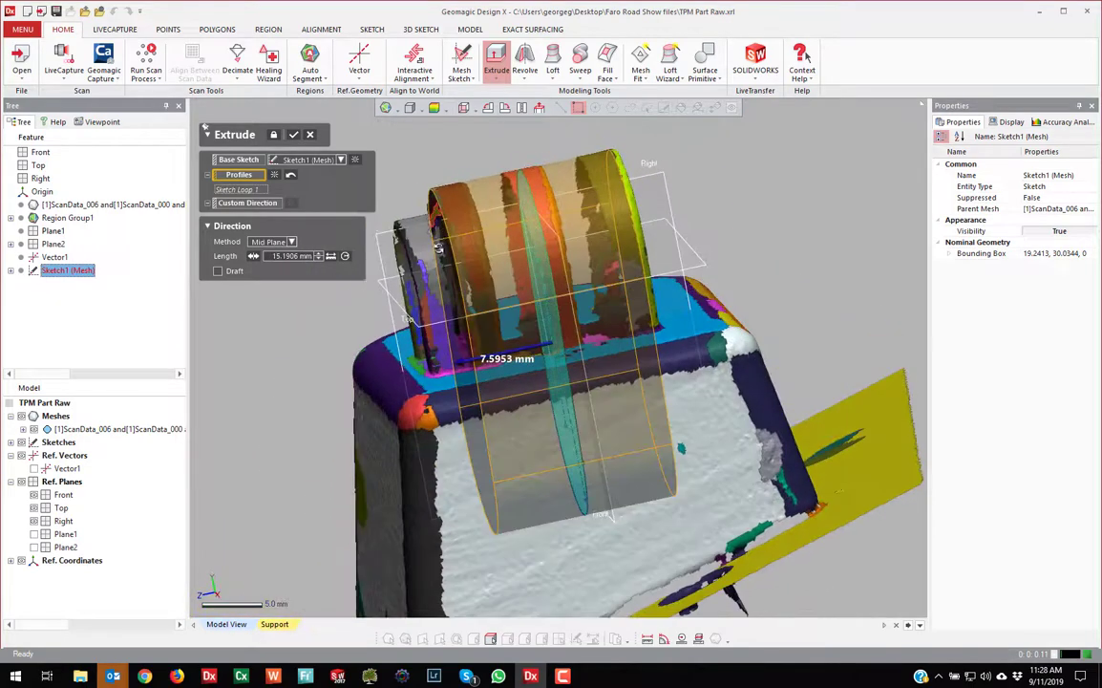
right_drag(539, 221, 508, 367)
drag(508, 367, 465, 376)
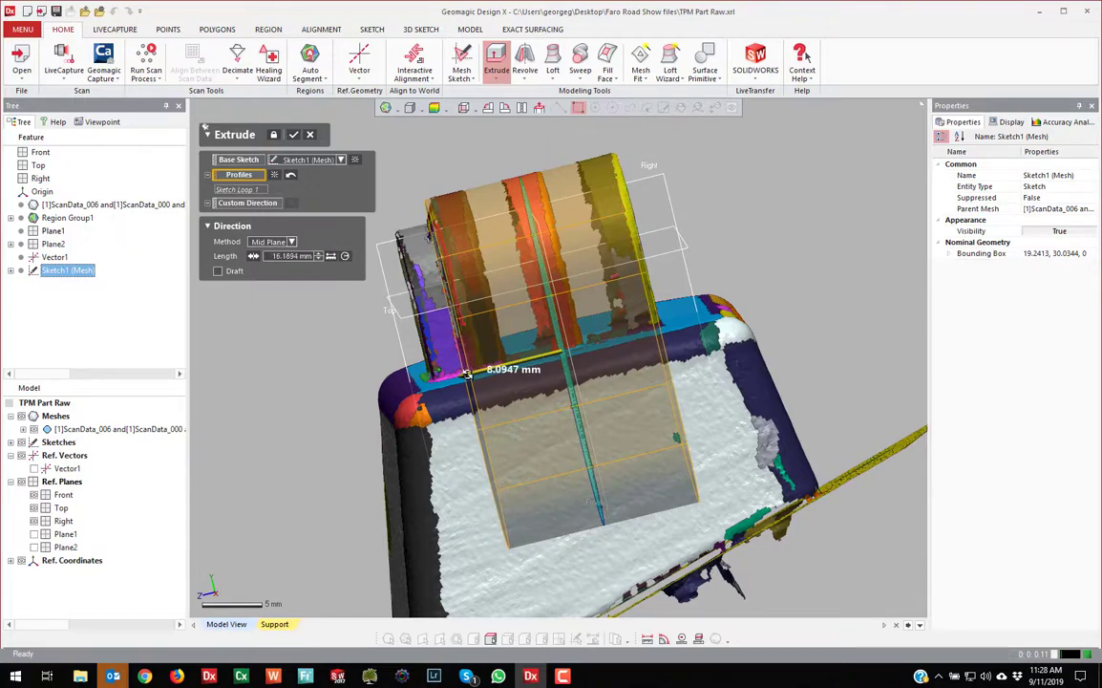
right_drag(467, 375, 364, 280)
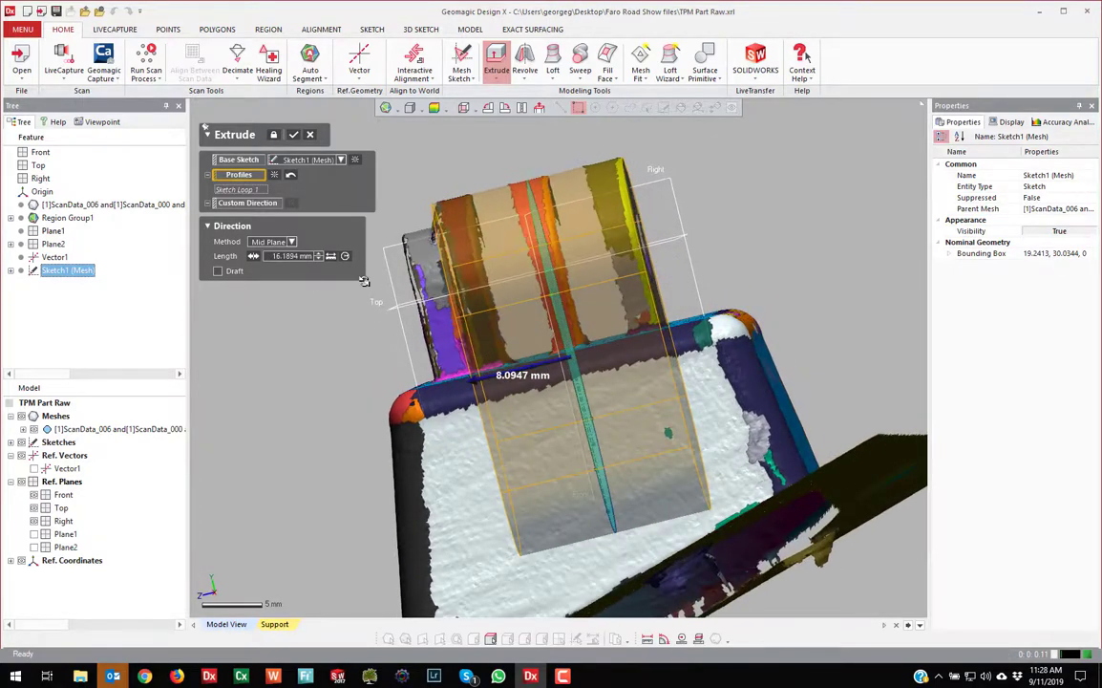
click(284, 256)
text(16)
key(Return)
right_drag(499, 246, 315, 160)
click(296, 134)
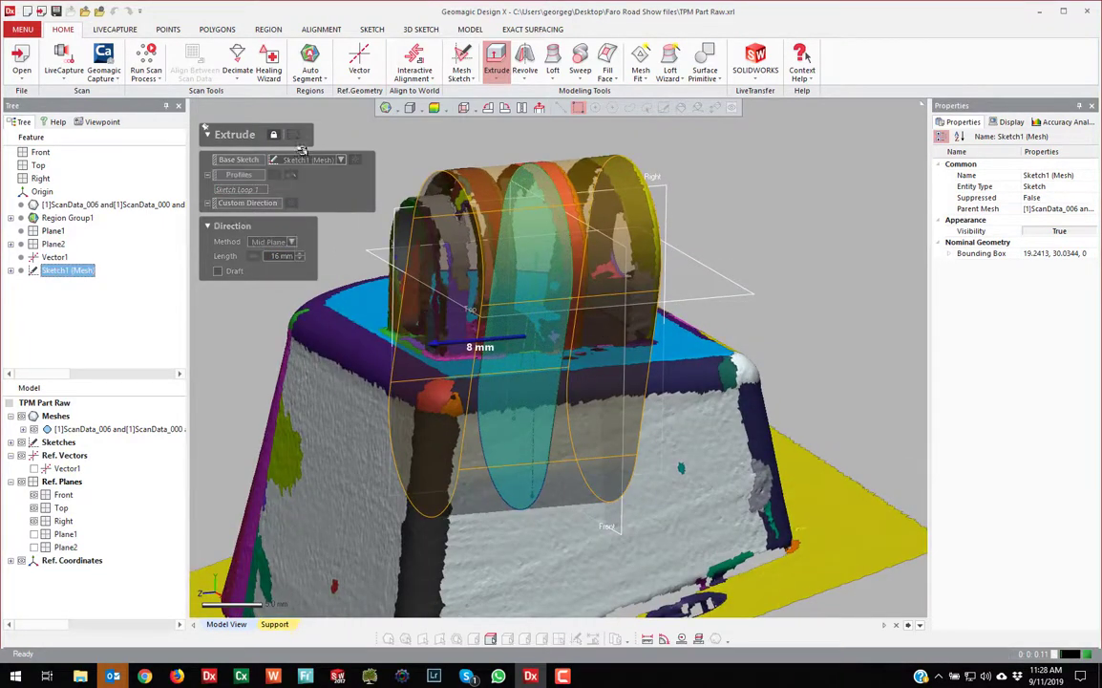
right_drag(263, 186, 547, 312)
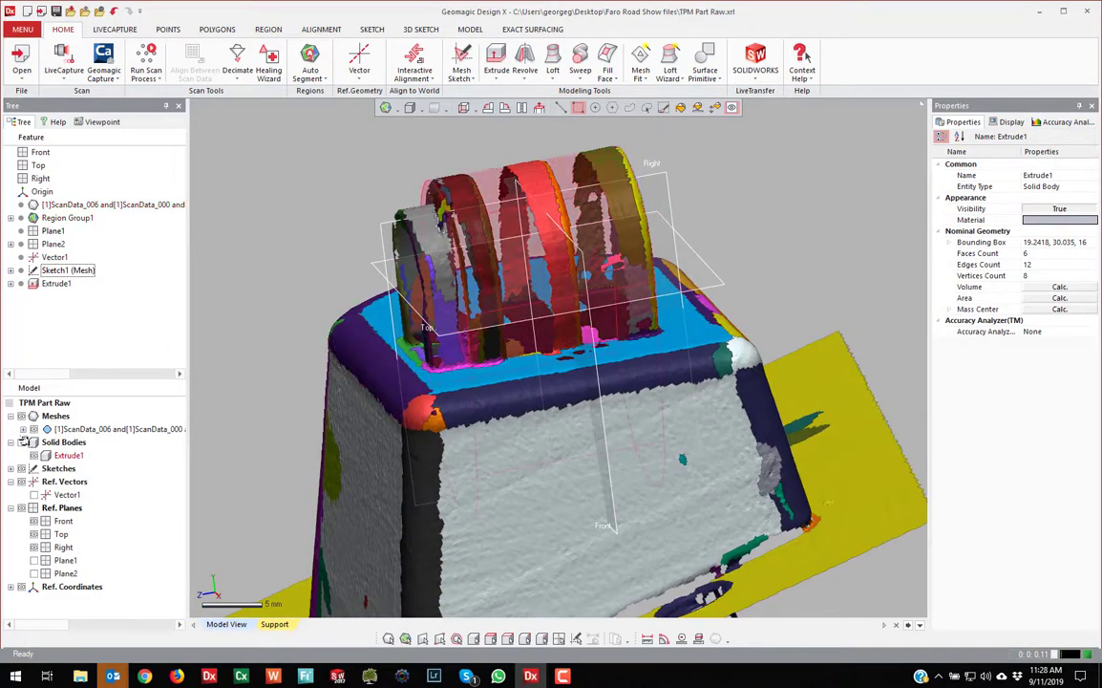
mouse_move(603, 410)
right_down()
mouse_move(623, 431)
mouse_move(668, 435)
mouse_move(827, 420)
mouse_move(807, 267)
mouse_move(849, 303)
mouse_move(797, 315)
mouse_move(766, 356)
mouse_move(652, 432)
mouse_move(509, 419)
mouse_move(415, 221)
right_up()
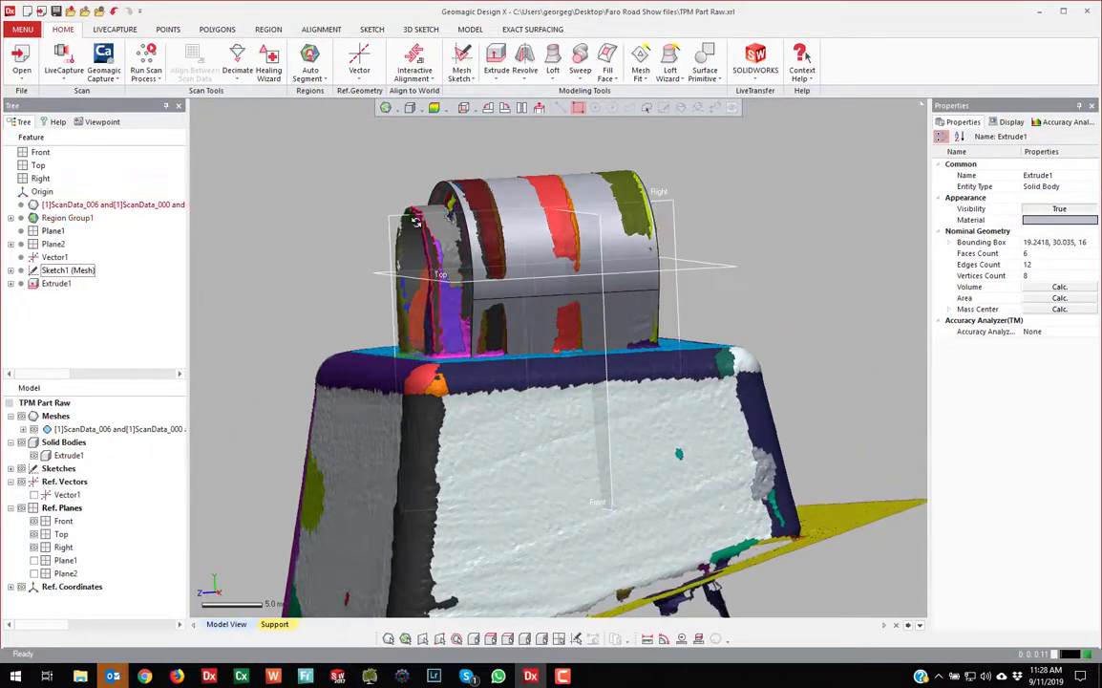
Orbit around the lug to inspect its arched end, then open the modelling wizards list
click(496, 194)
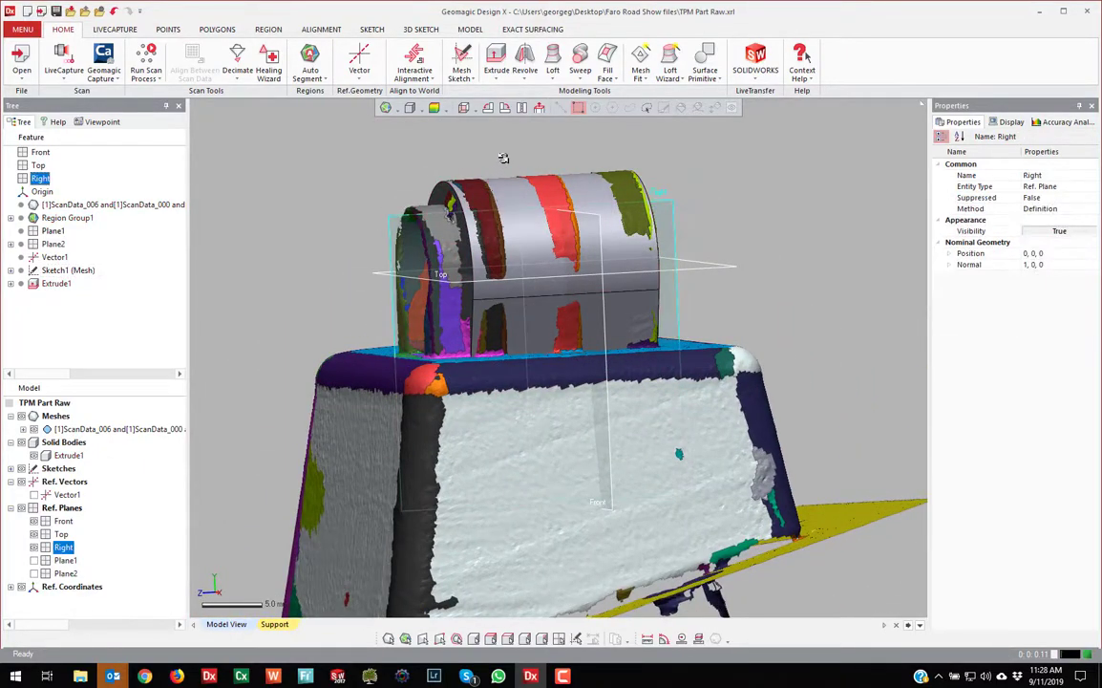
click(364, 145)
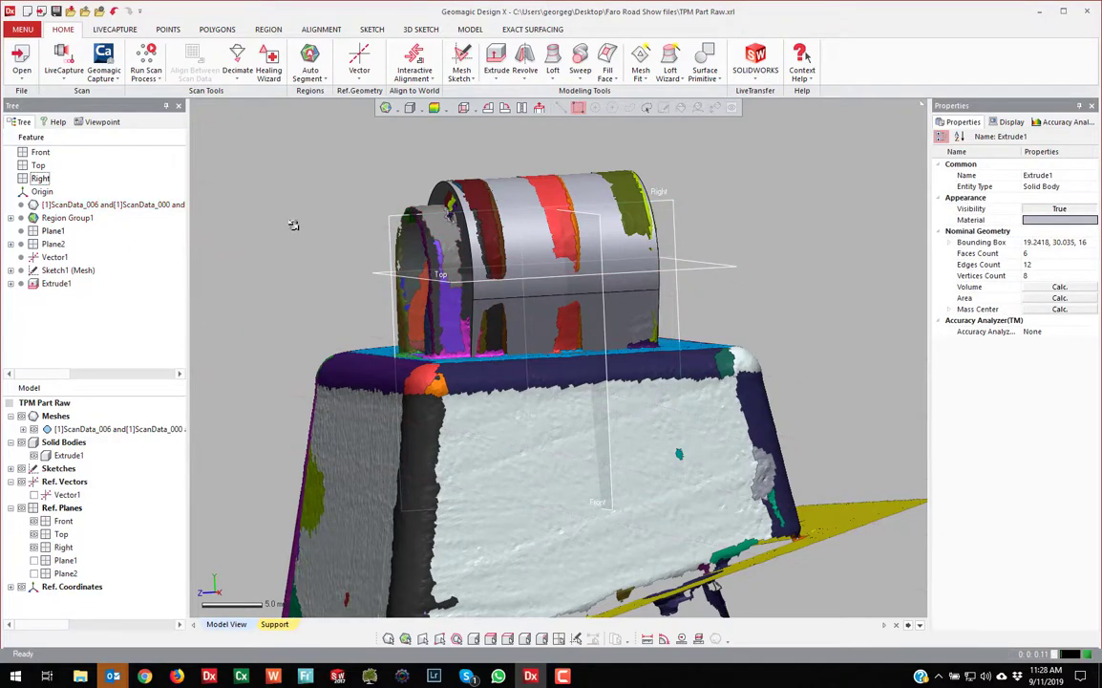
right_drag(398, 203, 822, 322)
right_drag(590, 323, 465, 361)
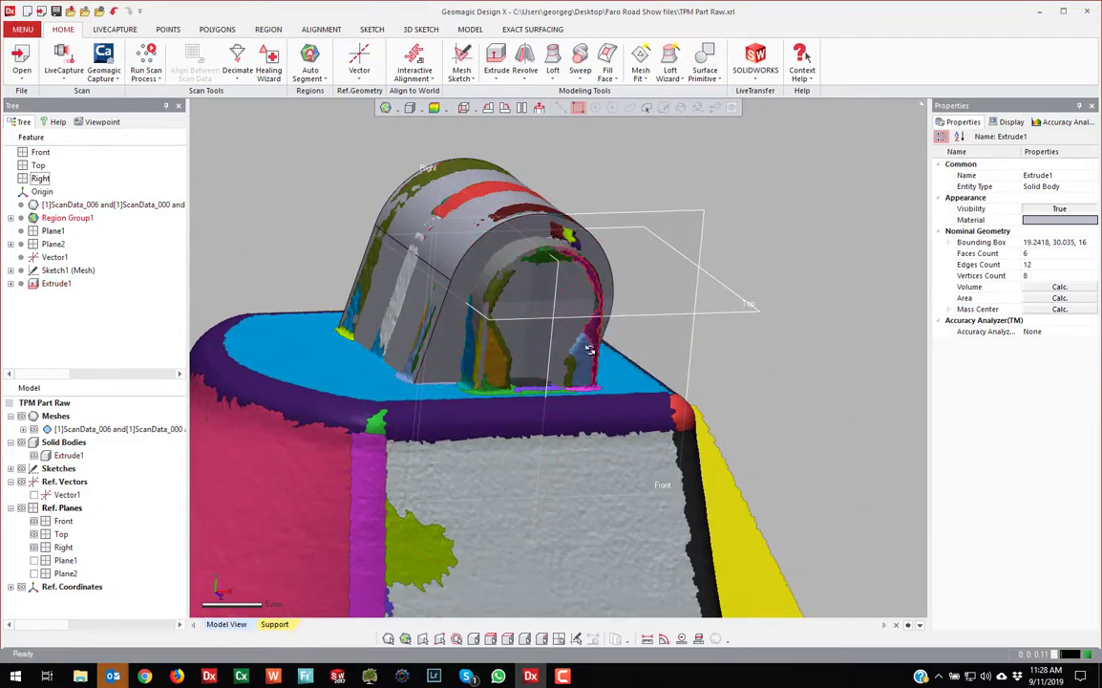
right_drag(507, 377, 549, 227)
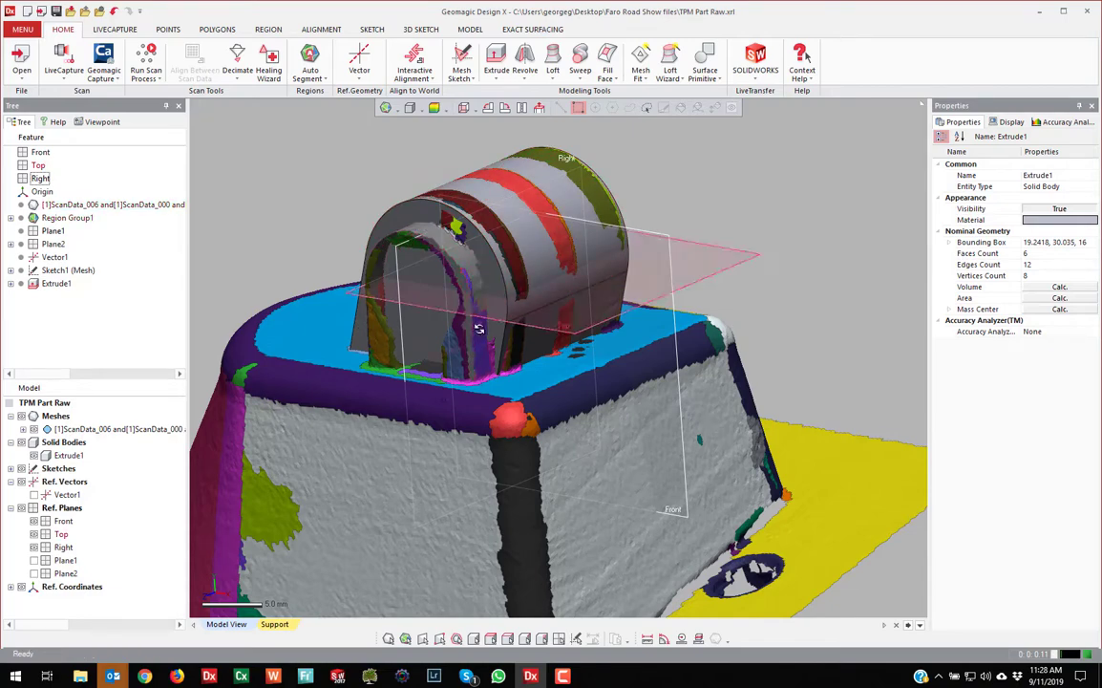
click(677, 78)
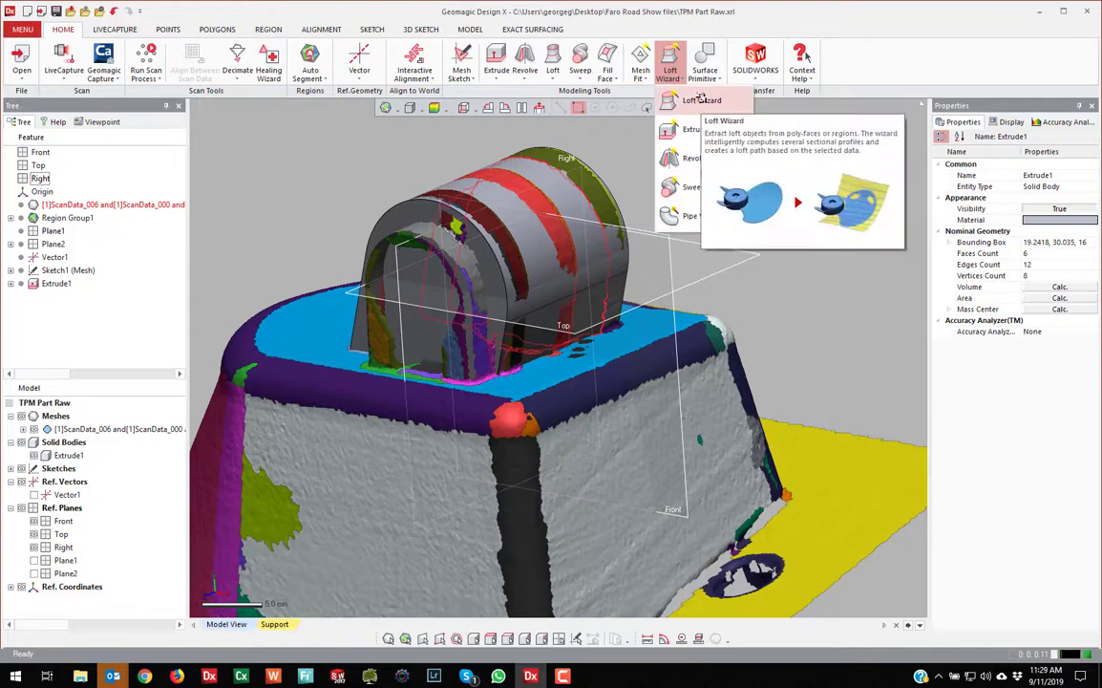
Start the Extrusion Wizard and pick two cylindrical regions and the flat inner region as sides
click(705, 129)
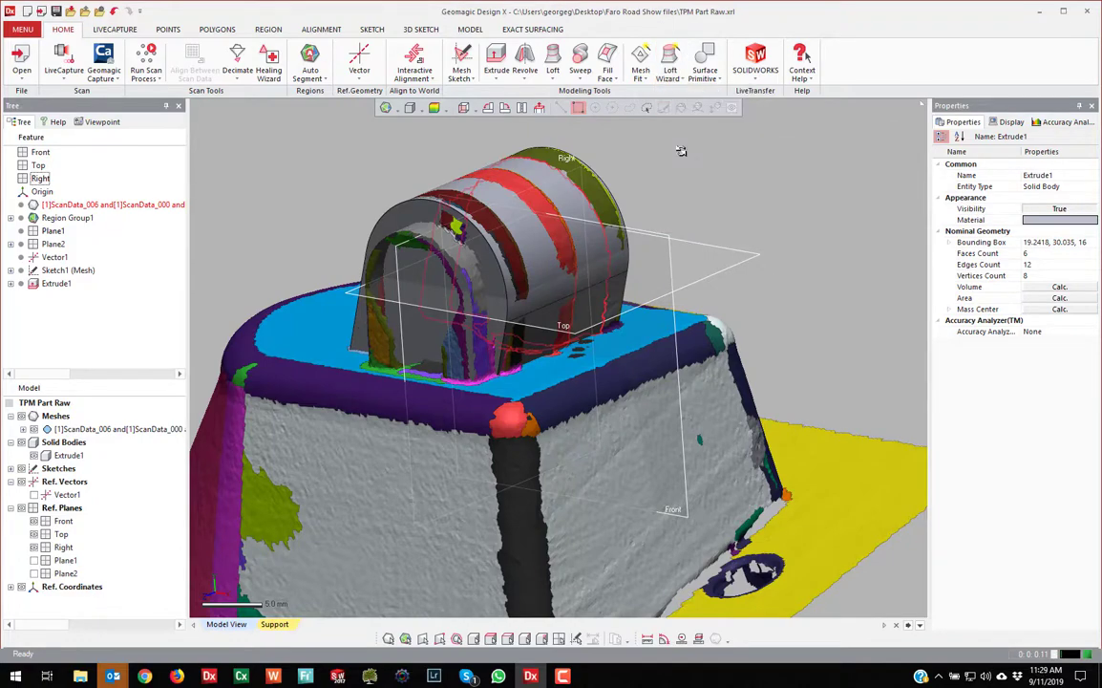
click(482, 336)
click(471, 275)
right_drag(433, 283, 772, 299)
click(499, 288)
right_drag(499, 288, 547, 364)
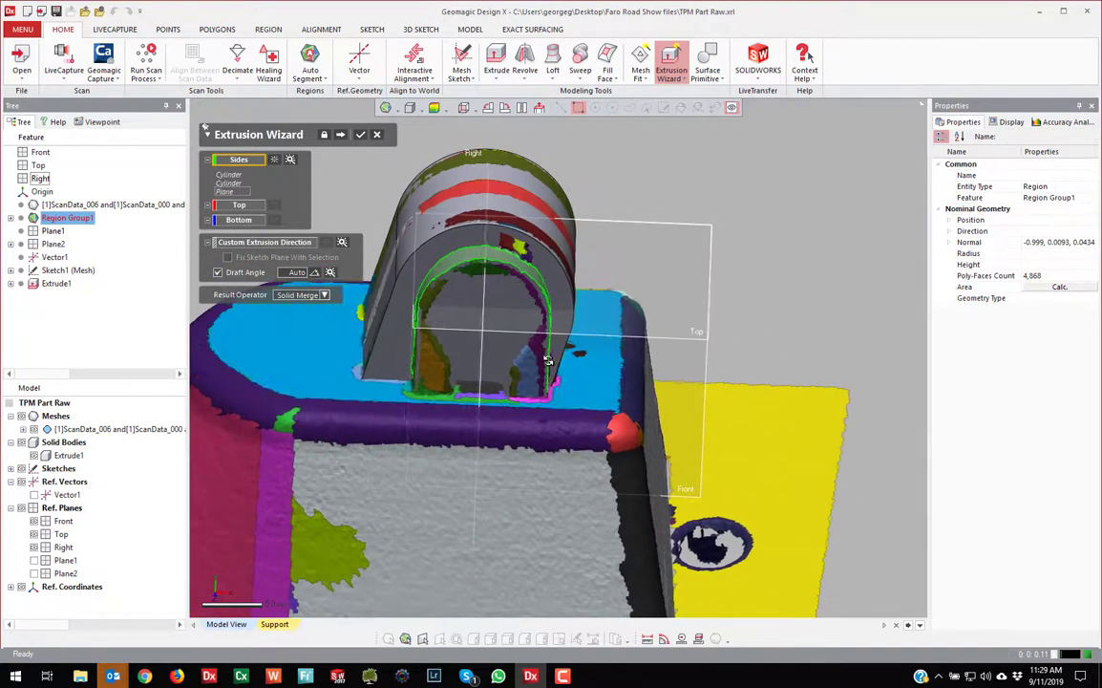
Set a custom extrusion direction from the solid's face and insert the result as a separate solid
click(267, 244)
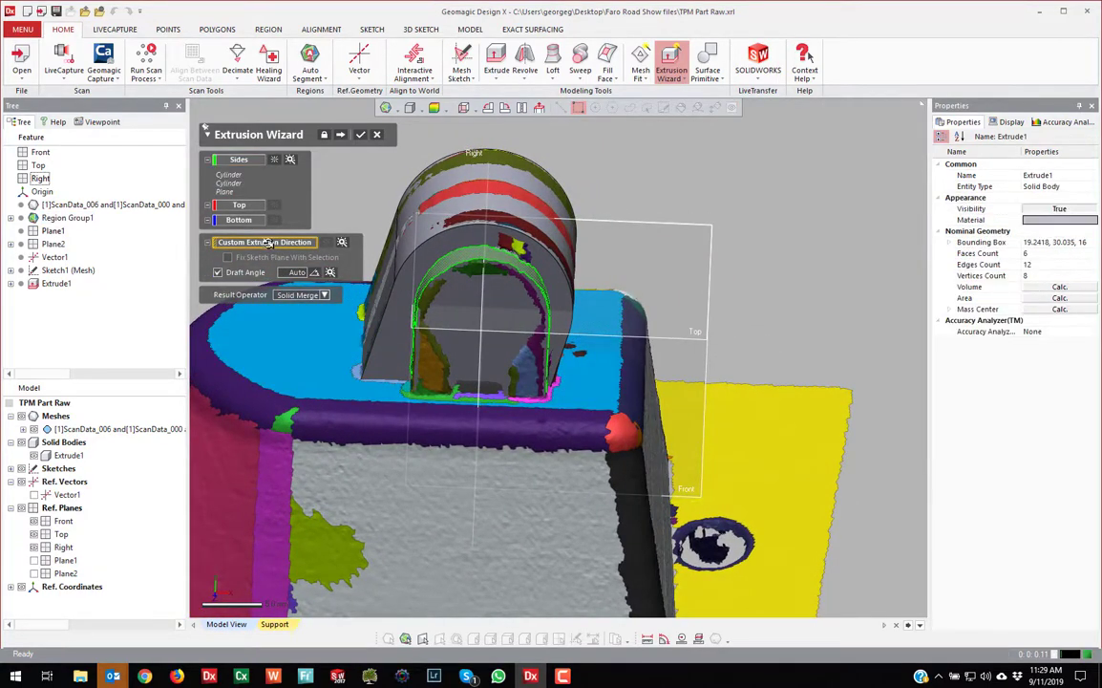
click(384, 323)
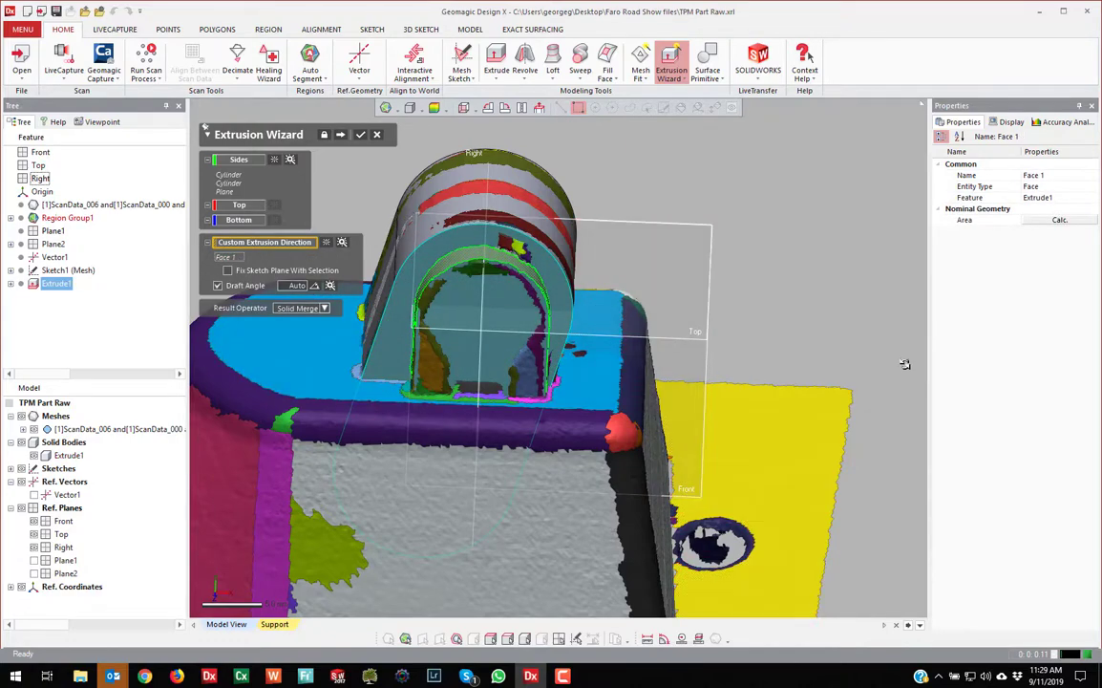
right_drag(559, 369, 421, 363)
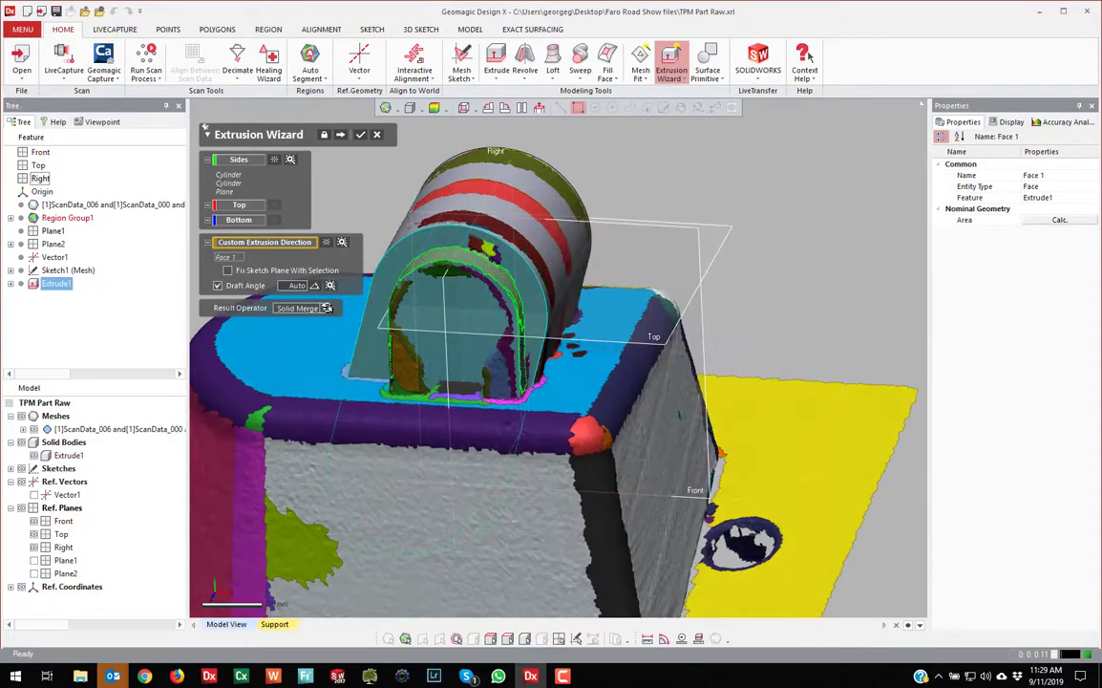
click(326, 307)
click(292, 339)
right_drag(664, 393, 465, 312)
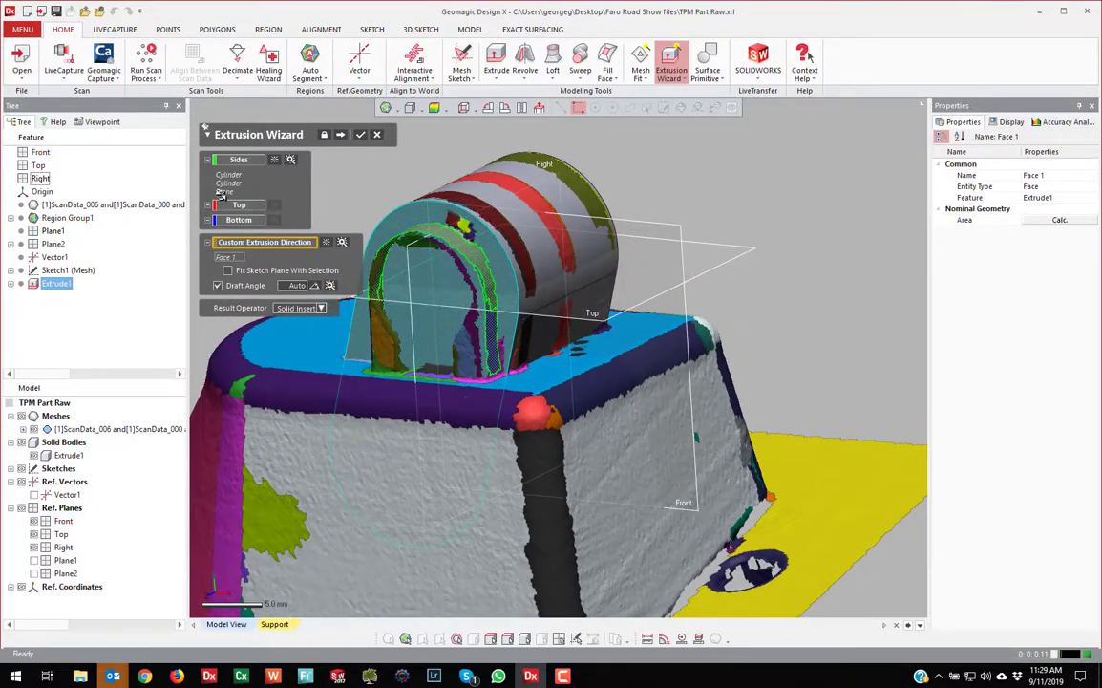
Use the scanned flat region as the top plane, keep the 0.5545° draft, and create Extrude2
click(243, 205)
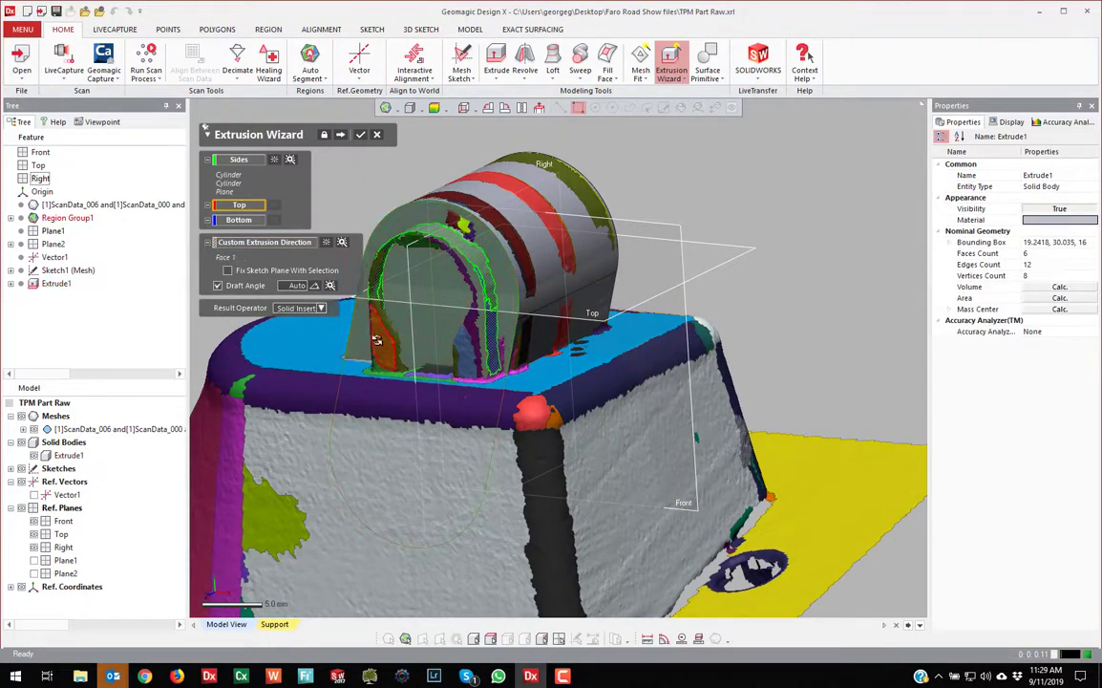
click(377, 340)
right_drag(608, 406, 578, 411)
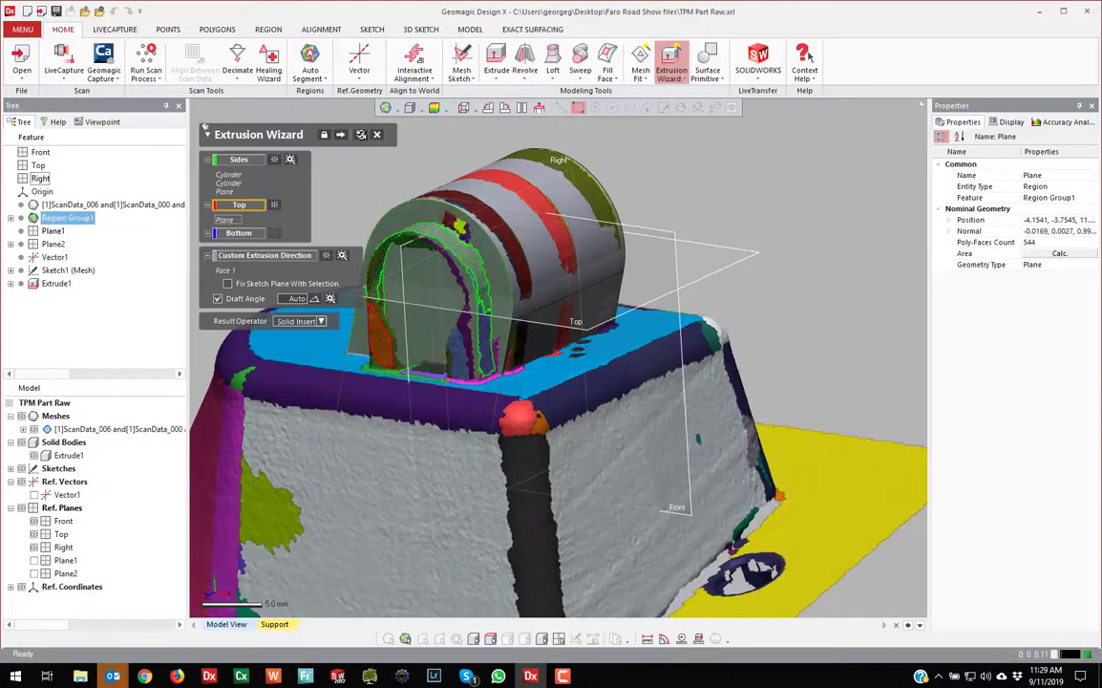
click(340, 134)
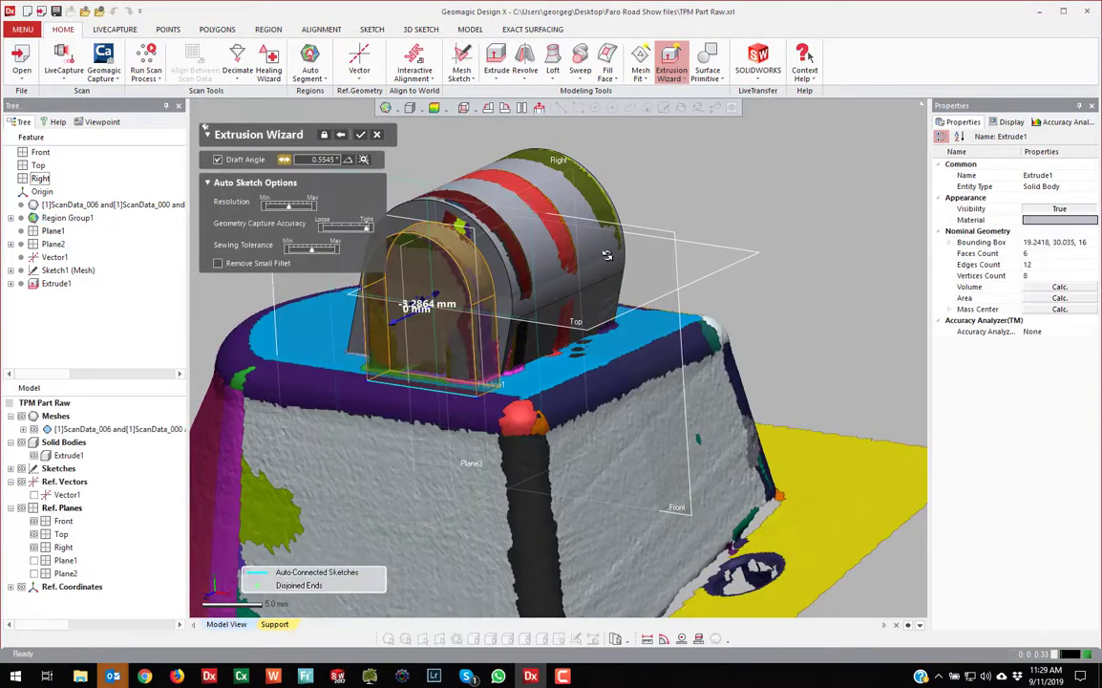
right_drag(597, 393, 470, 251)
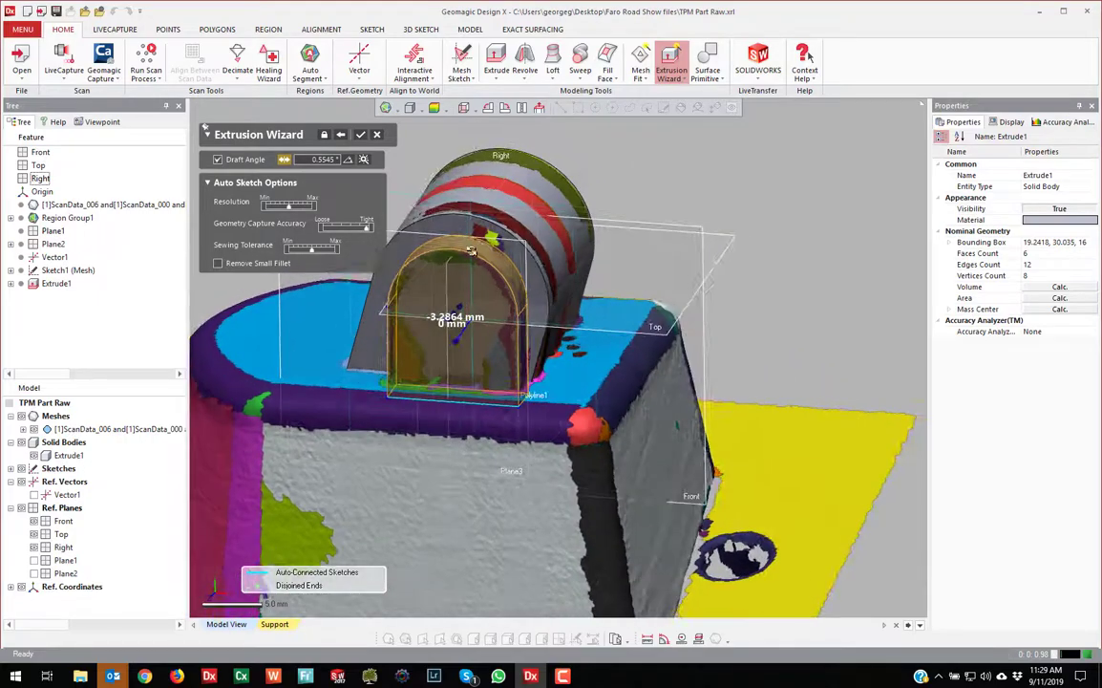
click(359, 133)
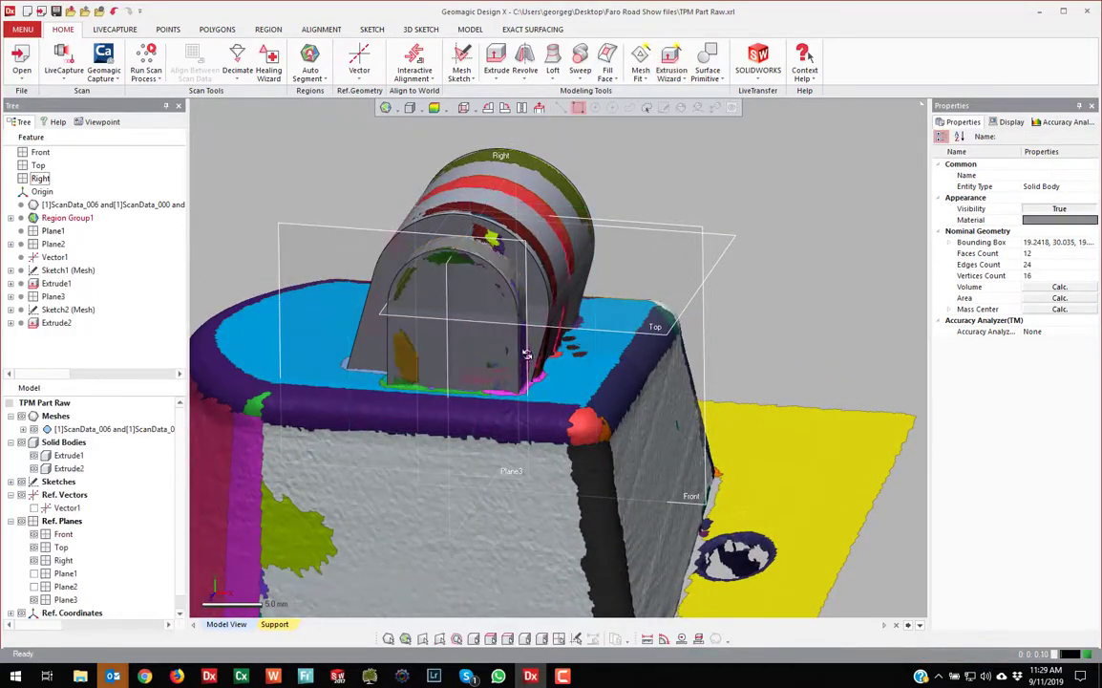
scroll(460, 355, up, 5)
right_drag(428, 409, 659, 406)
right_drag(535, 390, 471, 314)
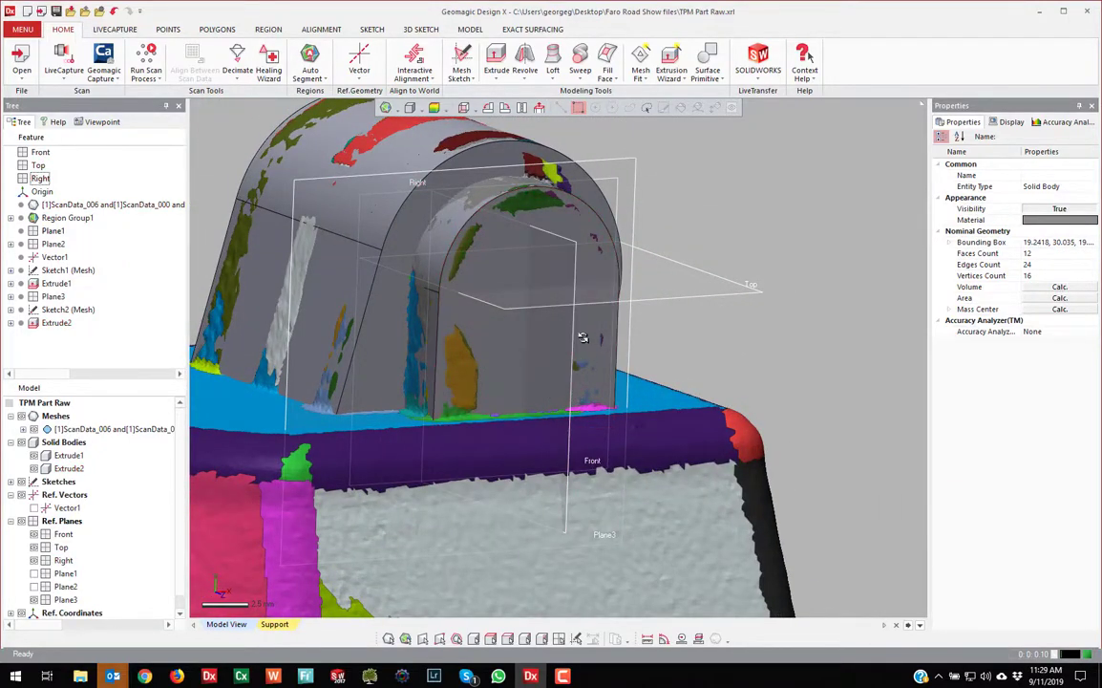
right_drag(445, 337, 625, 330)
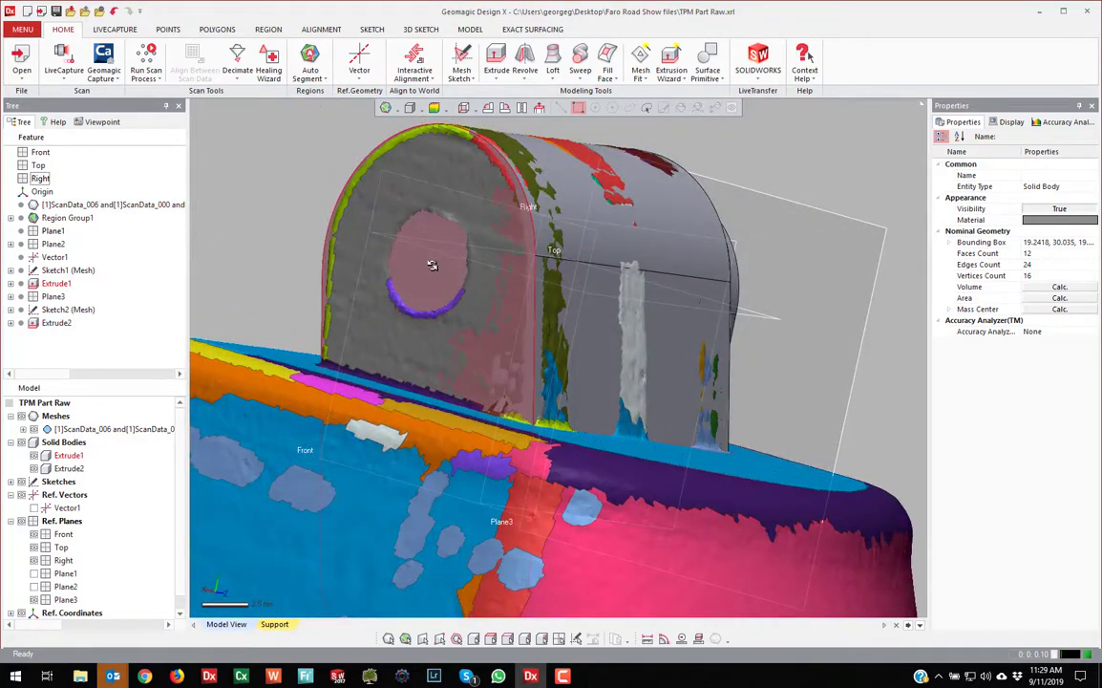
right_drag(432, 265, 530, 315)
scroll(591, 316, down, 2)
click(531, 317)
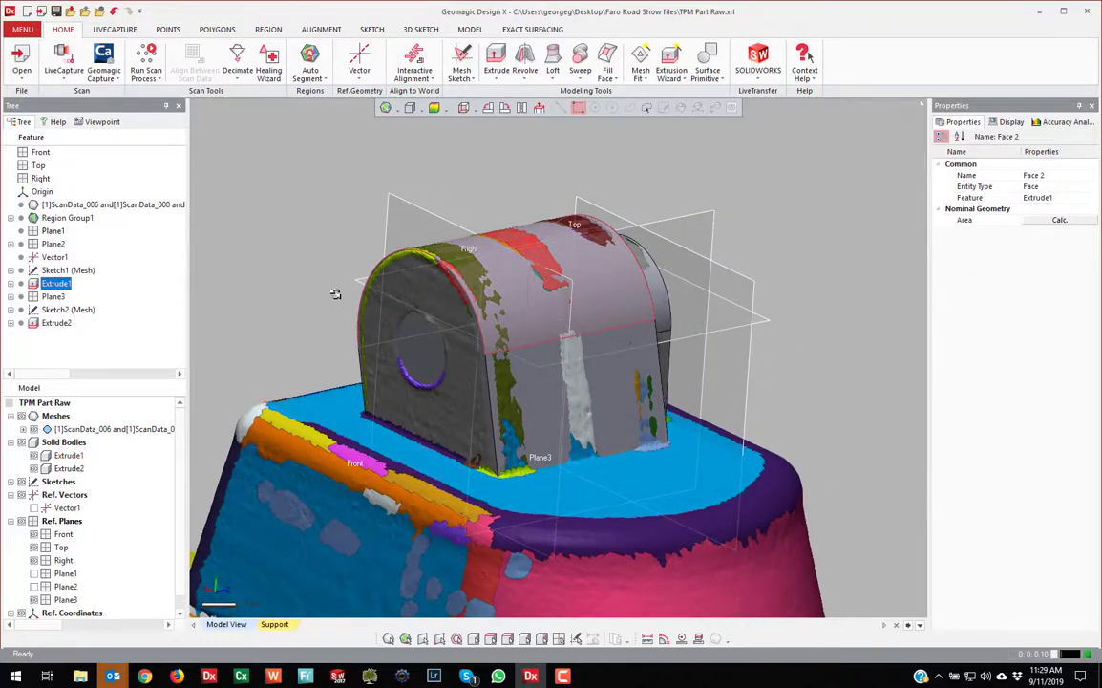
click(52, 270)
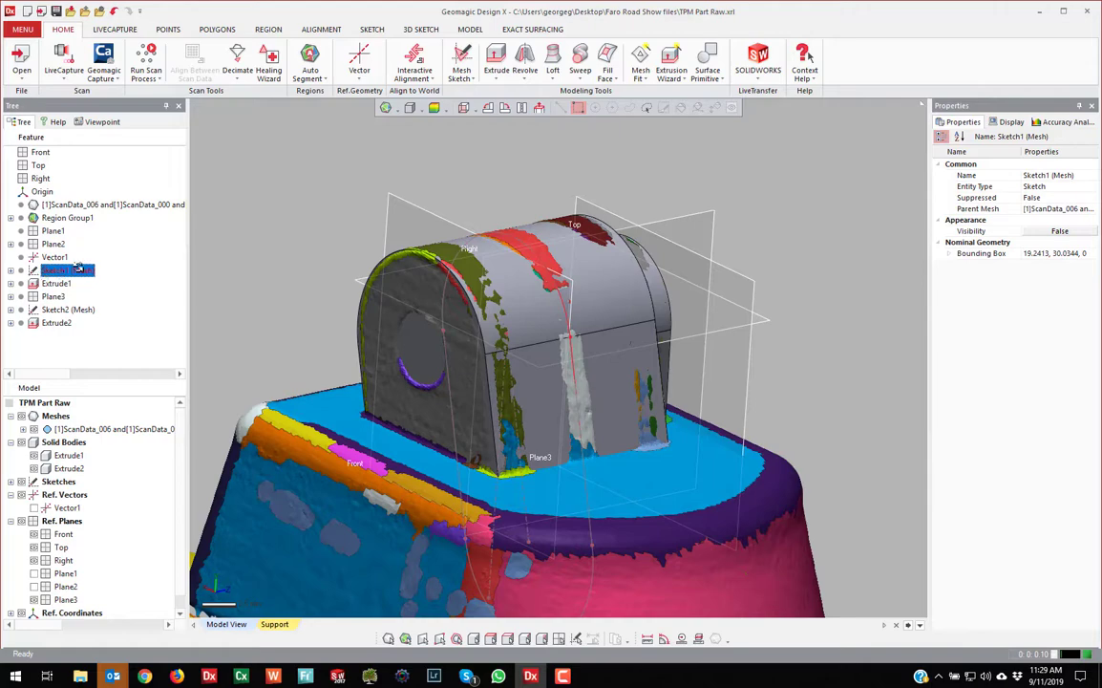
Edit Sketch1 (Mesh) in a normal view and draw a circle centred on the origin around the bore
right_click(65, 271)
click(101, 280)
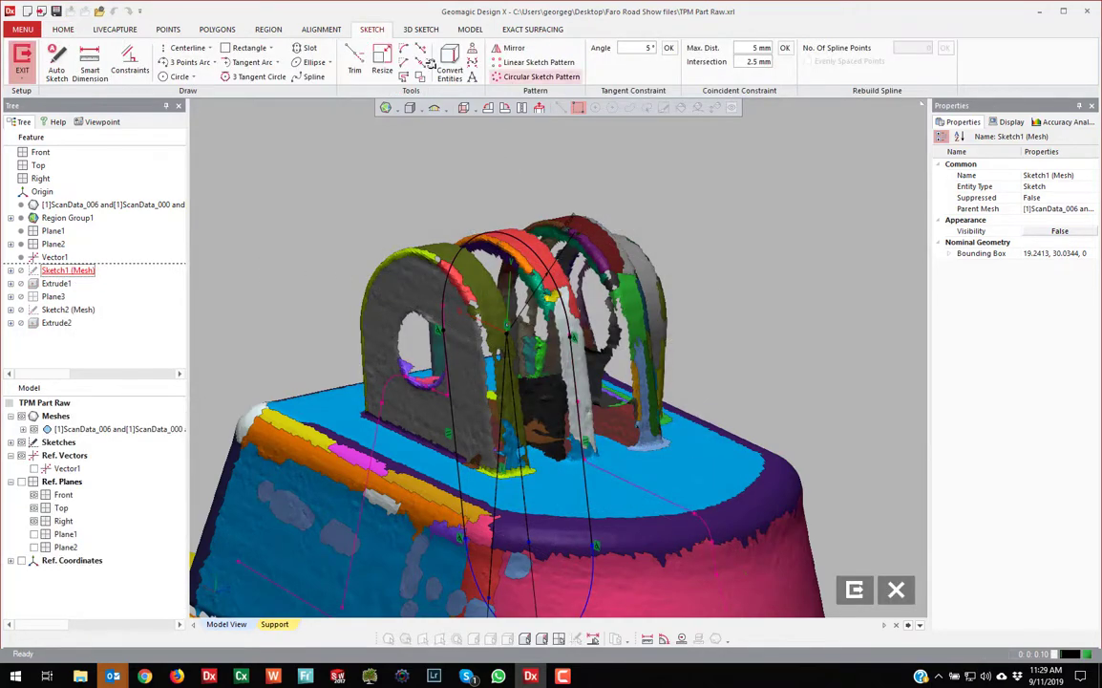
click(540, 108)
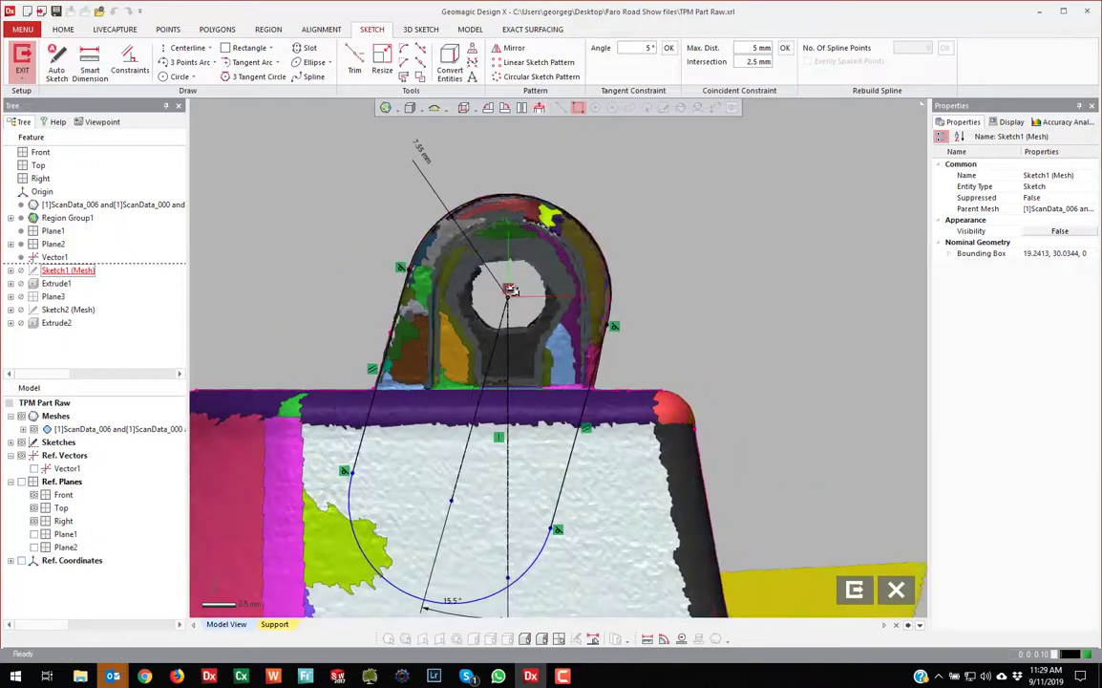
scroll(513, 274, up, 3)
click(180, 77)
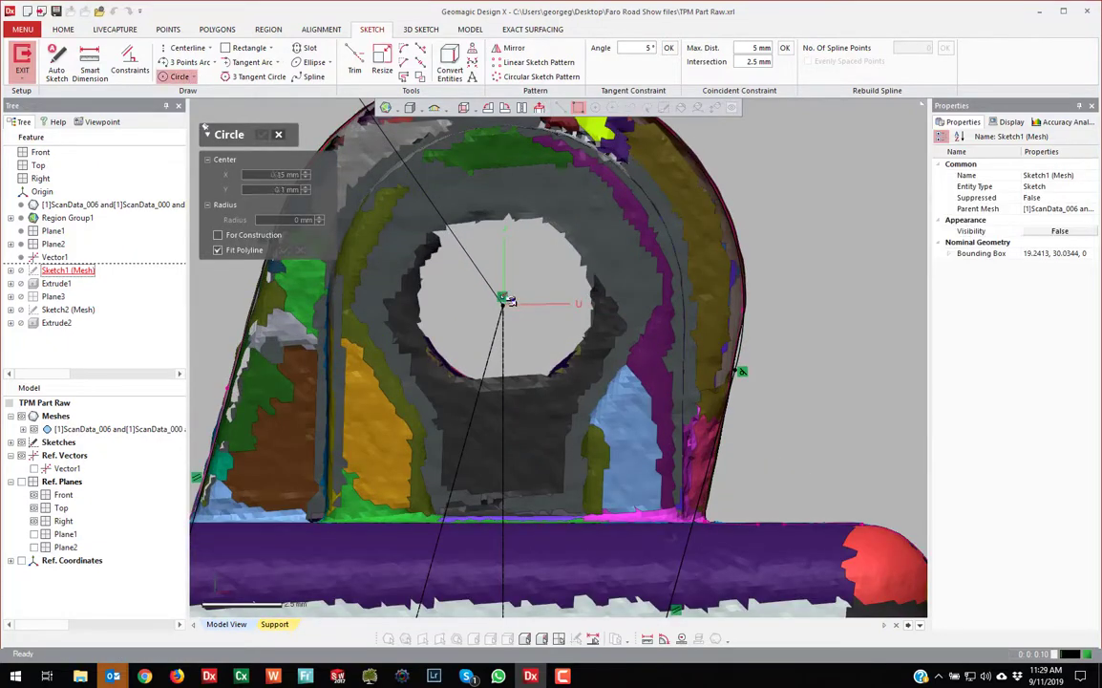
click(503, 299)
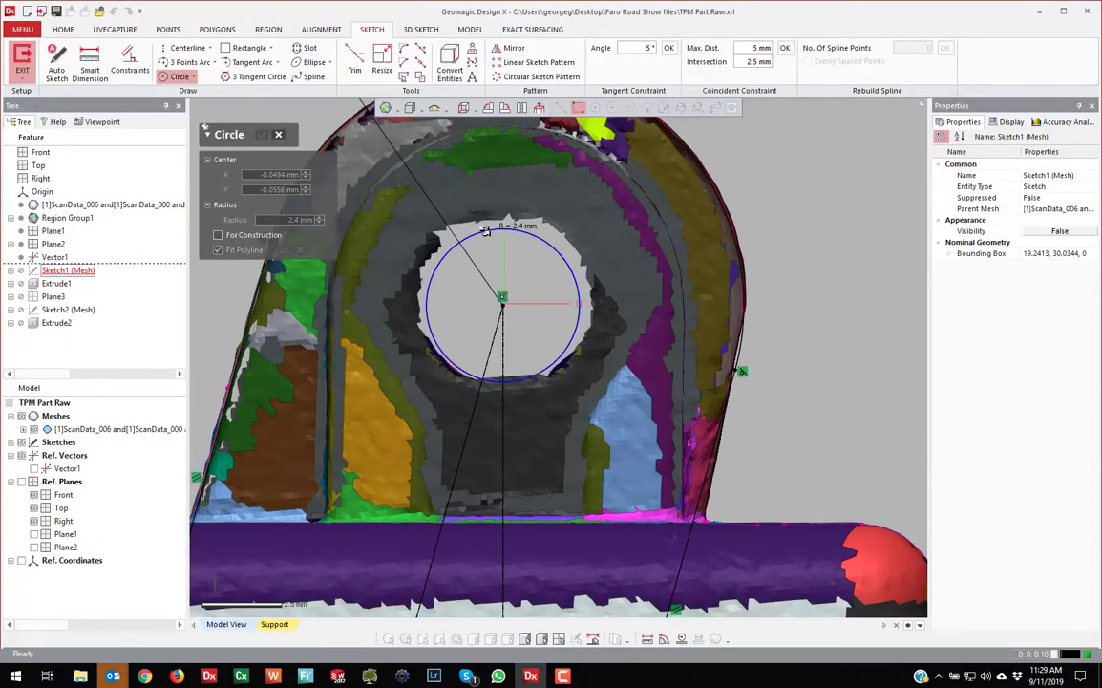
click(485, 230)
click(262, 134)
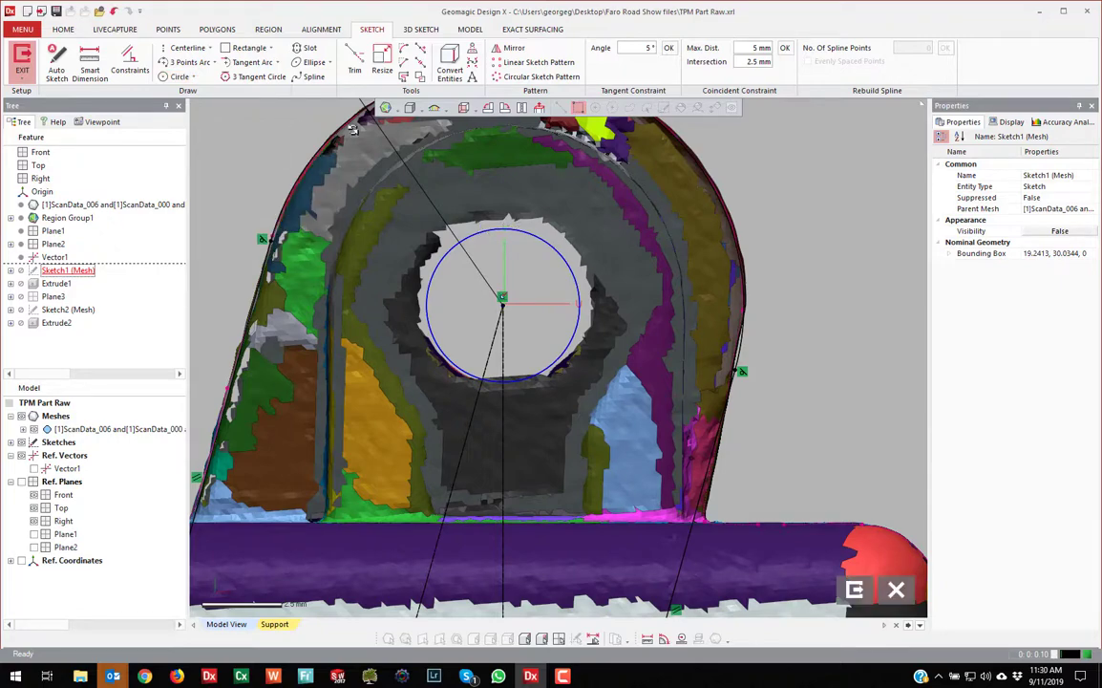
Dimension the circle to a 2.5 mm radius and exit the sketch
click(89, 63)
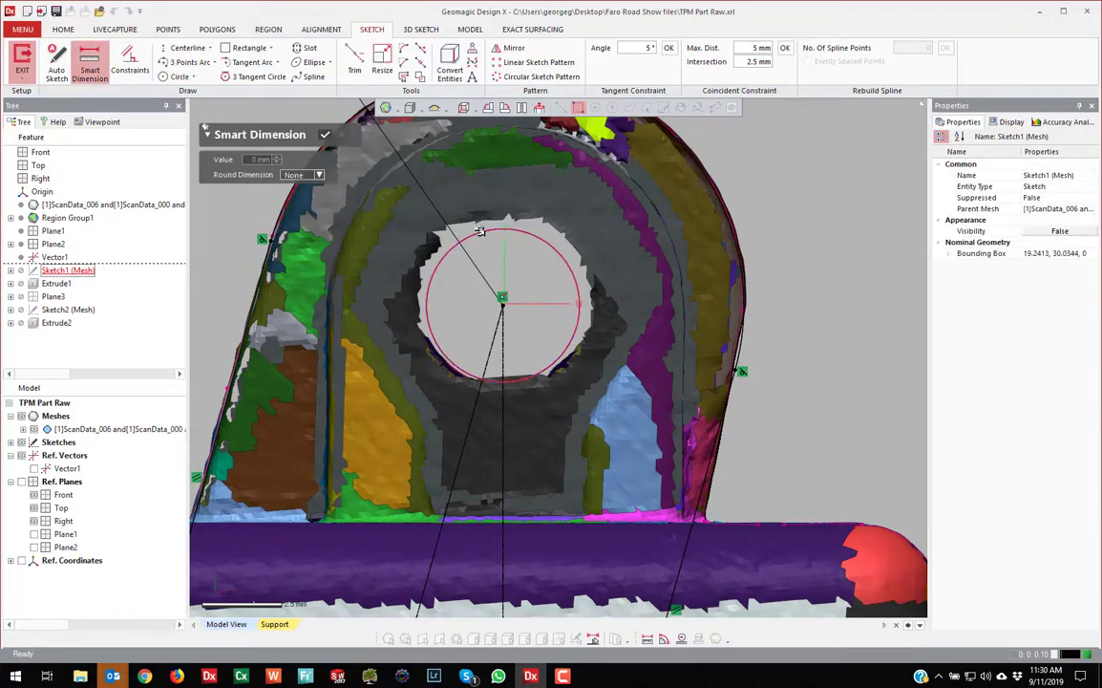
click(458, 197)
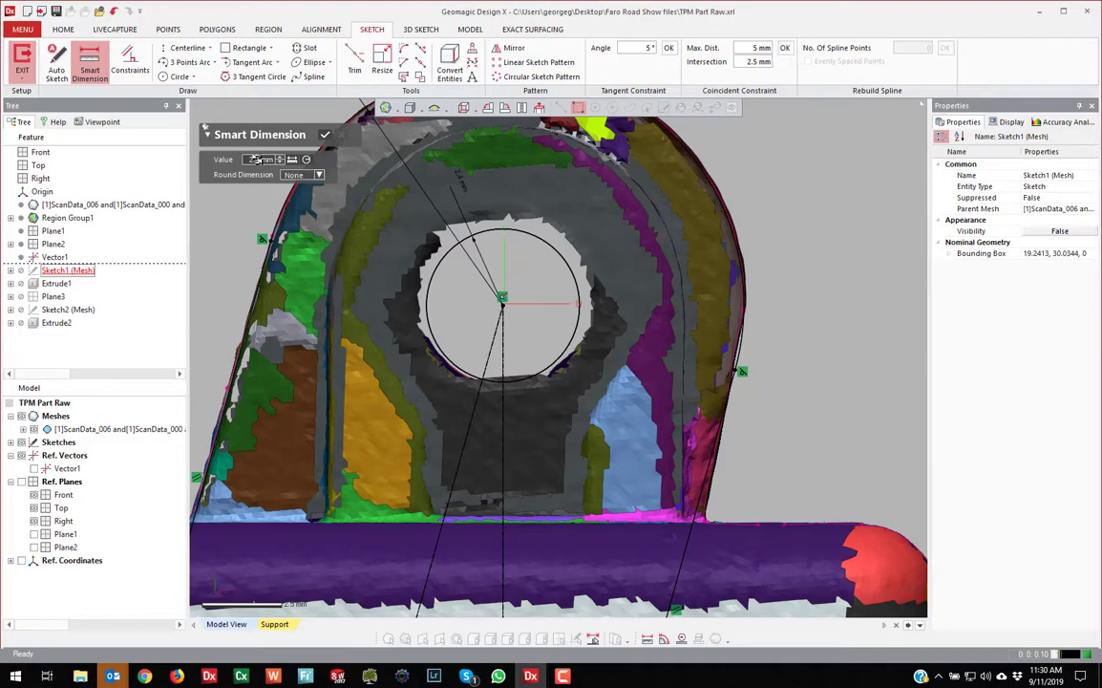
text(2.5)
key(Return)
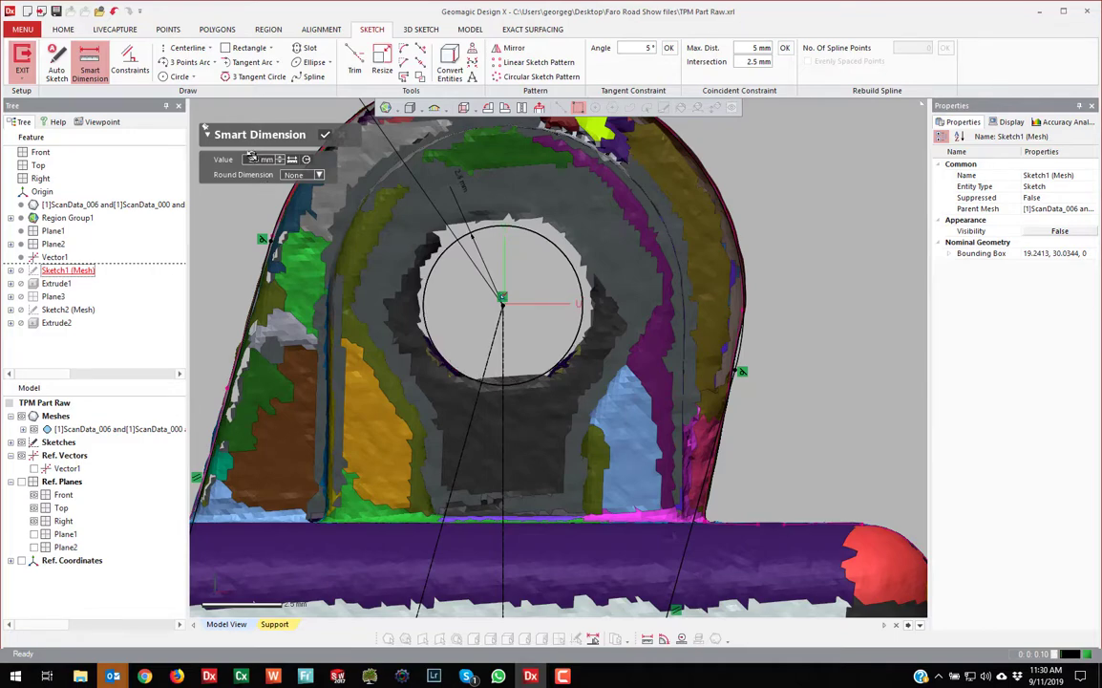
click(325, 133)
scroll(787, 482, down, 3)
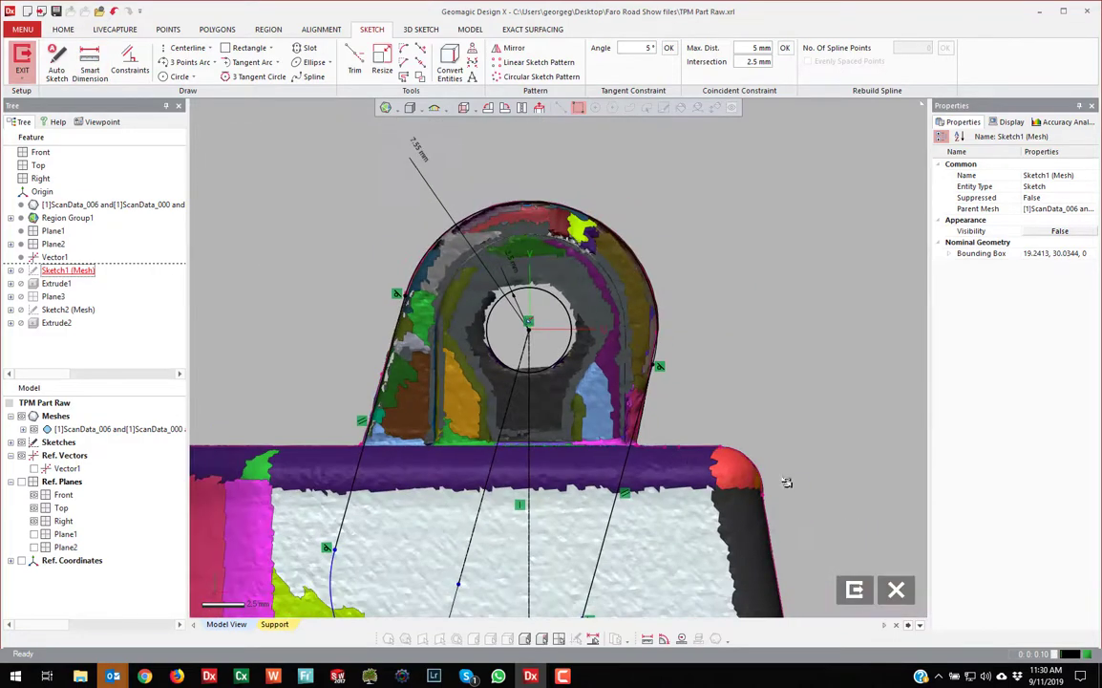
click(854, 589)
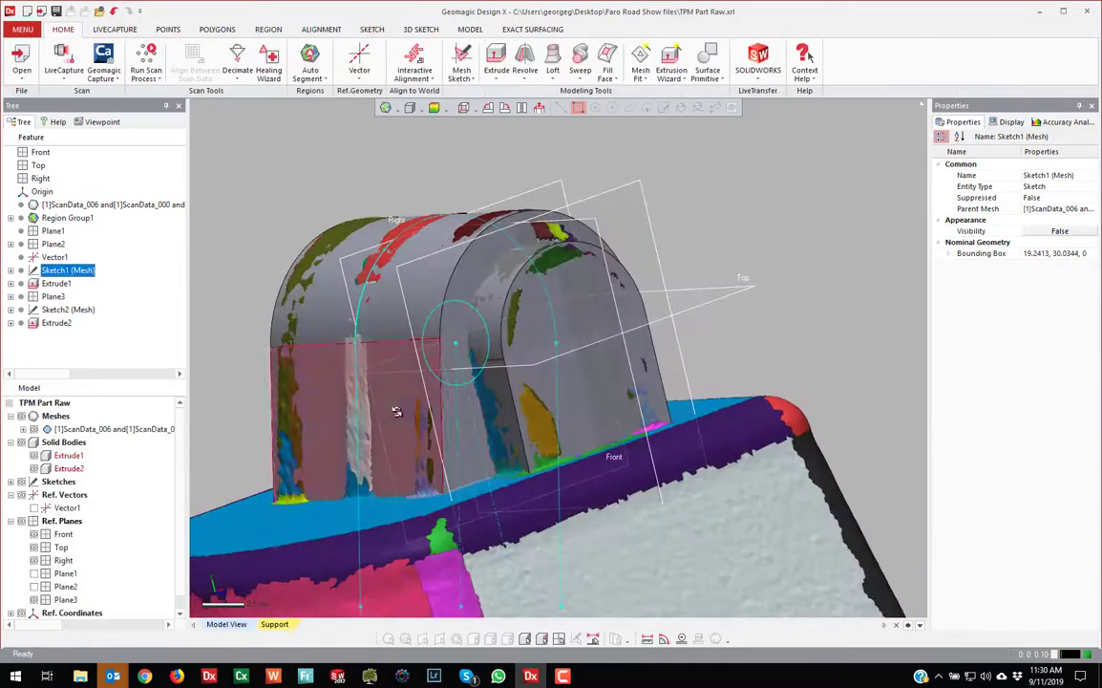
right_drag(657, 341, 664, 414)
scroll(664, 413, up, 4)
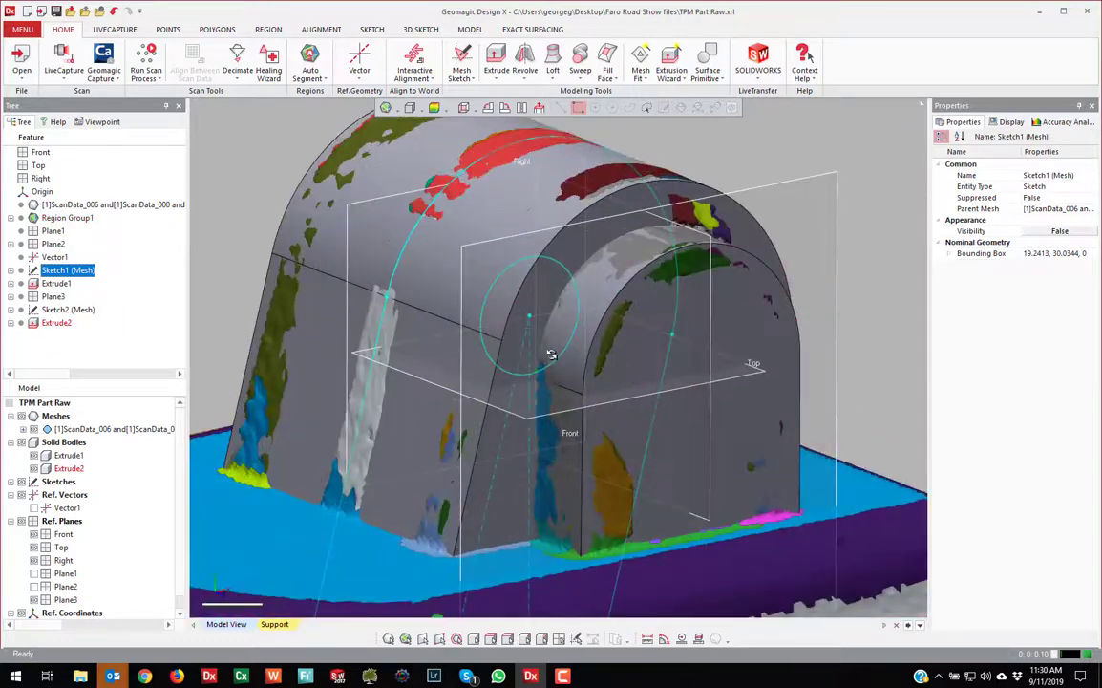
click(595, 307)
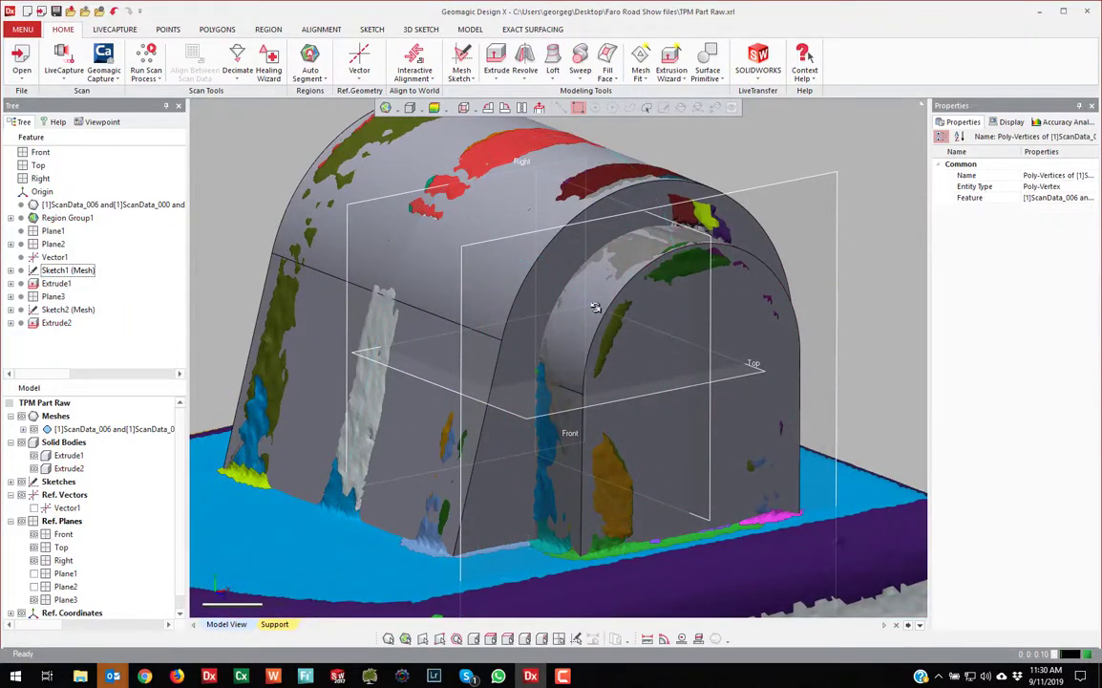
click(573, 467)
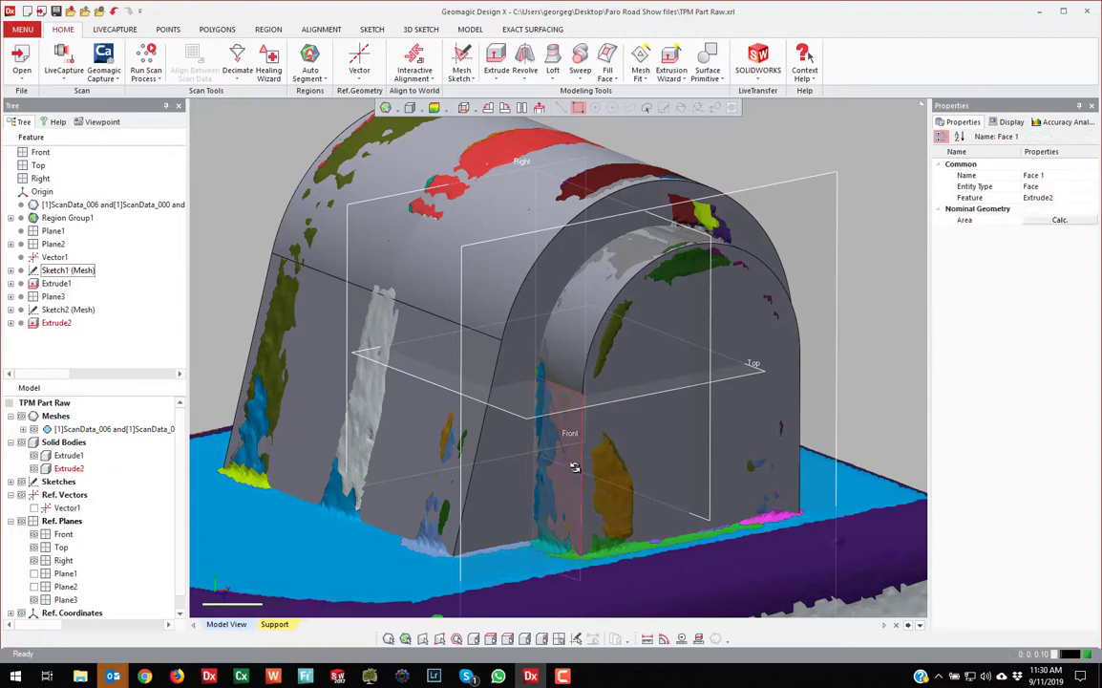
click(53, 311)
Edit Sketch2 (Mesh) in a normal view and draw a circle of about 4.35 mm radius at the origin
right_click(53, 311)
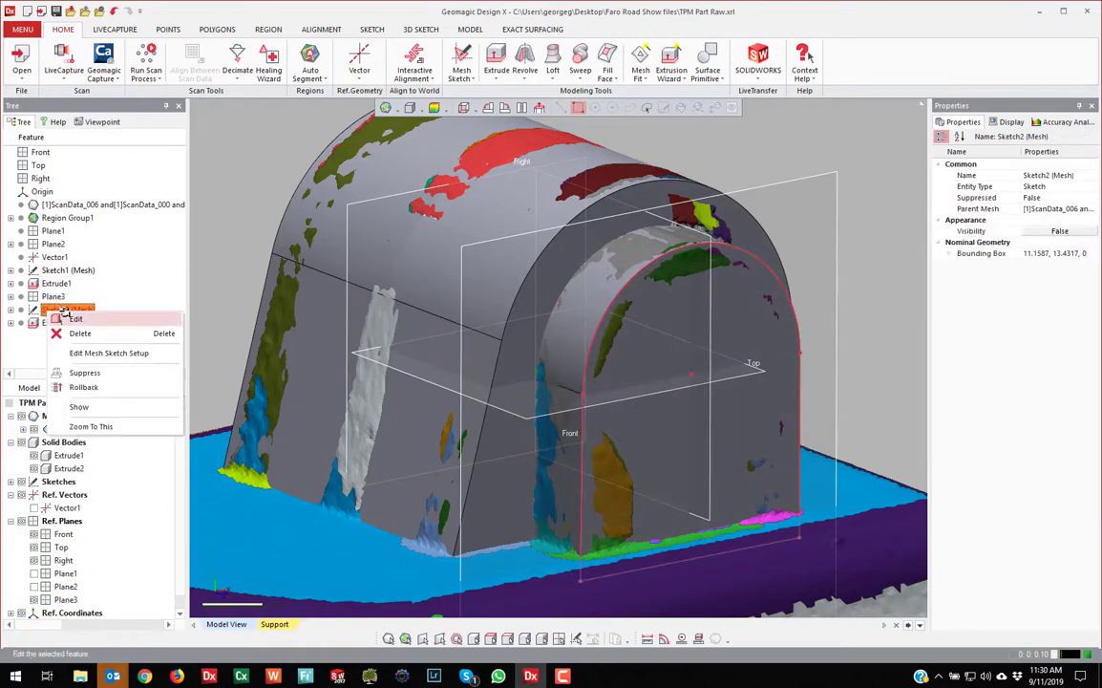
click(59, 319)
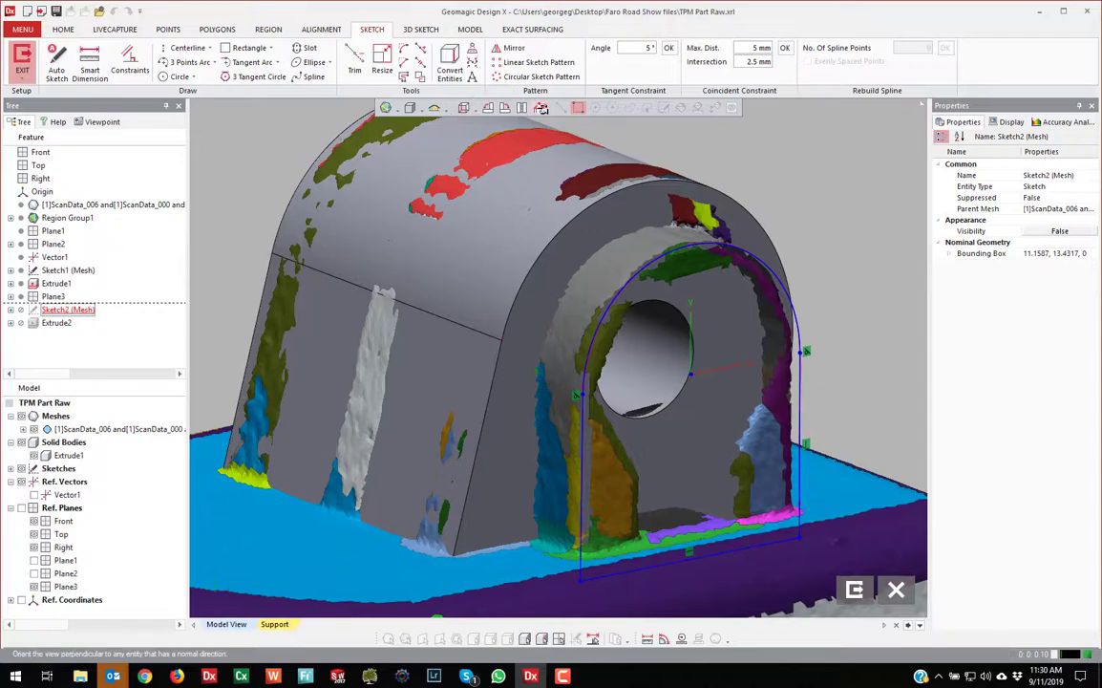
click(541, 108)
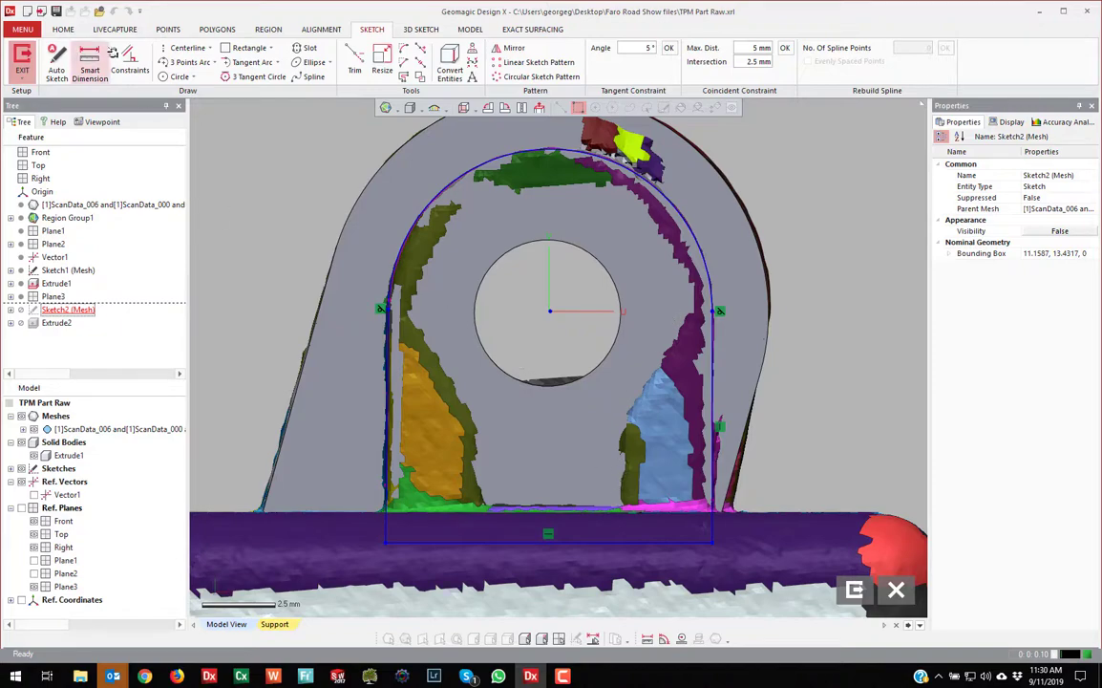
click(174, 77)
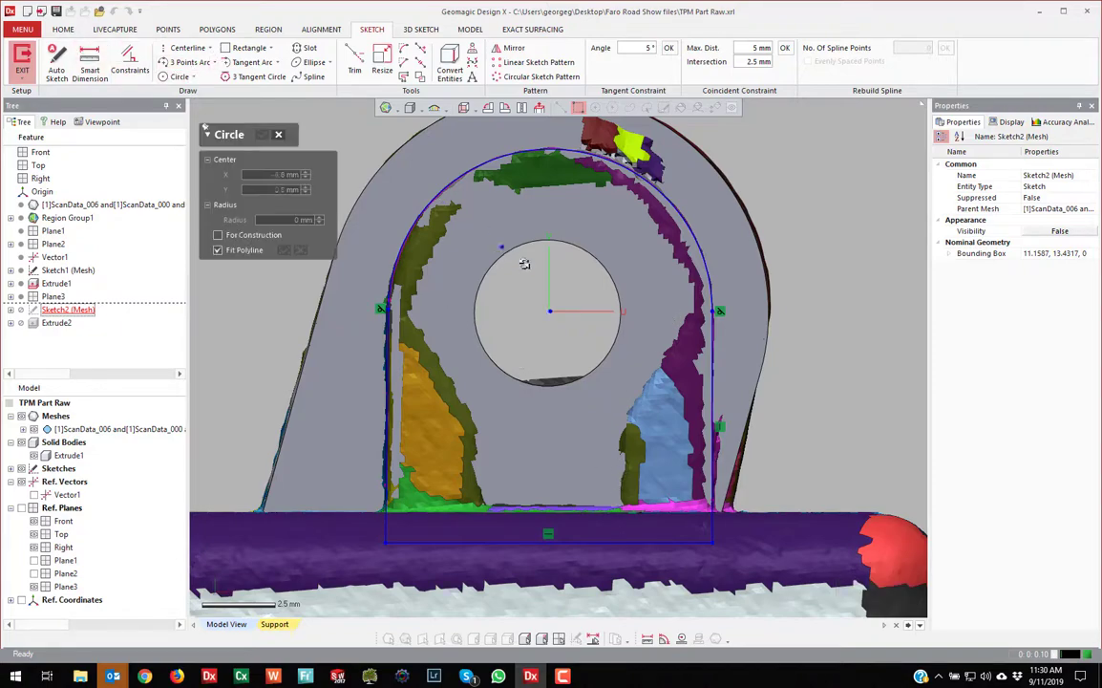
click(549, 311)
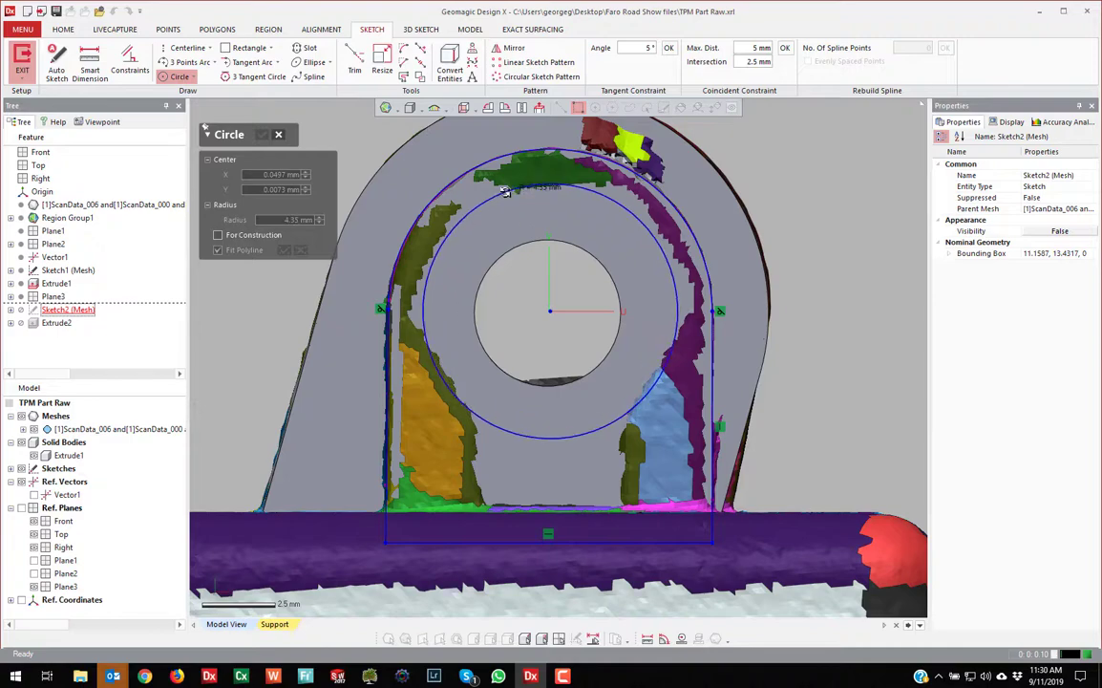
click(523, 423)
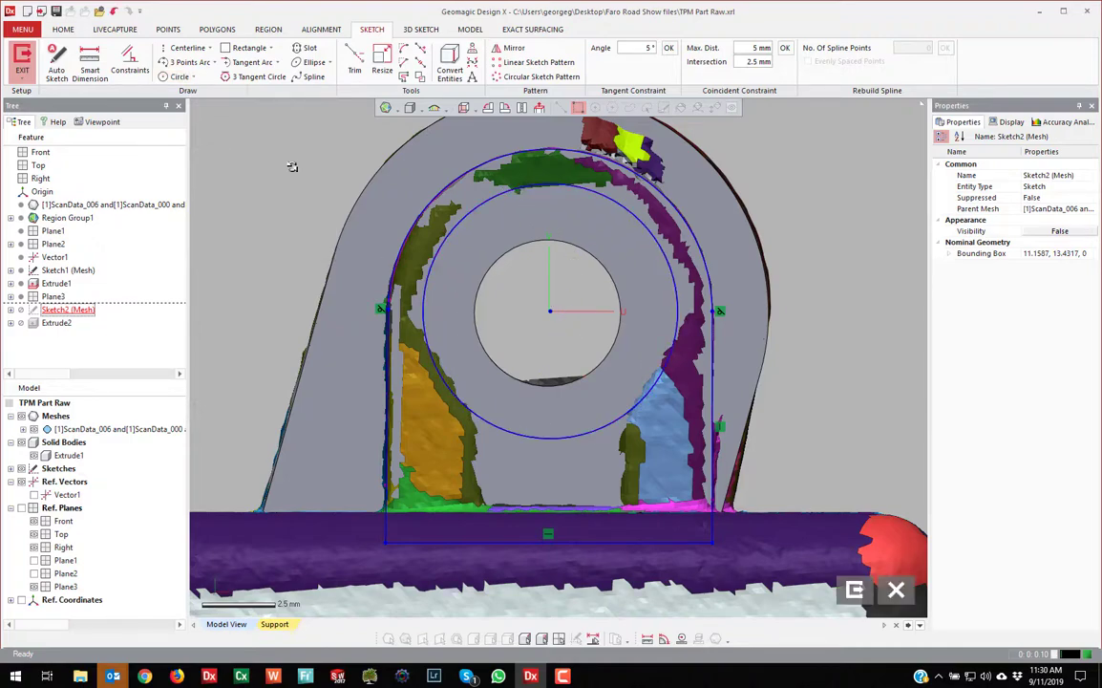
click(209, 47)
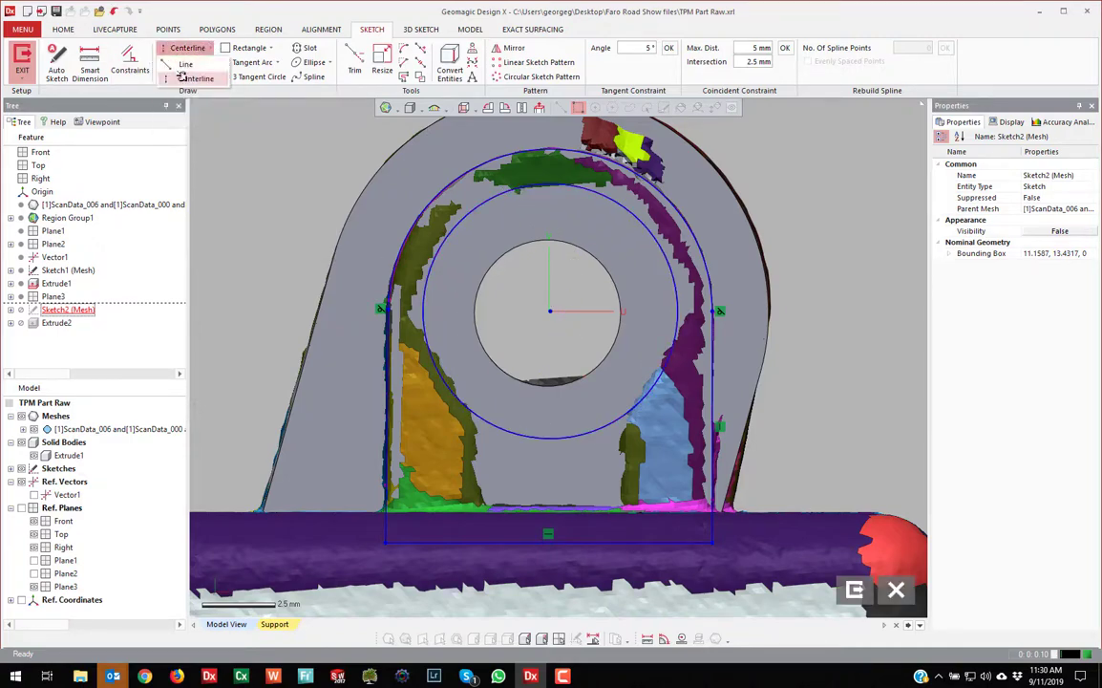
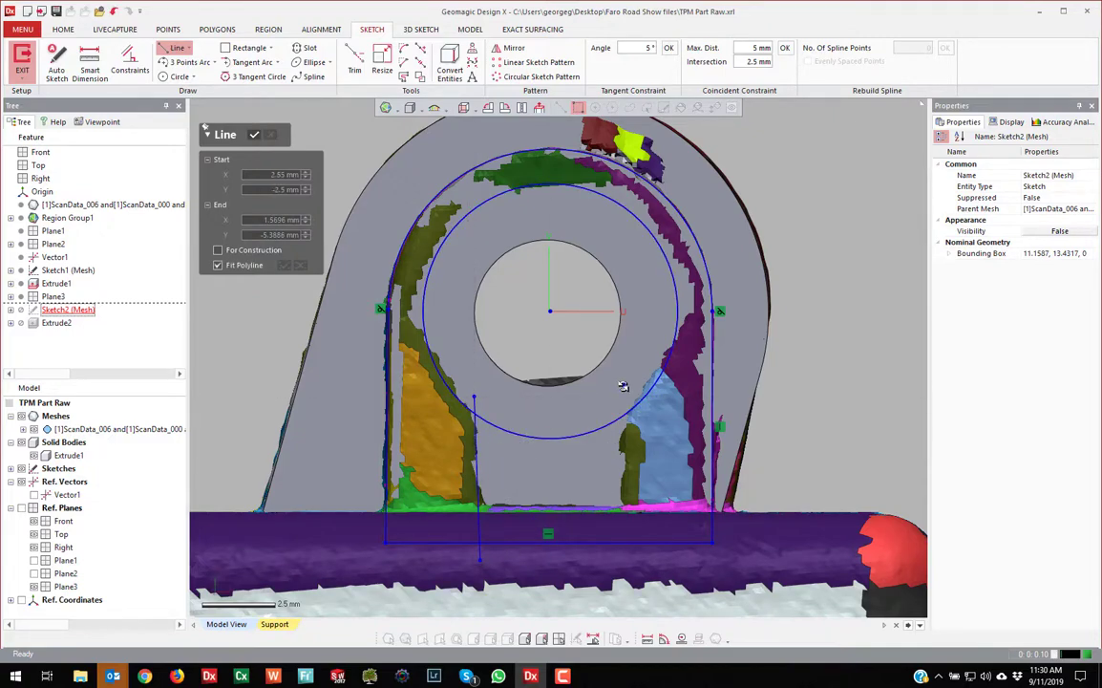
Trim the circle's bottom arc and the bottom line between the legs, then exit Sketch2
key(Escape)
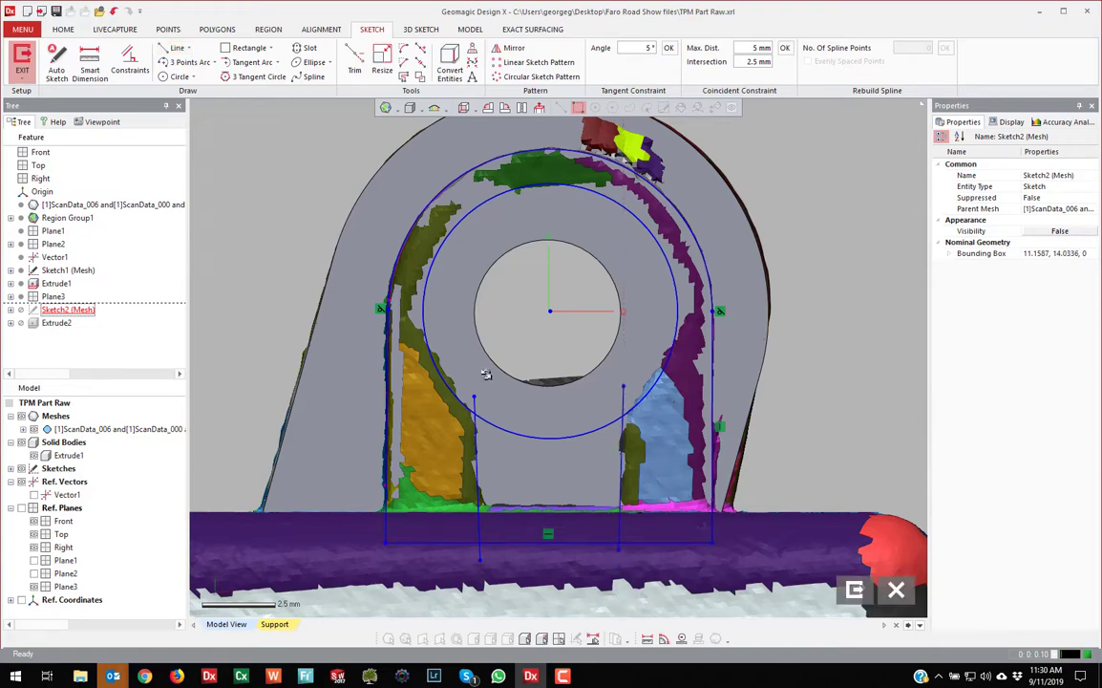
click(353, 63)
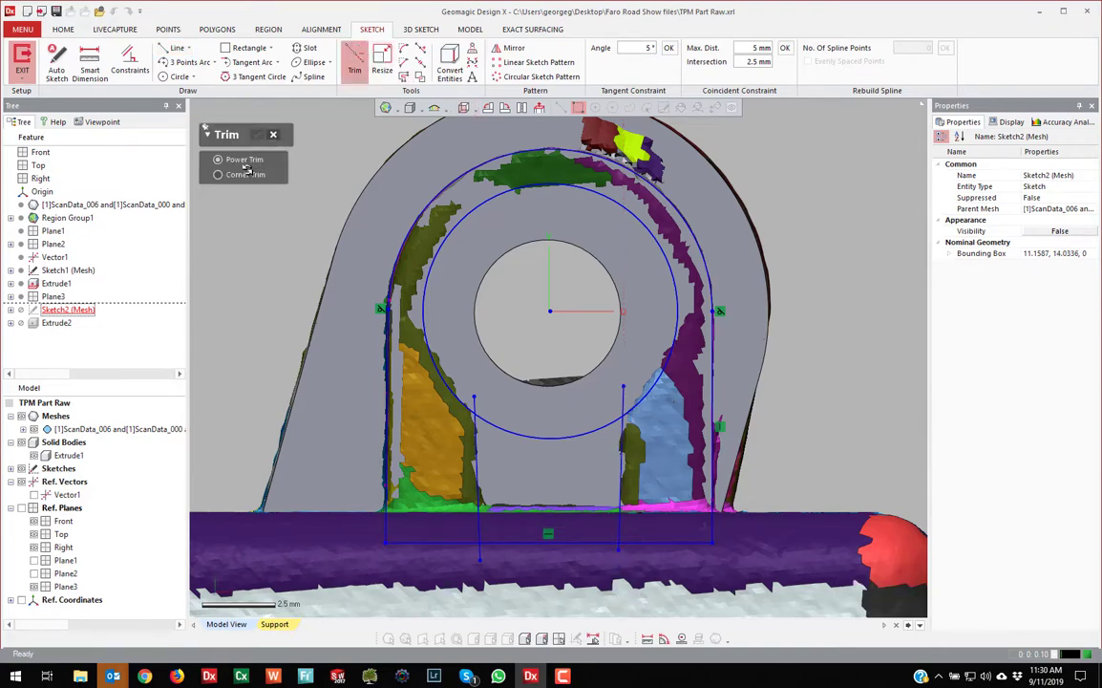
click(502, 419)
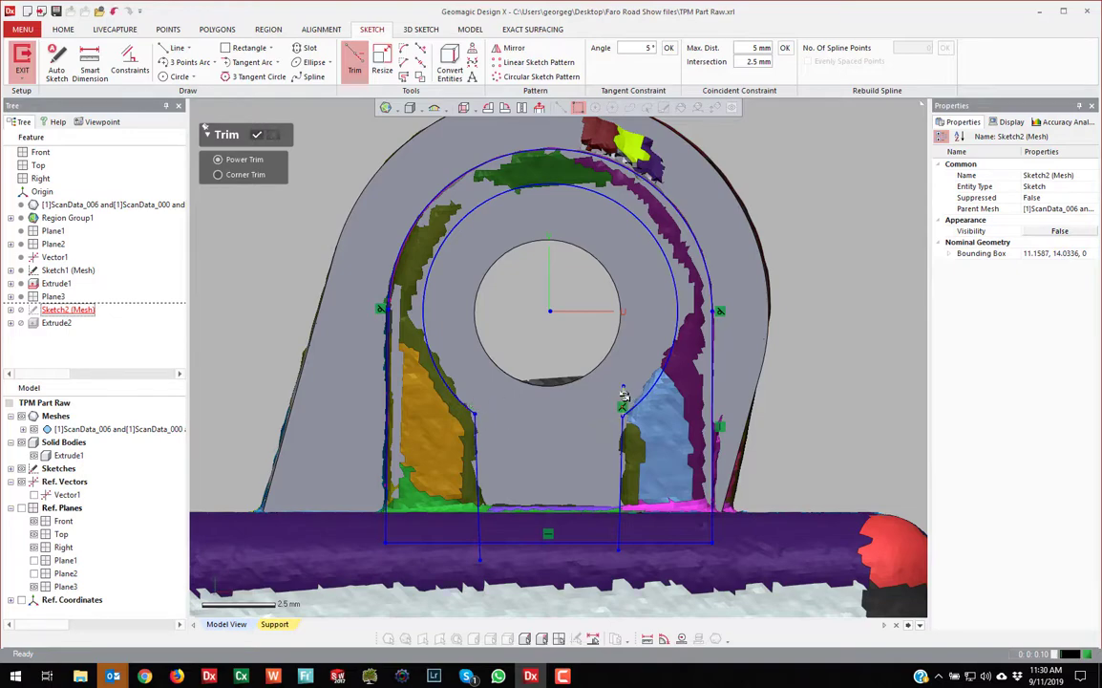
click(521, 542)
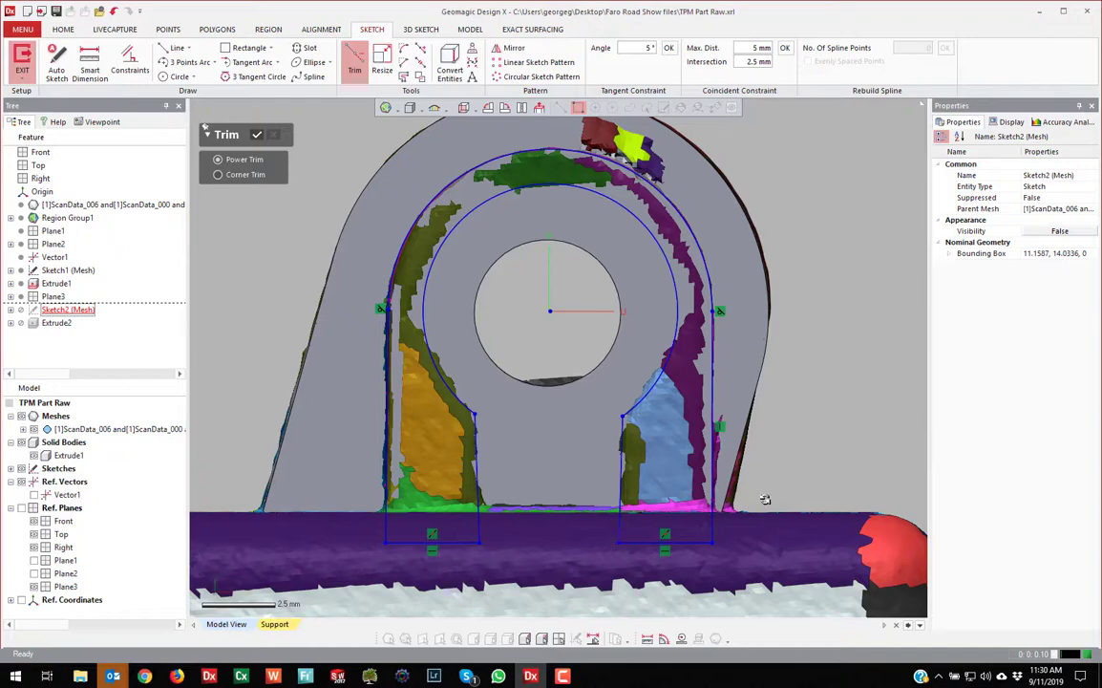
scroll(719, 435, down, 2)
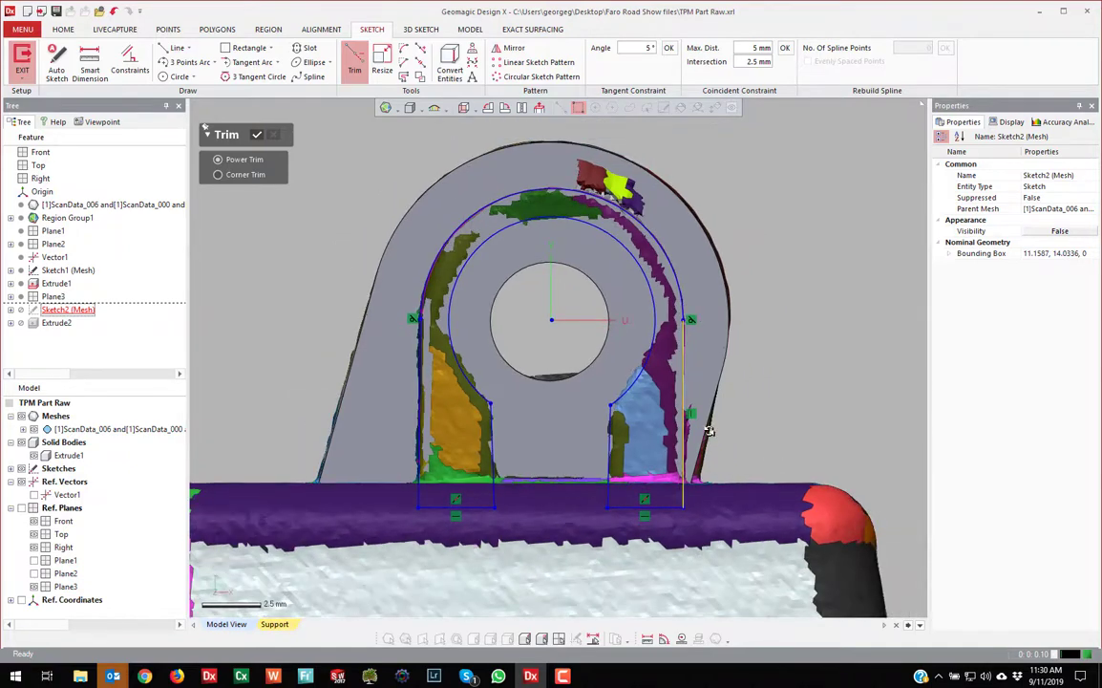
click(255, 135)
click(855, 591)
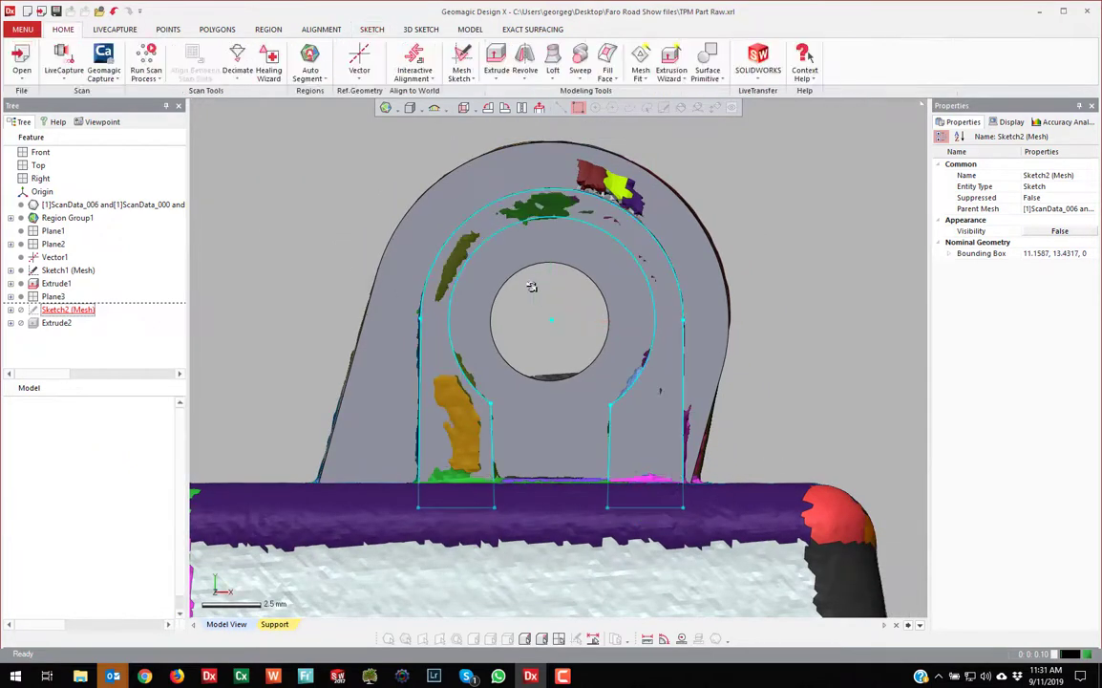
Orbit around the scanned part and select the Right reference plane
scroll(531, 287, down, 4)
mouse_move(448, 320)
right_down()
mouse_move(620, 351)
mouse_move(556, 297)
mouse_move(760, 201)
right_up()
scroll(557, 297, up, 4)
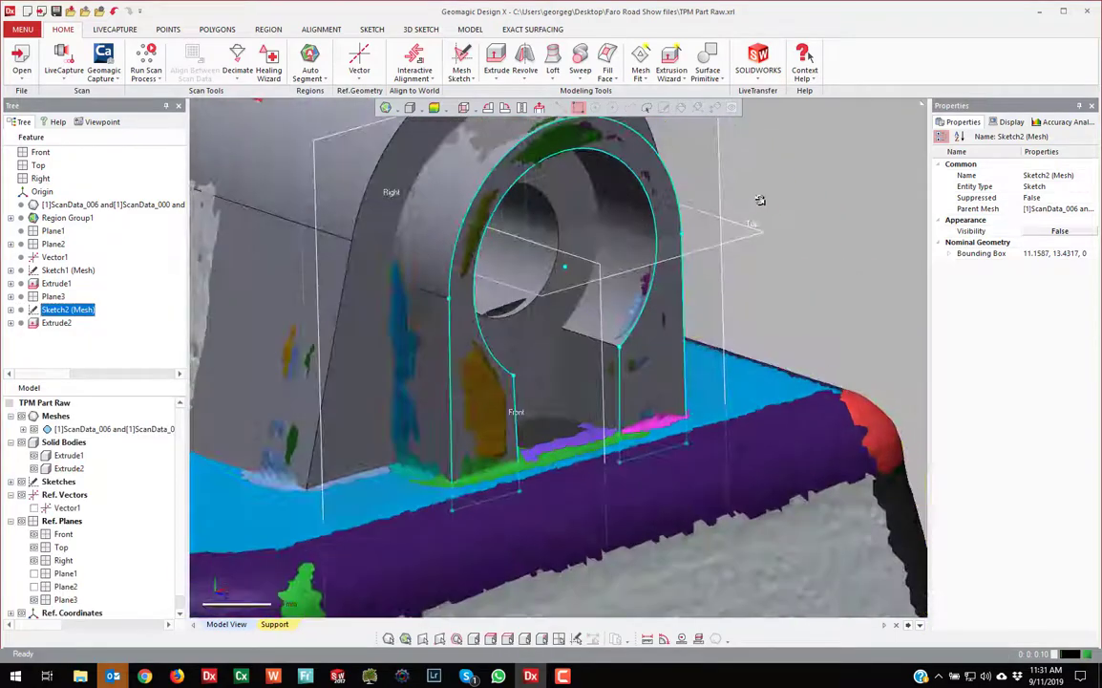
click(760, 202)
scroll(633, 241, down, 5)
mouse_move(633, 241)
right_down()
mouse_move(586, 288)
mouse_move(593, 154)
mouse_move(649, 167)
mouse_move(641, 191)
right_up()
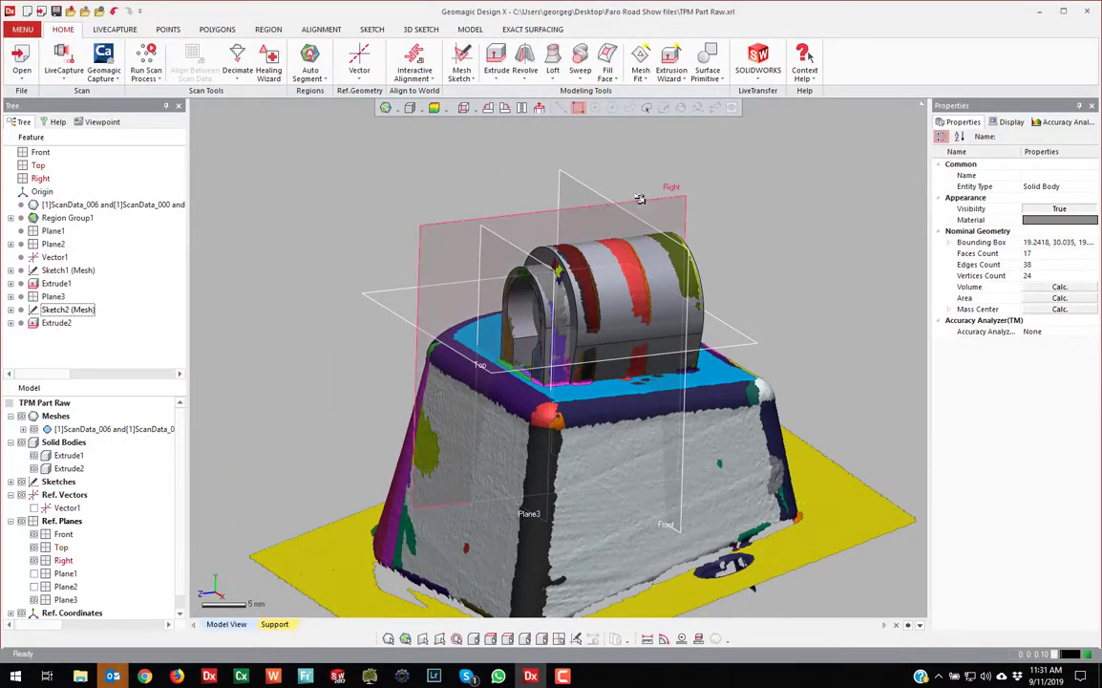
click(641, 196)
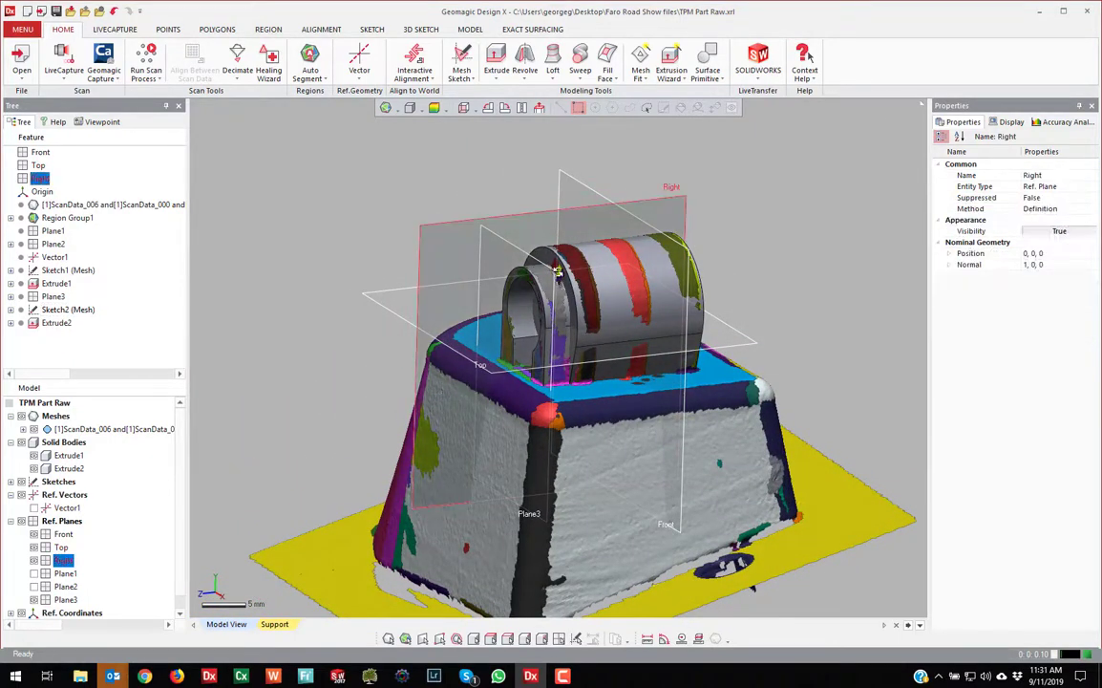
Create mesh sketch Sketch3 on the Right plane with a widened silhouette range
right_click(731, 187)
click(747, 153)
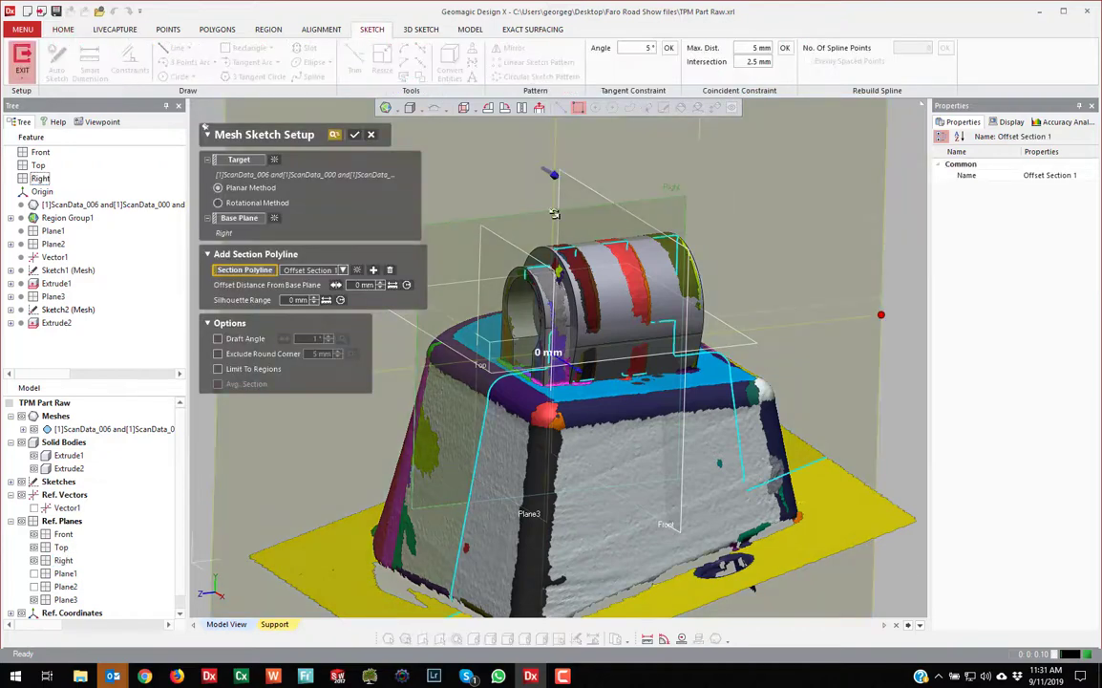
drag(561, 176, 654, 389)
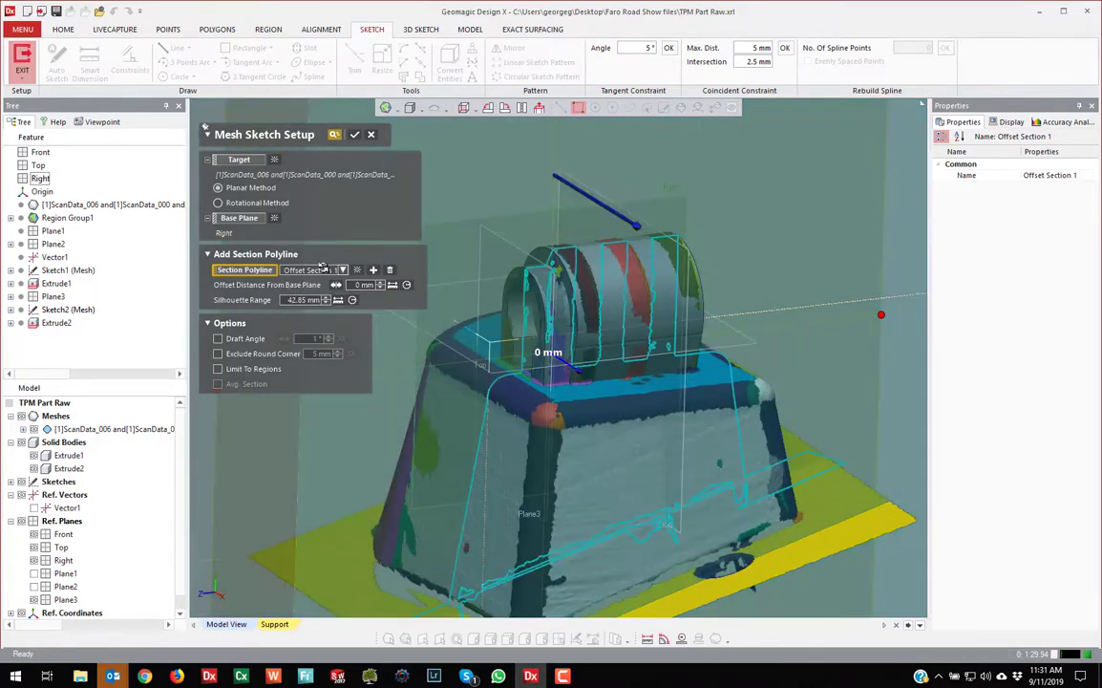
scroll(425, 261, down, 6)
right_drag(572, 253, 585, 349)
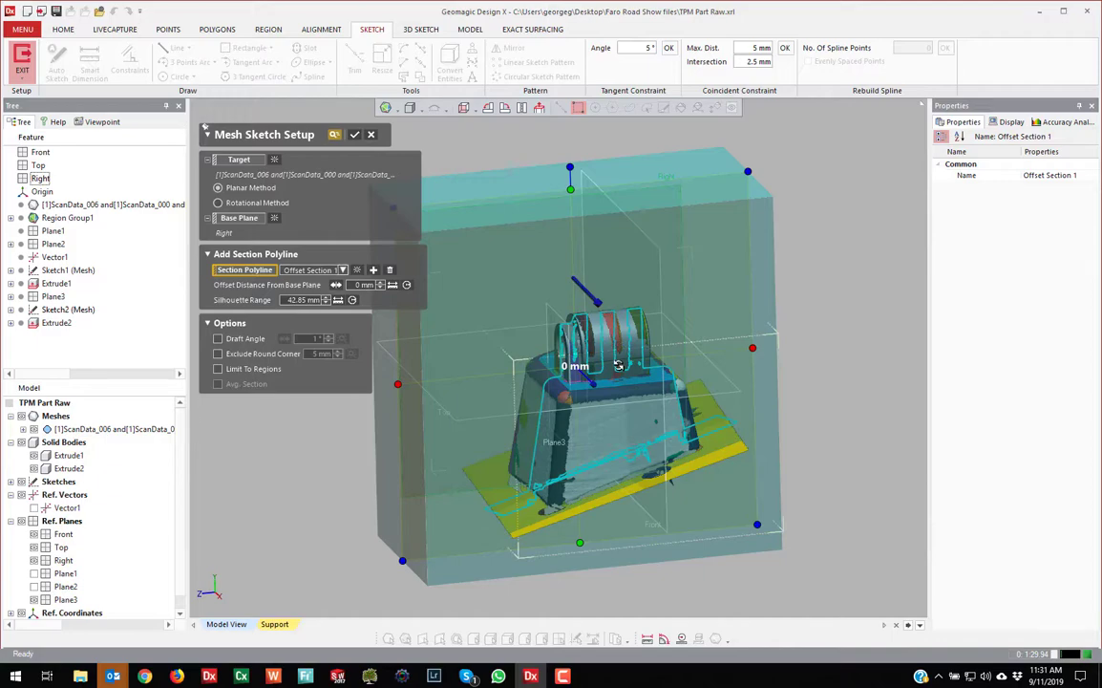
click(353, 134)
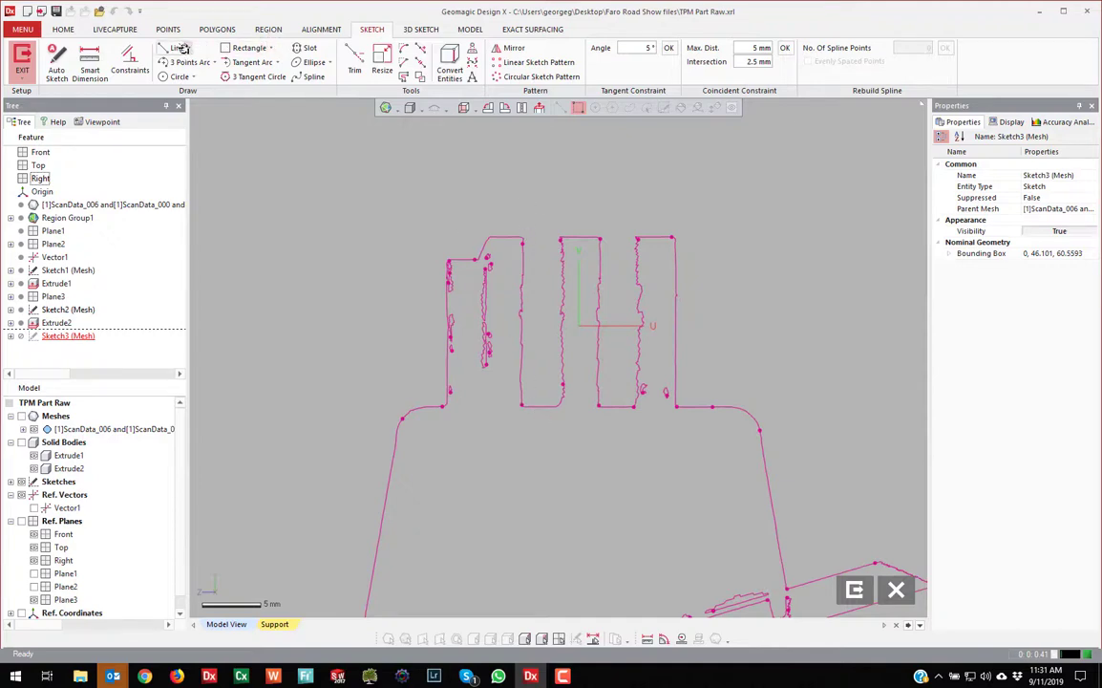
Draw two tall rectangles over the left and right slot gaps, adjust an edge, and exit Sketch3
click(249, 47)
click(525, 198)
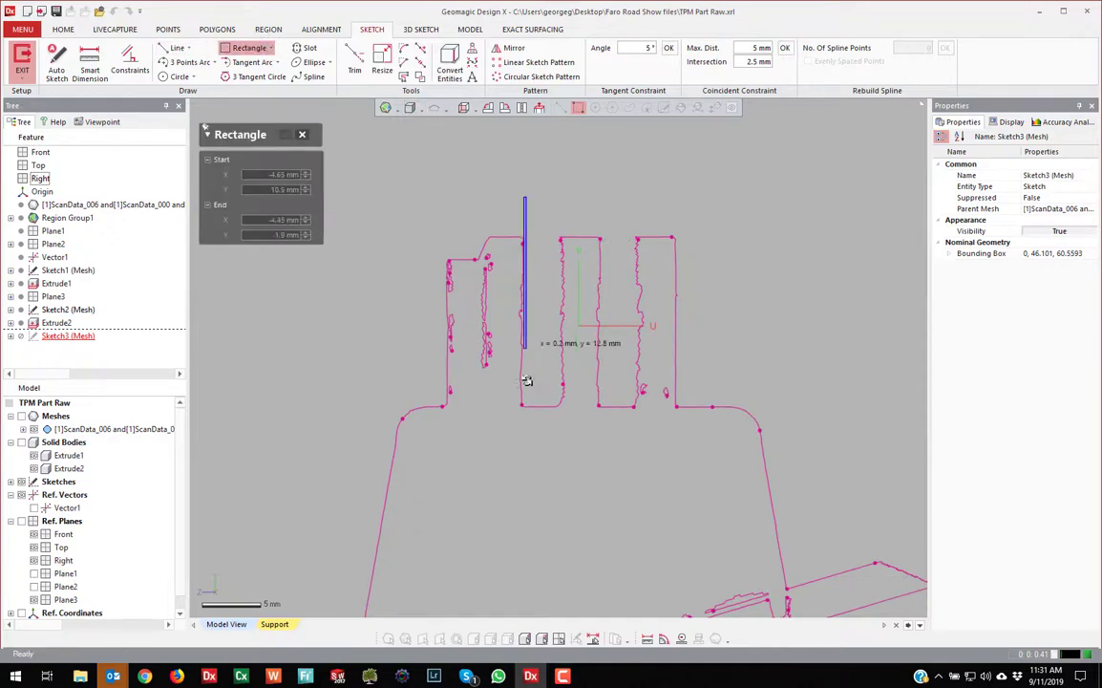
click(571, 492)
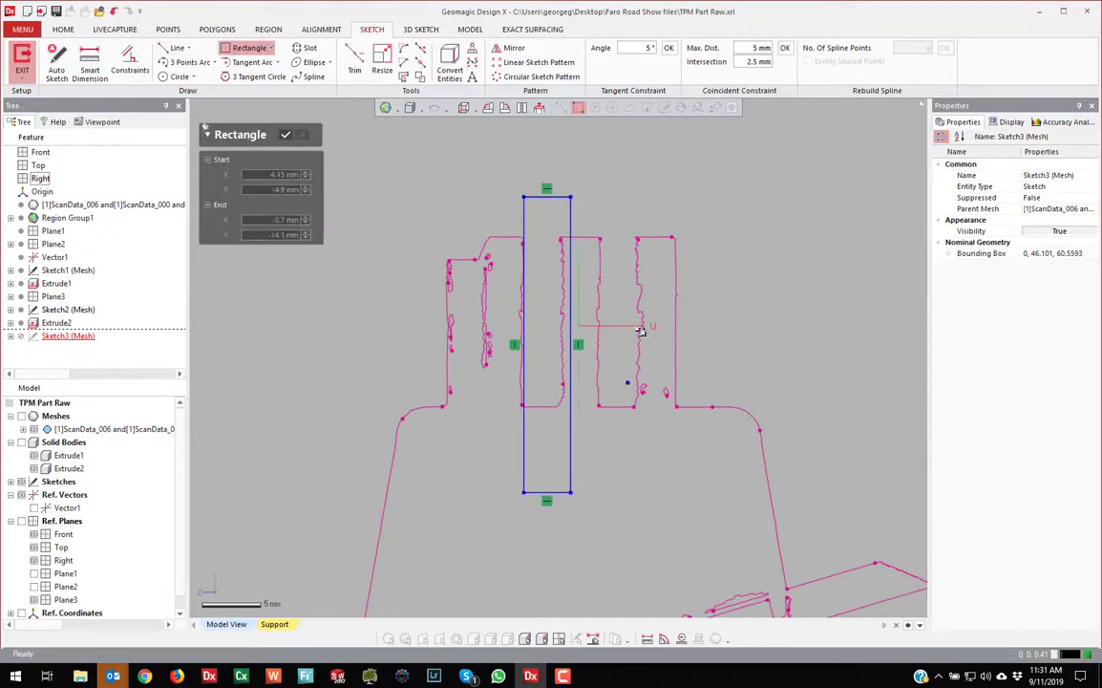
click(641, 512)
key(Escape)
mouse_move(640, 268)
mouse_down()
mouse_move(607, 275)
mouse_move(568, 258)
mouse_move(576, 315)
mouse_move(525, 325)
mouse_move(521, 377)
mouse_move(520, 292)
mouse_up()
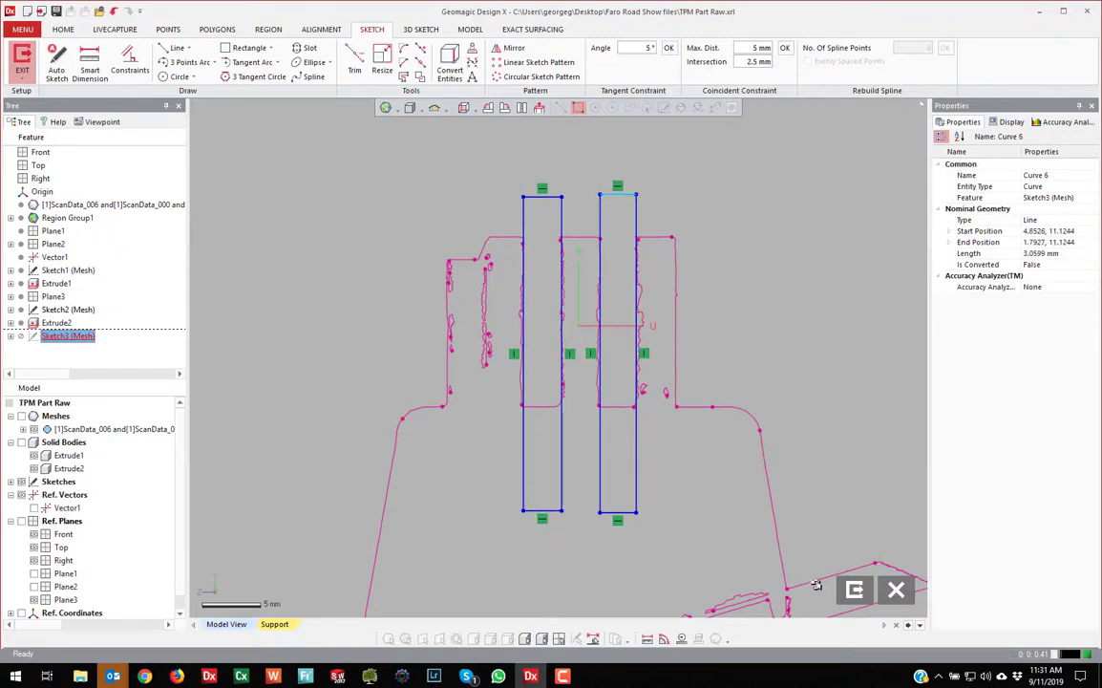
click(855, 589)
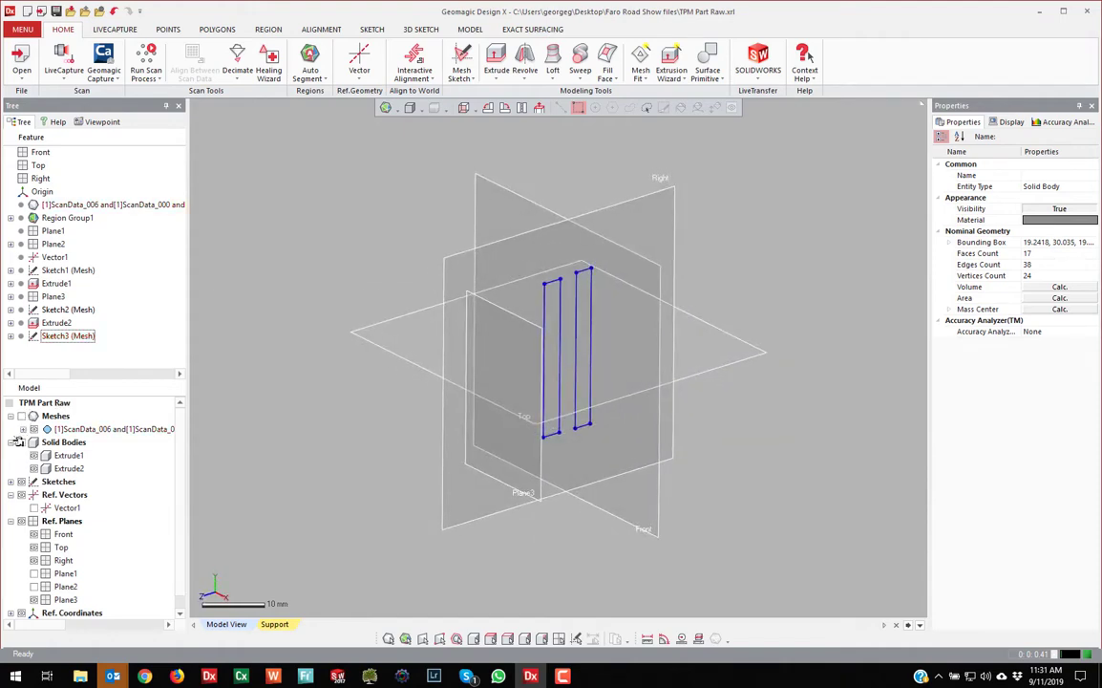
Cut-extrude Sketch3's rectangles mid-plane, 60 mm through the body, as Extrude3 (Cut)
click(21, 442)
right_drag(516, 386, 594, 408)
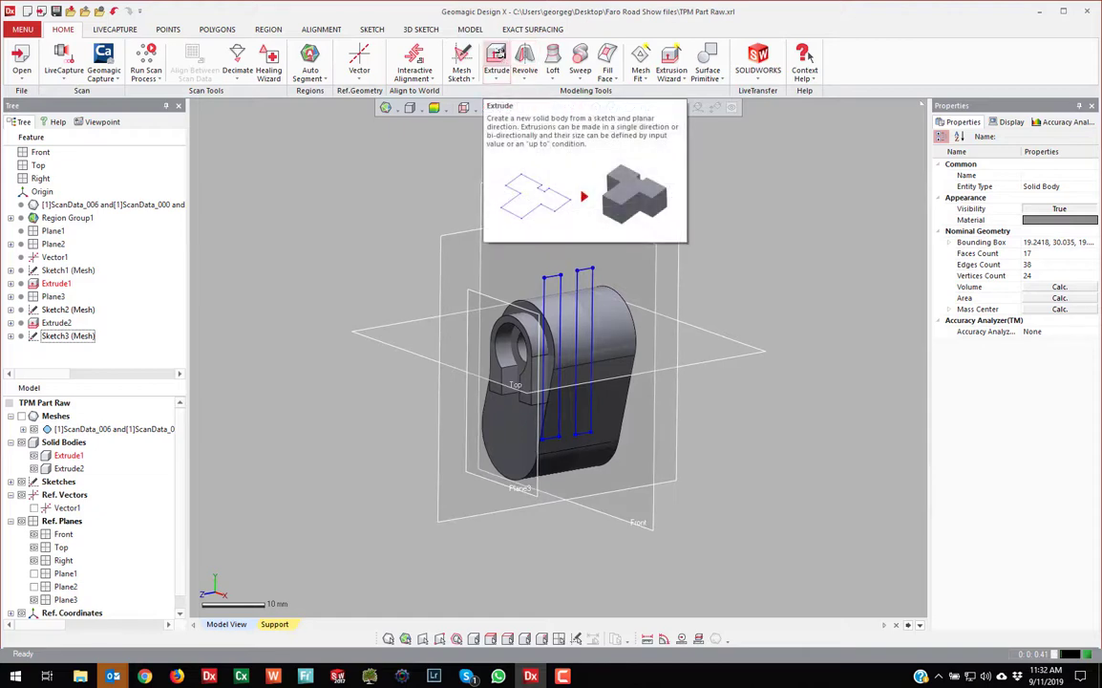
click(498, 56)
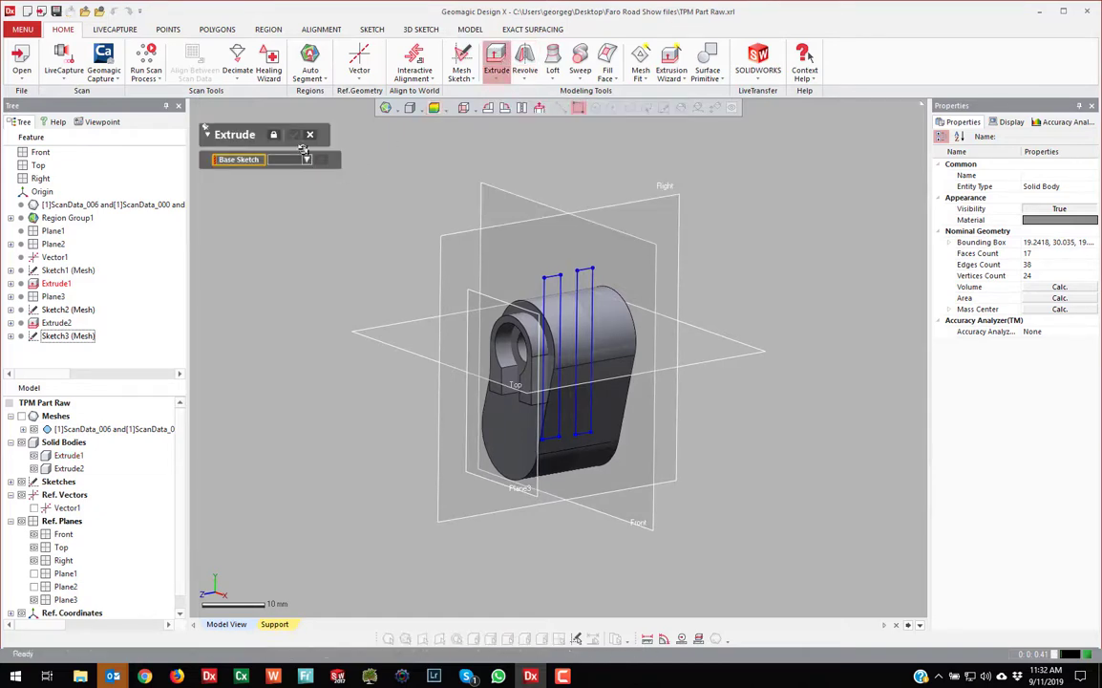
click(557, 273)
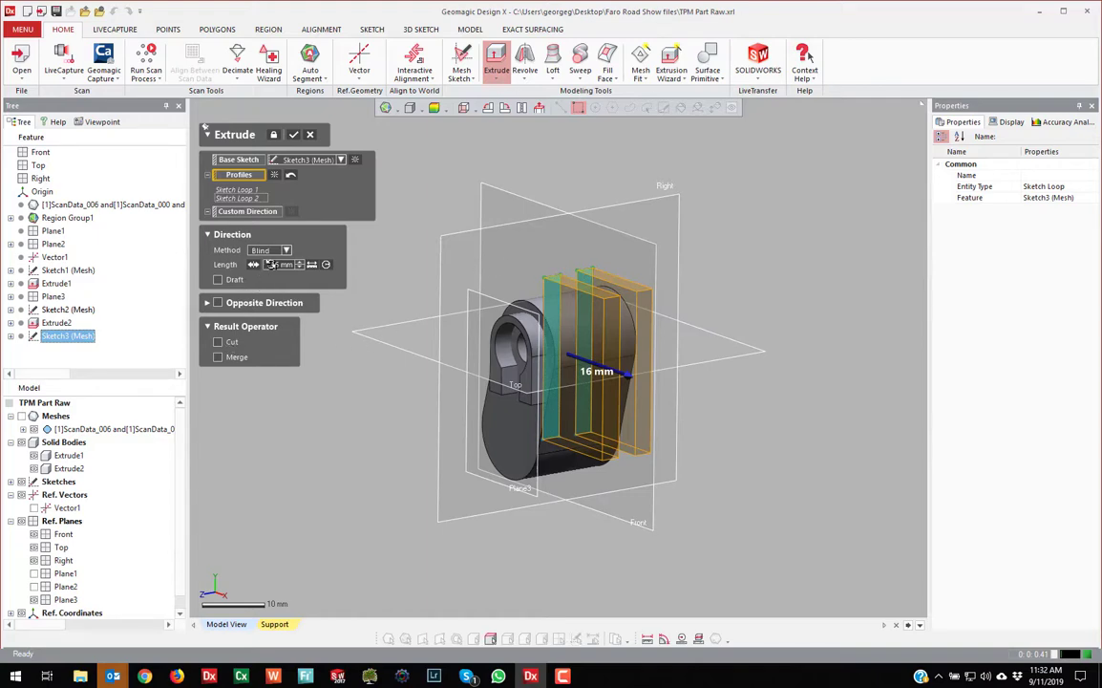
click(281, 249)
click(266, 328)
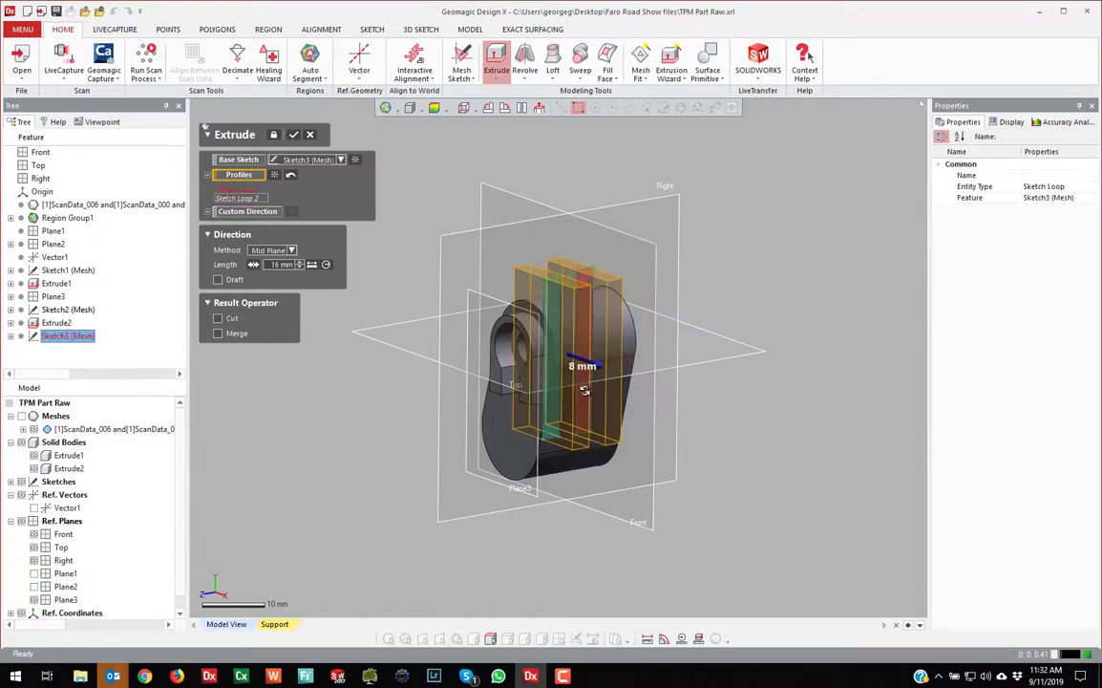
drag(628, 375, 674, 401)
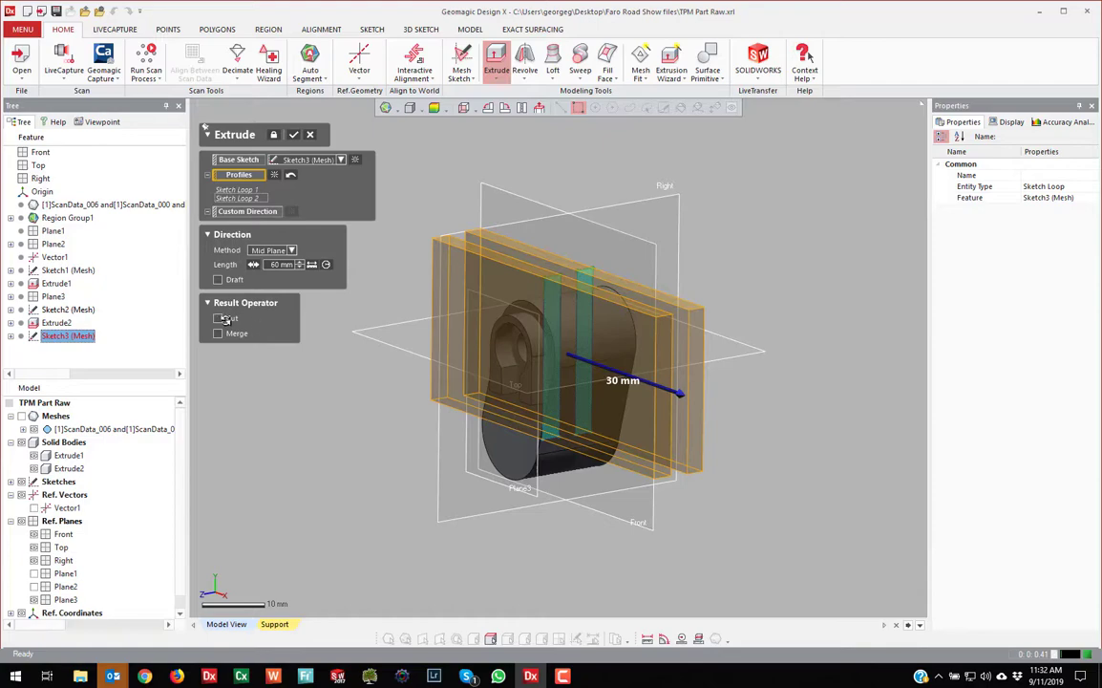
click(295, 133)
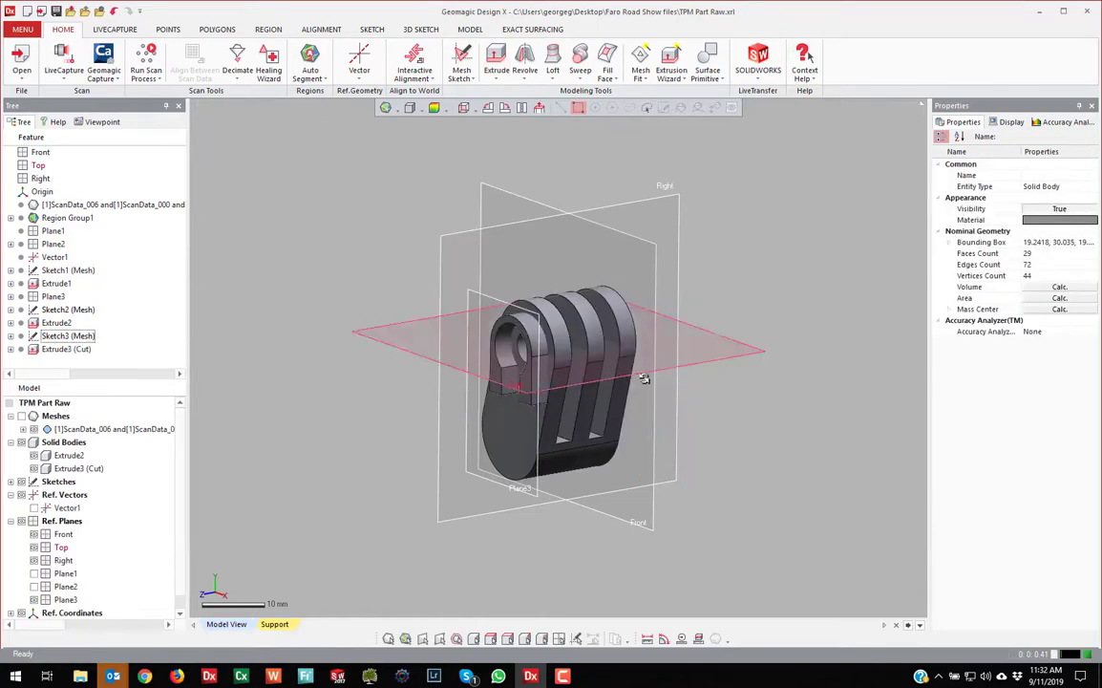
Show the scan mesh and orbit to compare the three-finned body against the scanned fins
click(20, 417)
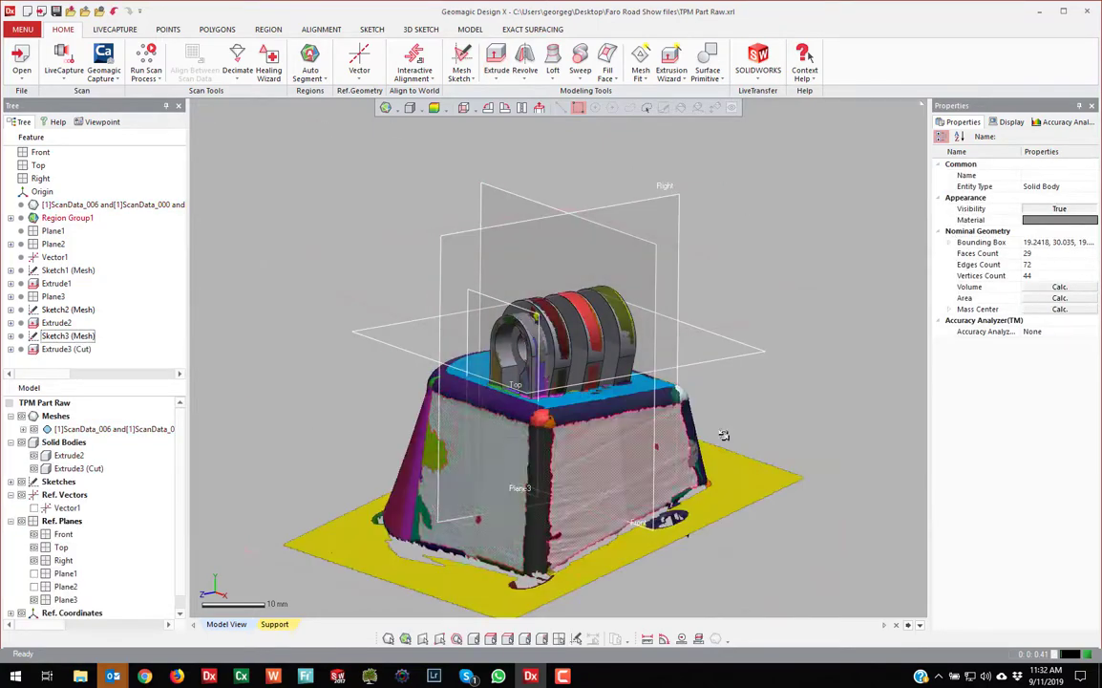
right_drag(723, 435, 781, 368)
right_drag(564, 489, 566, 478)
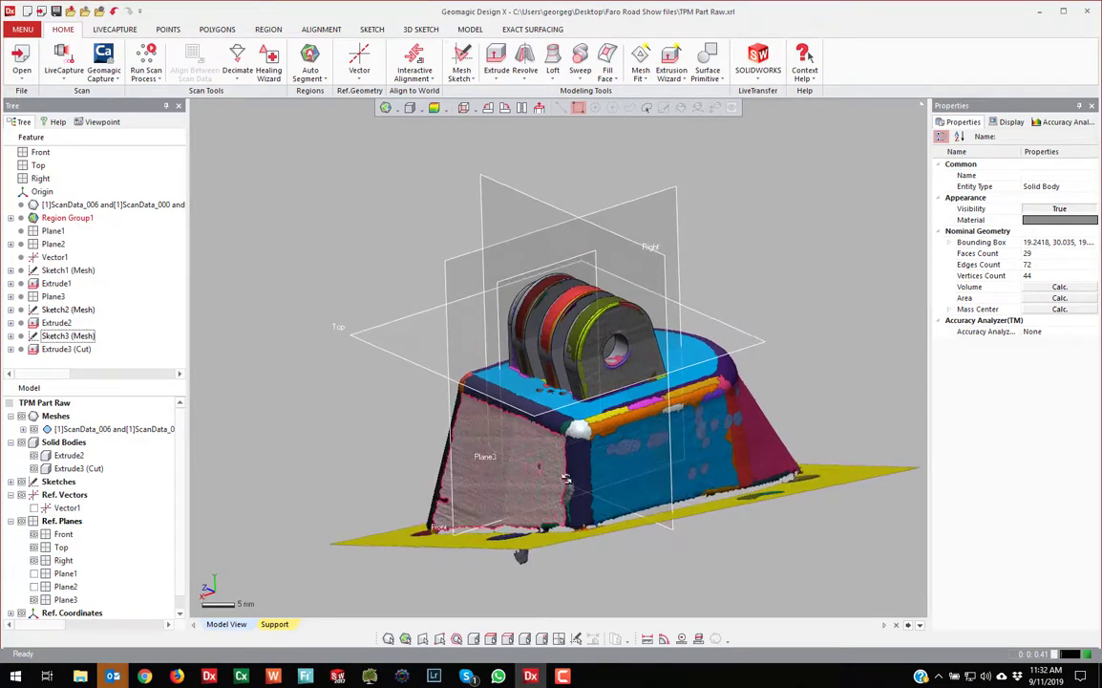
scroll(616, 416, down, 3)
scroll(602, 384, up, 5)
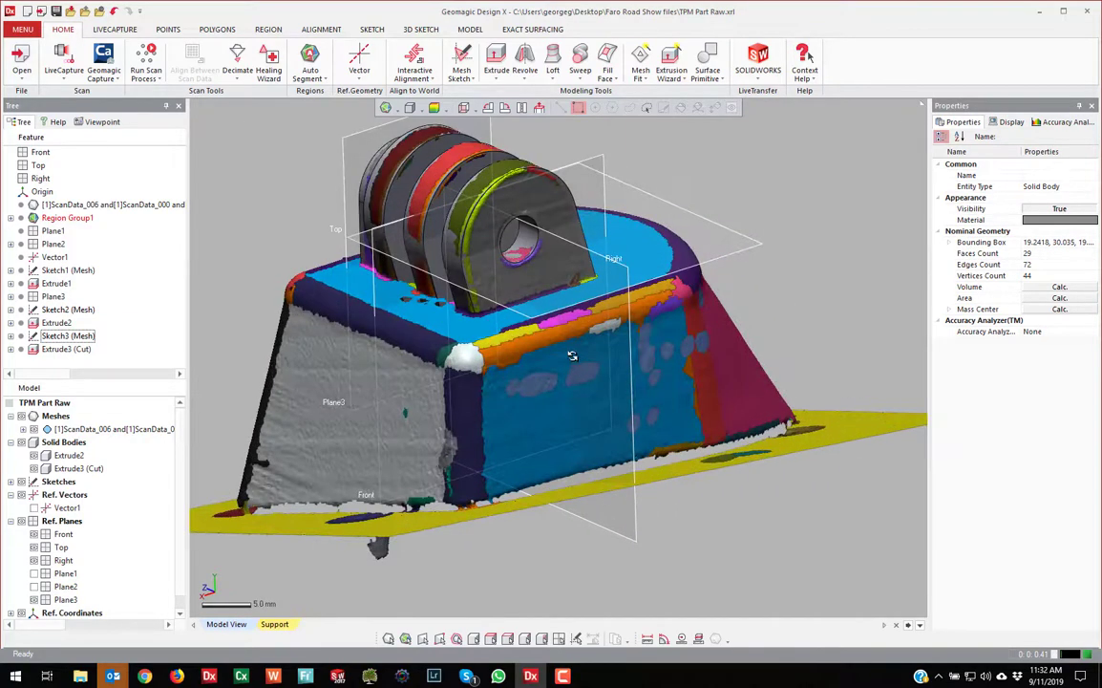
right_drag(571, 355, 474, 236)
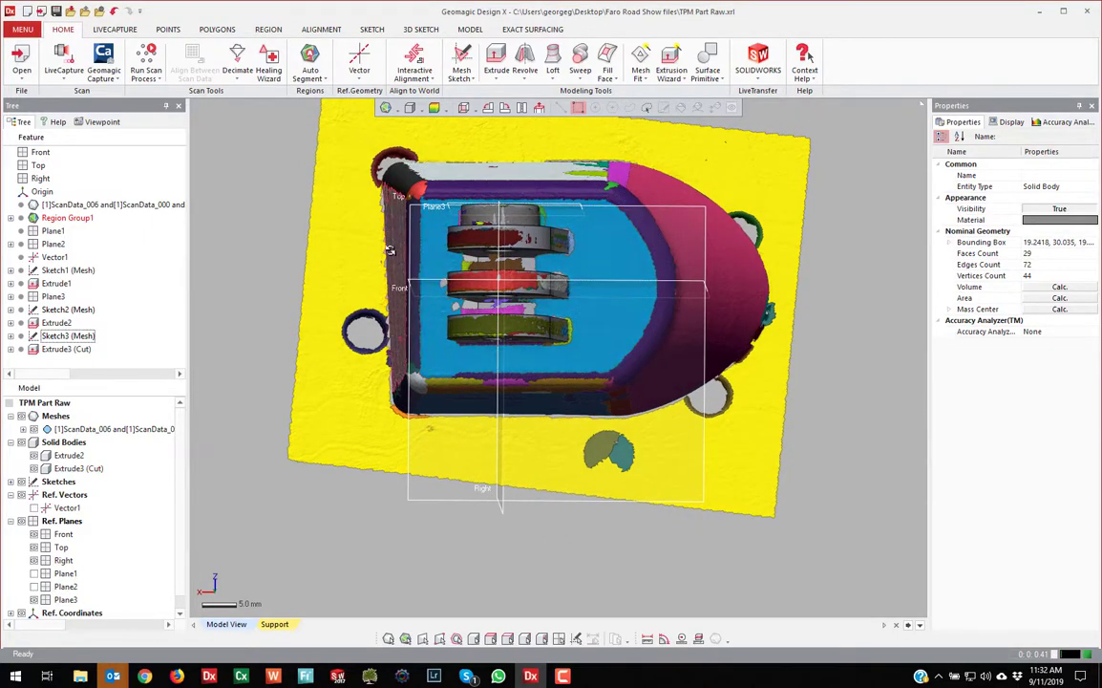
right_drag(396, 311, 425, 186)
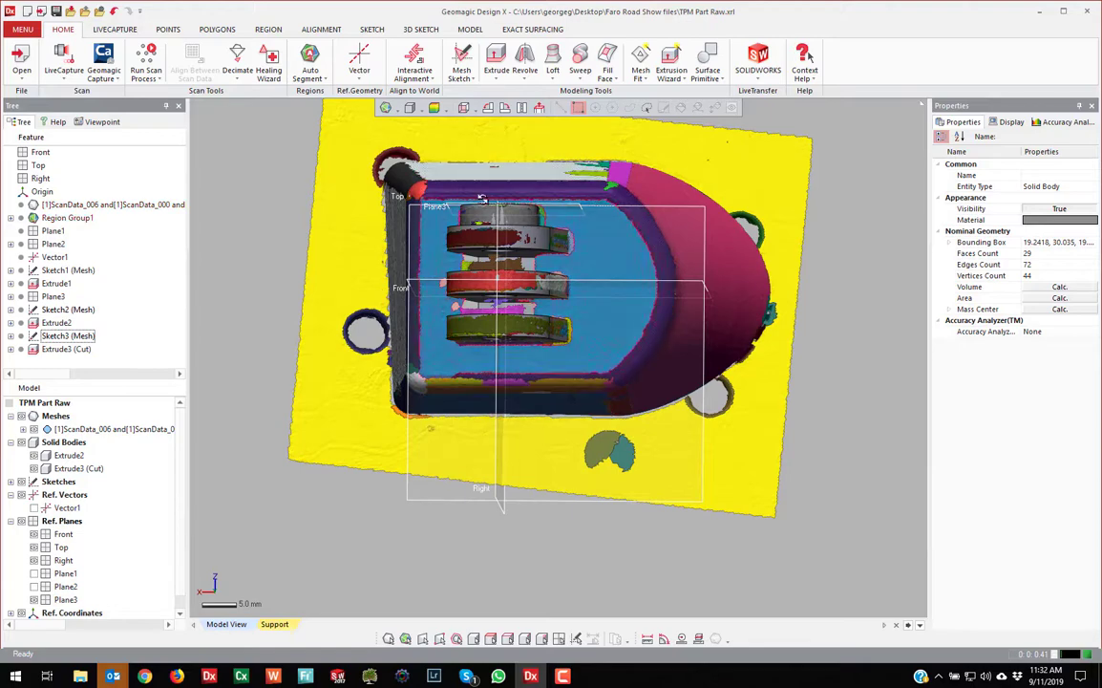
right_drag(648, 185, 581, 401)
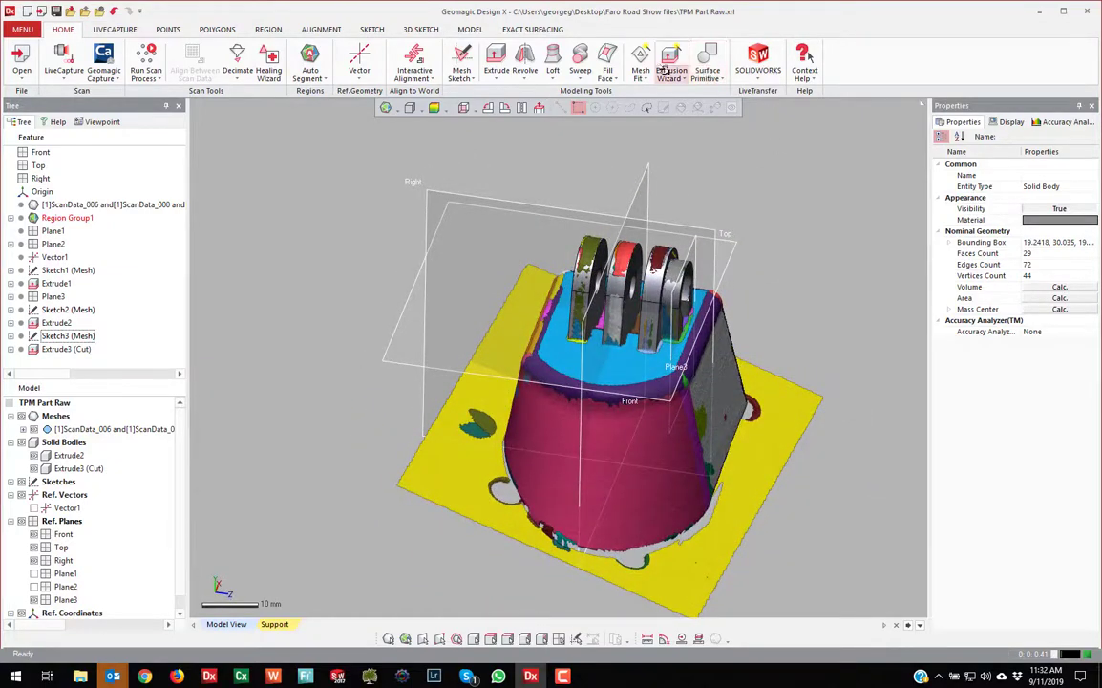
Extract the base, top and three flat side regions as planar surfaces Surface Plane1–5
click(716, 82)
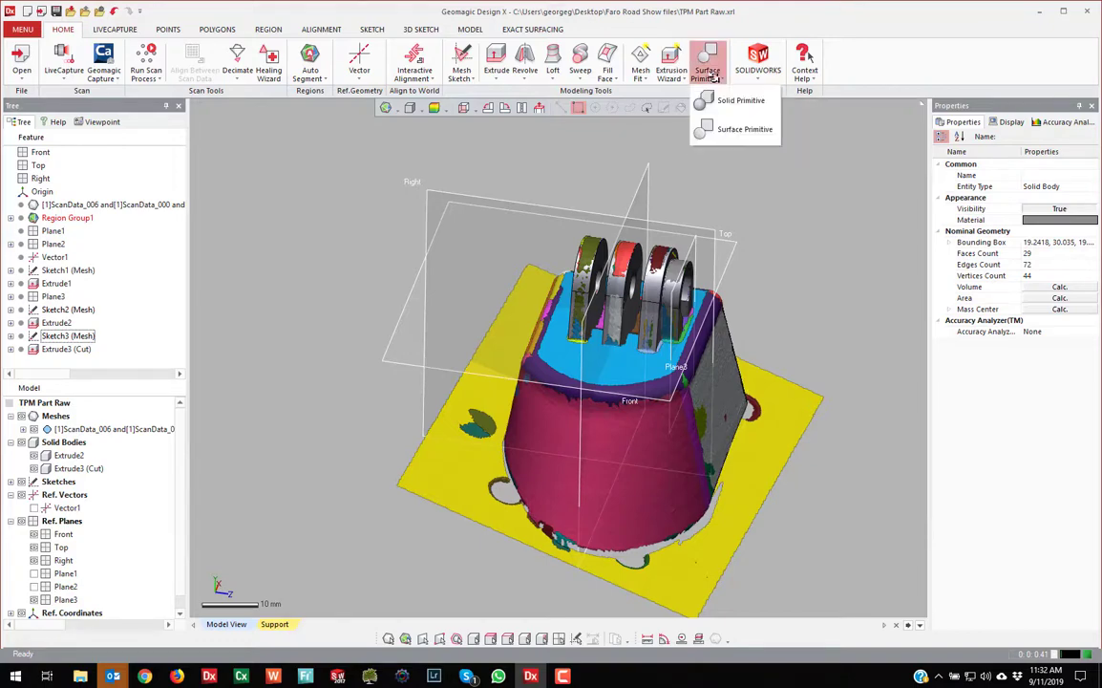
click(737, 129)
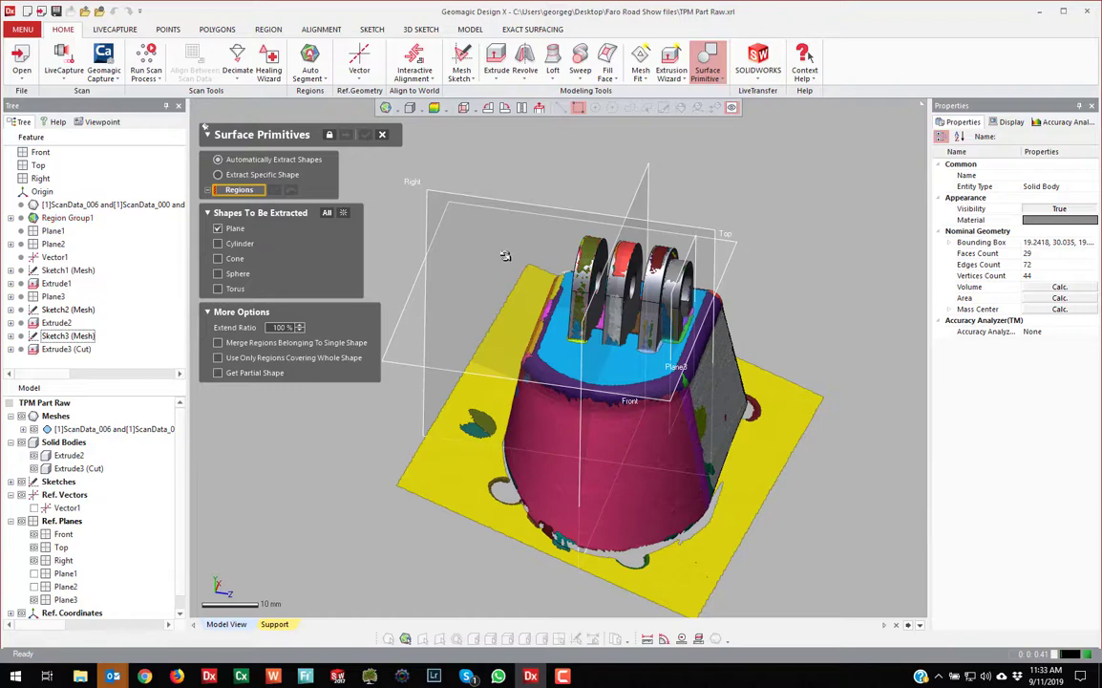
click(444, 458)
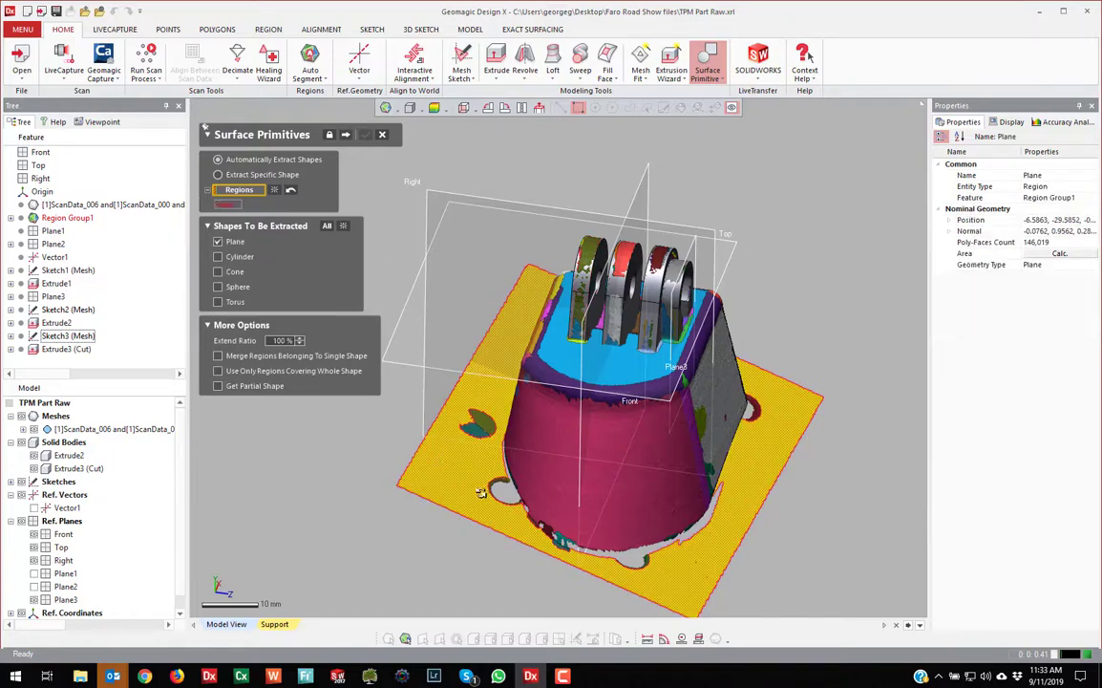
click(631, 358)
click(731, 381)
right_drag(429, 380, 894, 429)
click(521, 359)
click(428, 377)
right_drag(429, 378, 342, 124)
right_drag(703, 424, 420, 267)
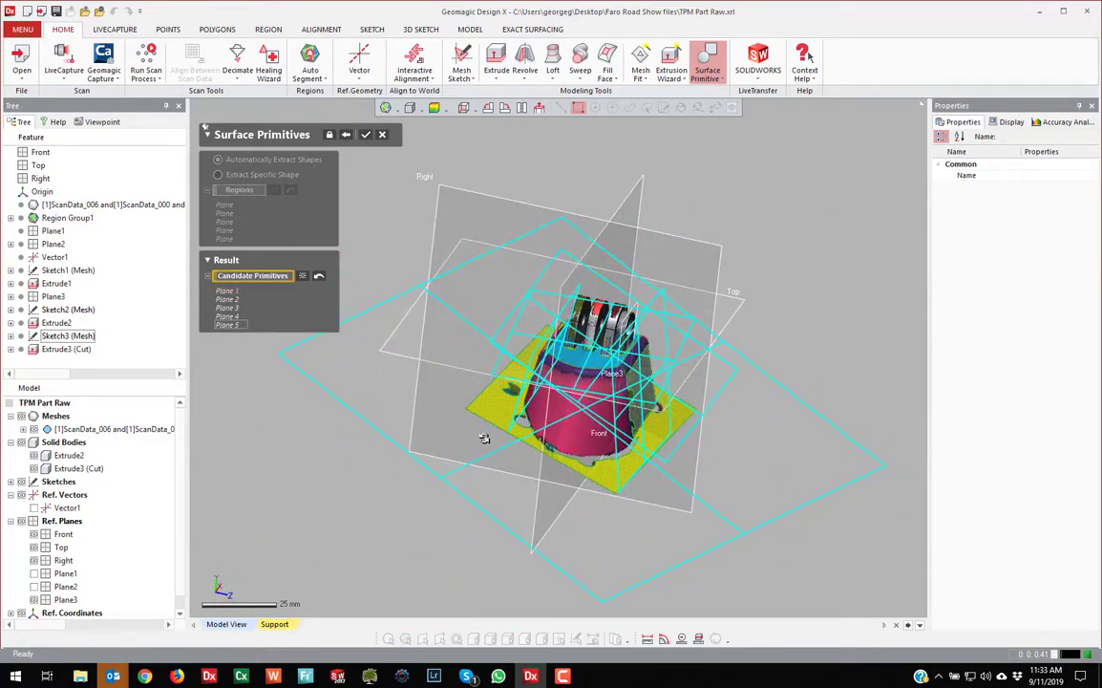
click(365, 134)
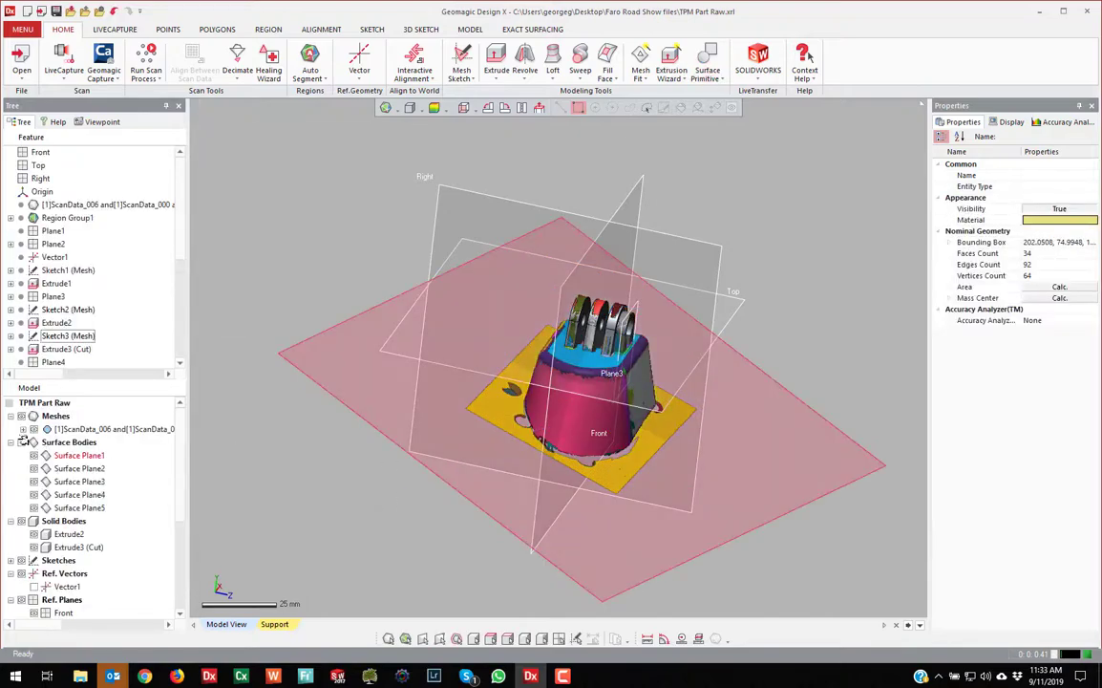
Hide the extracted surface bodies and select the mesh's flat blue top region
scroll(561, 318, up, 5)
right_drag(561, 319, 611, 431)
scroll(675, 514, down, 5)
scroll(577, 399, up, 5)
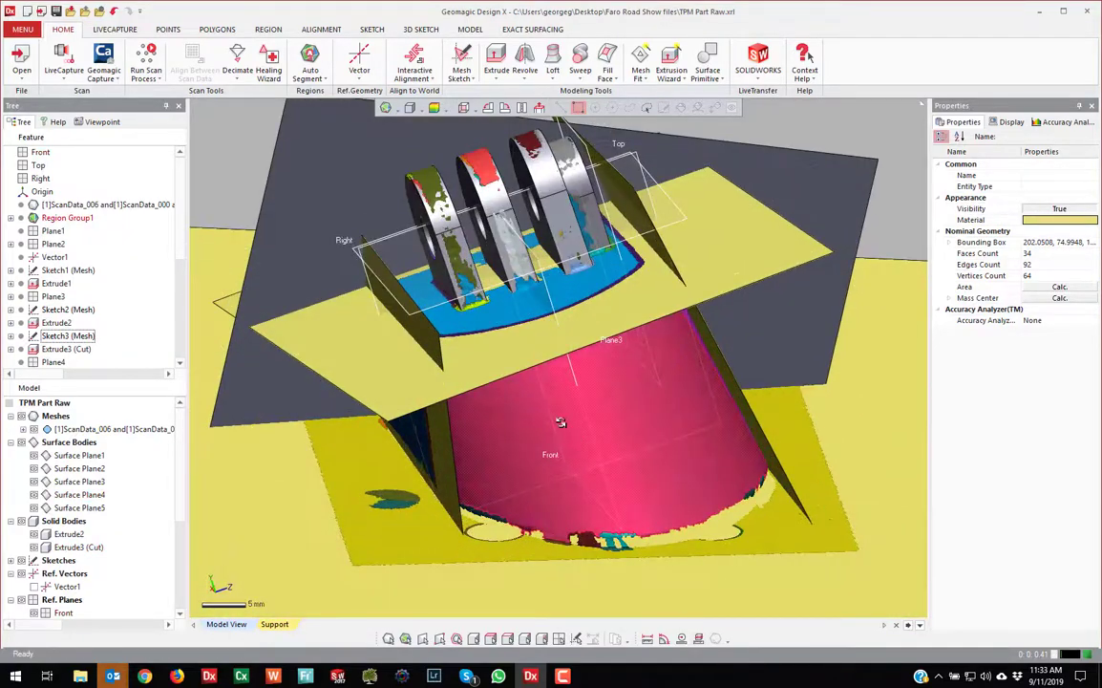
scroll(568, 427, down, 3)
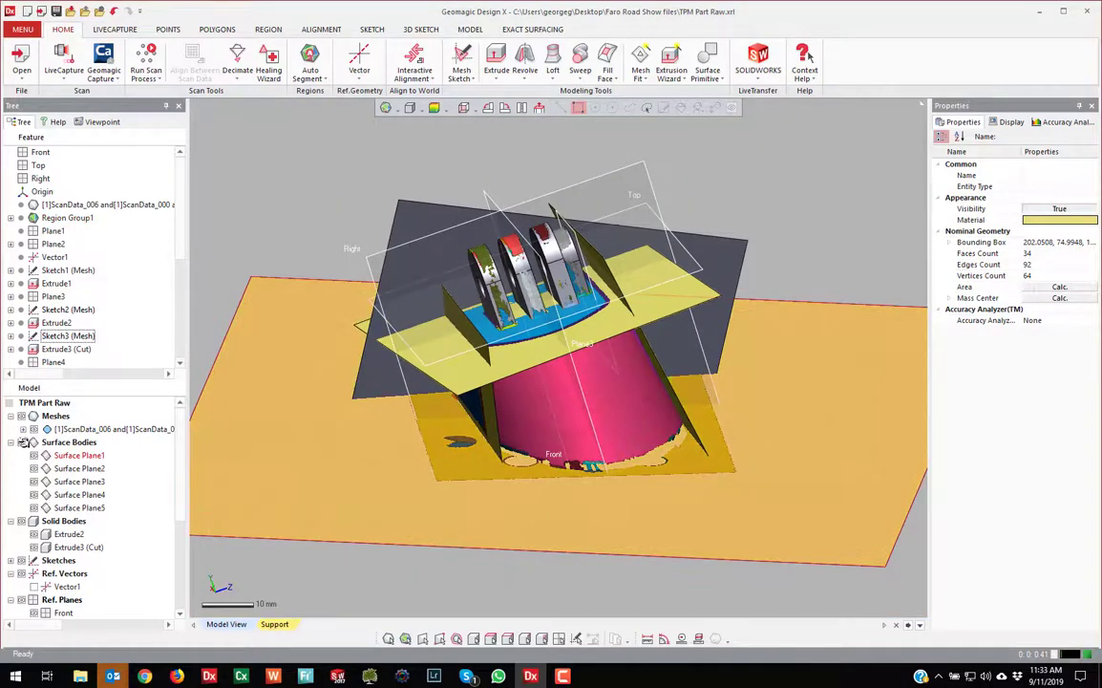
click(22, 442)
scroll(535, 389, up, 3)
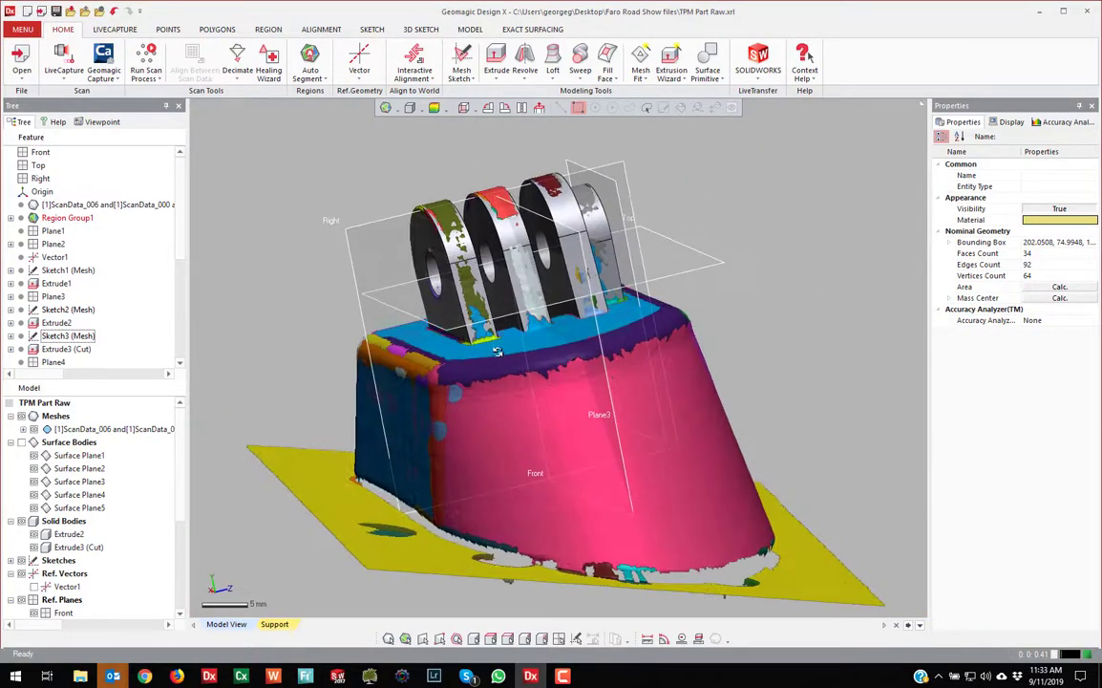
click(534, 338)
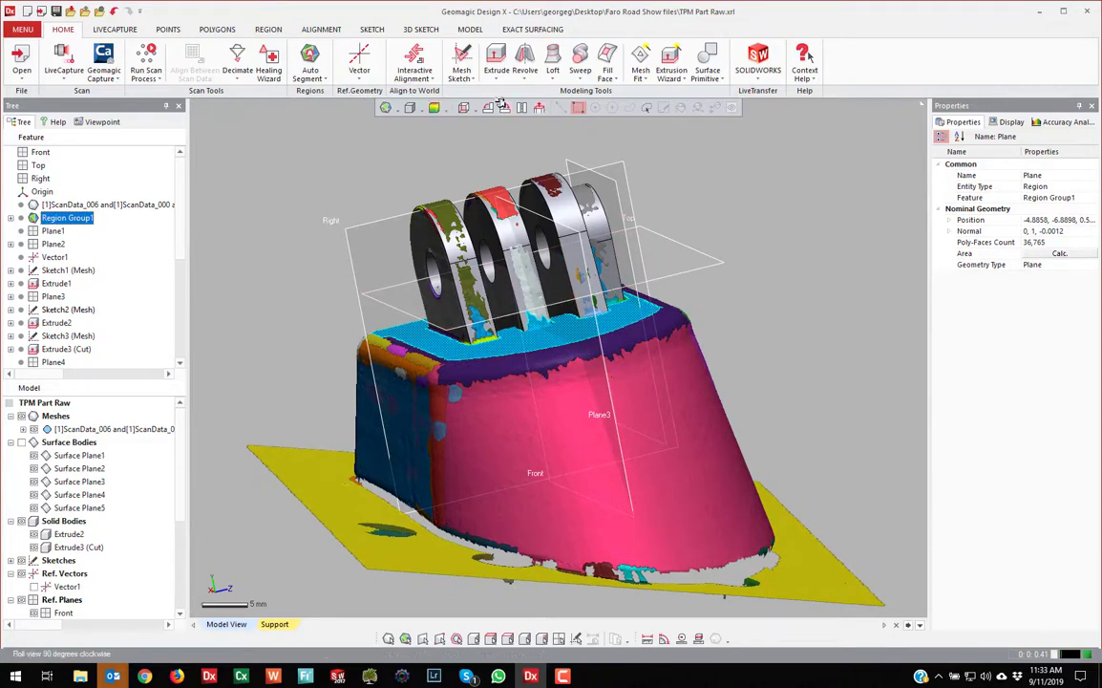
click(359, 74)
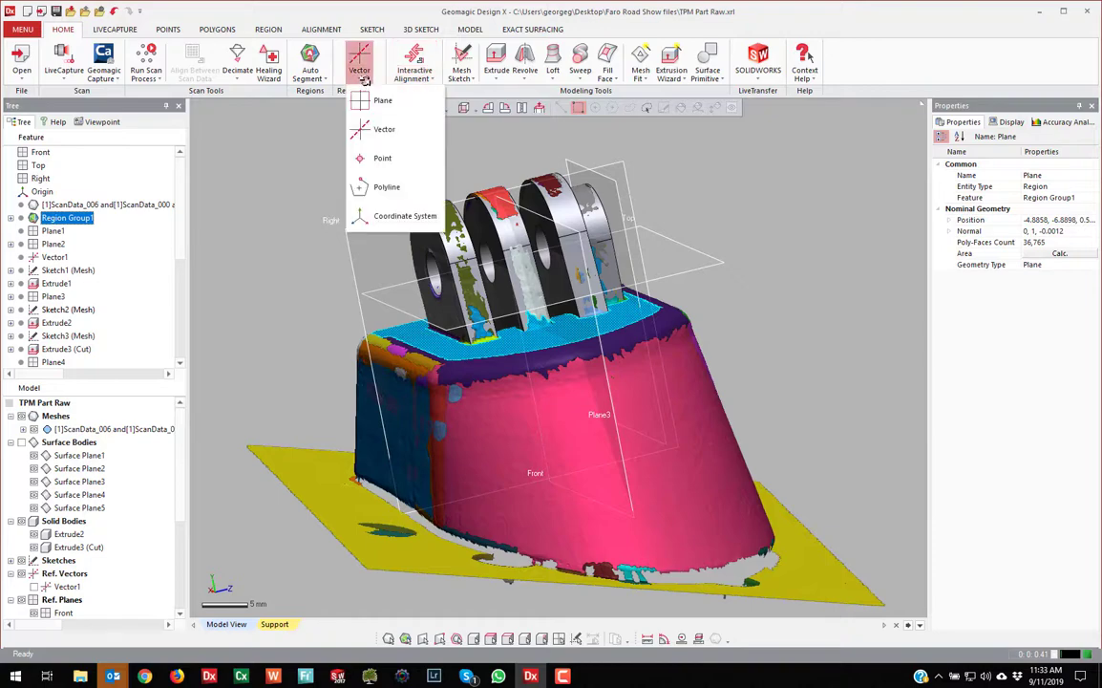
Create reference plane Plane9 offset -2.2 mm from the flat top region
click(380, 101)
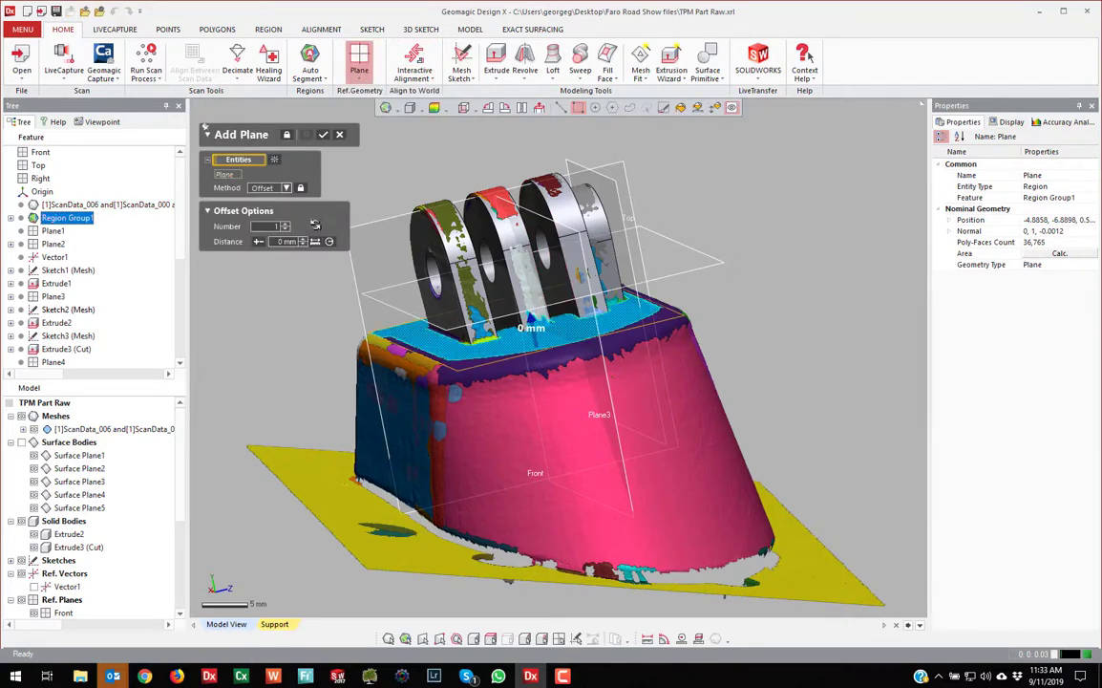
drag(530, 325, 536, 344)
right_drag(537, 344, 545, 354)
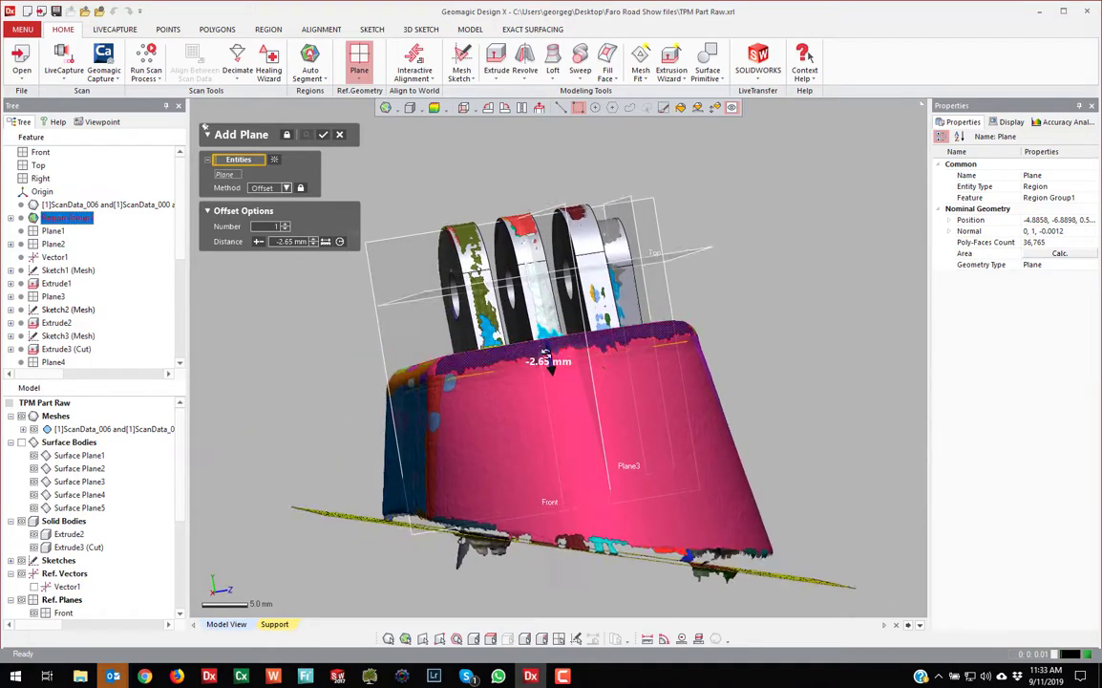
drag(550, 369, 549, 364)
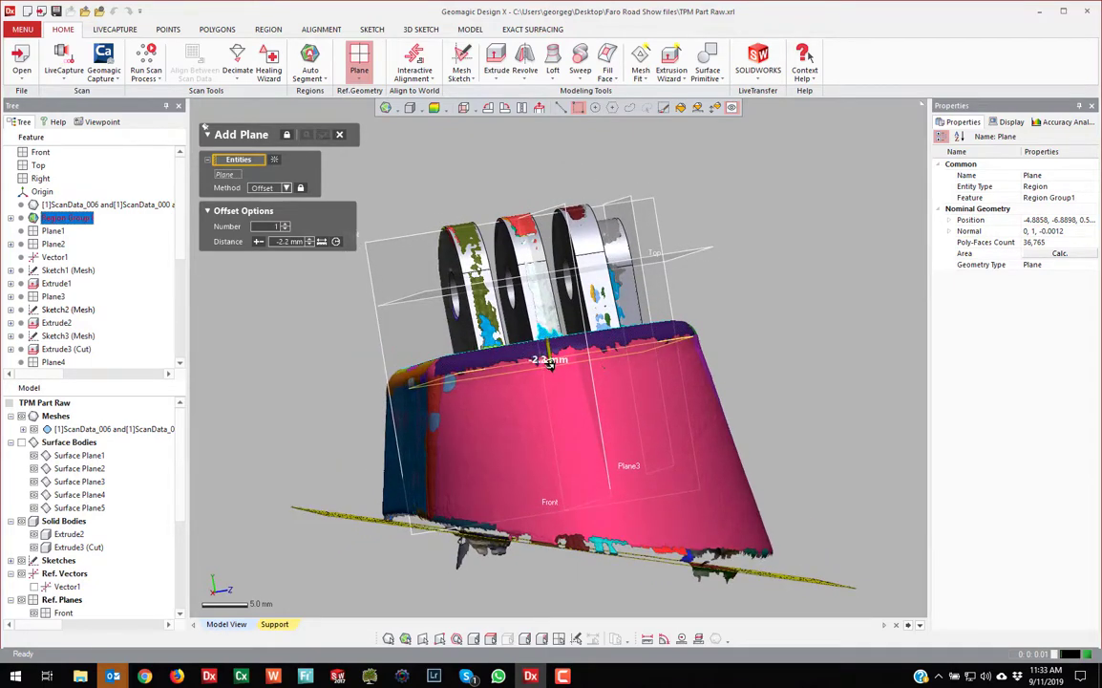
right_drag(557, 362, 451, 388)
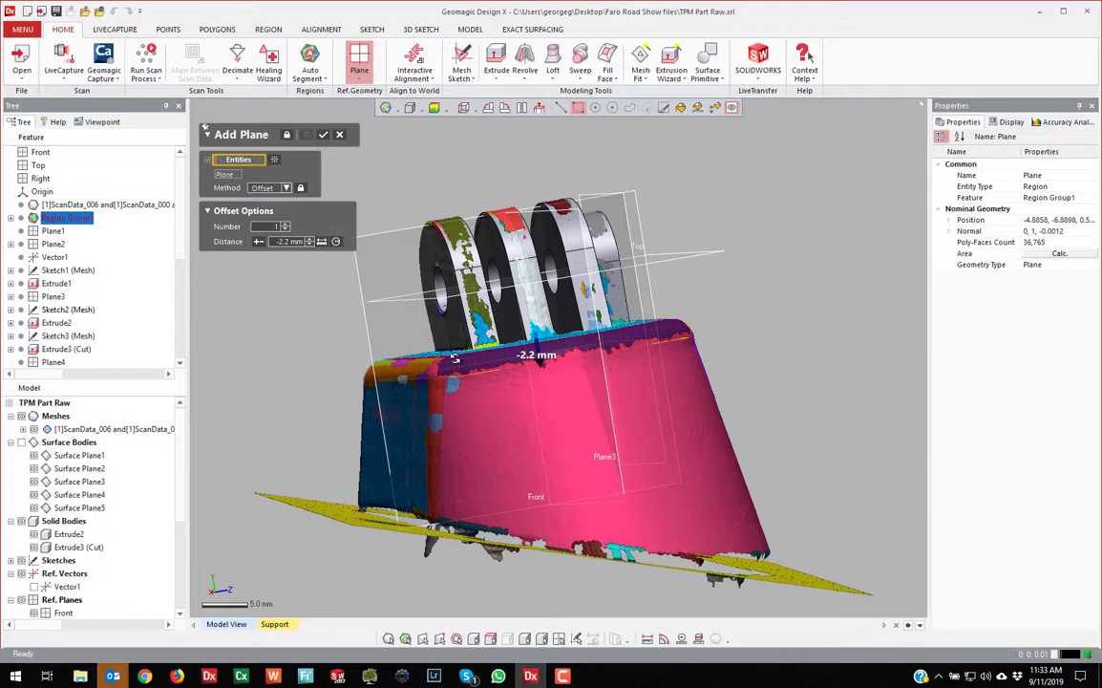
right_drag(595, 360, 655, 385)
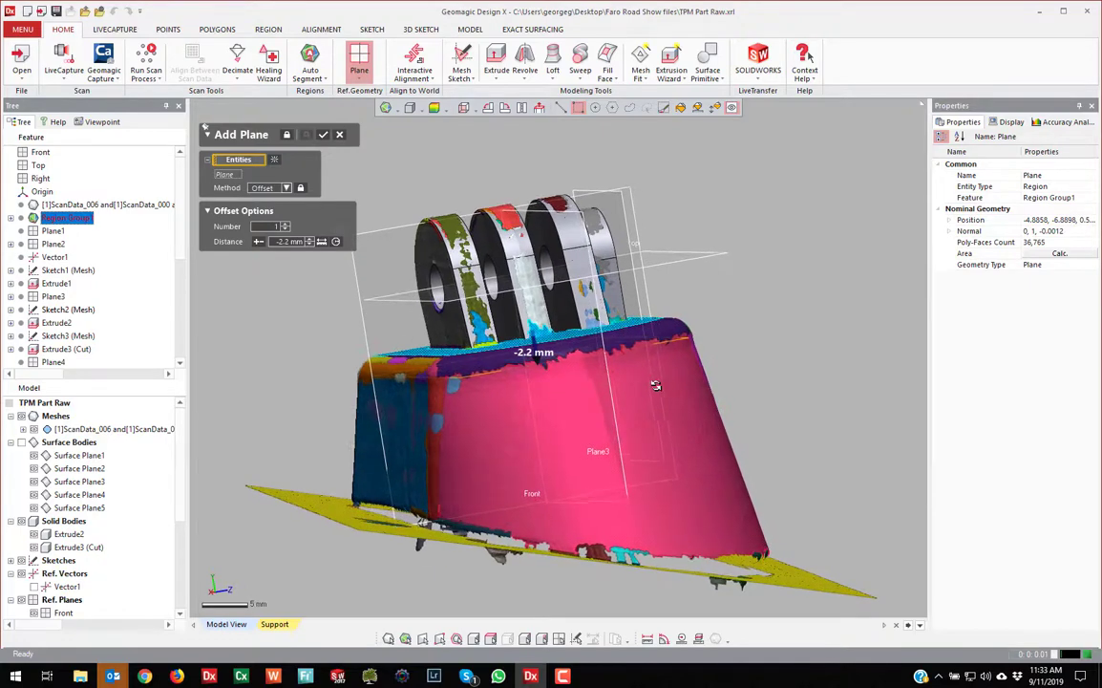
click(324, 134)
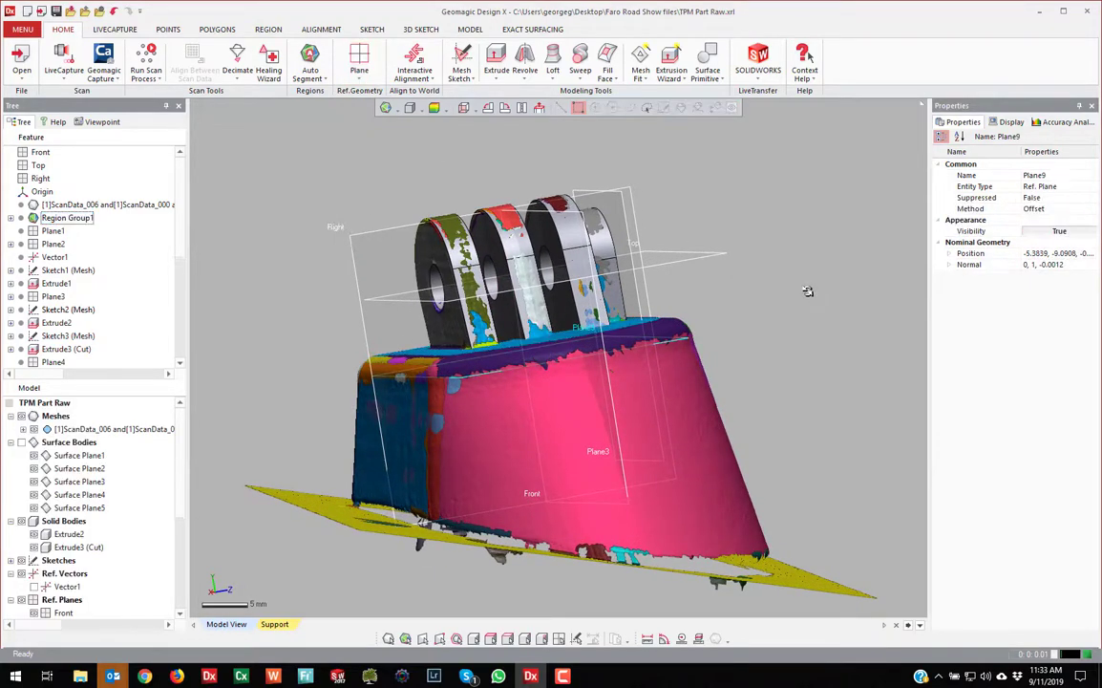
click(809, 293)
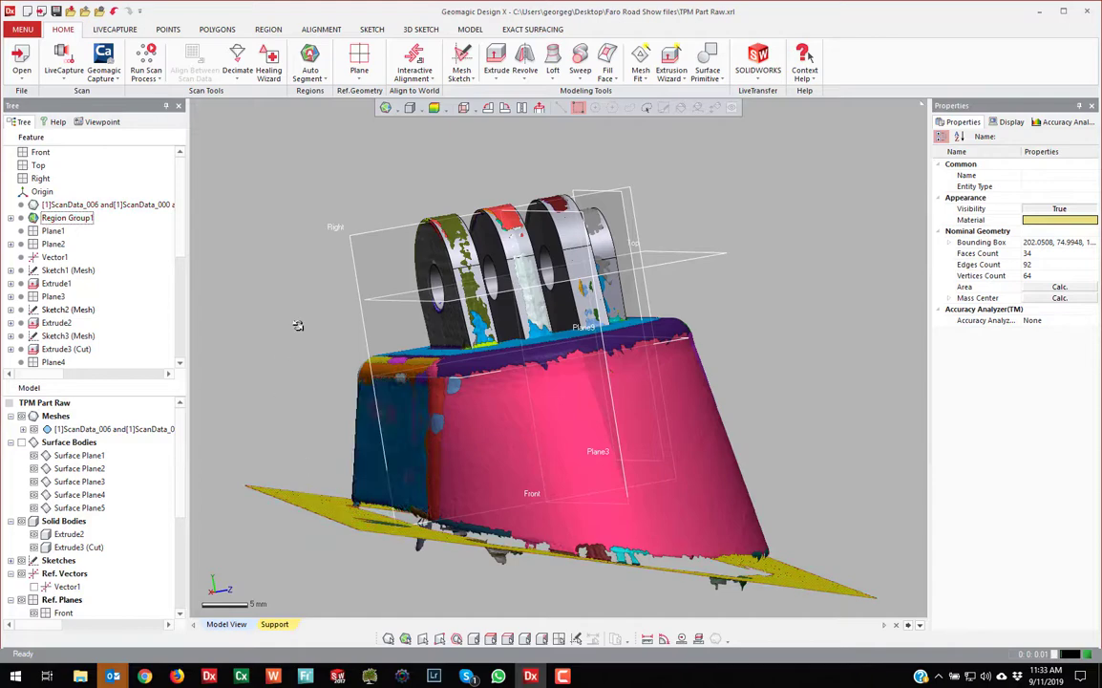
Create reference plane Plane10 offset 3.5 mm from the flat yellow base region
click(318, 505)
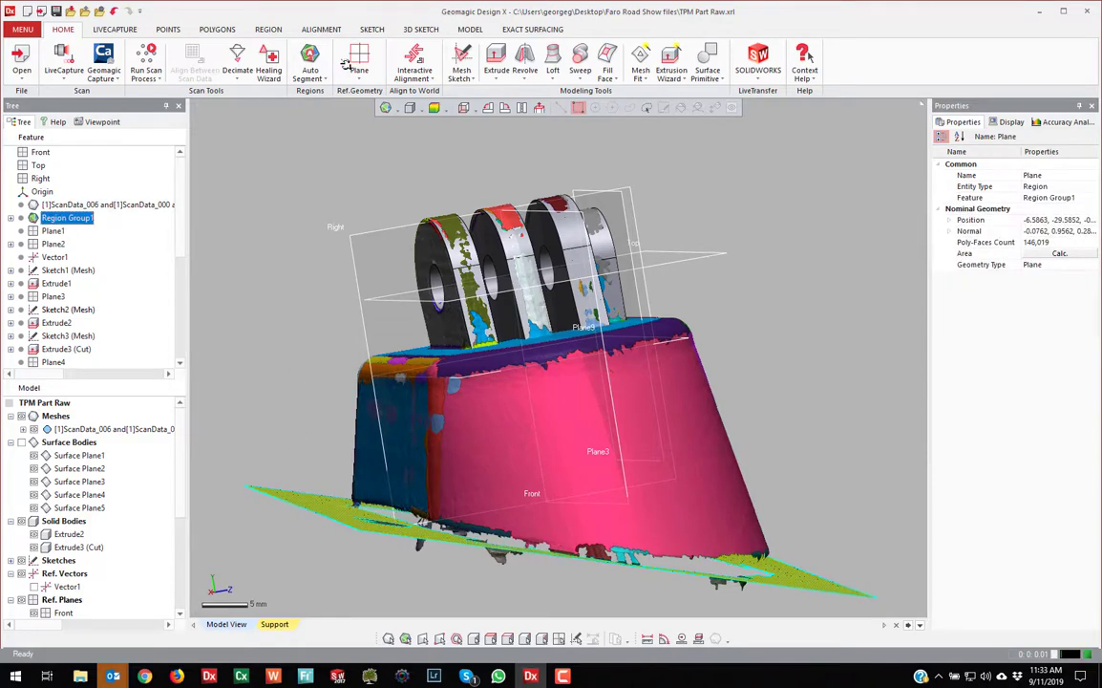
right_drag(667, 507, 578, 543)
drag(570, 543, 581, 511)
right_drag(596, 512, 486, 532)
click(323, 134)
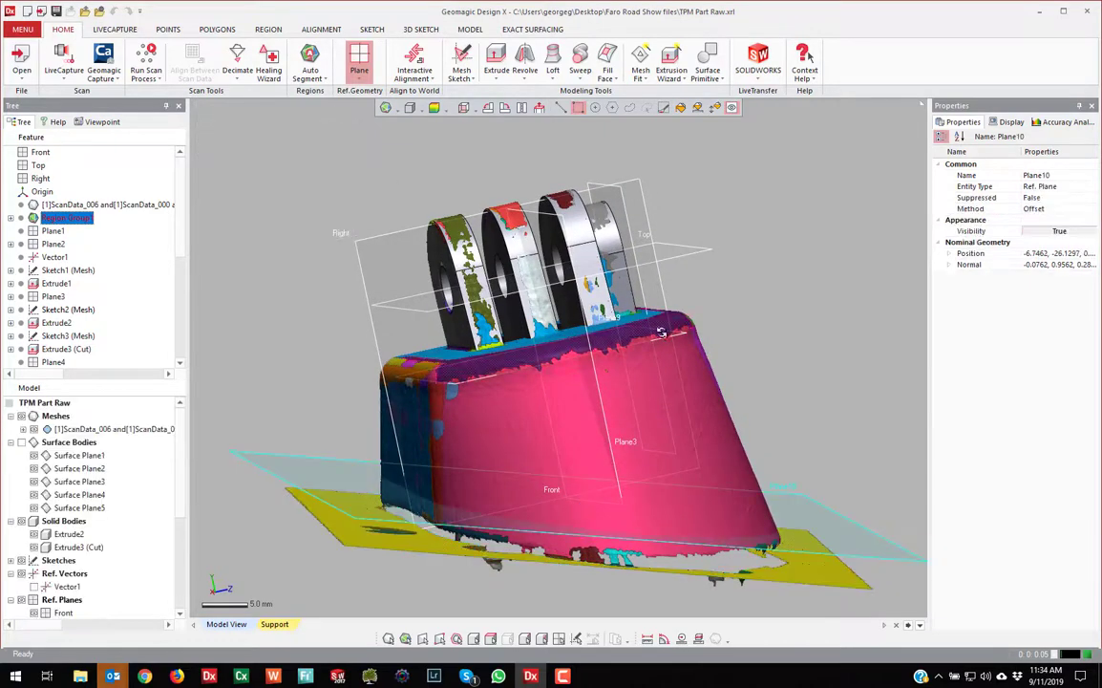
Orbit to show the top and rings, and select the pink conical face region
right_drag(832, 310, 712, 330)
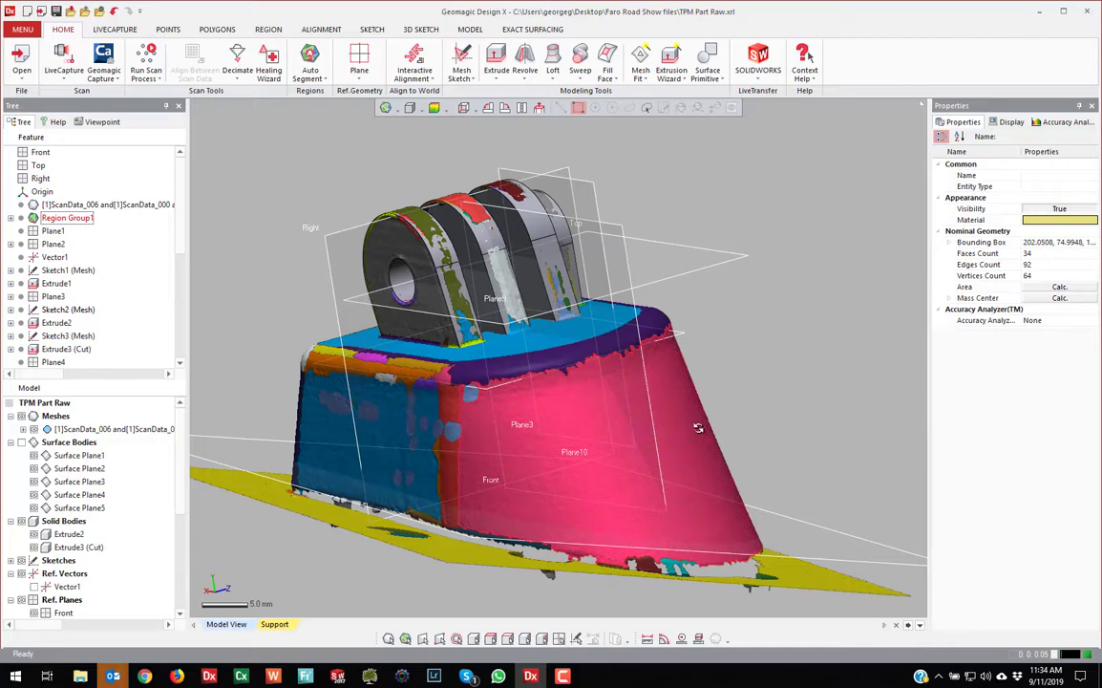
right_drag(755, 393, 733, 380)
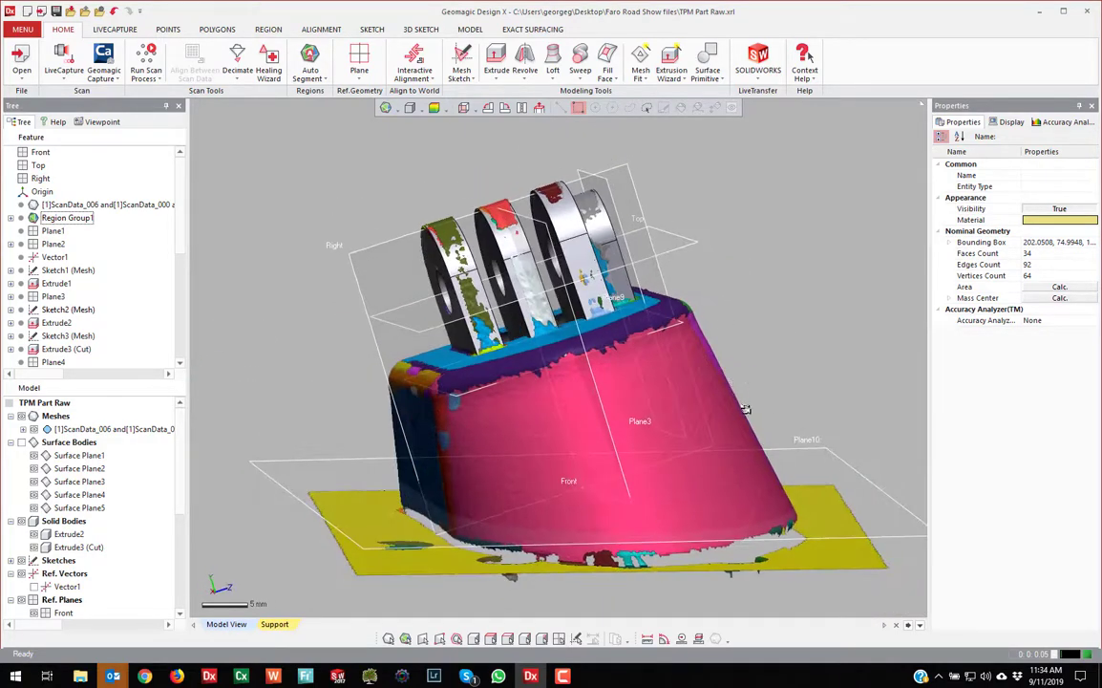
right_drag(803, 386, 773, 381)
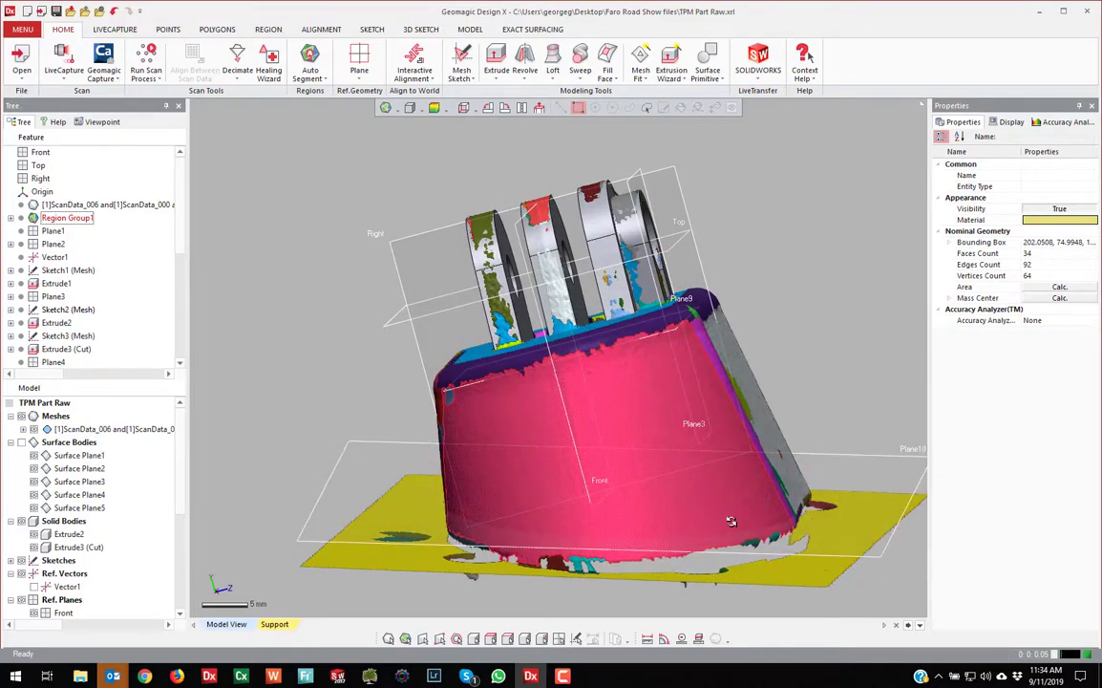
right_drag(665, 493, 687, 400)
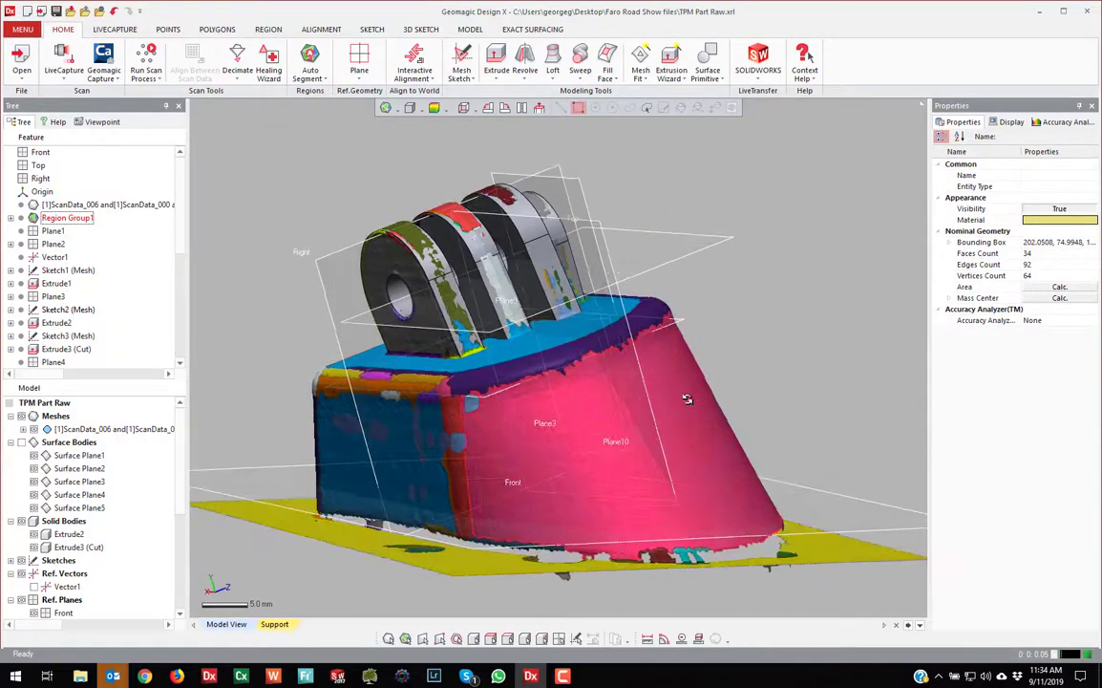
click(687, 400)
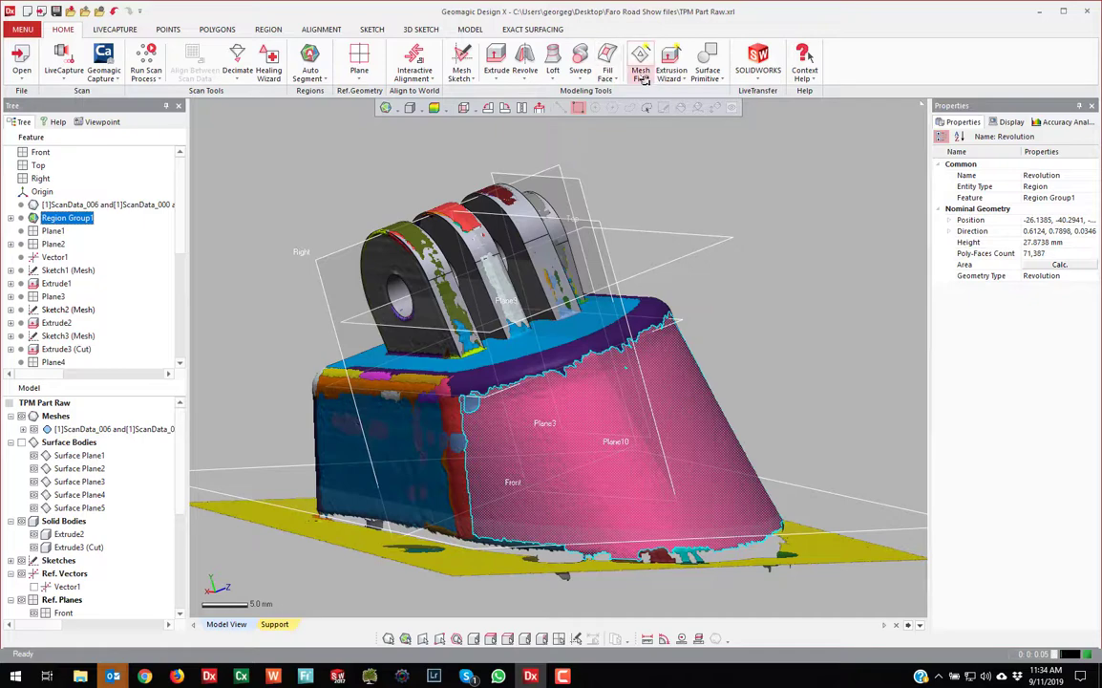
Fit a free-form surface, Mesh Fit1, to the pink conical region
click(645, 79)
click(666, 128)
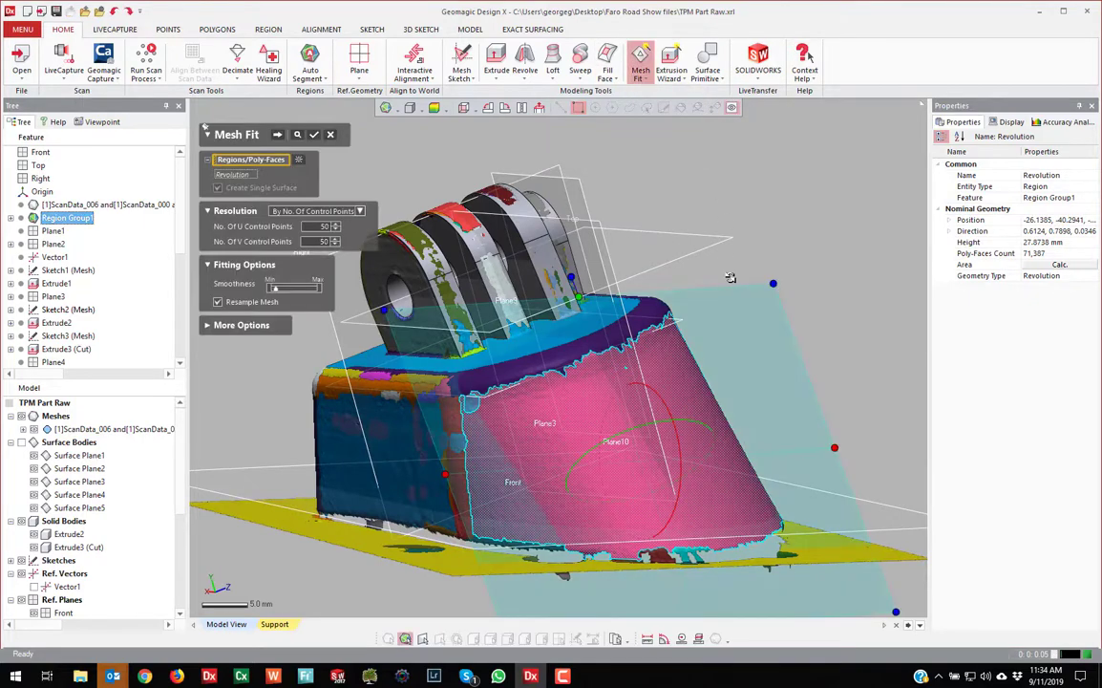
click(318, 134)
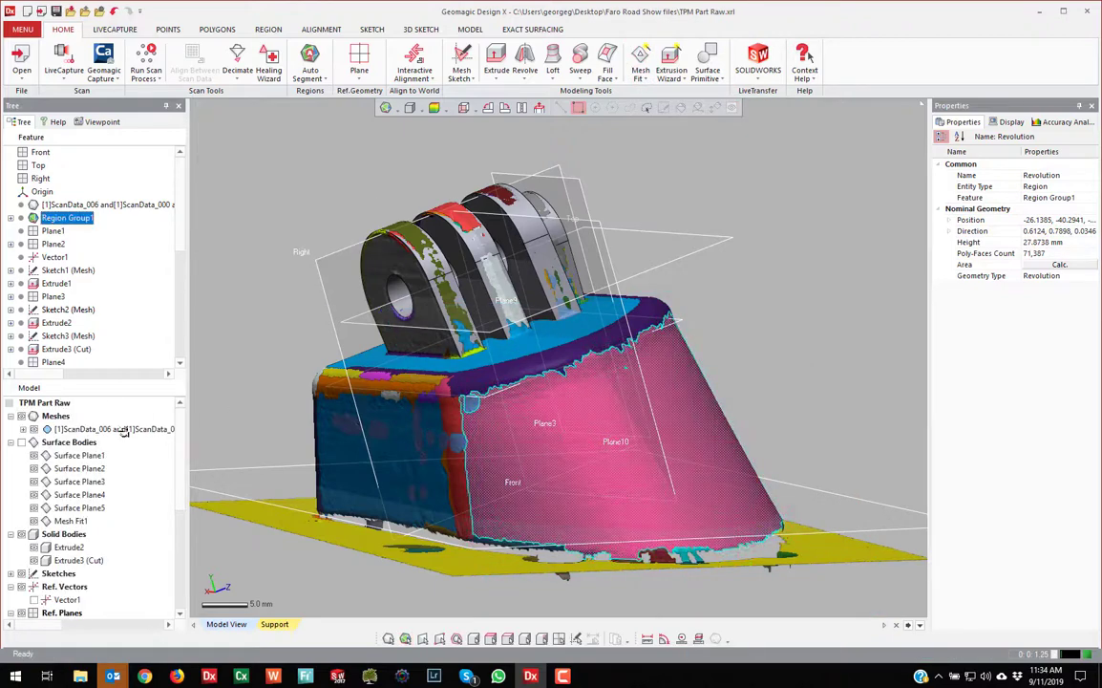
Hide Surface Plane1–5 and Mesh Fit1, then select Plane9 on the part
click(34, 442)
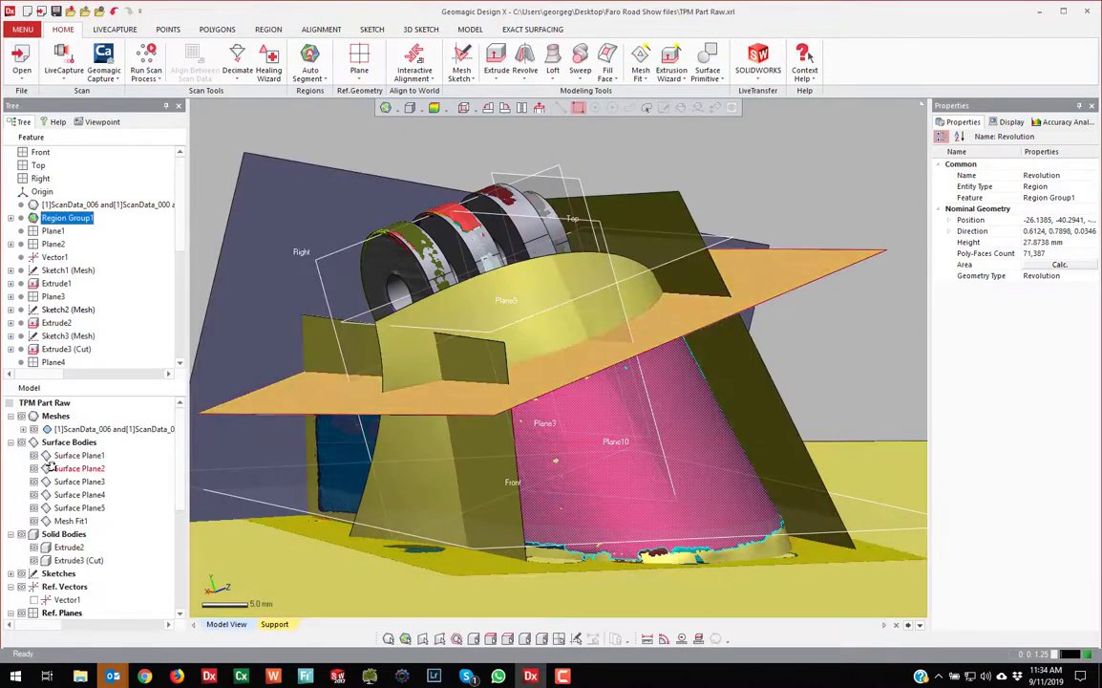
drag(35, 454, 35, 509)
right_drag(556, 467, 626, 461)
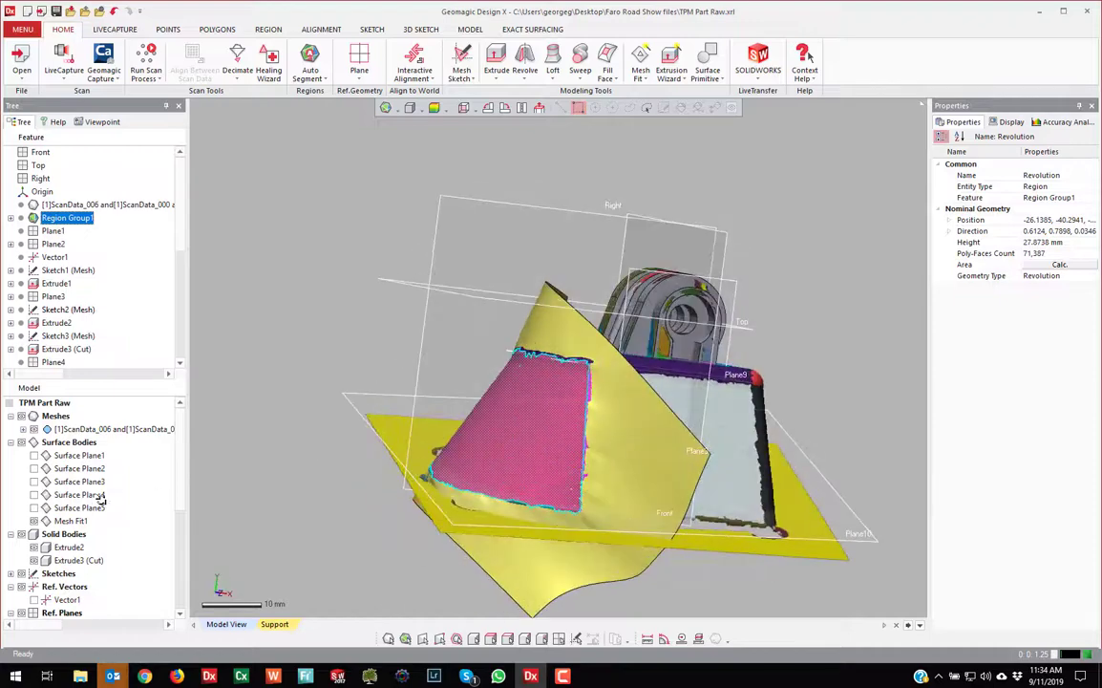
click(35, 521)
right_drag(457, 307, 506, 391)
scroll(501, 382, up, 3)
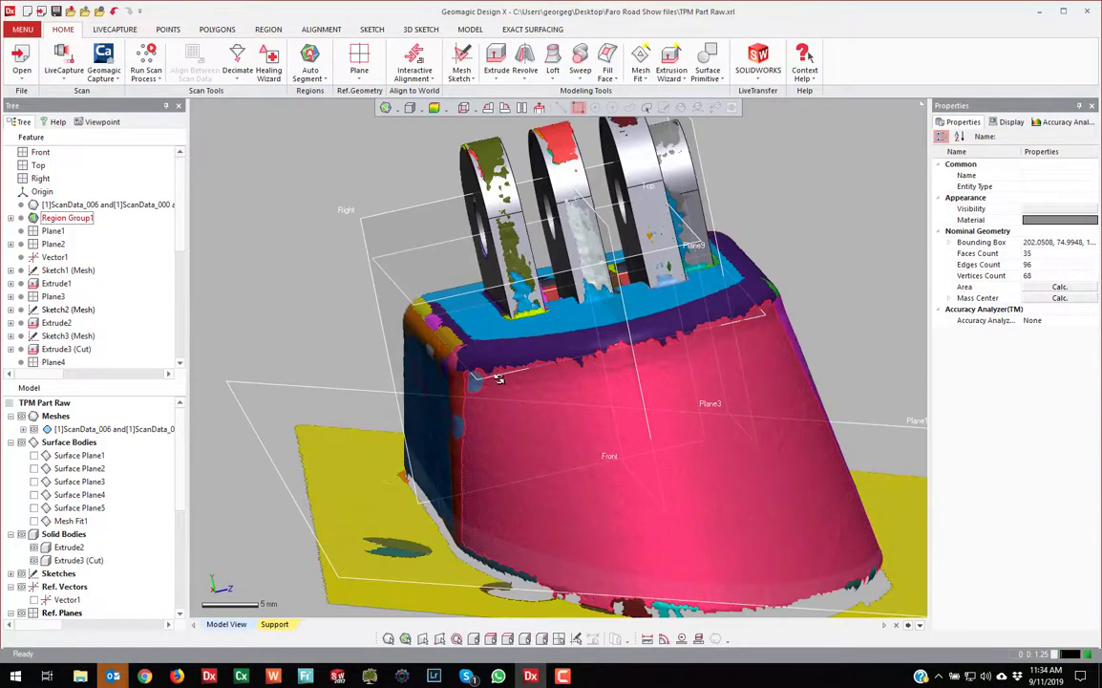
click(498, 376)
Start a mesh section sketch on Plane9 and roll the sketch view half a turn
right_click(305, 236)
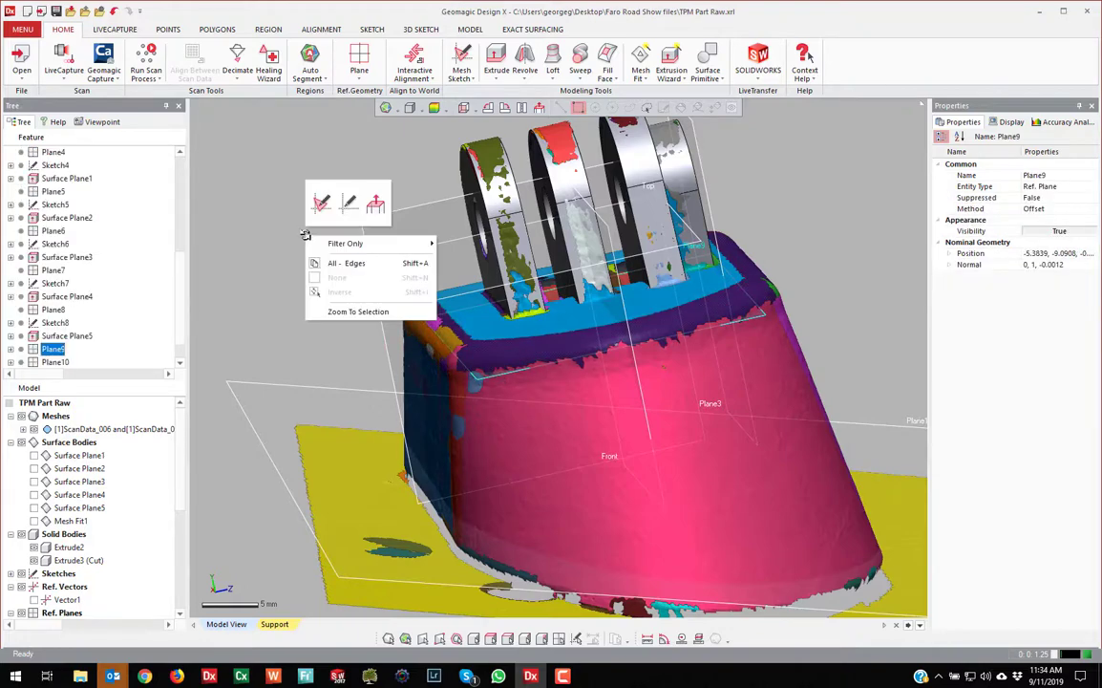
click(346, 204)
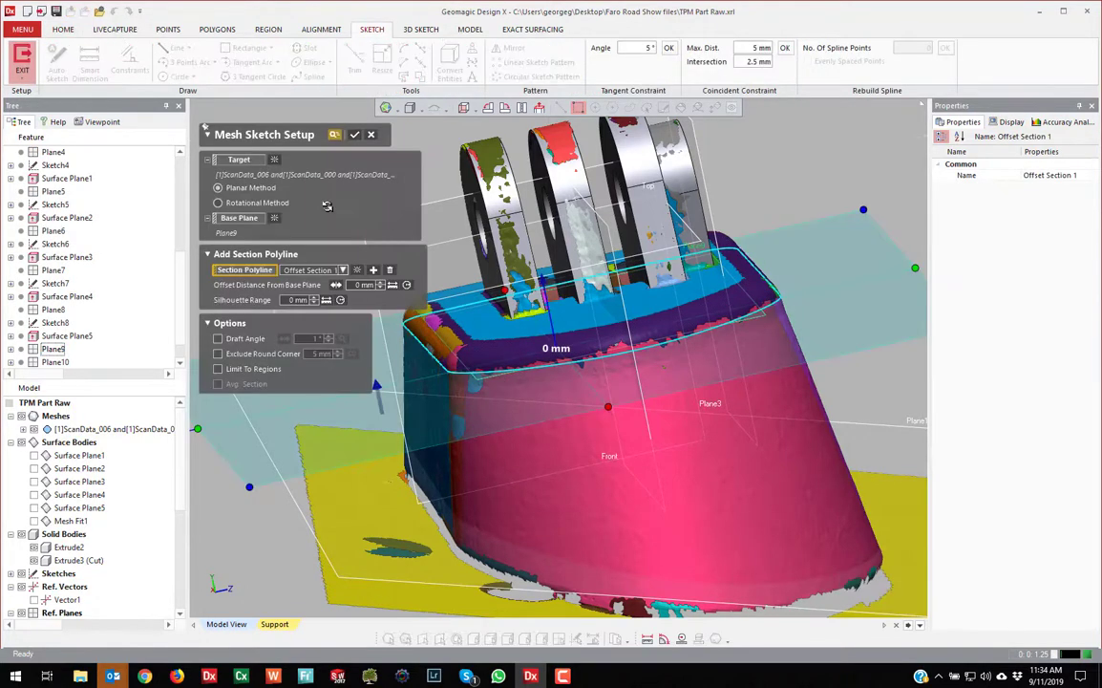
click(355, 133)
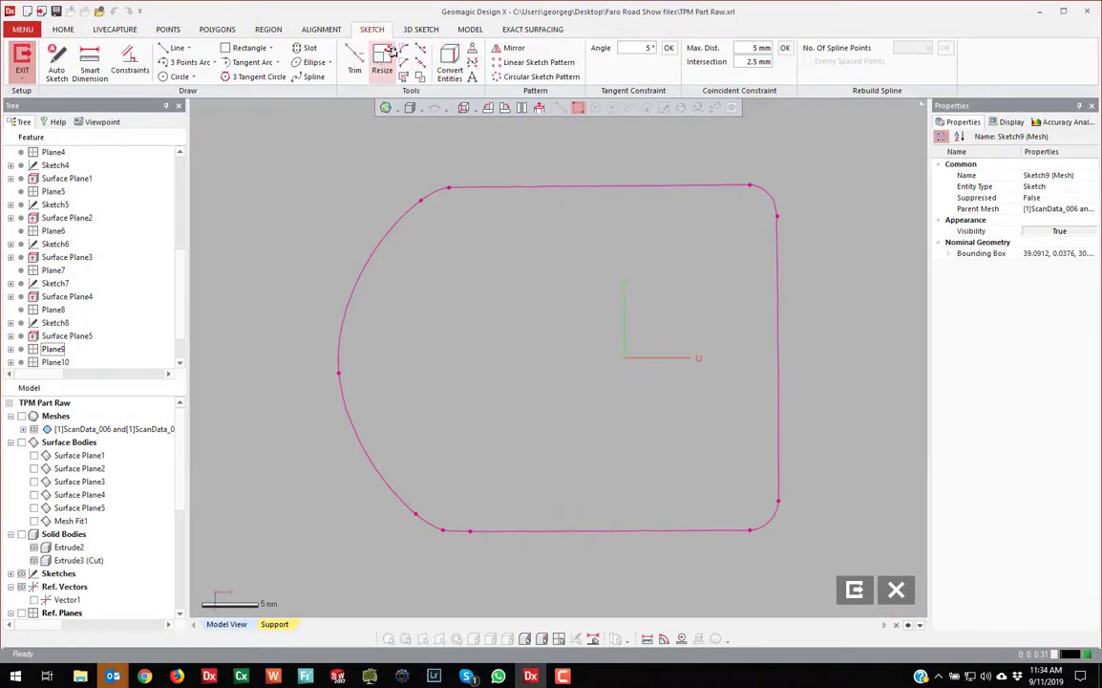
click(315, 77)
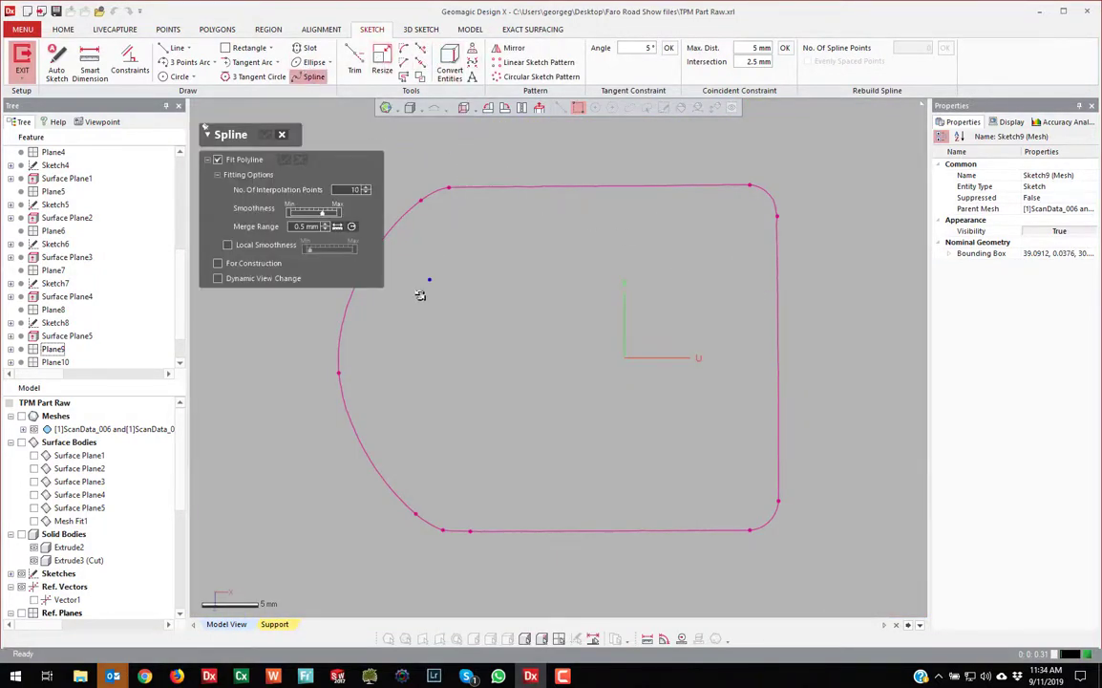
click(506, 108)
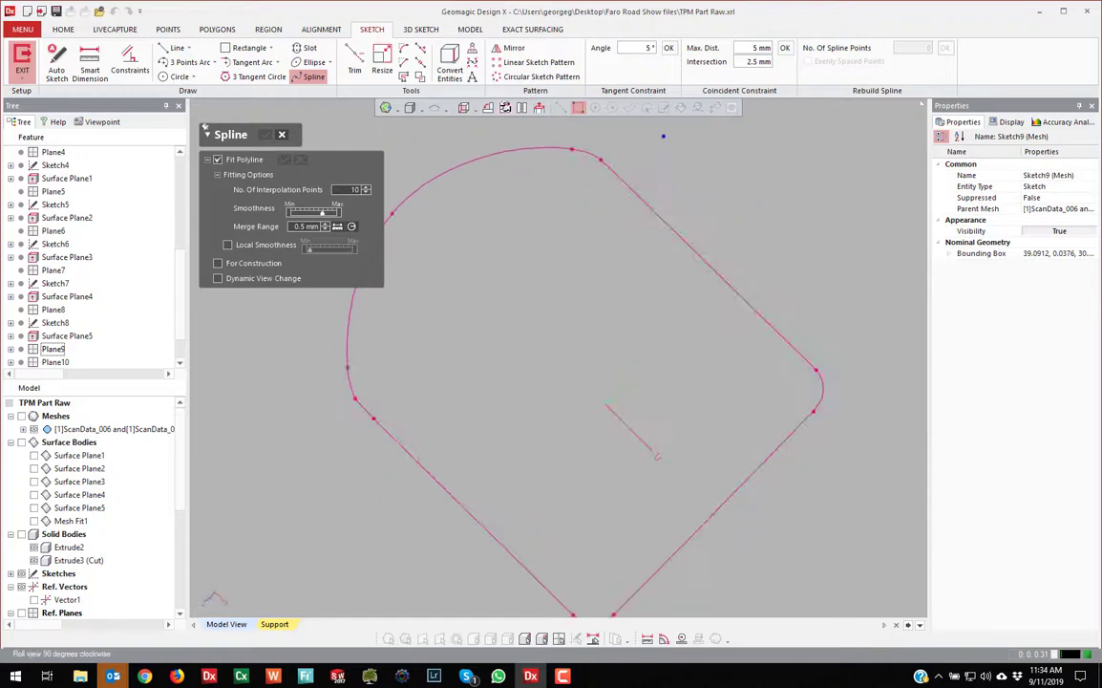
click(506, 108)
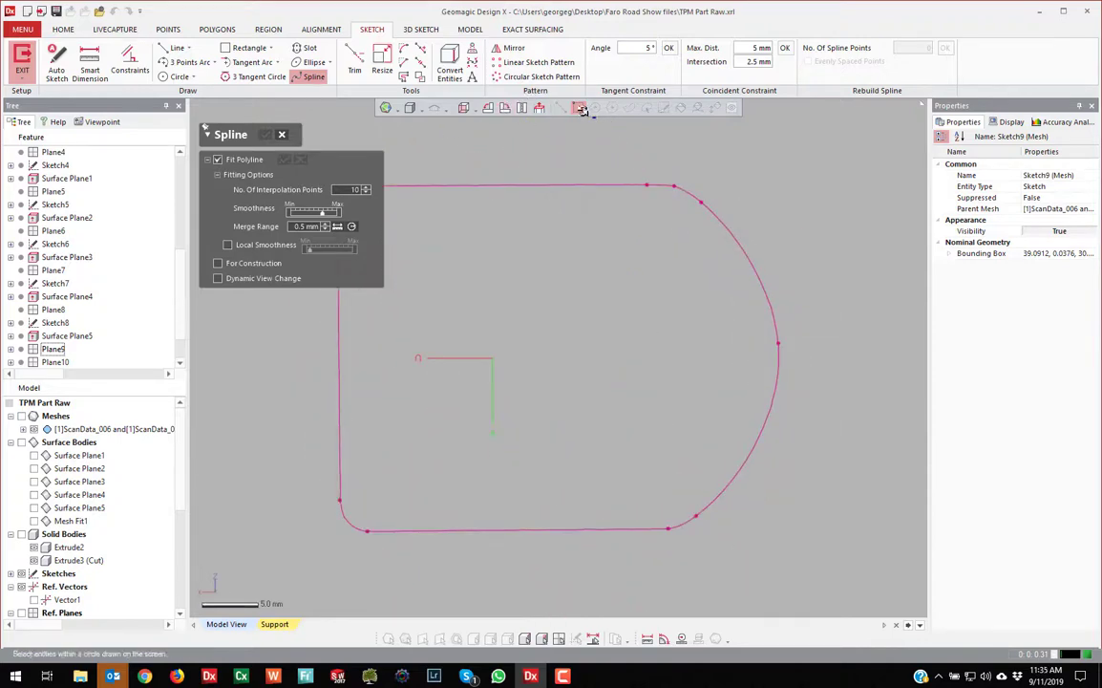
Trace the profile's rounded end with an eight-point spline
click(634, 152)
click(704, 206)
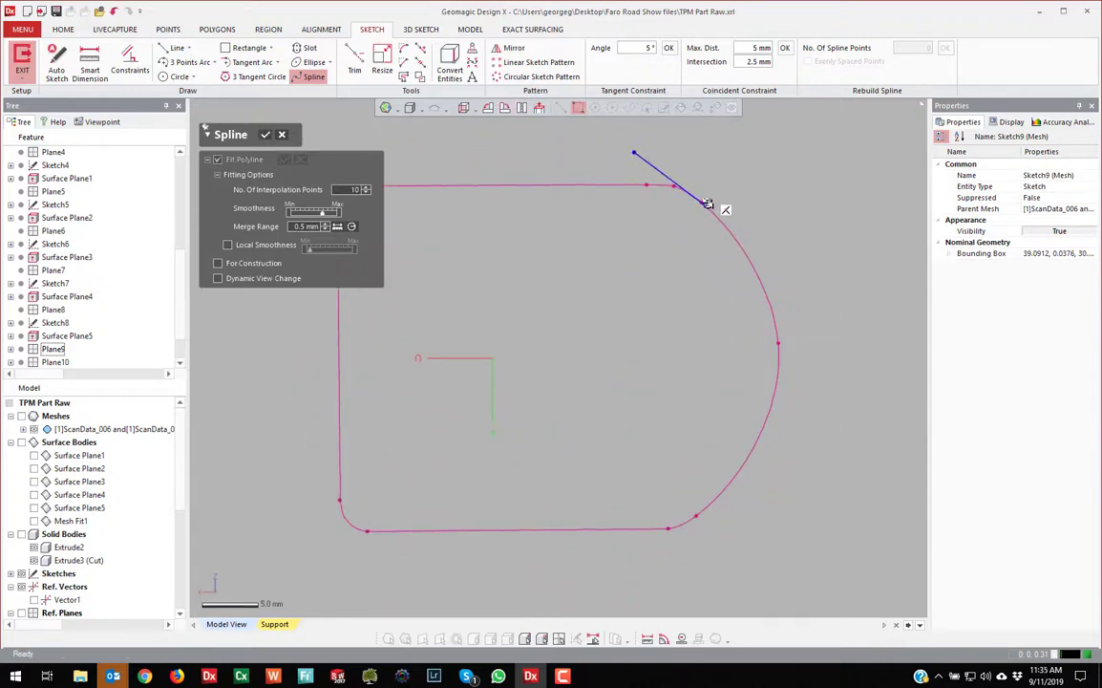
click(737, 243)
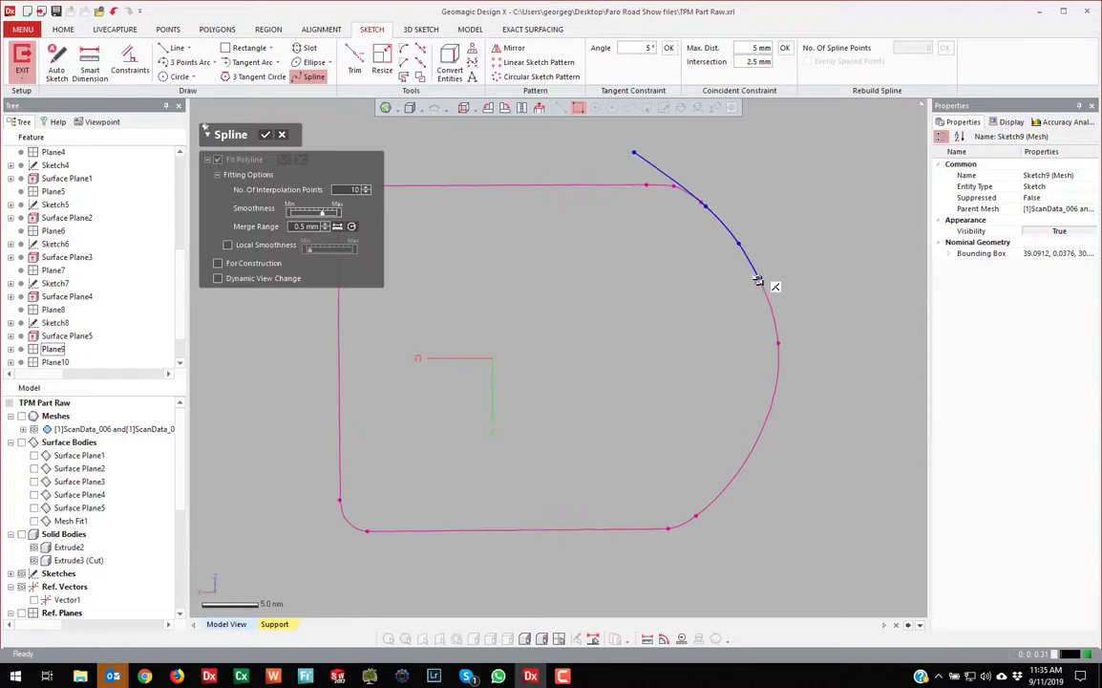
click(761, 283)
click(779, 346)
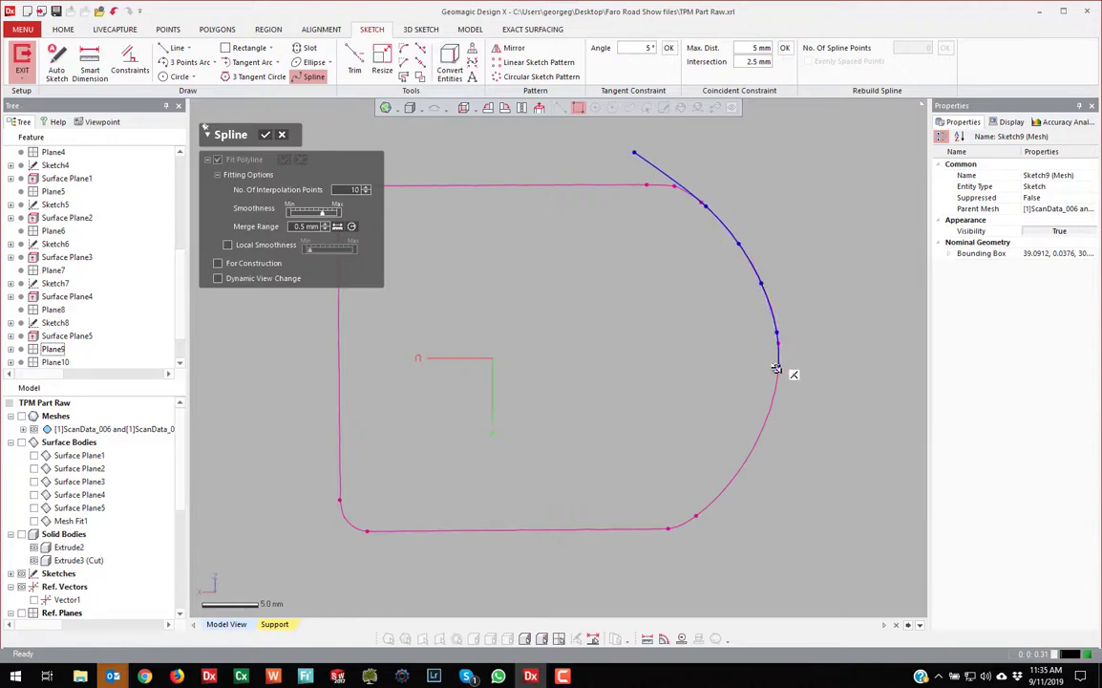
click(766, 416)
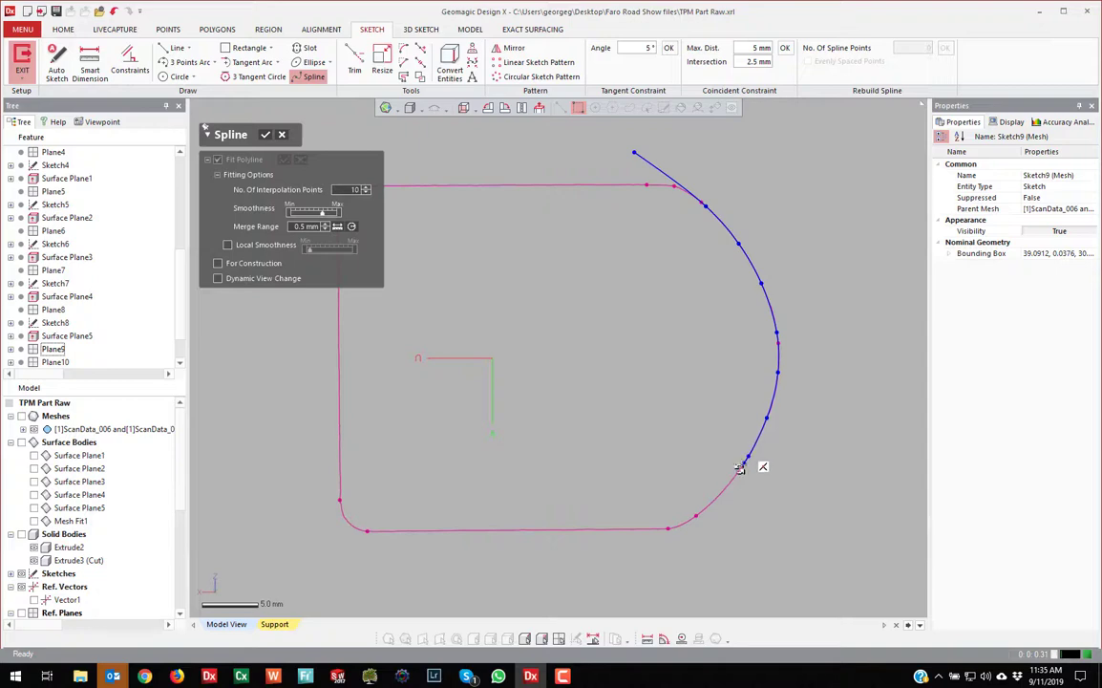
click(706, 507)
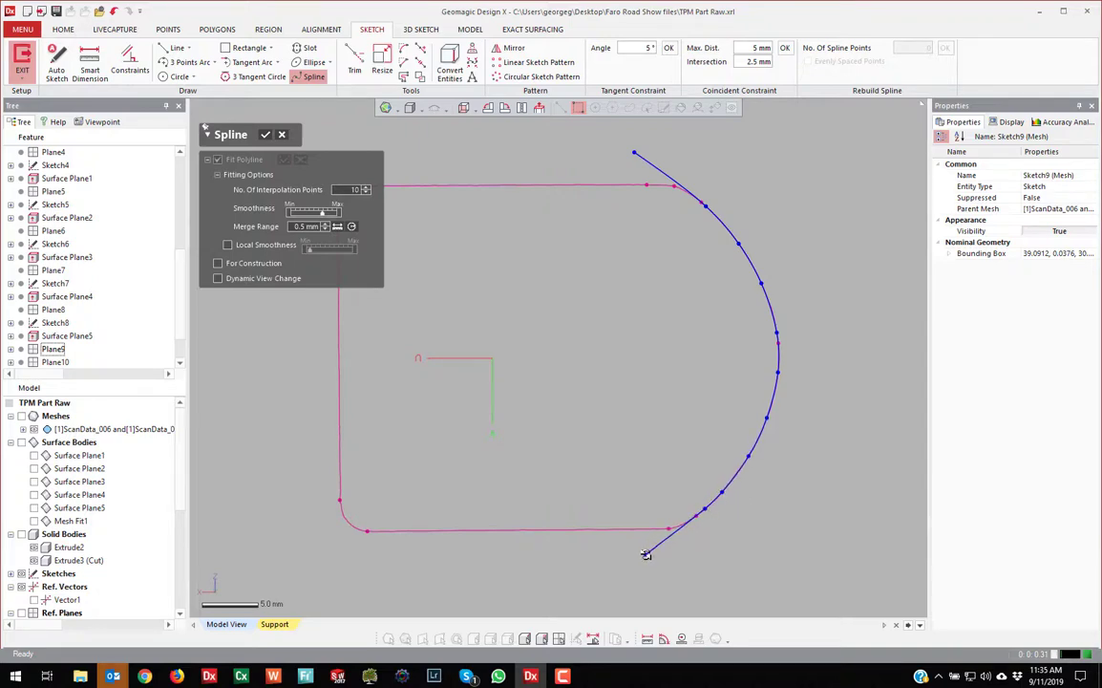
click(646, 554)
click(268, 136)
Rebuild the spline with 15 evenly spaced points and exit Sketch9
click(663, 166)
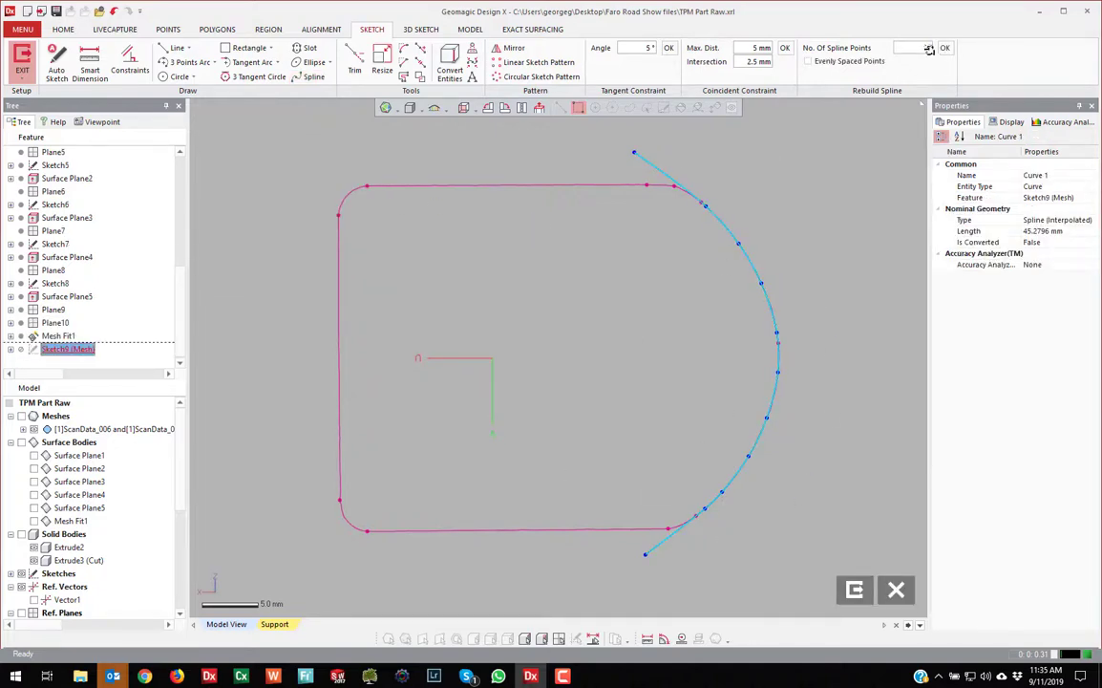
key(Escape)
click(657, 169)
click(702, 166)
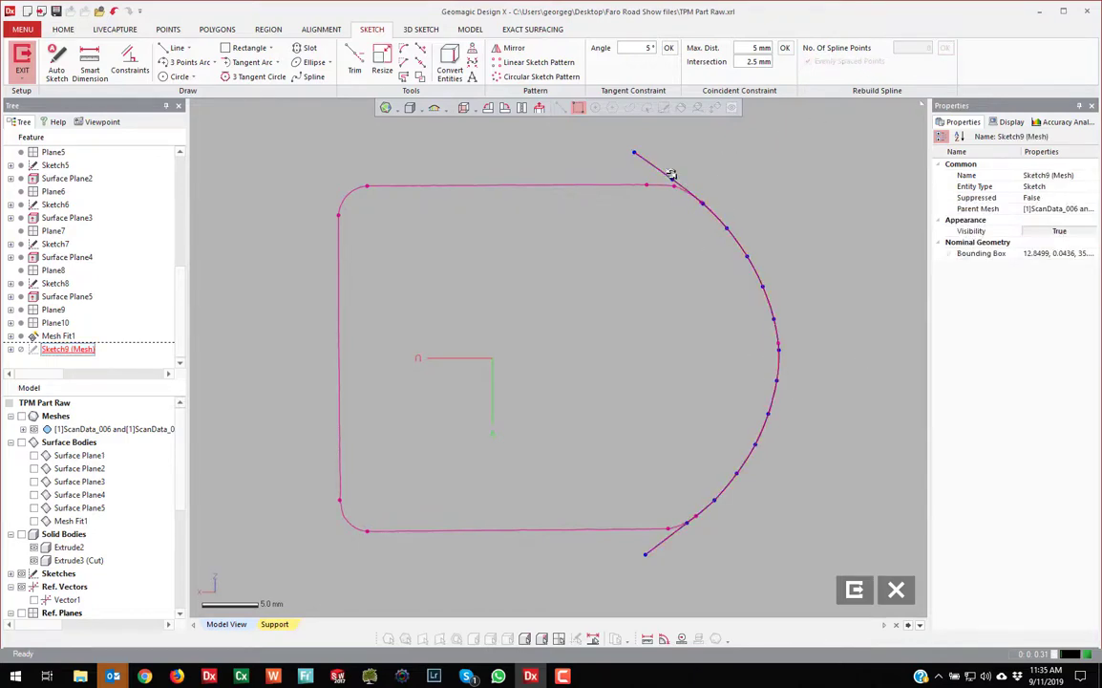
click(853, 588)
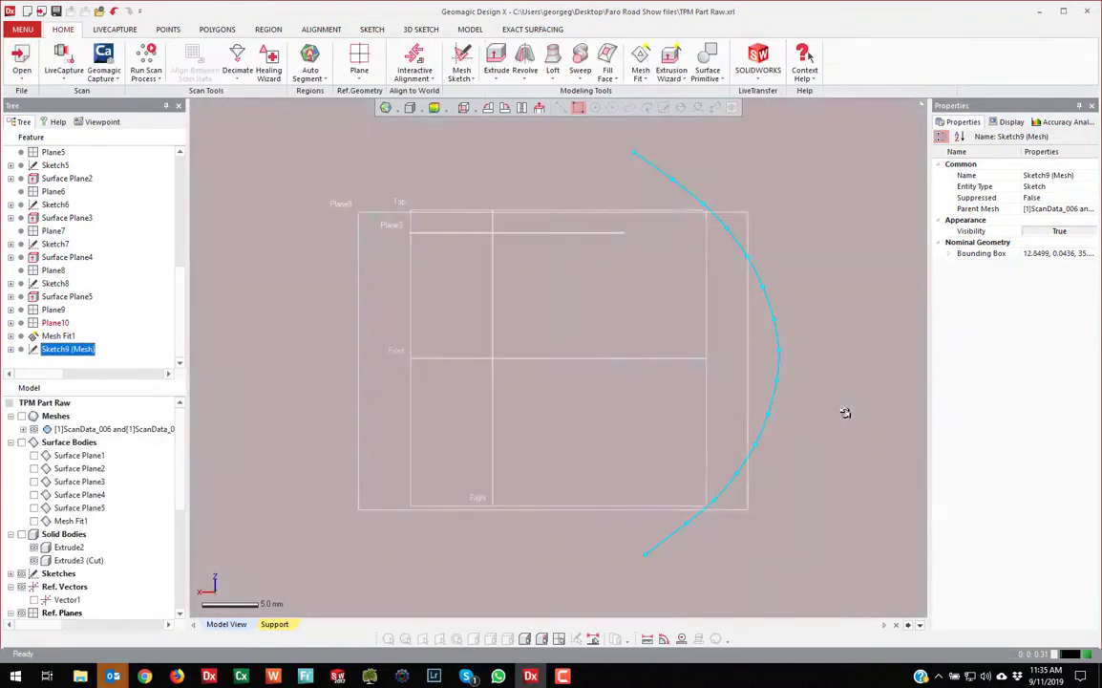
Orbit to view the new curve in 3D and show the scan mesh again
click(633, 450)
scroll(632, 449, down, 3)
mouse_move(633, 450)
right_down()
mouse_move(635, 414)
mouse_move(359, 364)
mouse_move(277, 373)
right_up()
click(234, 376)
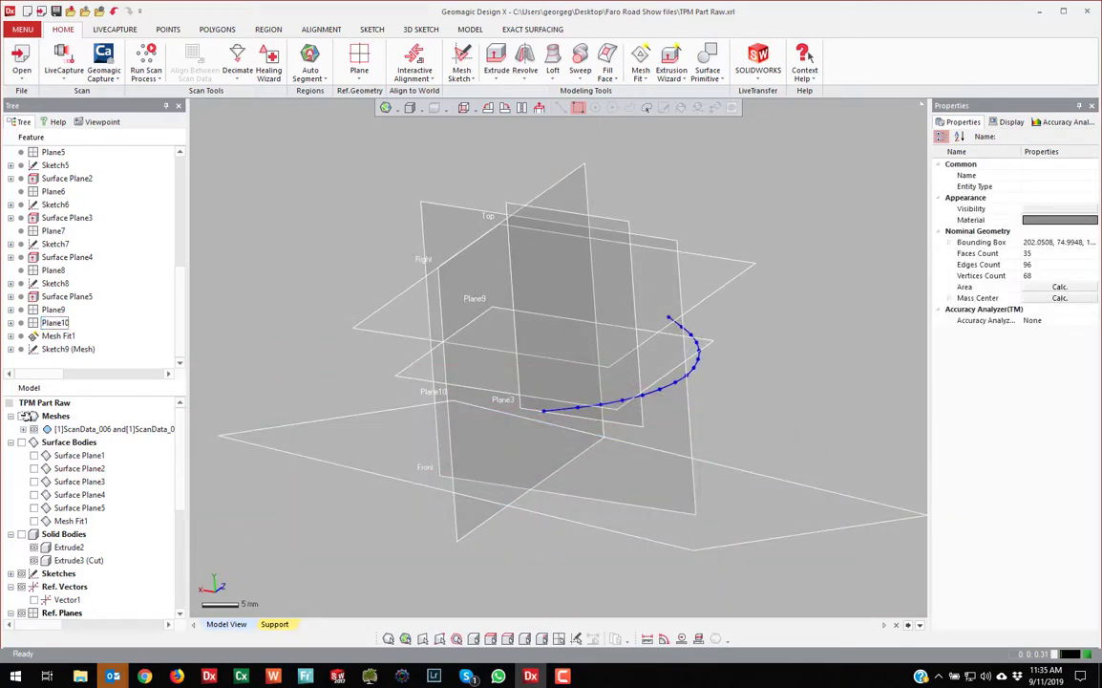
click(23, 416)
Select Plane10 and begin a Mesh Sketch on it
right_drag(645, 466, 869, 502)
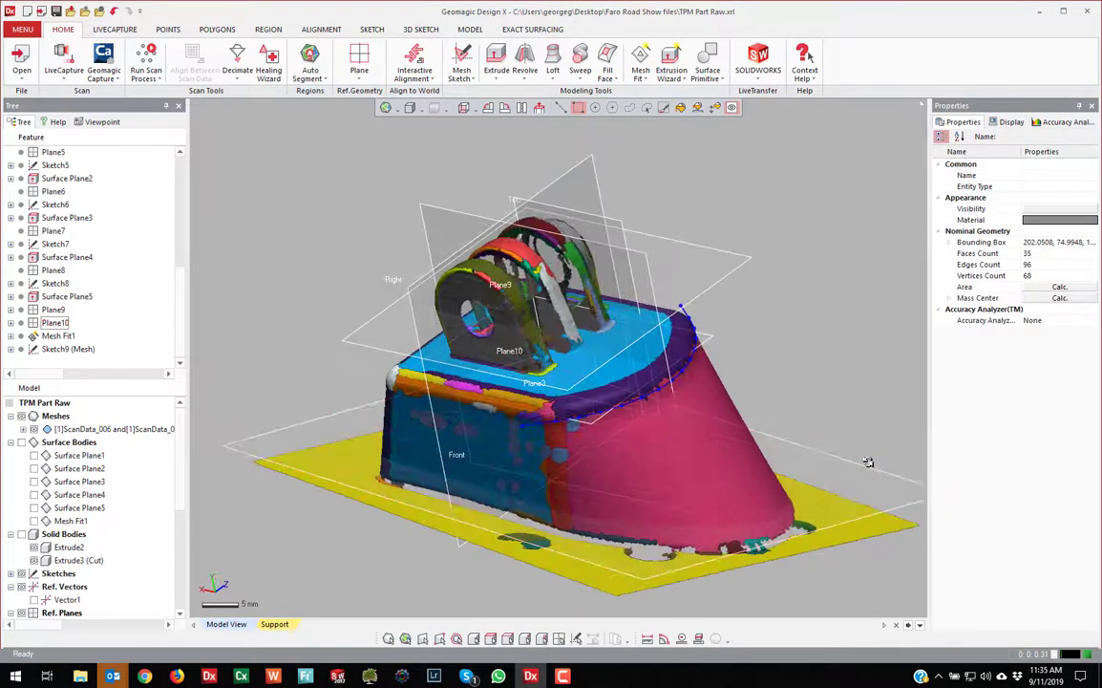
click(867, 463)
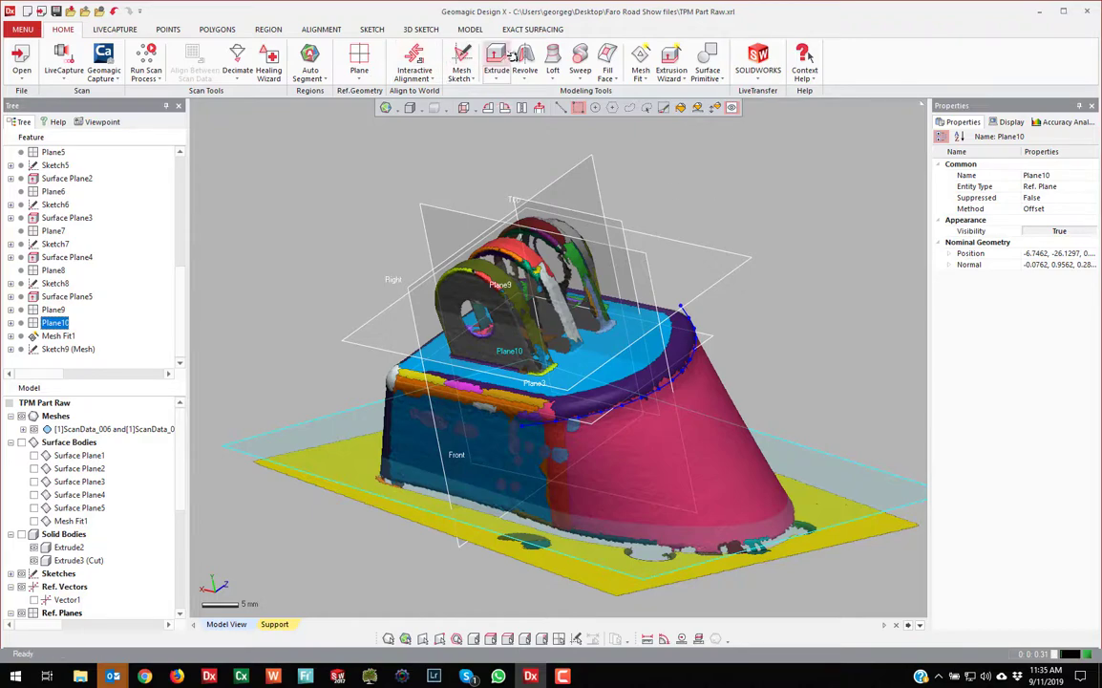
right_click(696, 150)
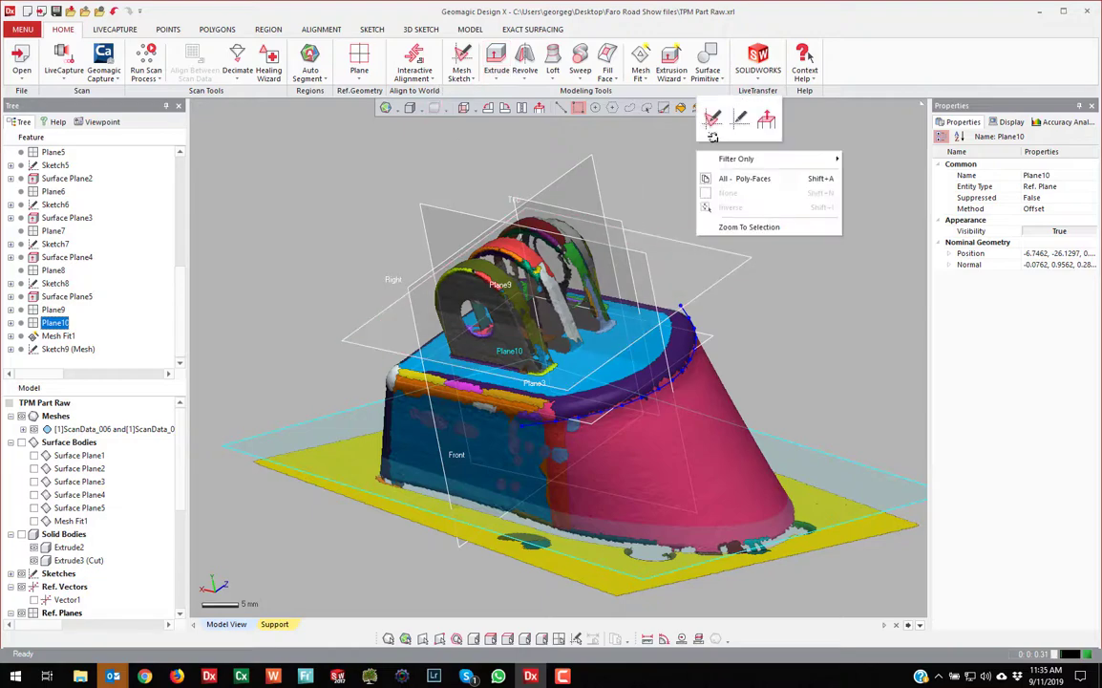
click(714, 117)
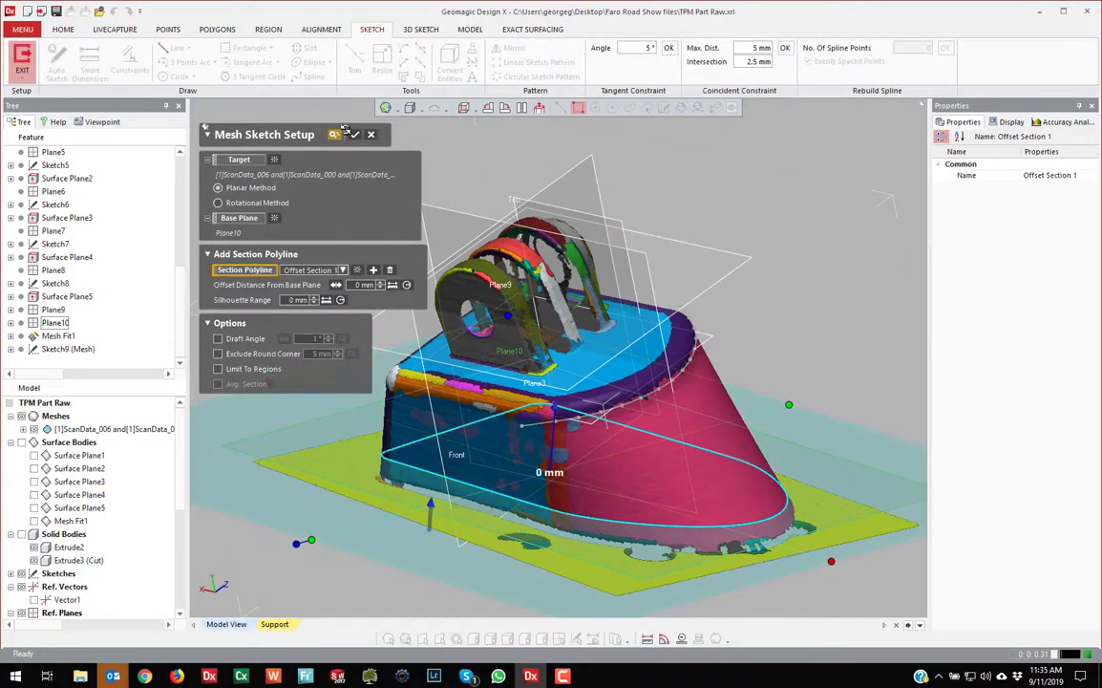
Trace the rounded end of the Plane10 section with a six-point spline
click(359, 135)
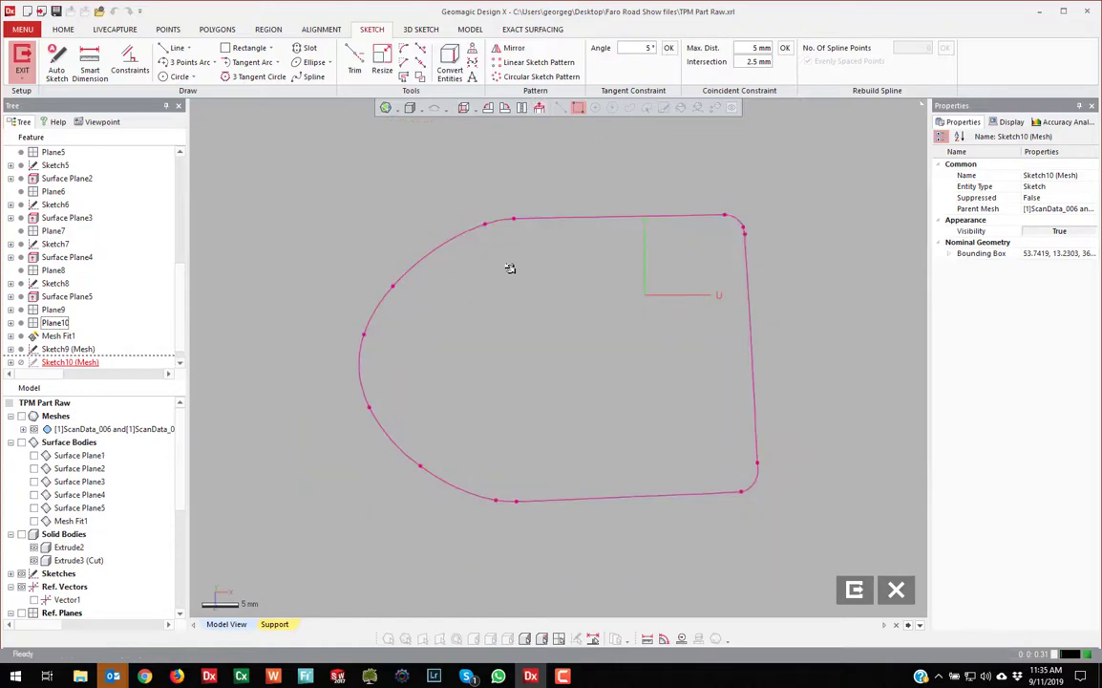
click(488, 108)
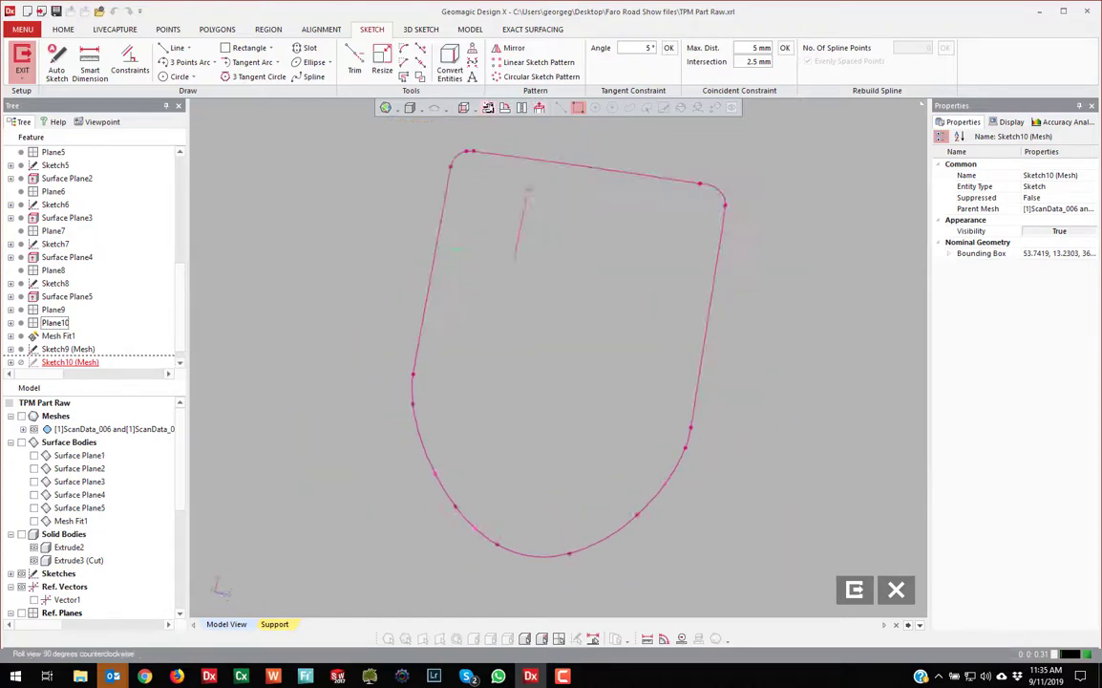
click(488, 108)
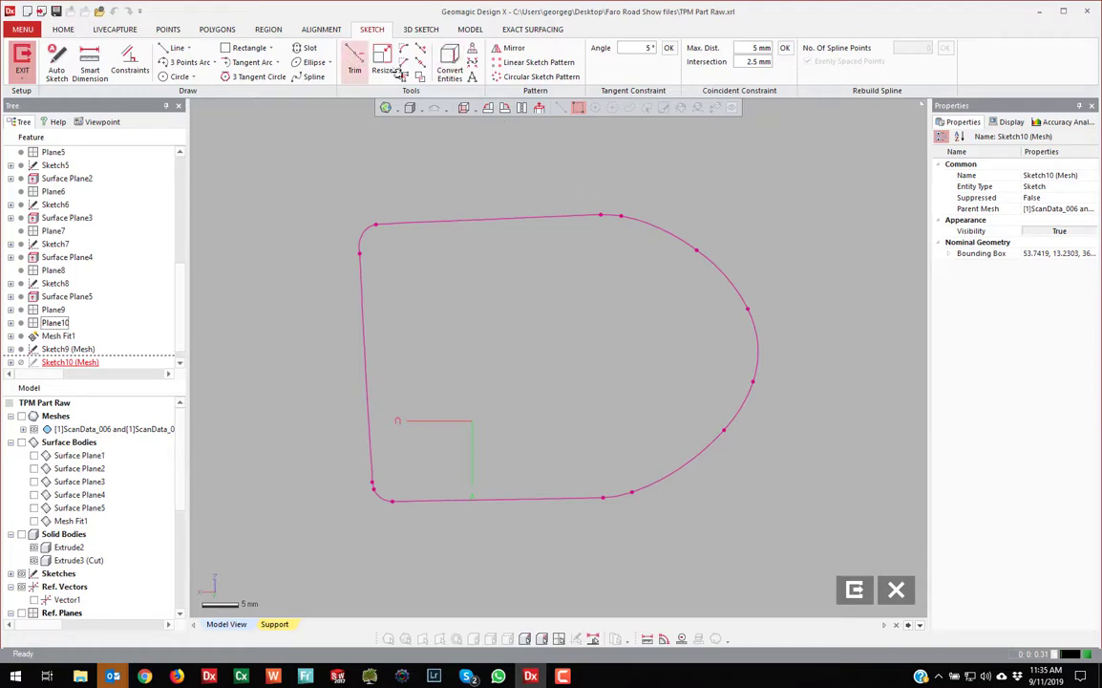
click(312, 77)
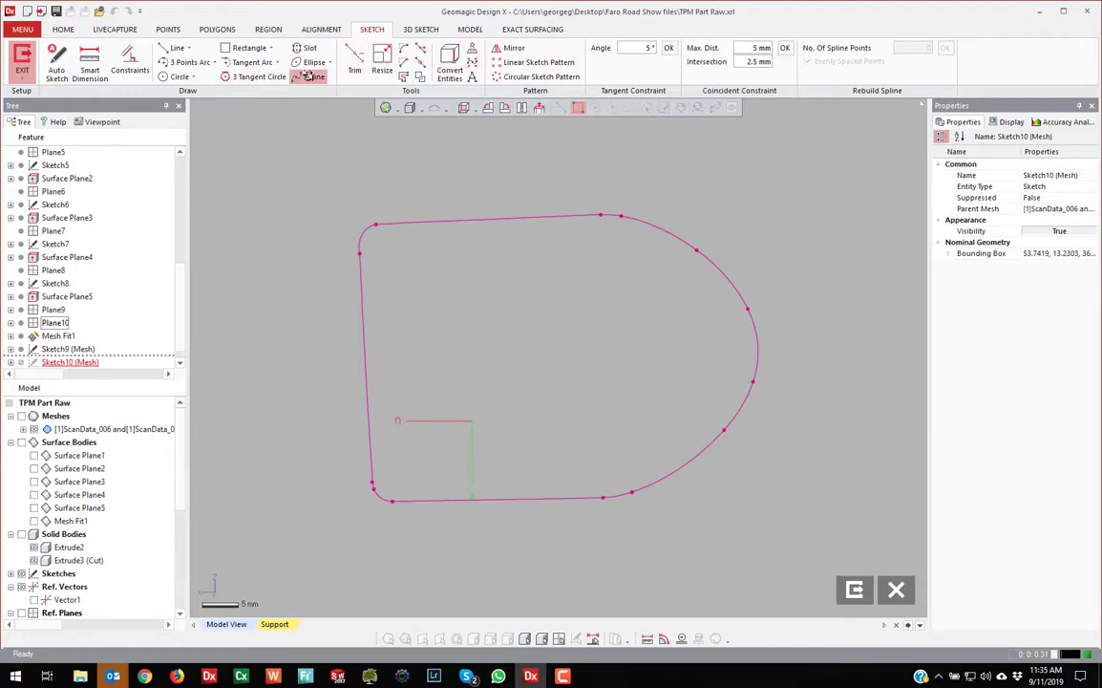
click(581, 192)
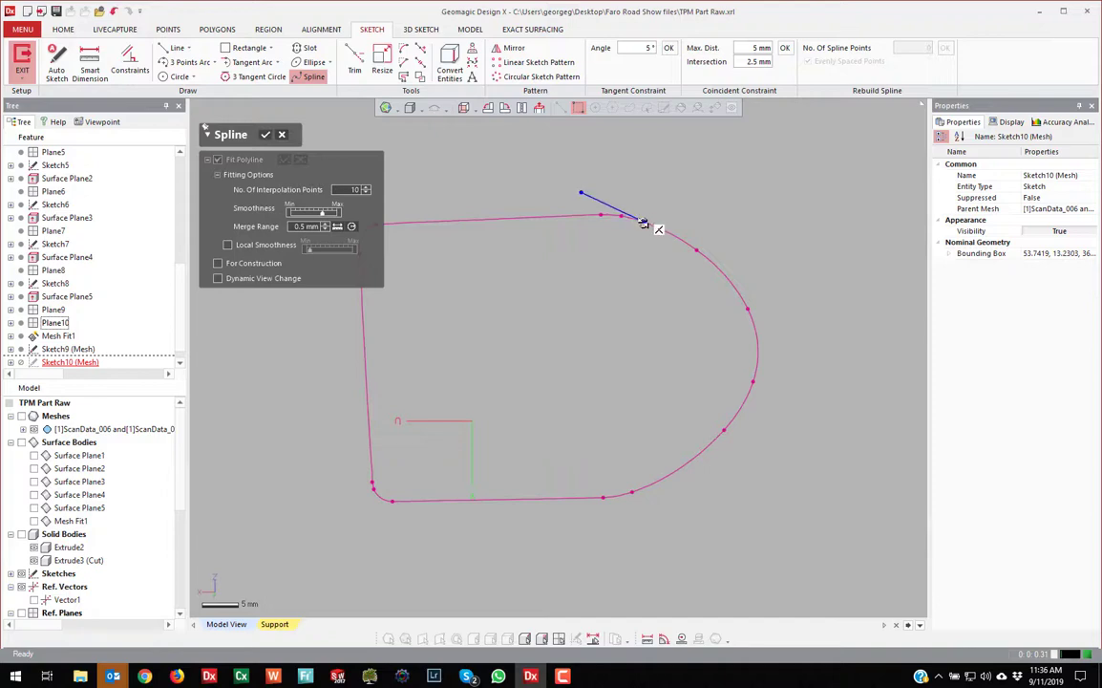
click(644, 222)
click(679, 238)
click(745, 303)
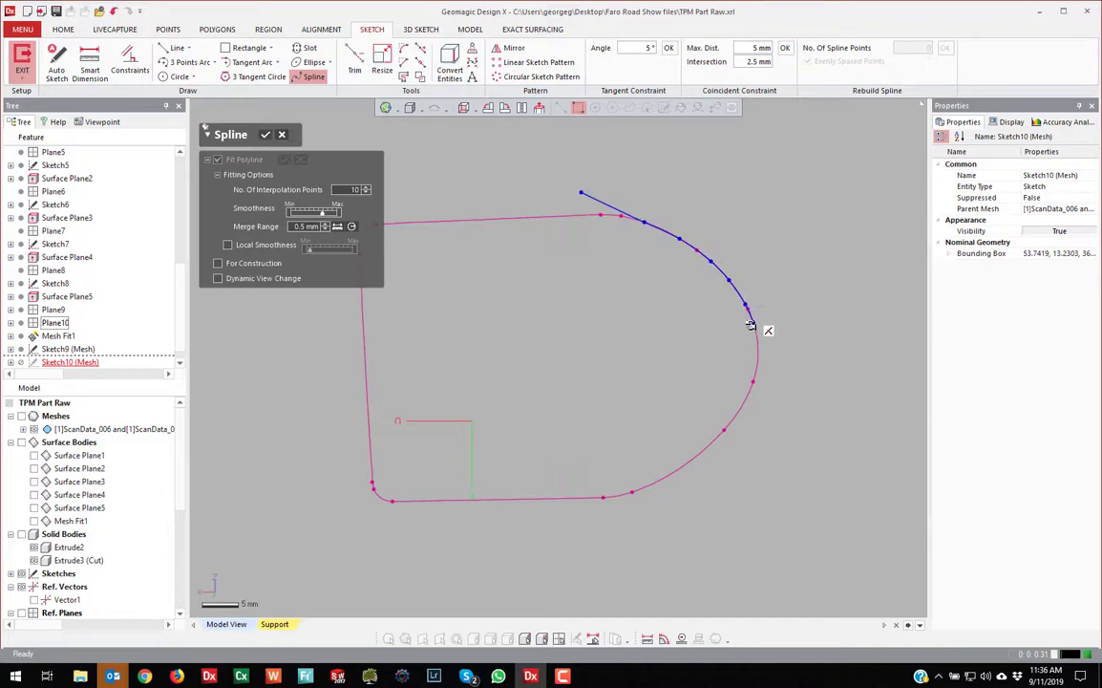
click(758, 361)
click(688, 462)
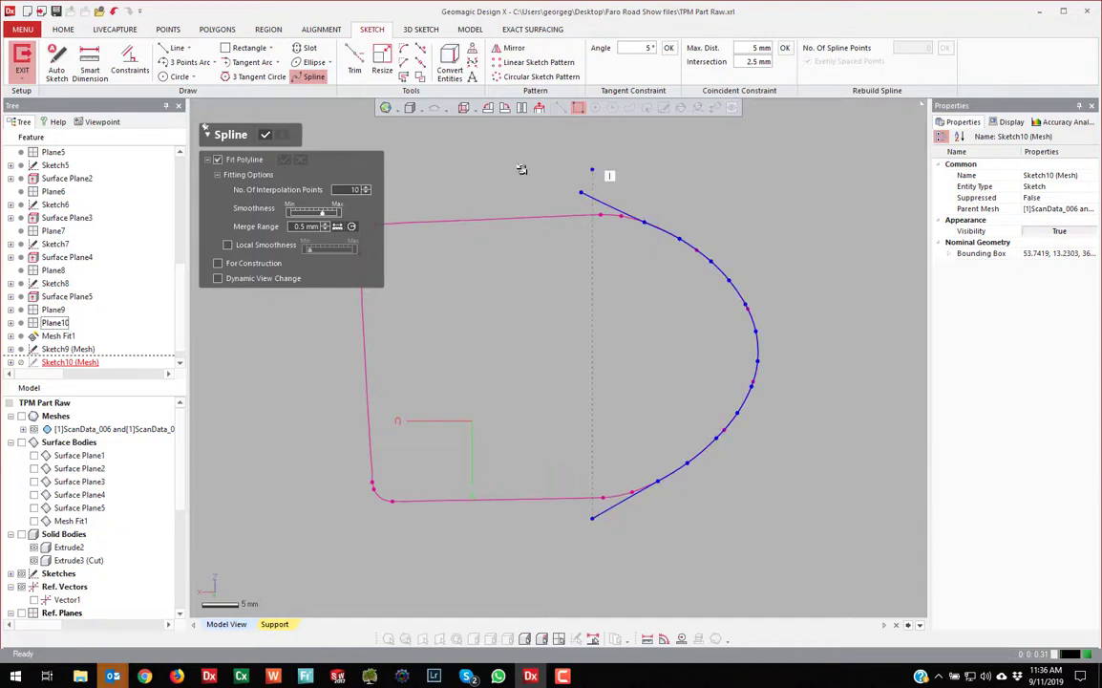
key(Escape)
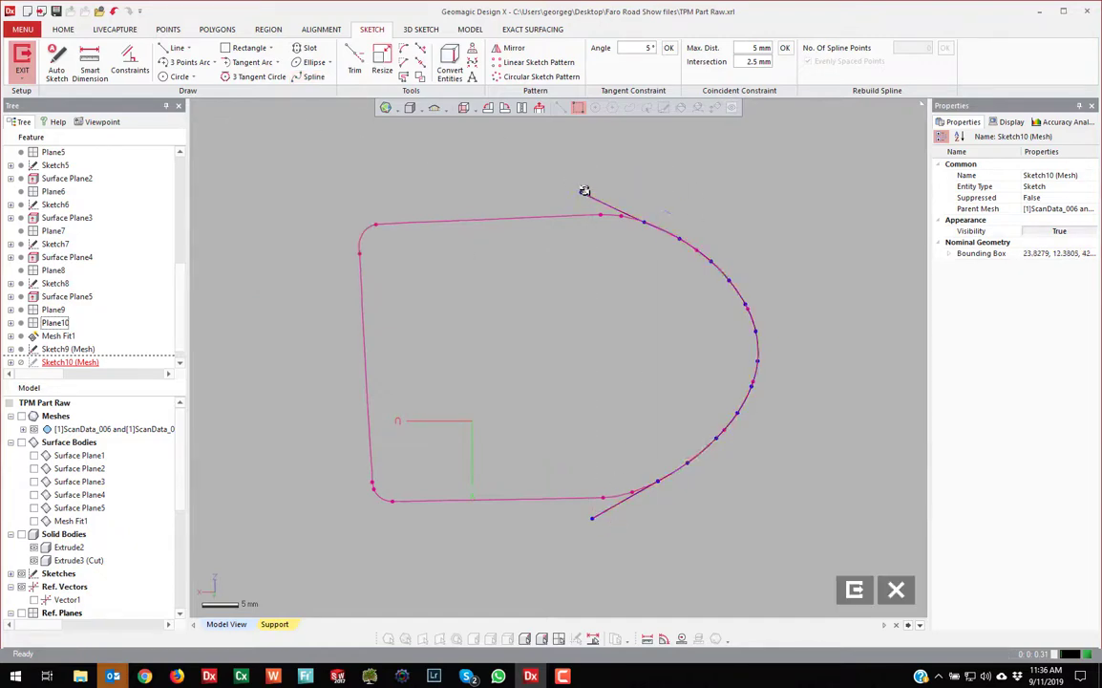
Rebuild the spline with evenly spaced points and exit Sketch10
click(579, 193)
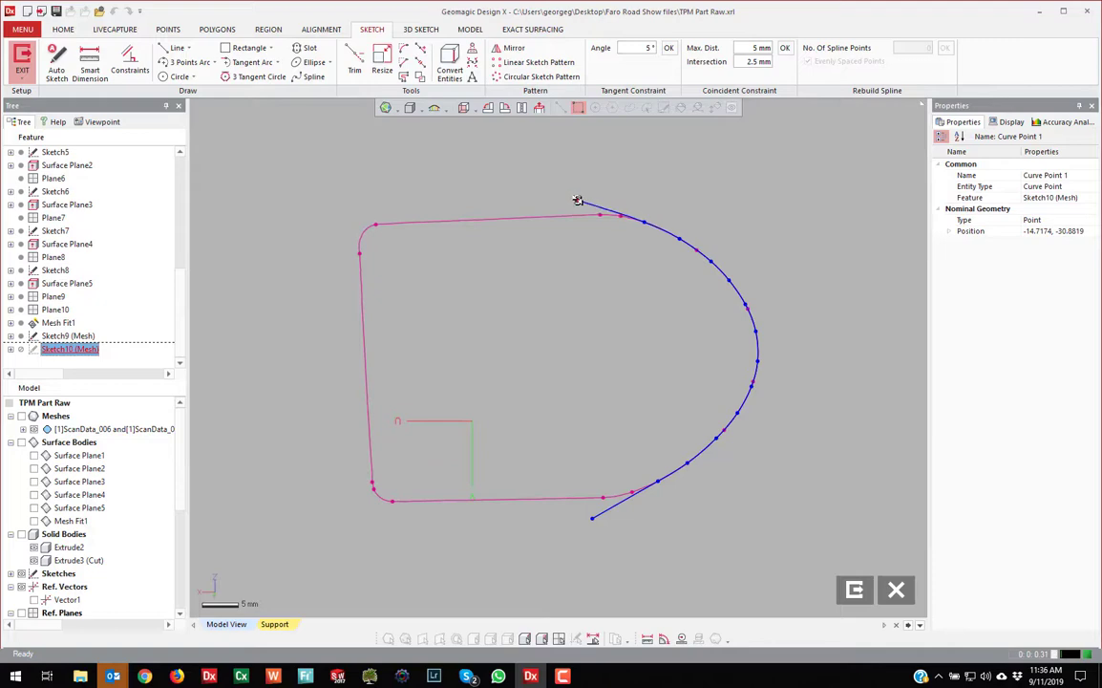
click(631, 159)
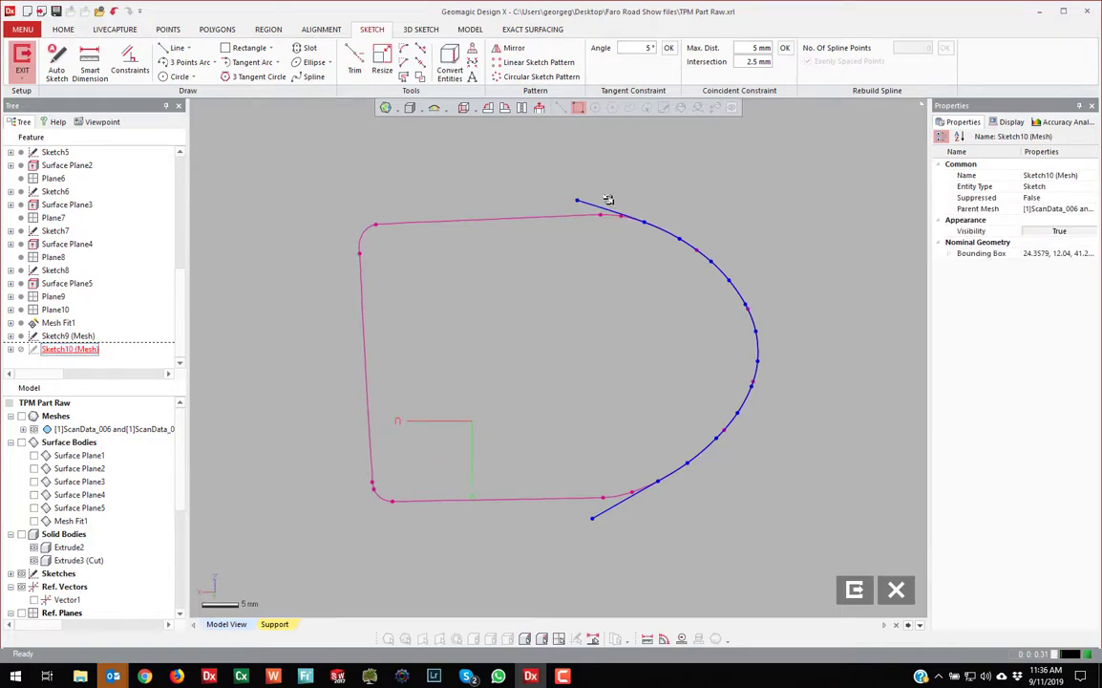
click(601, 207)
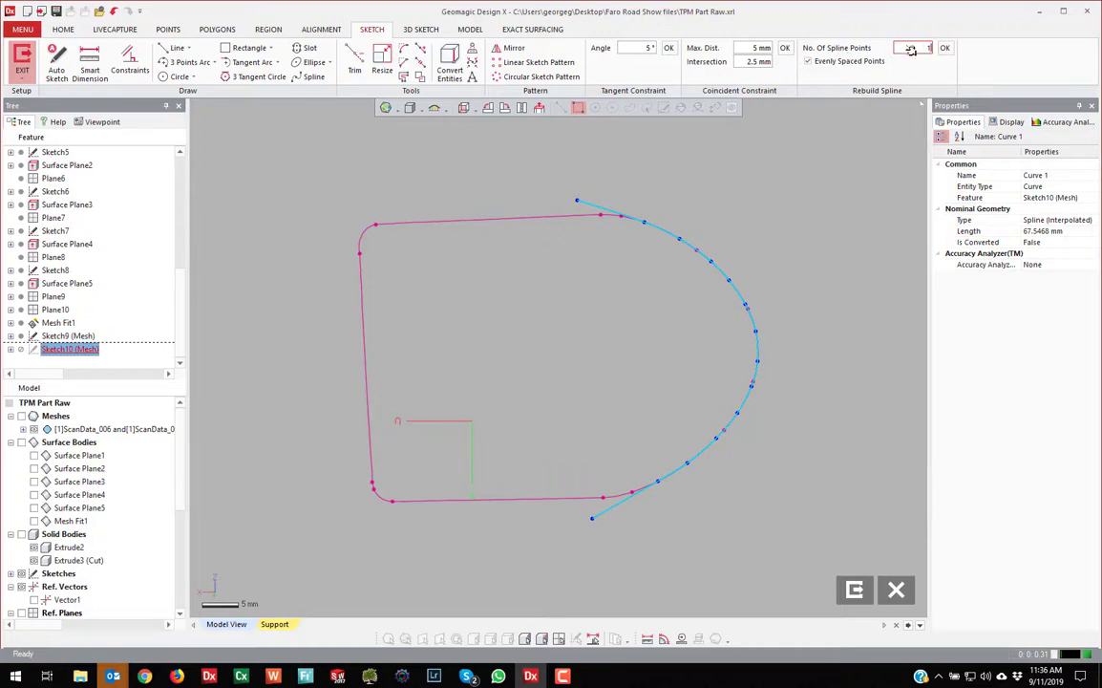
click(807, 186)
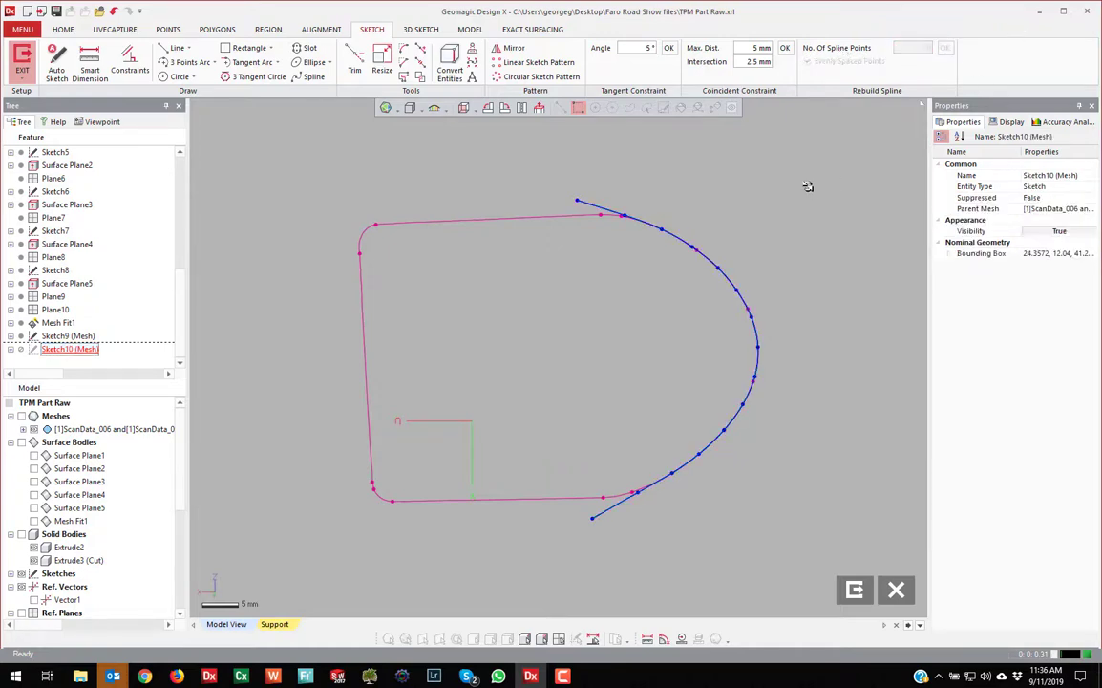
click(858, 589)
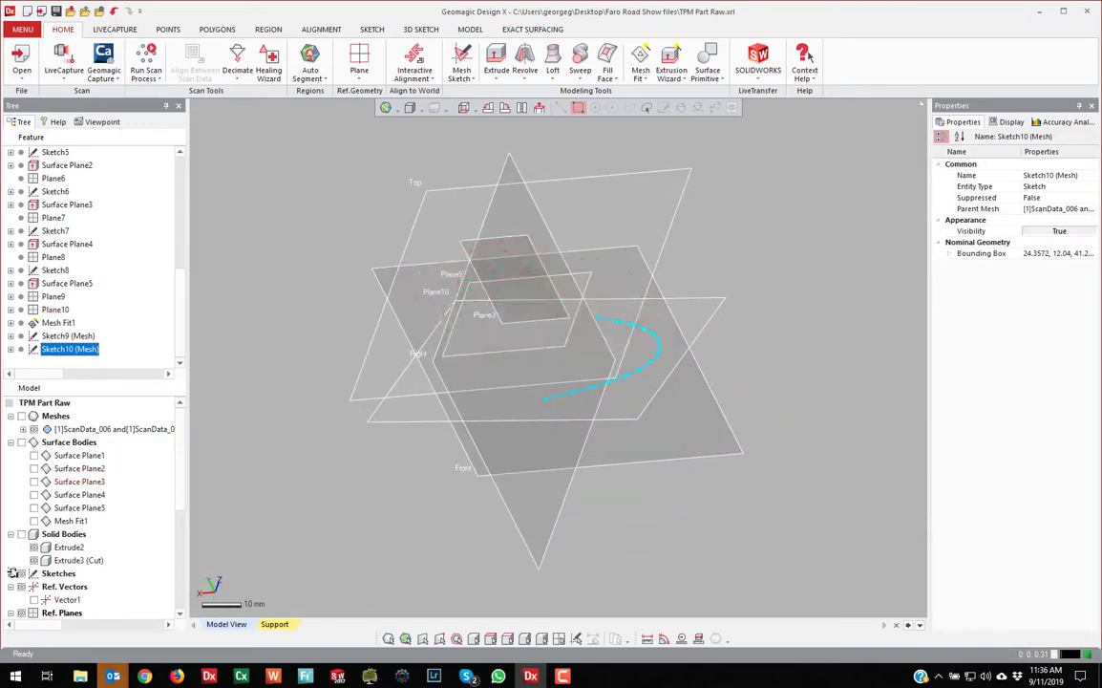
Show Sketch9 and loft a surface between the Sketch9 and Sketch10 curves
click(11, 573)
click(34, 587)
right_drag(413, 477, 510, 138)
click(552, 61)
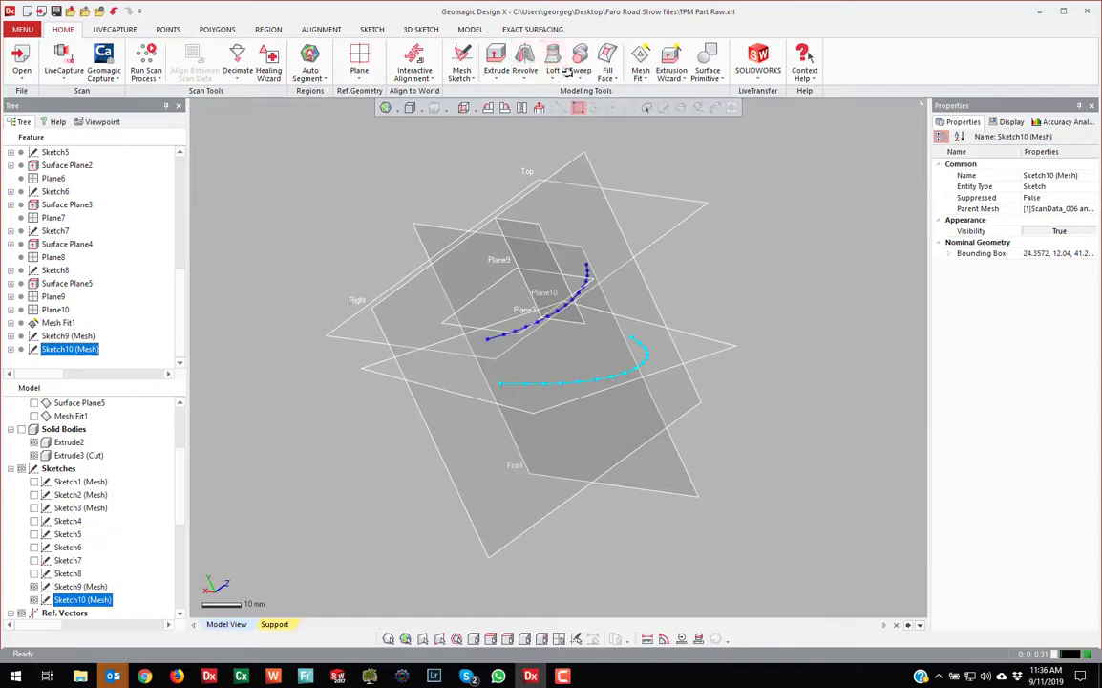
click(502, 338)
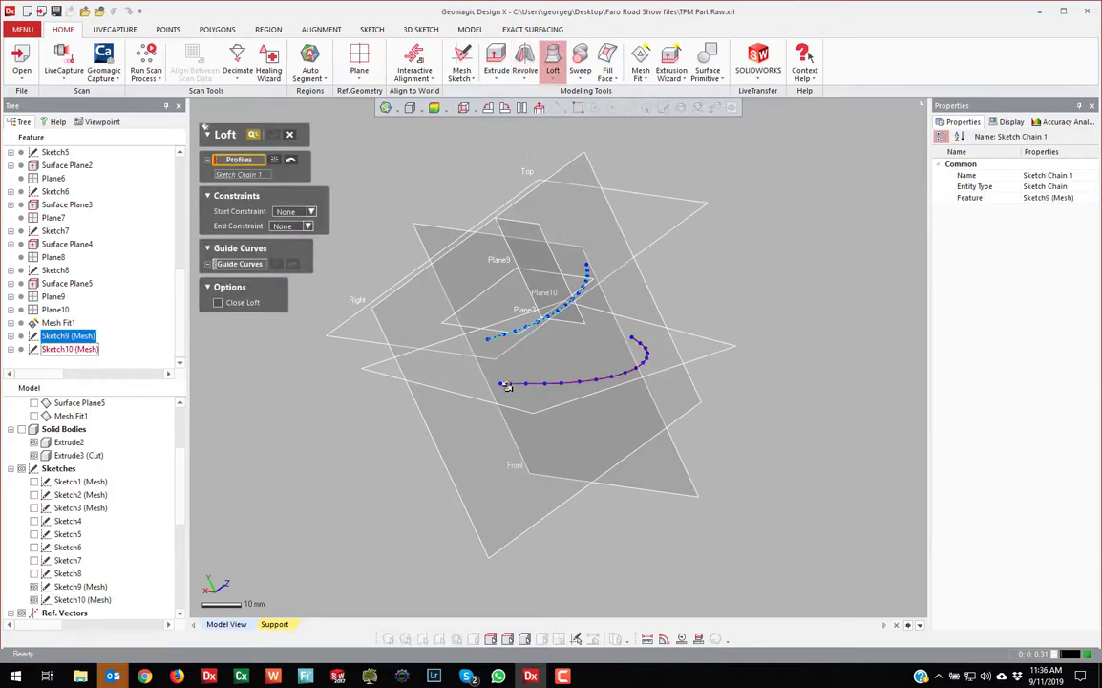
click(506, 385)
click(274, 133)
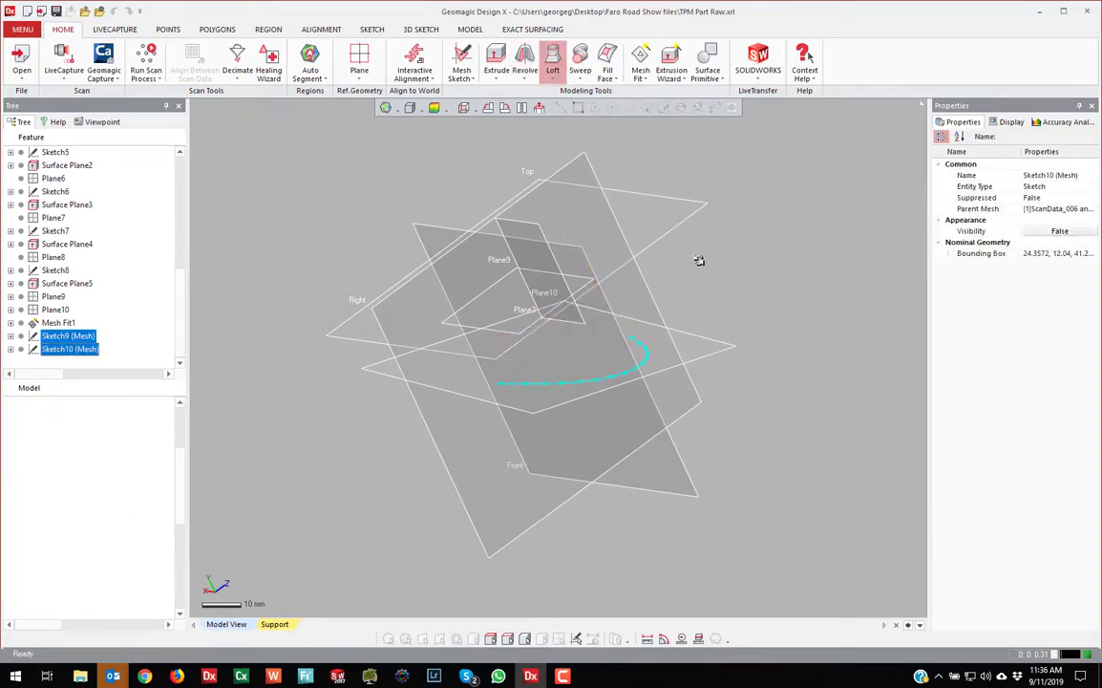
Show Surface Plane1–5 around the loft and hide Mesh Fit1
scroll(43, 454, up, 7)
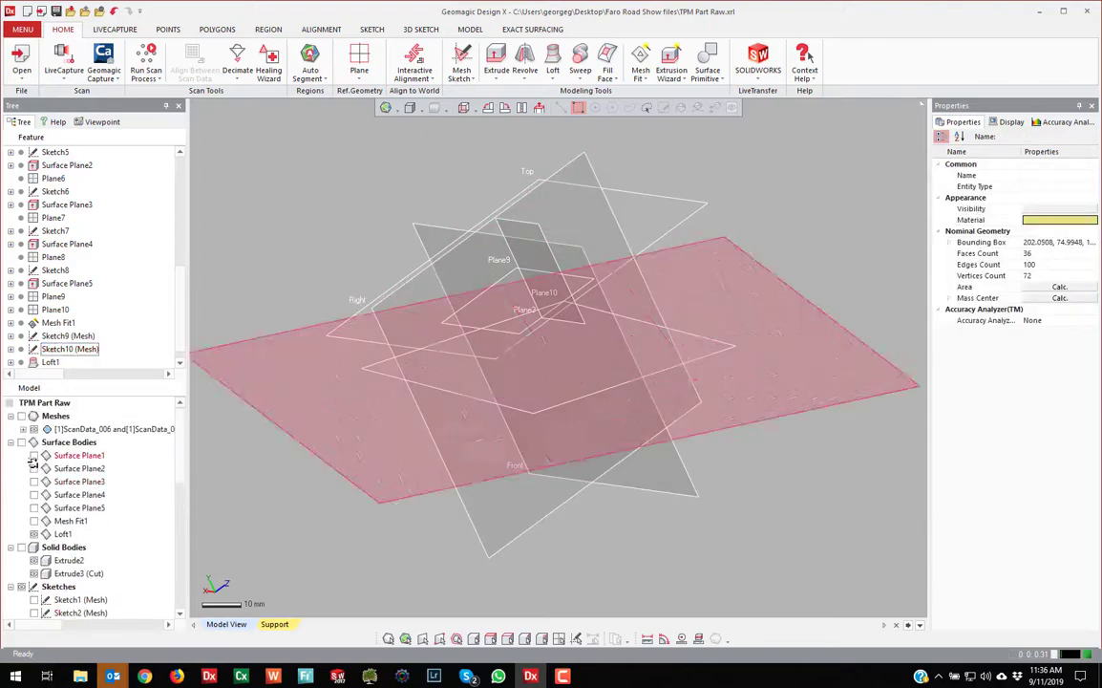
click(21, 443)
right_drag(290, 418, 79, 473)
scroll(579, 336, up, 5)
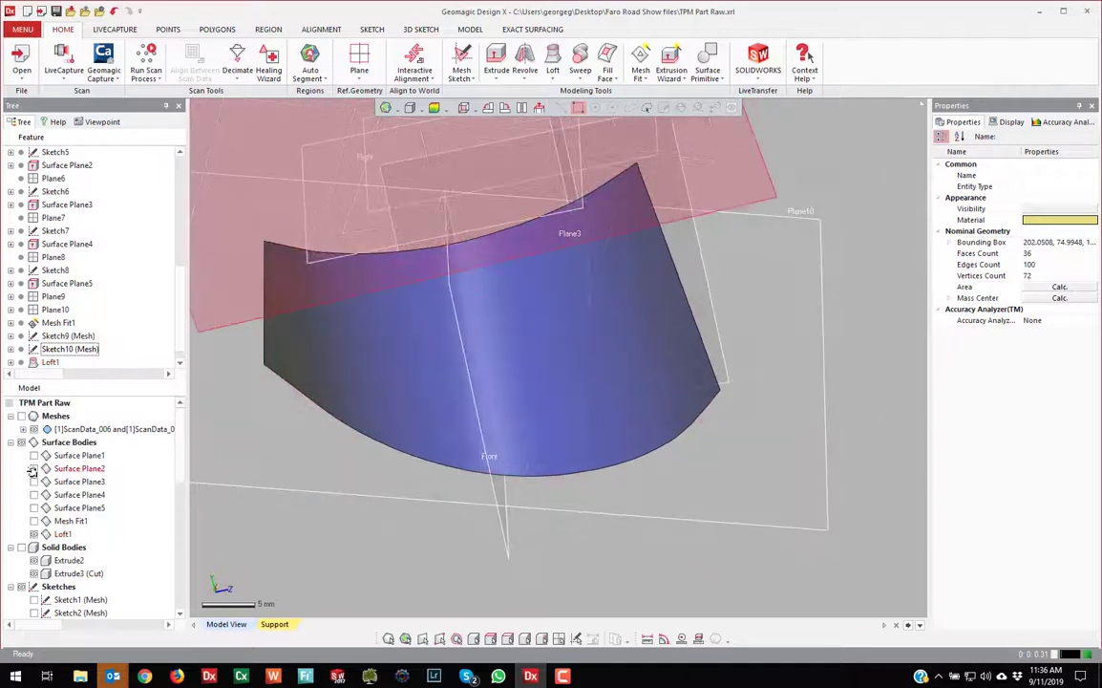
drag(35, 456, 38, 522)
scroll(304, 415, down, 3)
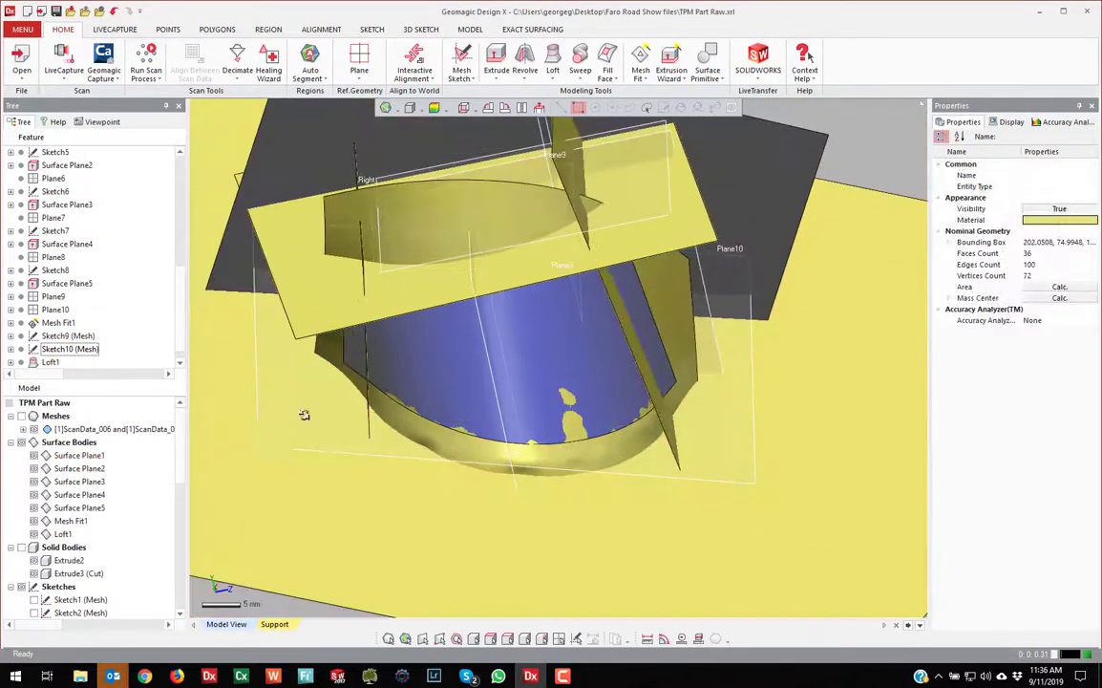
right_drag(305, 416, 349, 369)
click(34, 522)
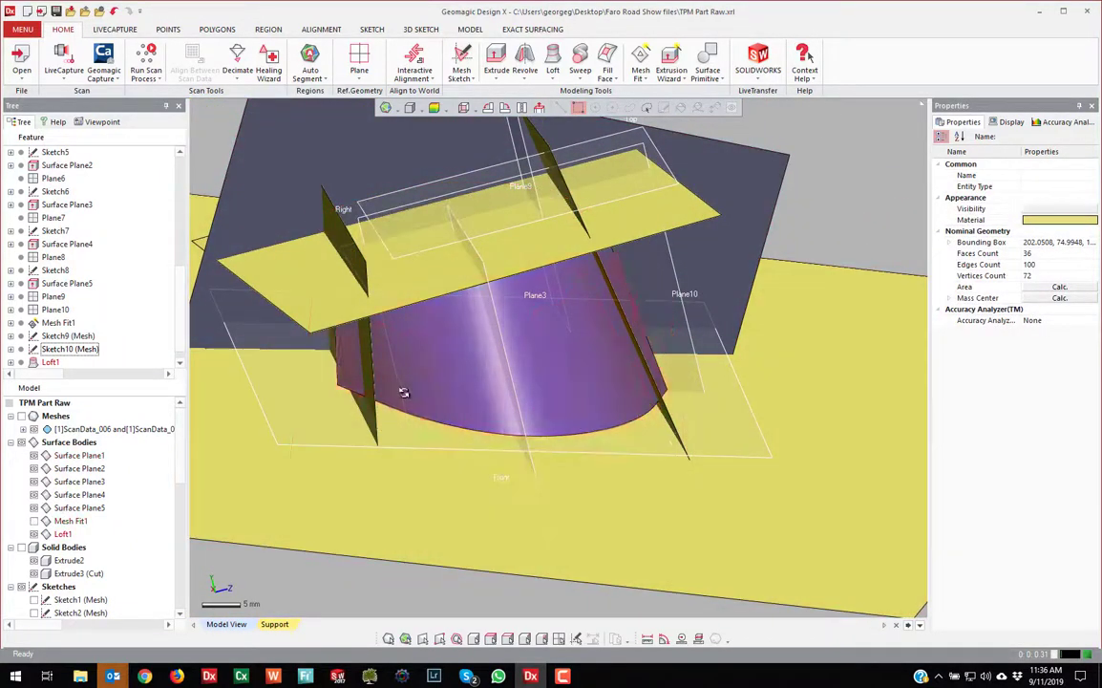
scroll(403, 393, down, 3)
right_drag(403, 393, 465, 322)
scroll(517, 298, up, 3)
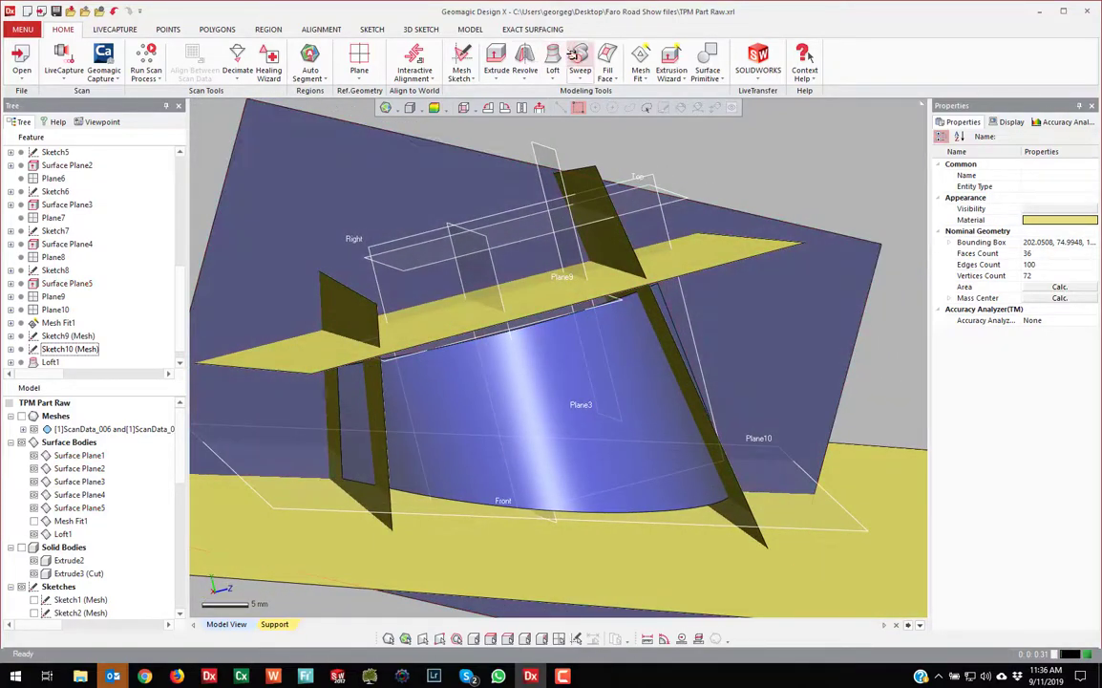
click(470, 30)
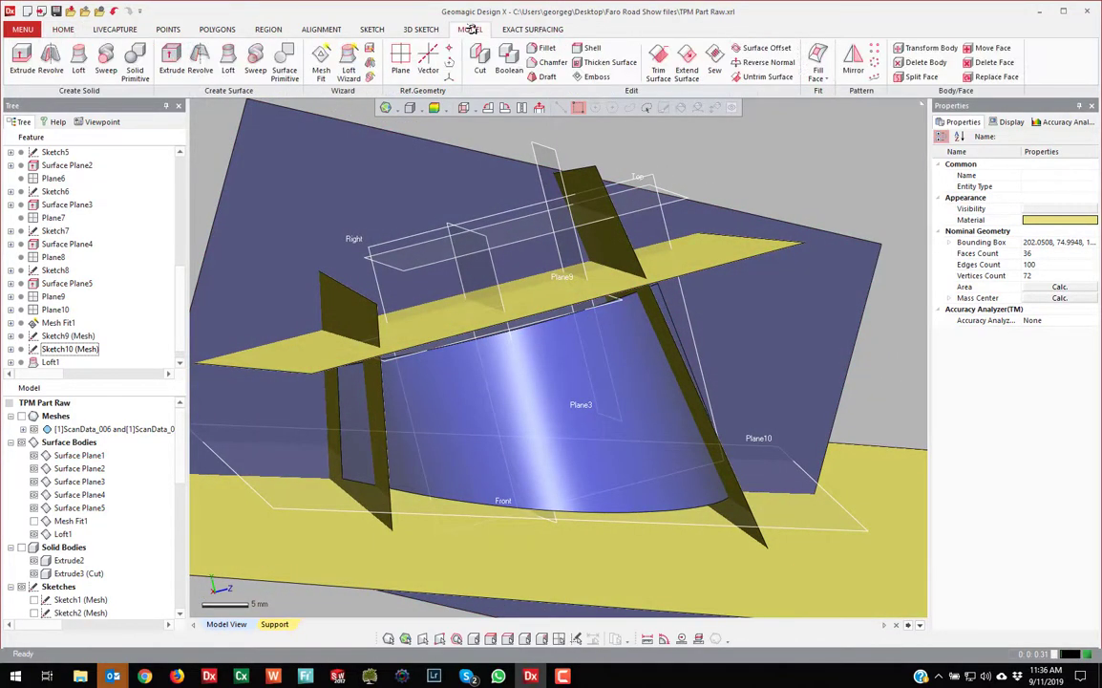
Extend the loft's bottom and top edges linearly by 5.7 mm
click(683, 60)
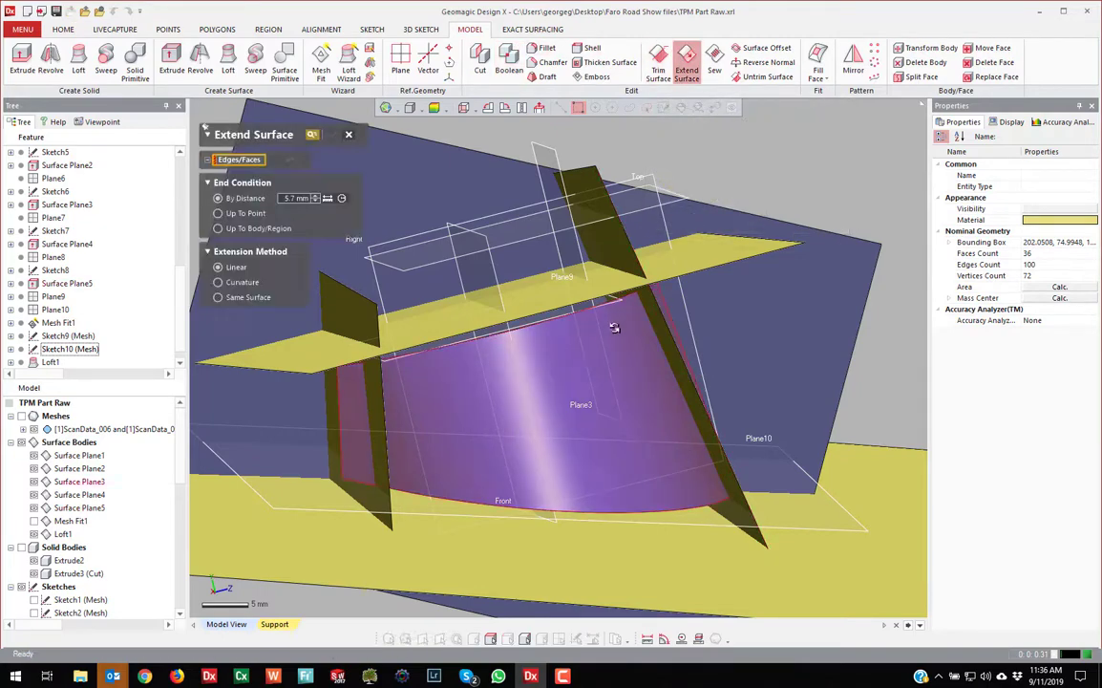
click(582, 373)
right_drag(554, 382, 569, 418)
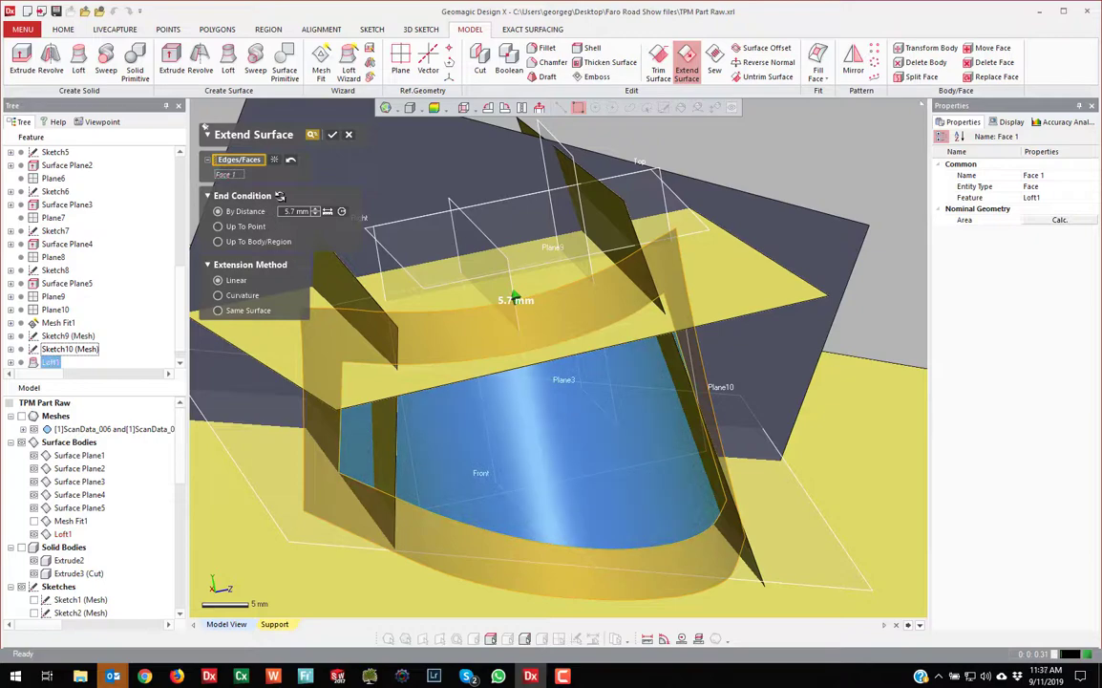
click(283, 159)
right_drag(539, 372, 482, 484)
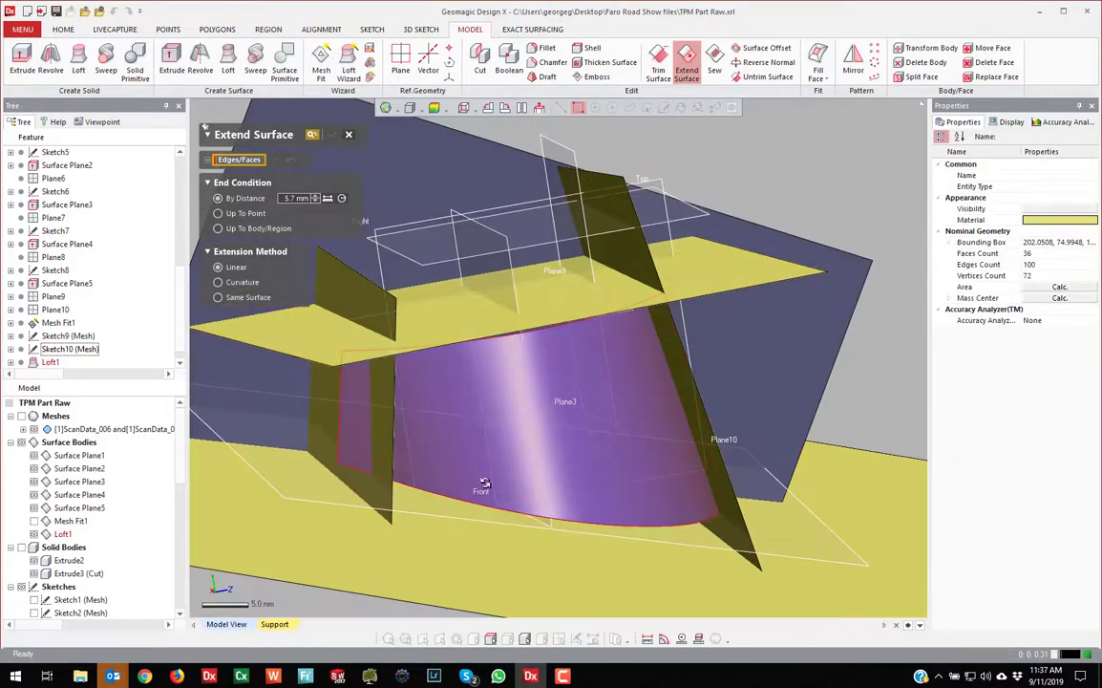
click(487, 512)
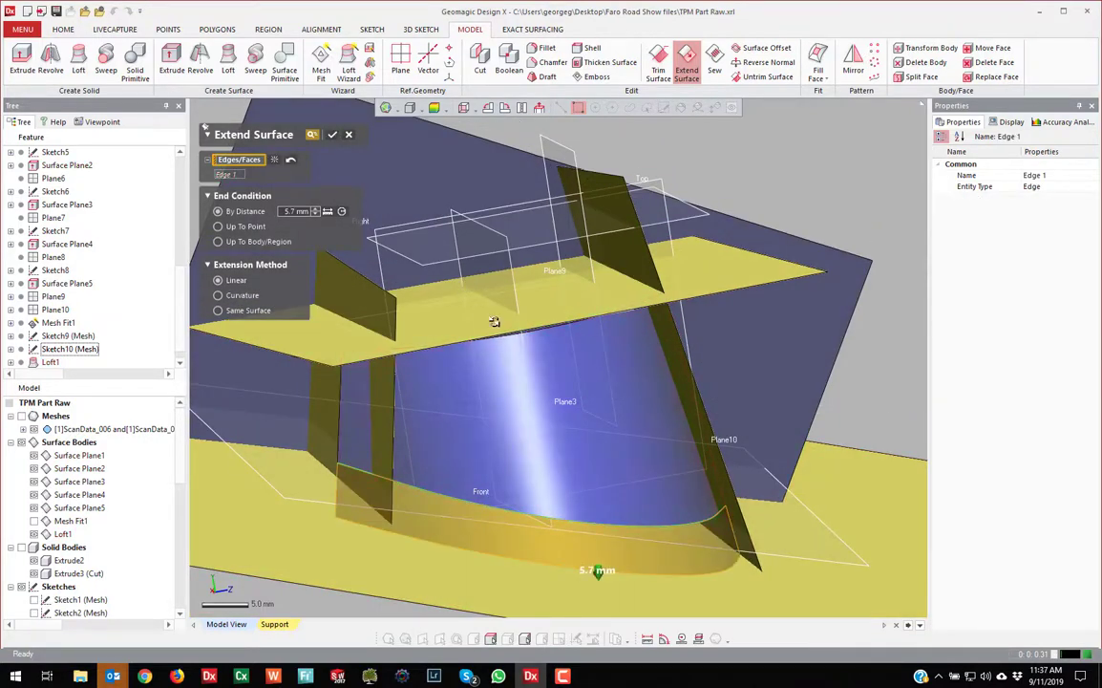
right_drag(493, 322, 502, 322)
click(500, 322)
right_drag(671, 337, 453, 224)
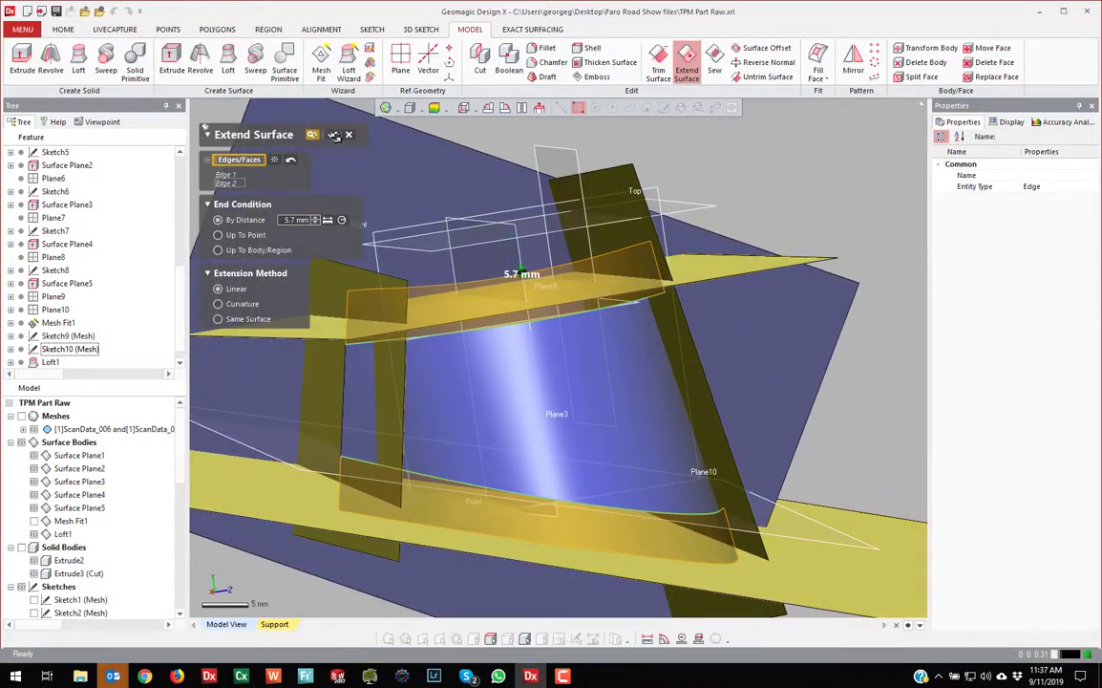
click(334, 136)
right_drag(779, 201, 507, 359)
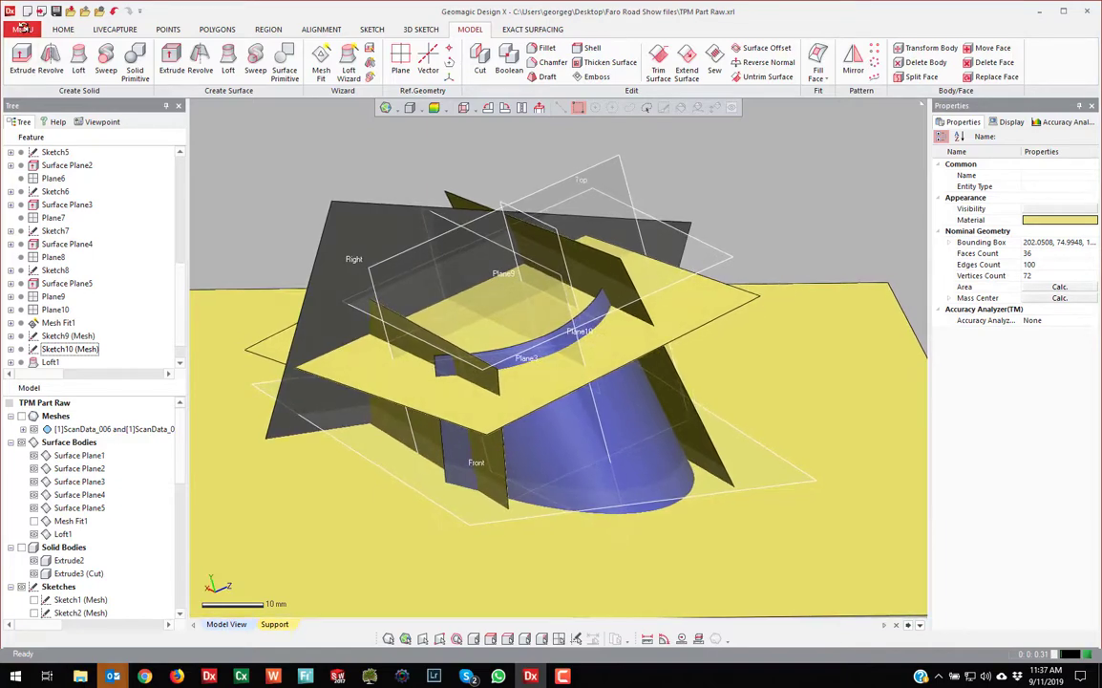
Solidify Surface Plane1–5 and Loft1 into one closed solid body
click(22, 29)
mouse_move(34, 89)
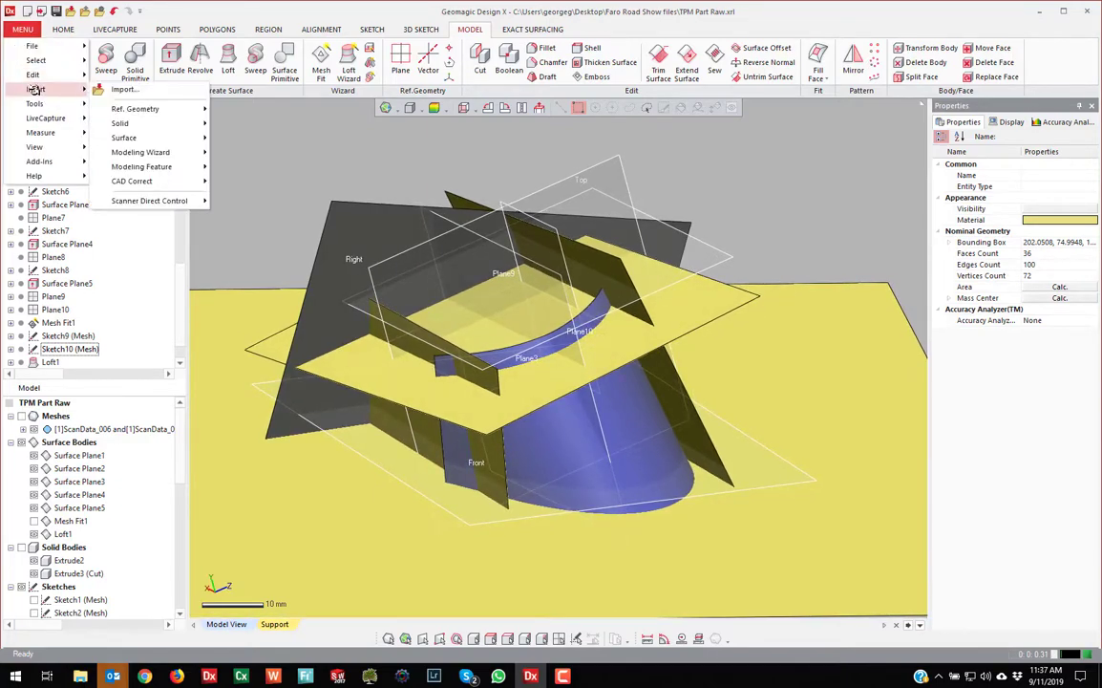
mouse_move(122, 138)
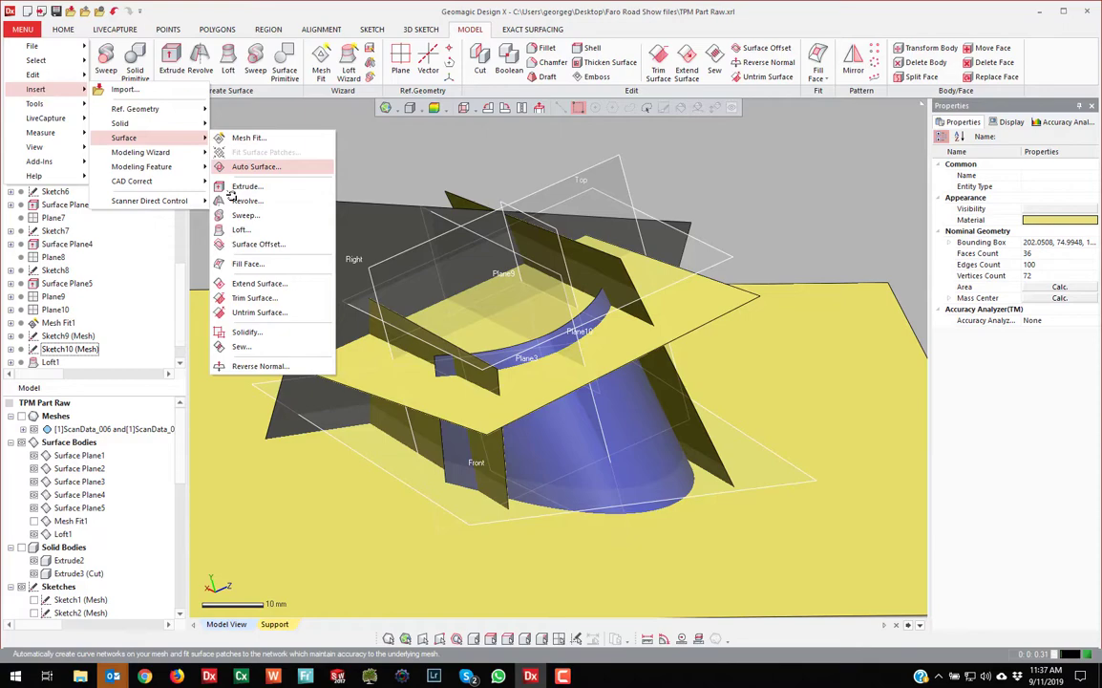
click(253, 325)
scroll(304, 319, down, 3)
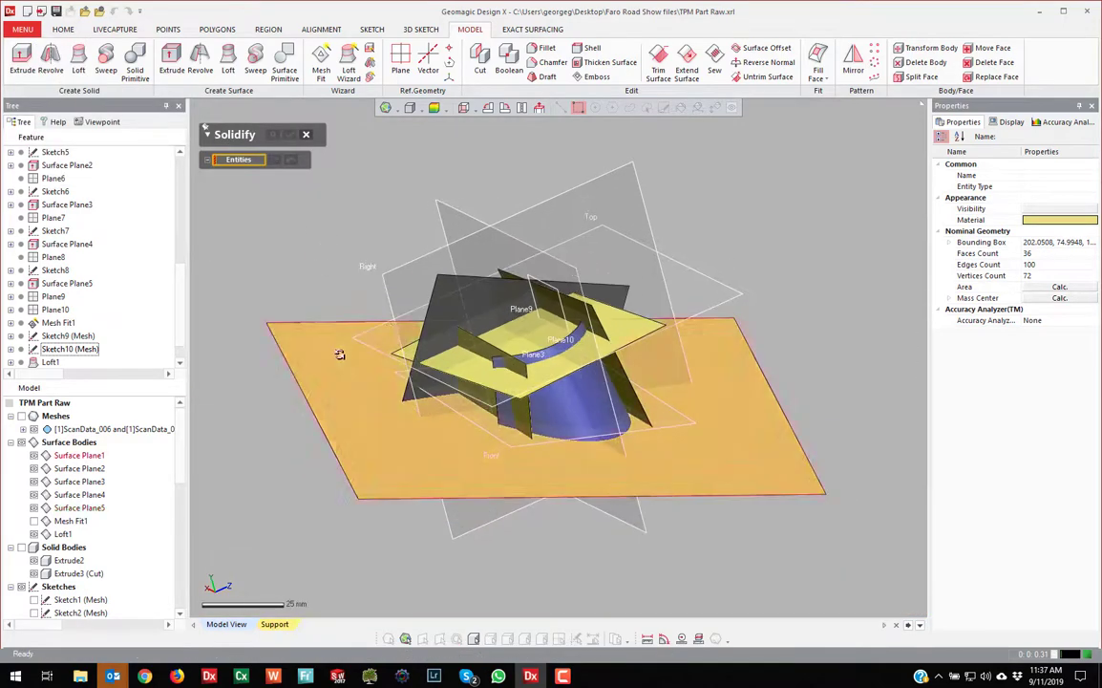
click(329, 348)
click(442, 294)
click(455, 357)
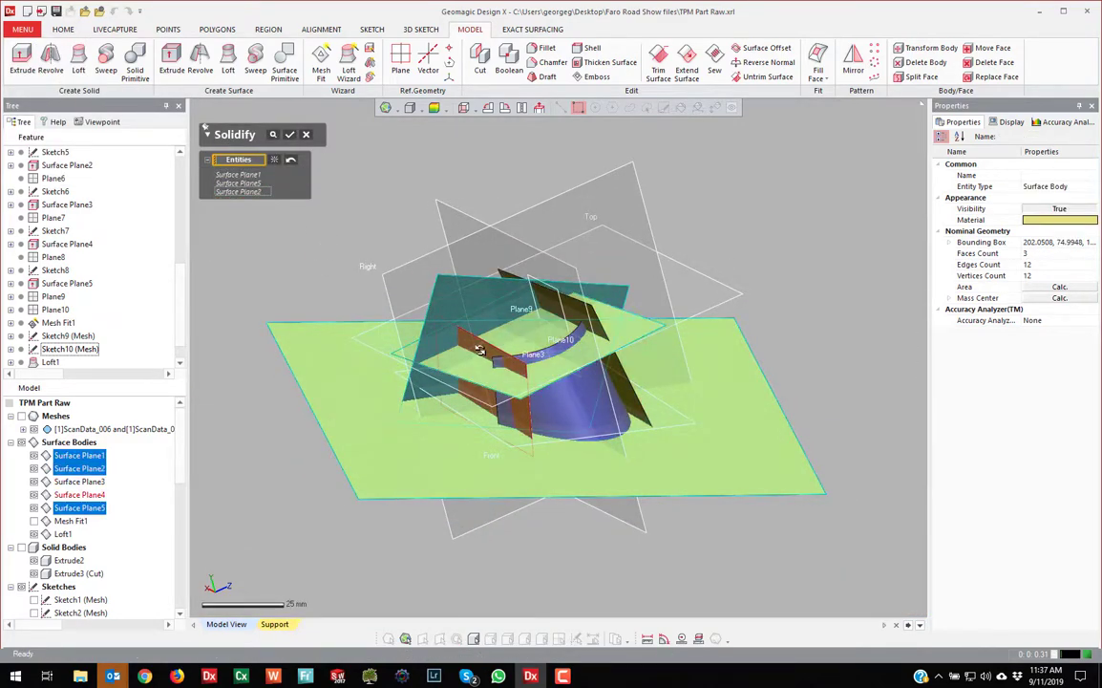
click(567, 393)
click(568, 394)
click(565, 305)
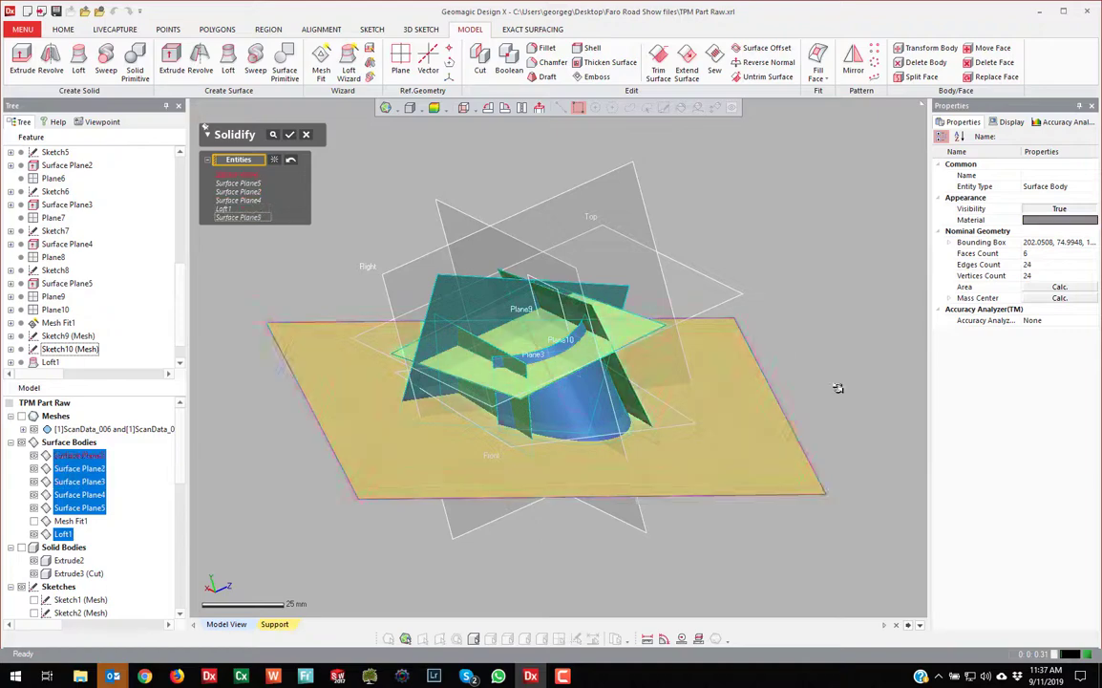
right_drag(838, 389, 570, 248)
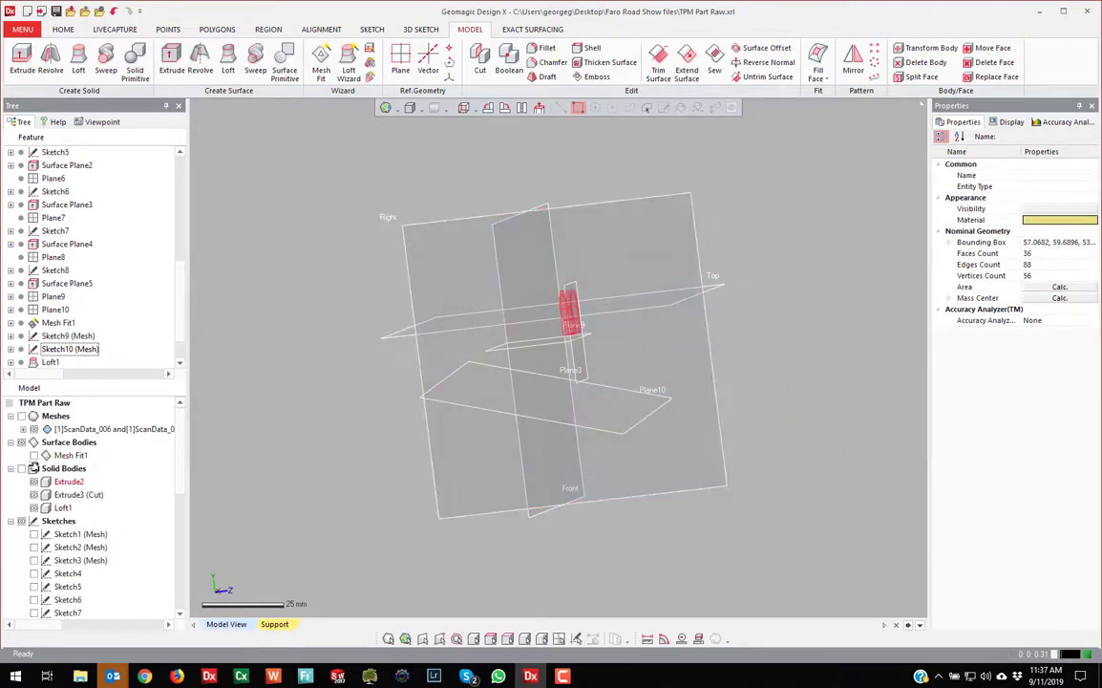
right_drag(706, 388, 544, 401)
scroll(564, 339, up, 5)
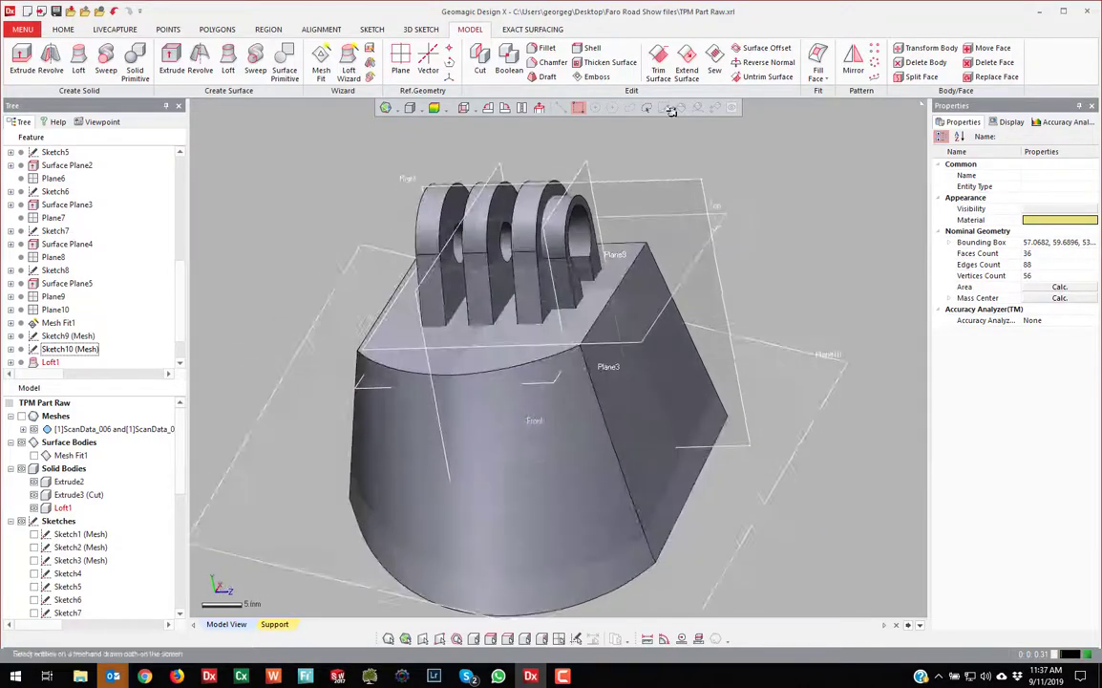
Start a constant fillet on the front and corner top edges with radius 2.5 mm
click(545, 49)
click(450, 373)
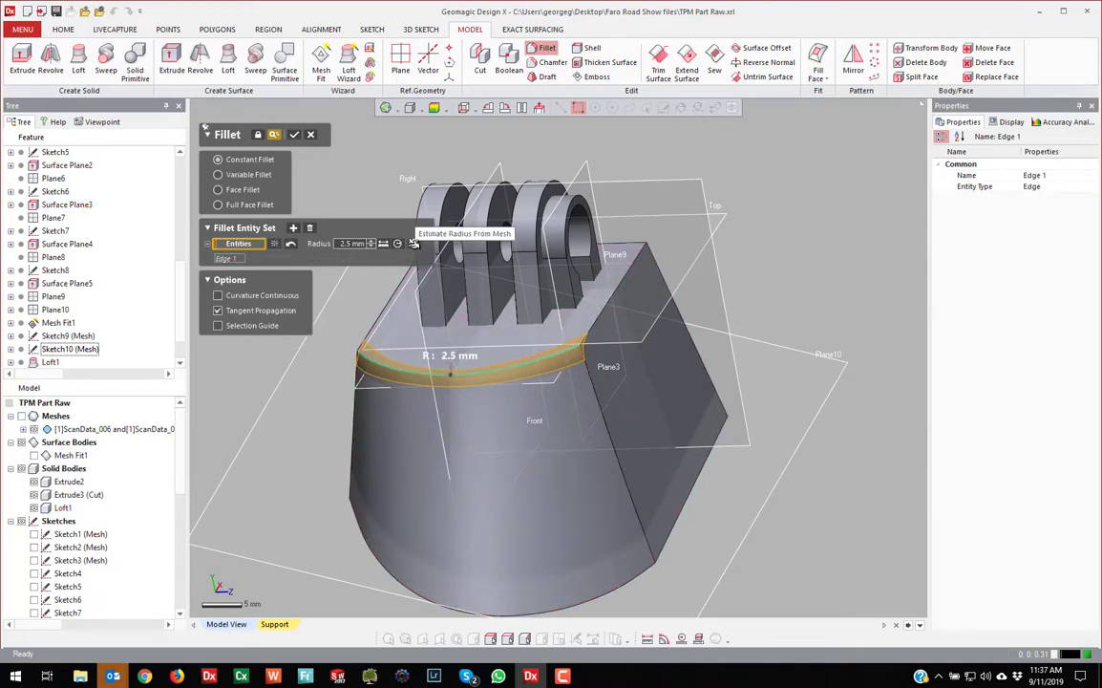
click(415, 242)
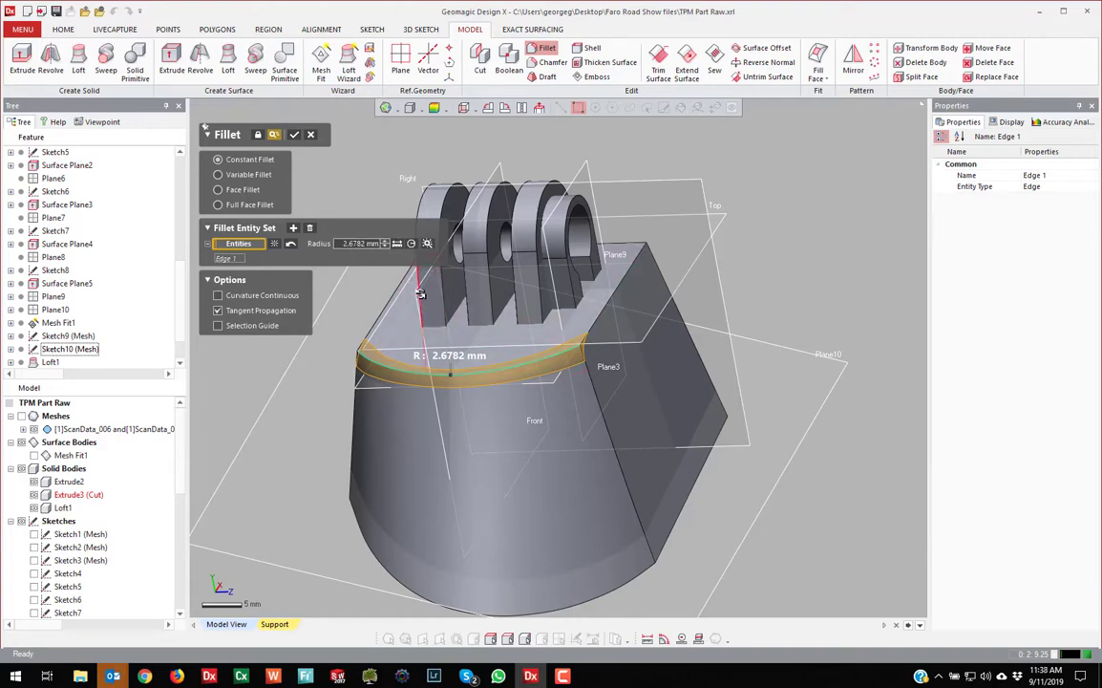
click(618, 301)
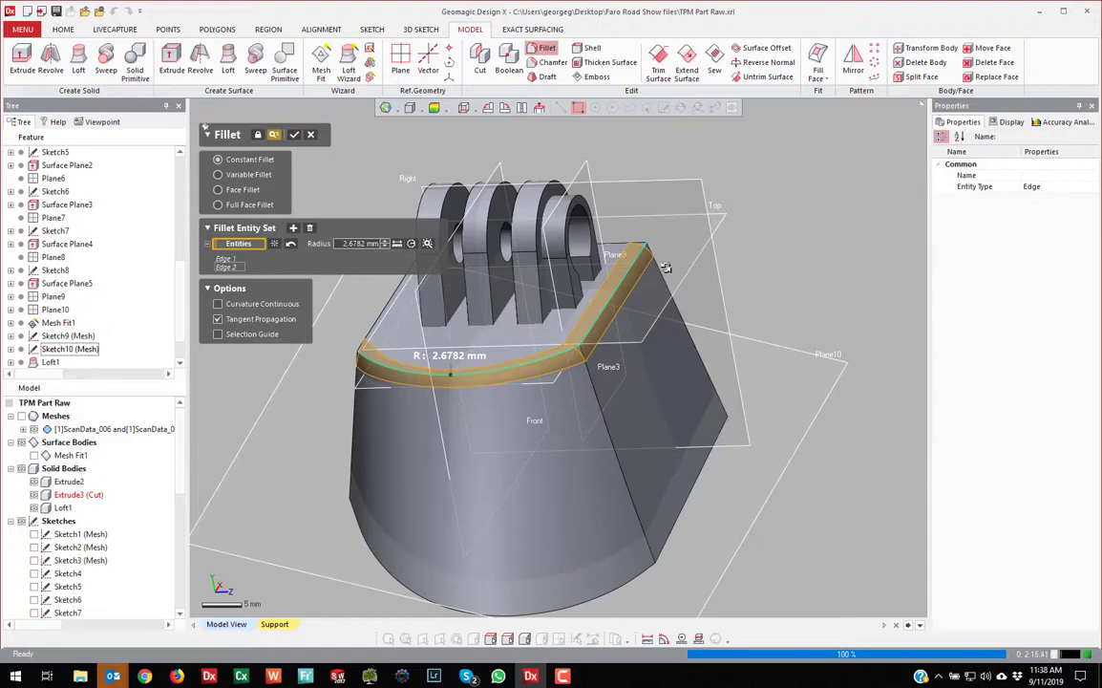
drag(608, 314, 590, 353)
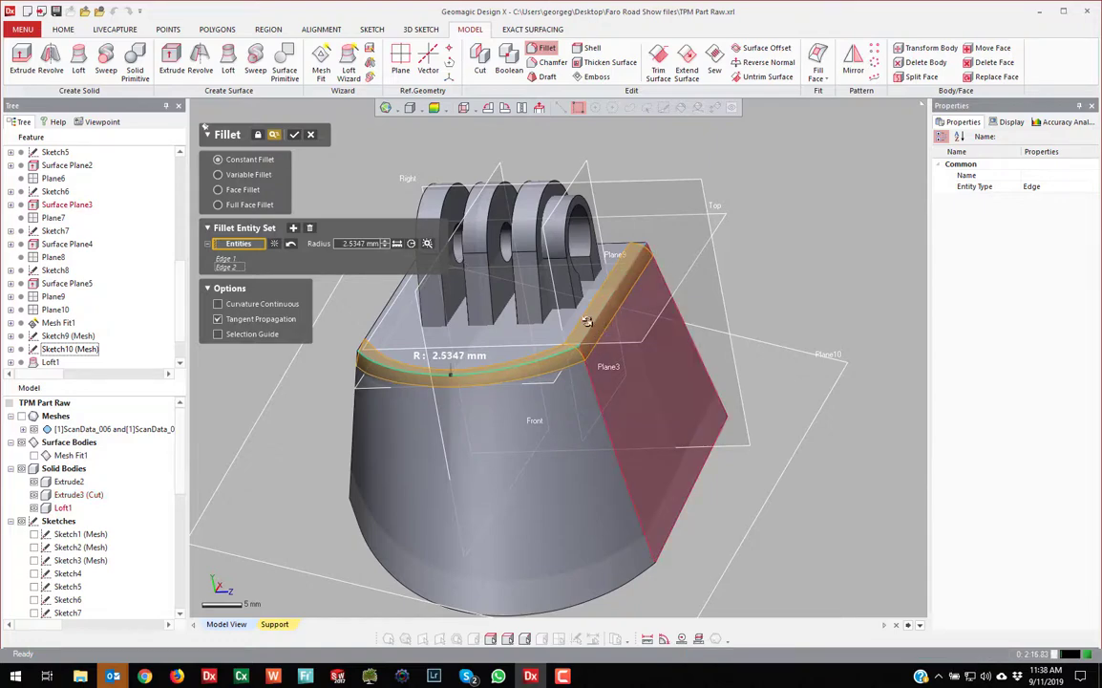
click(346, 245)
text(2.5)
key(Return)
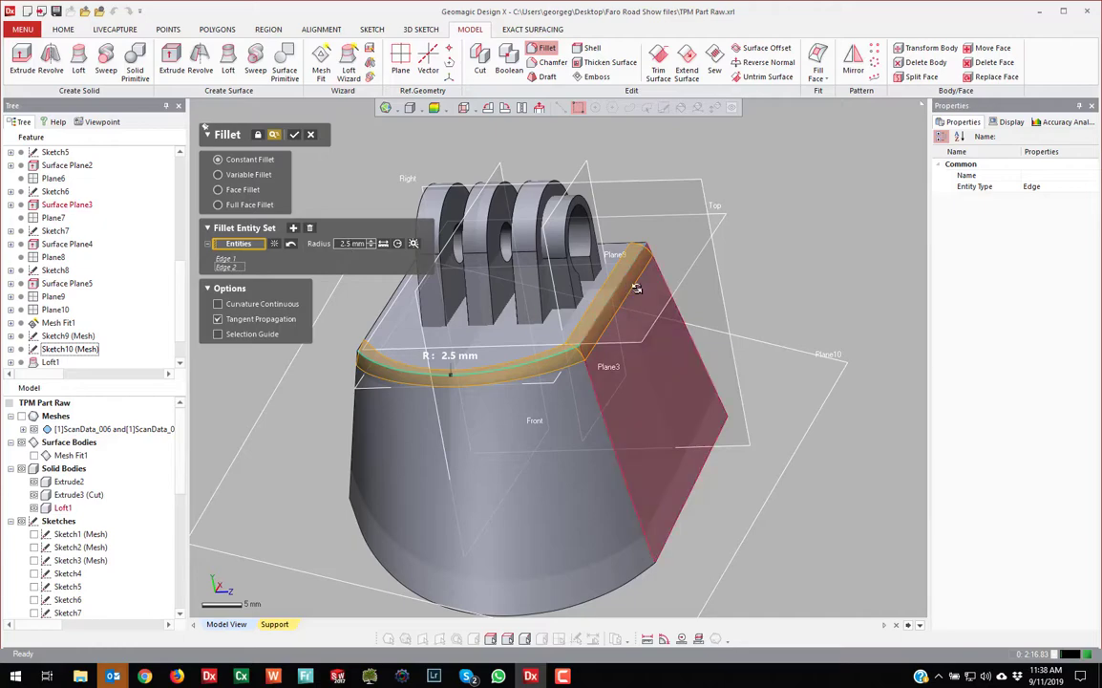
Add the back, left, front cone and right top edges to the 2.5 mm fillet
click(626, 244)
right_drag(524, 271, 602, 410)
click(356, 438)
click(508, 455)
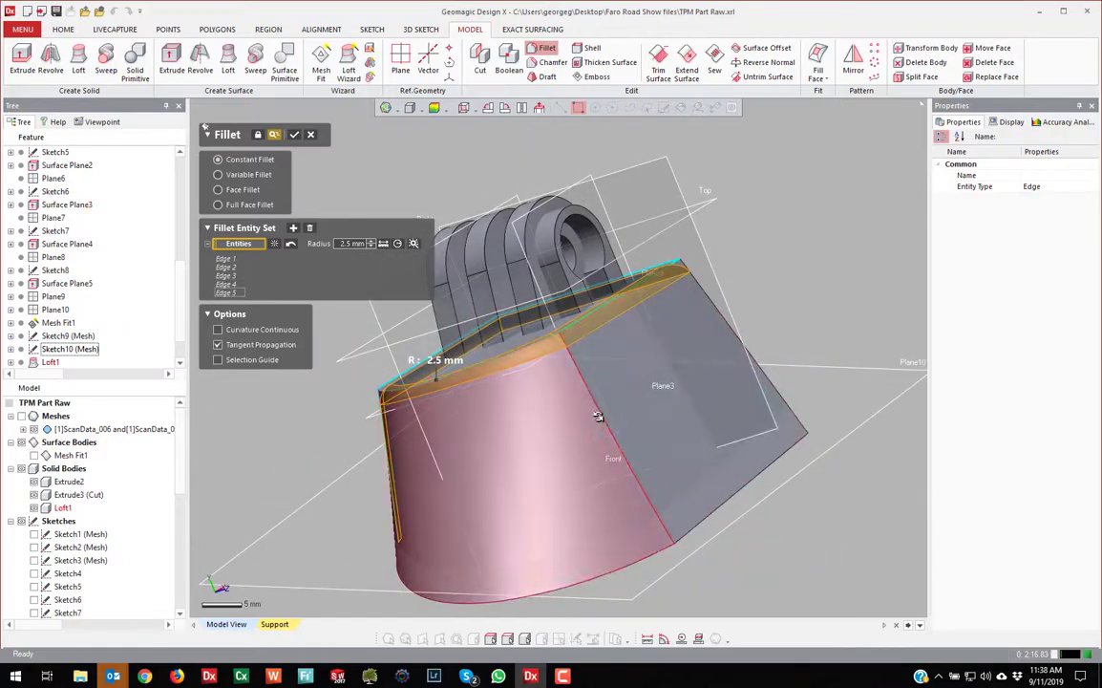
click(604, 417)
right_drag(680, 377, 814, 364)
click(765, 369)
right_drag(785, 384, 723, 363)
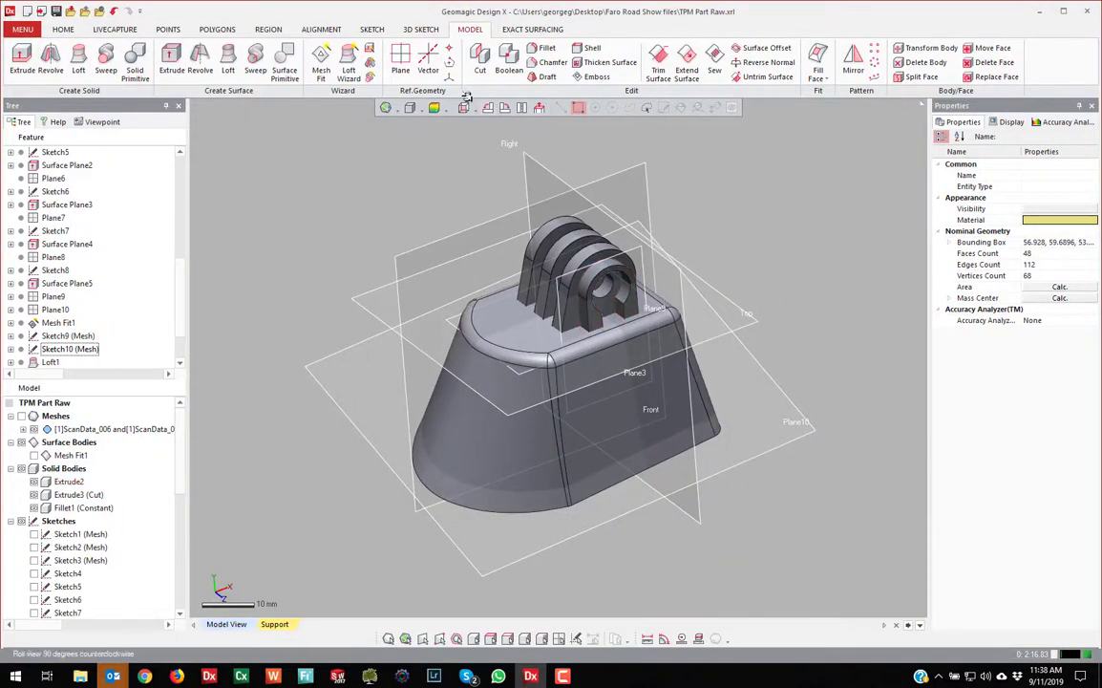
Boolean-merge Extrude3 (Cut), Extrude2 and Fillet1 (Constant) into one solid
click(509, 62)
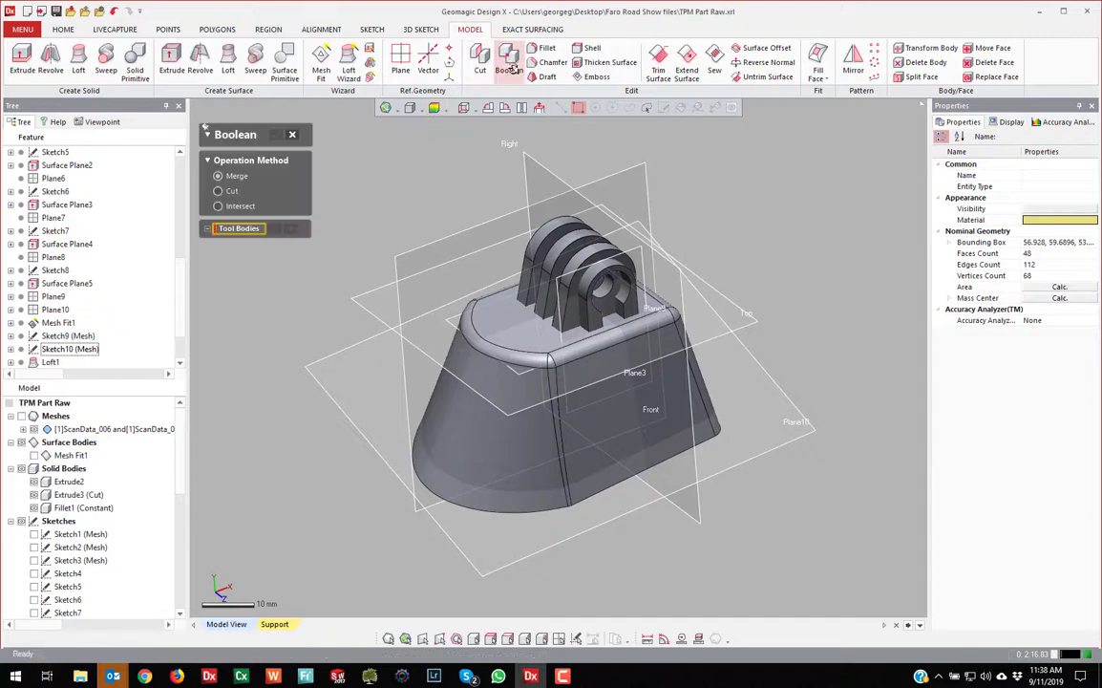
click(566, 226)
click(599, 267)
click(554, 365)
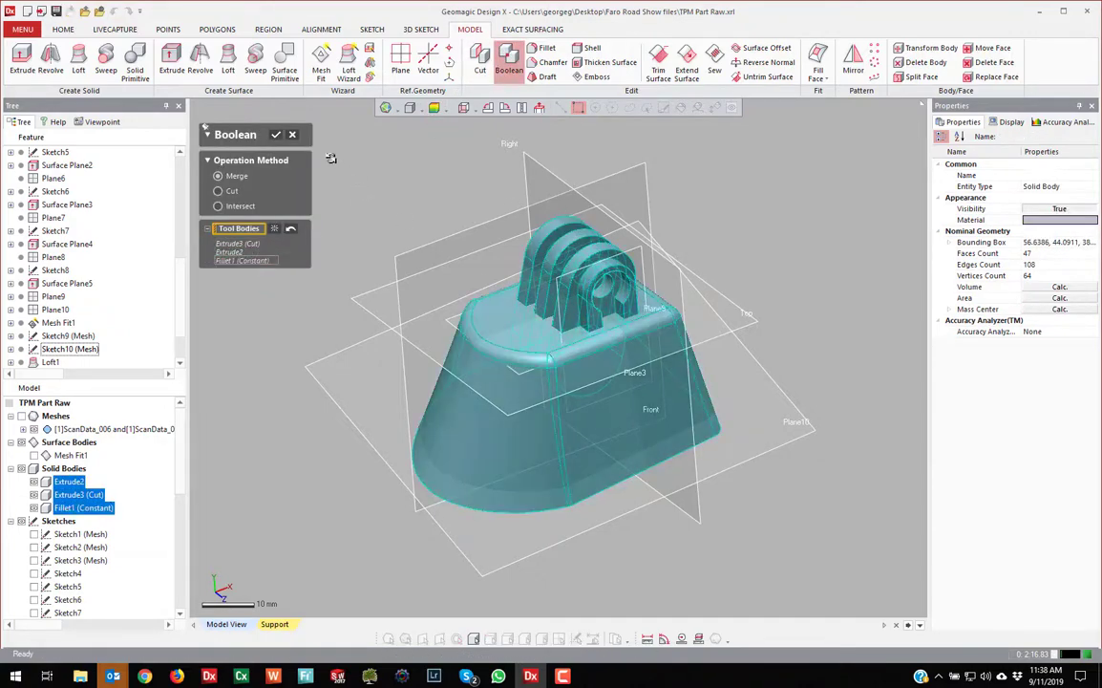
click(273, 134)
scroll(668, 318, up, 3)
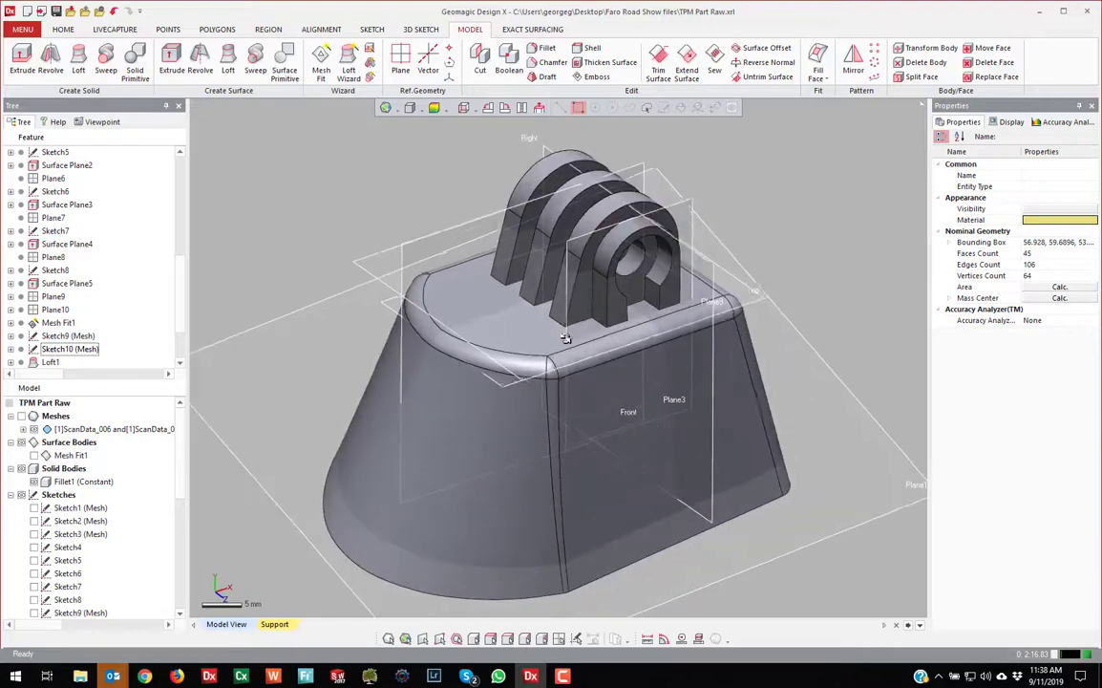
right_drag(787, 218, 58, 416)
Show the scan mesh over the solid, shaded in a single blue colour
click(22, 417)
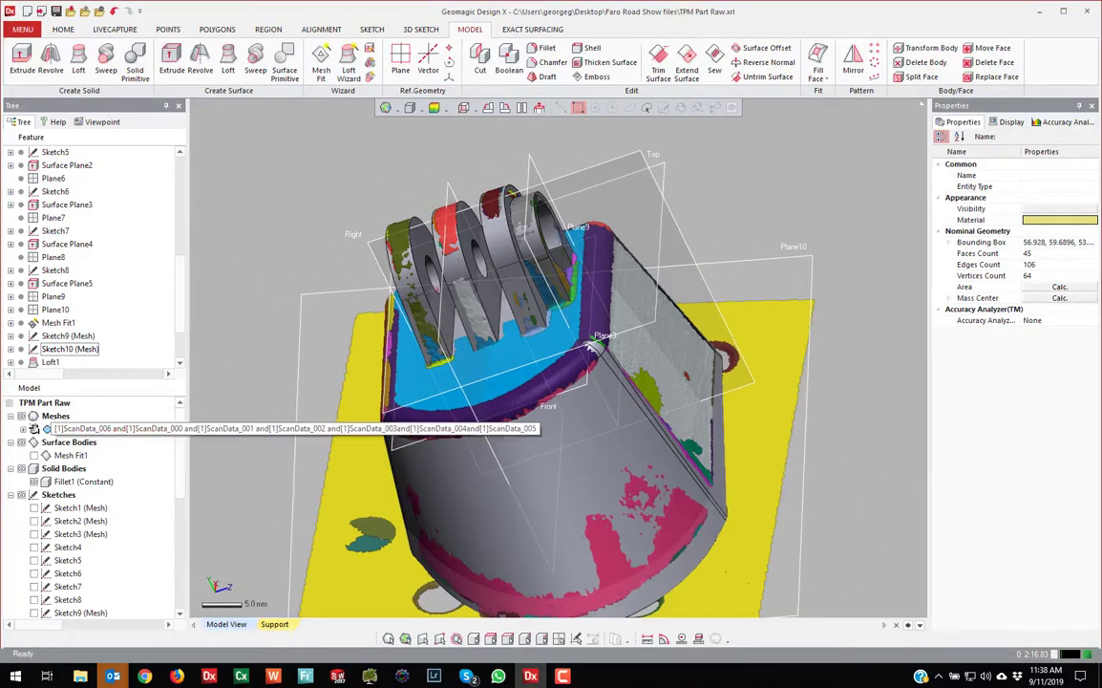
click(34, 429)
right_drag(203, 323, 21, 409)
click(34, 429)
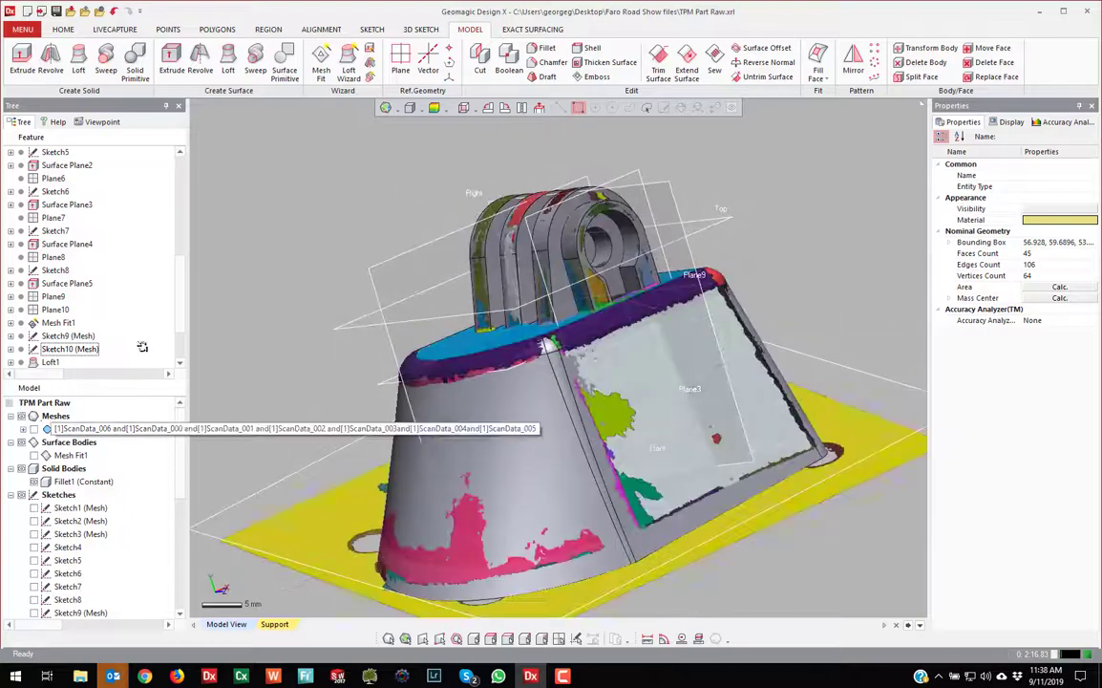
click(385, 107)
click(384, 142)
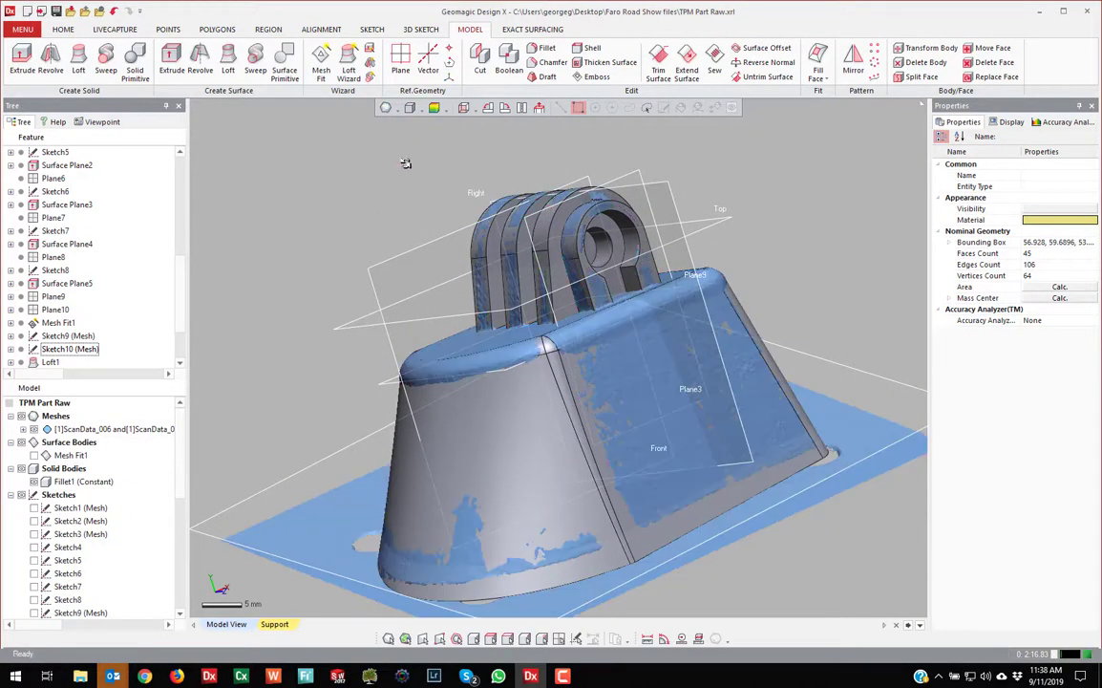
right_drag(377, 239, 419, 409)
scroll(418, 409, down, 3)
Compare by toggling Fillet1, then show the body's deviation colour map from -1 to 1 mm
click(34, 481)
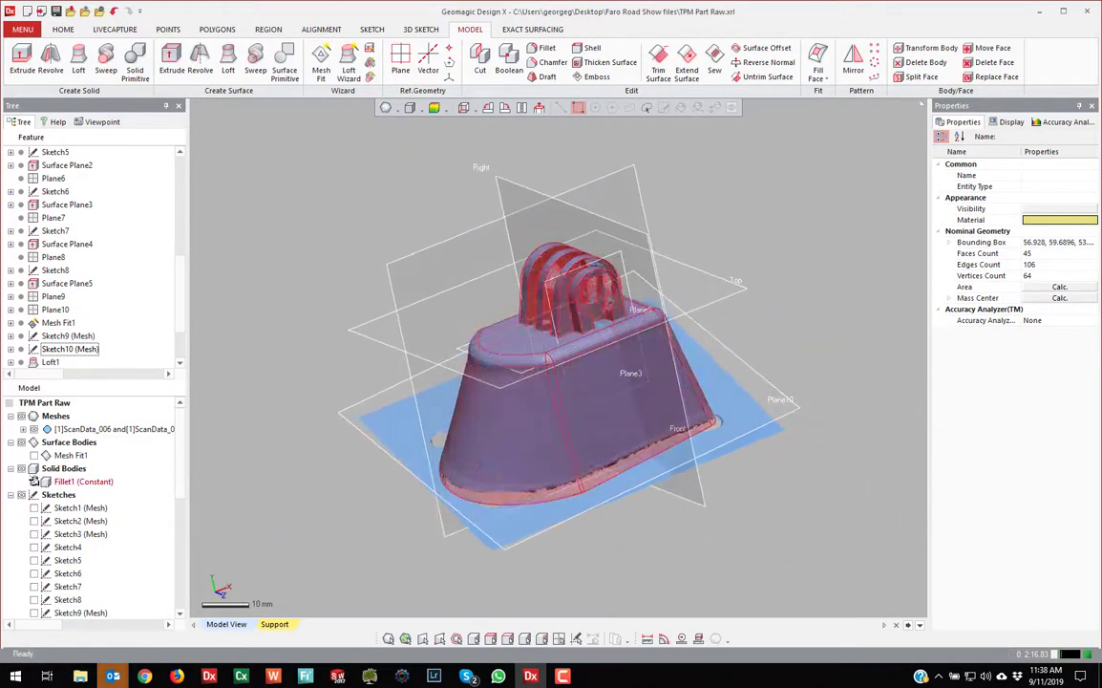
right_drag(546, 359, 373, 382)
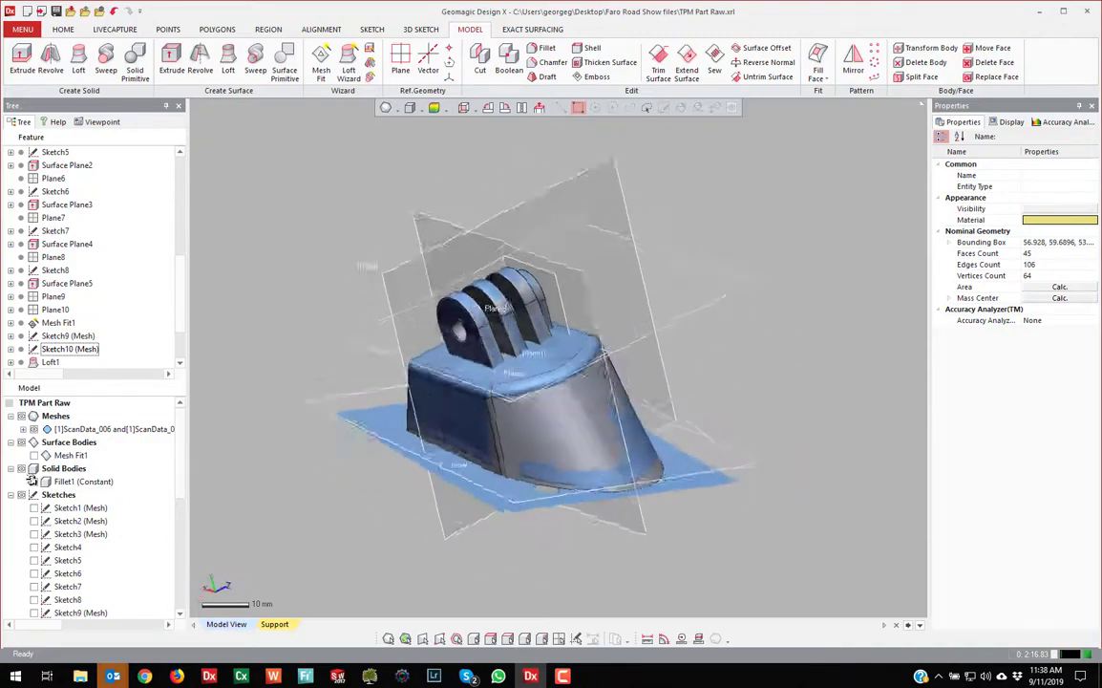
click(36, 482)
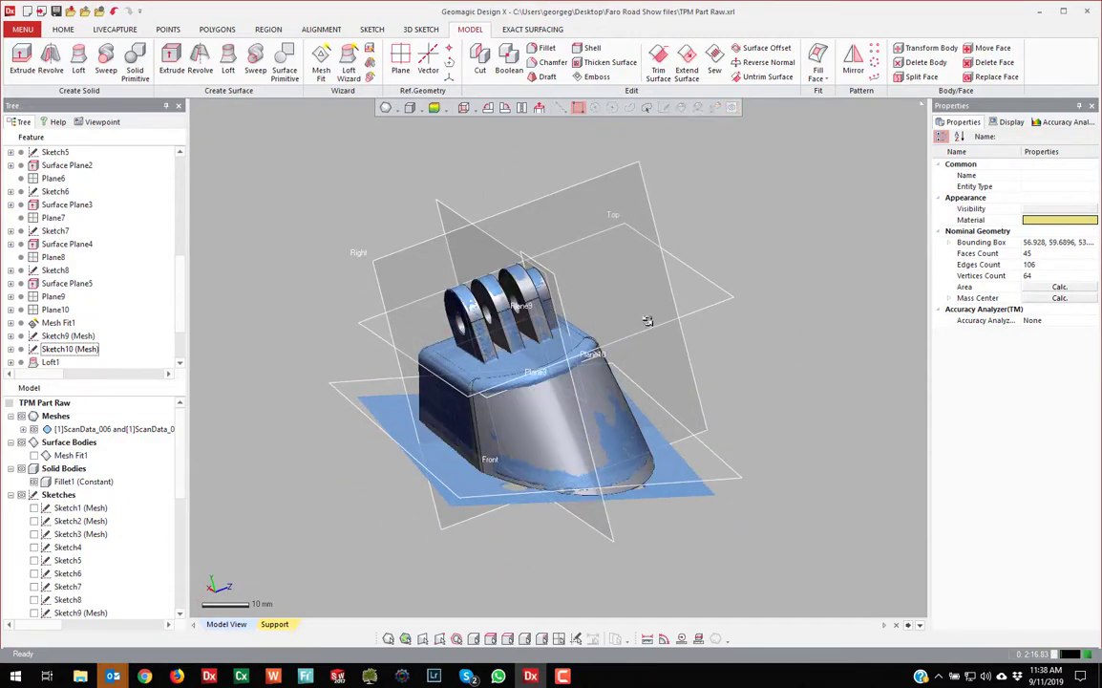
right_drag(716, 382, 1048, 118)
scroll(562, 412, up, 4)
scroll(562, 412, down, 2)
click(1049, 122)
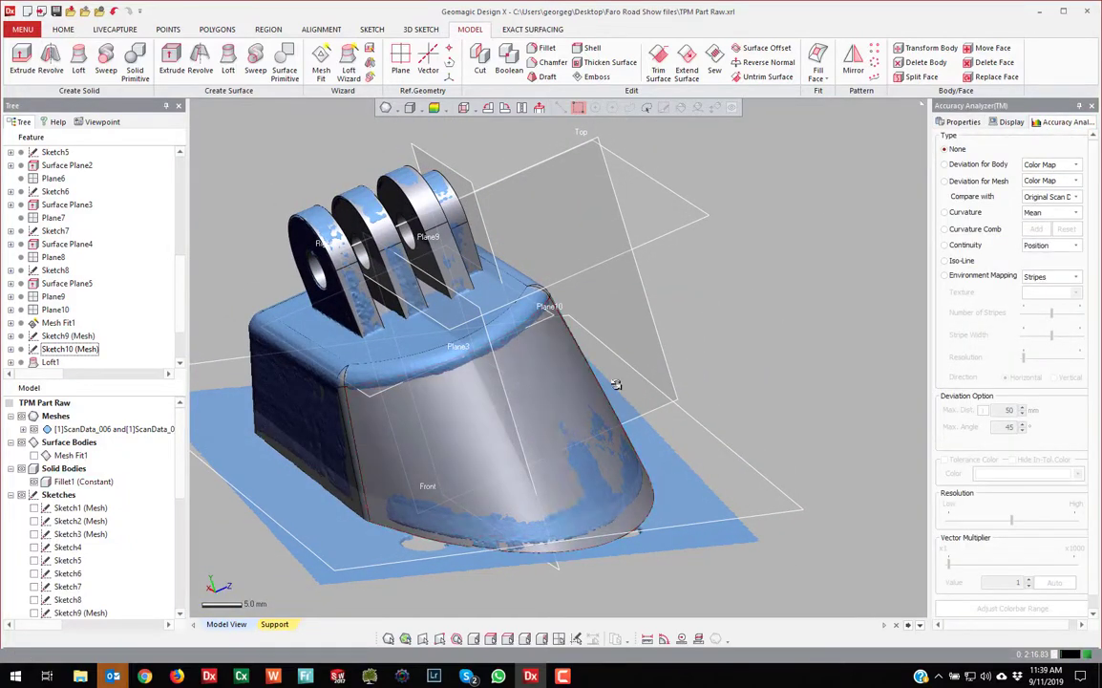
click(976, 164)
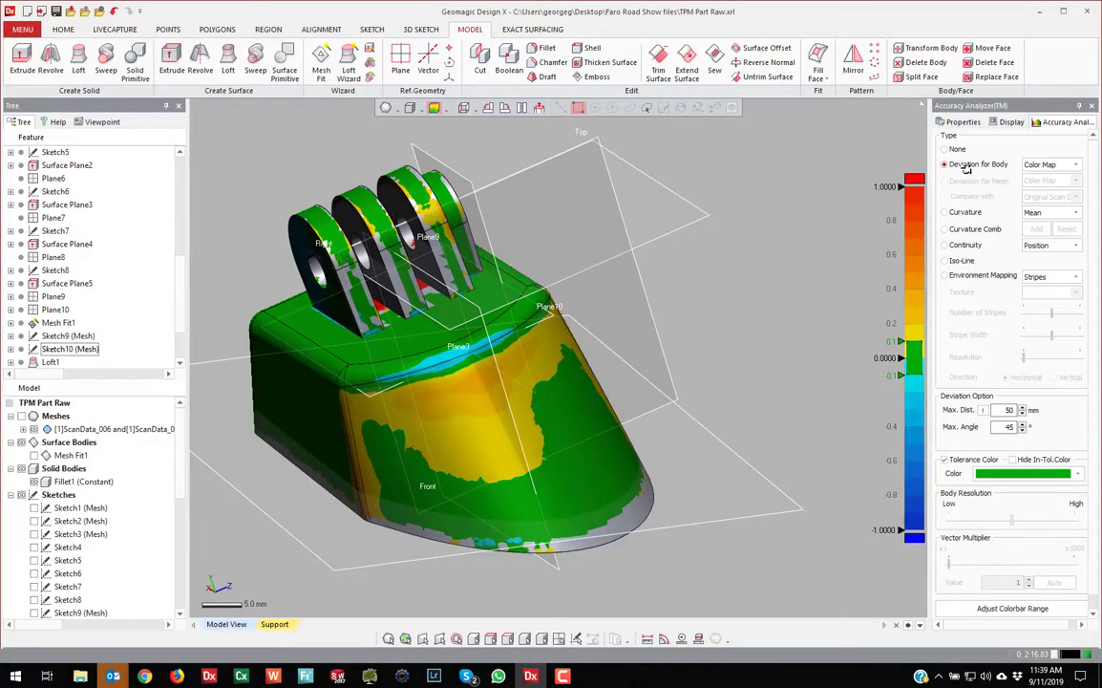
right_drag(862, 153, 667, 315)
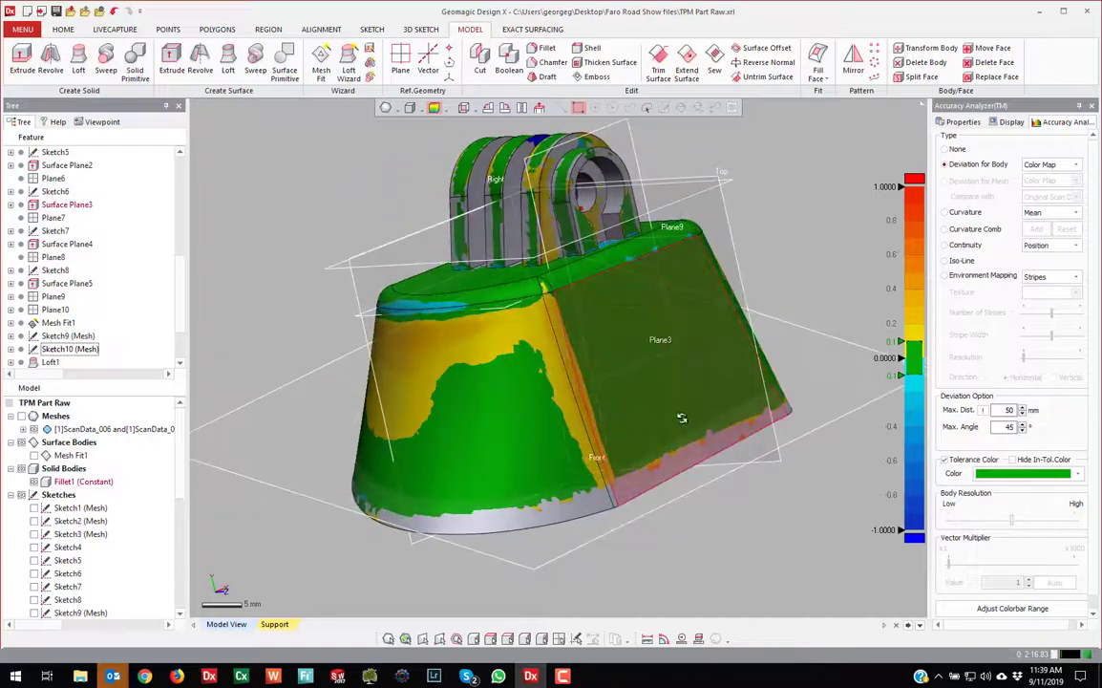
right_drag(681, 417, 829, 233)
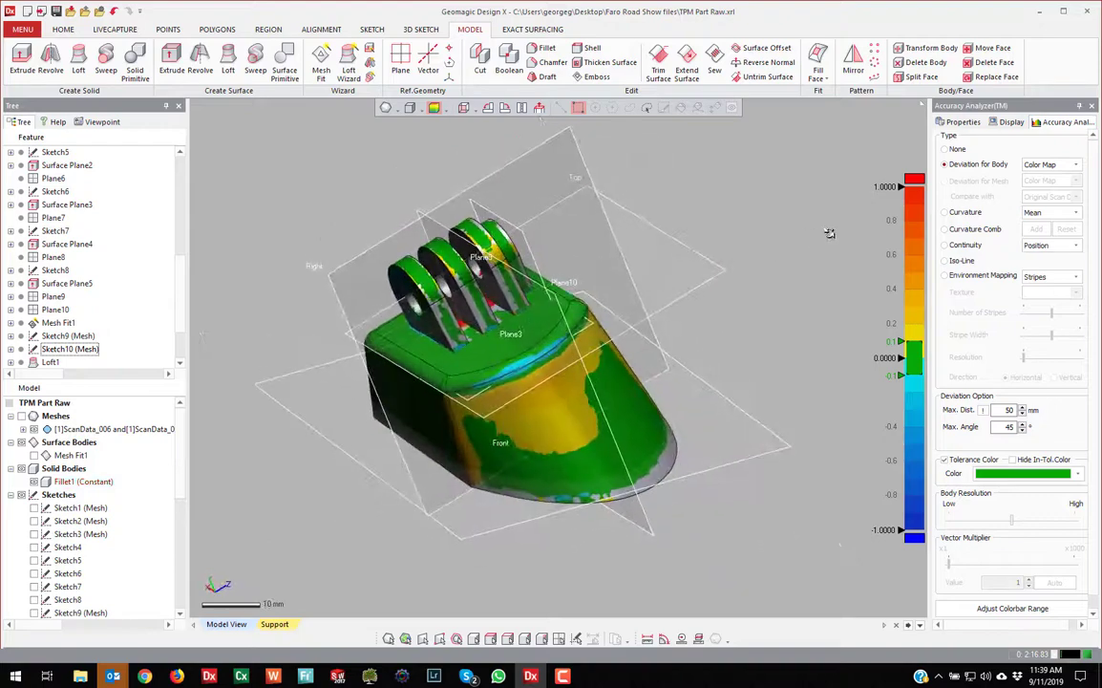
key(ctrl+1)
right_drag(721, 274, 564, 330)
Hide the reference planes and scan mesh so only the grey solid mount shows
right_drag(776, 349, 730, 337)
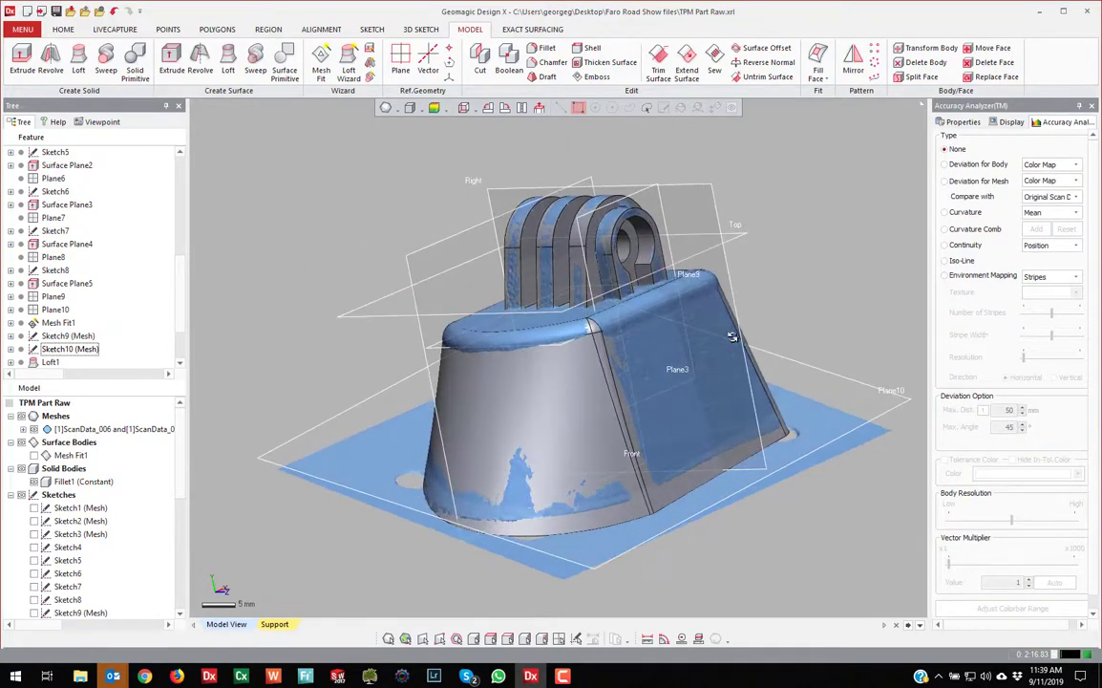
mouse_move(610, 290)
right_down()
mouse_move(563, 386)
mouse_move(659, 445)
mouse_move(637, 448)
mouse_move(642, 487)
mouse_move(668, 411)
mouse_move(637, 332)
mouse_move(544, 445)
right_up()
scroll(545, 446, up, 1)
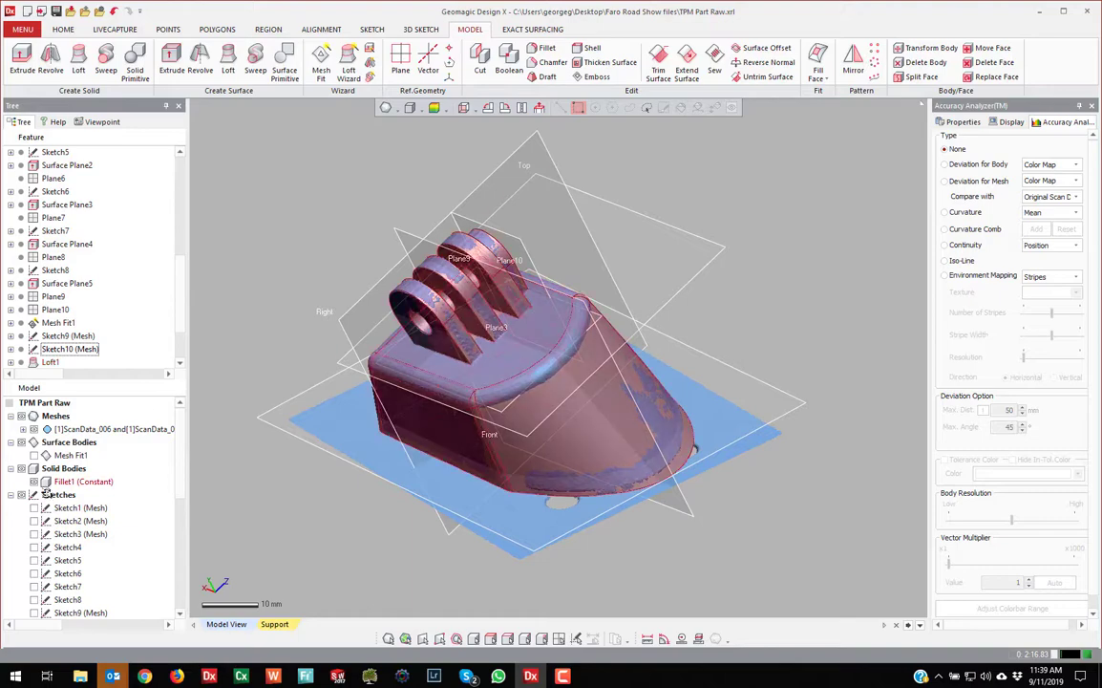
click(12, 495)
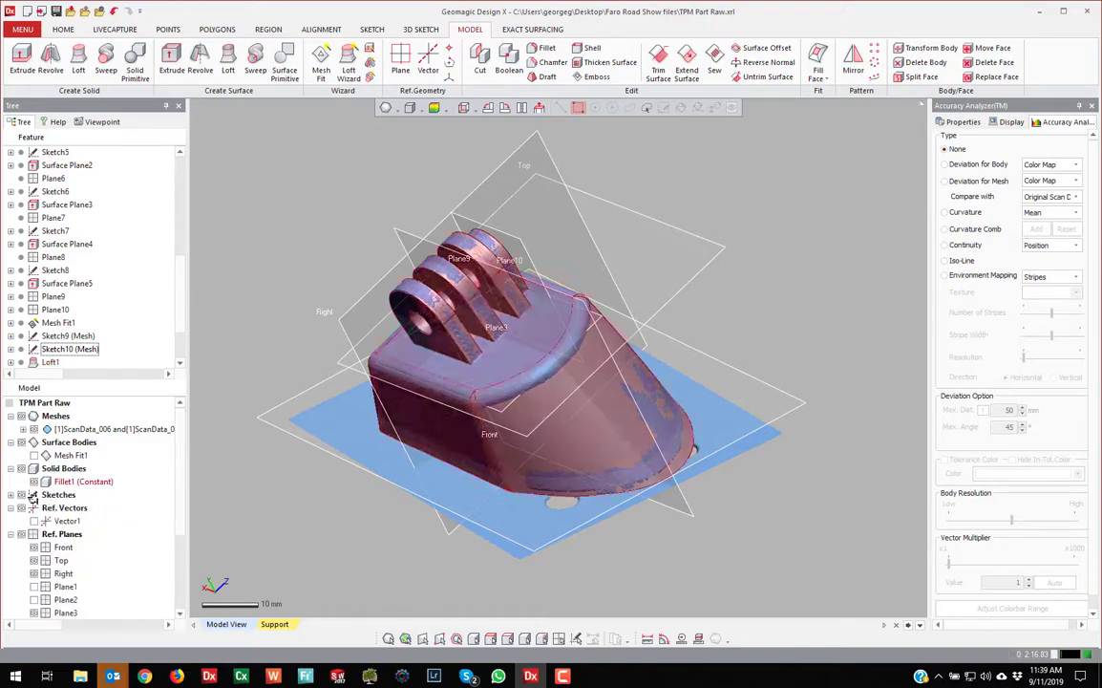
click(22, 534)
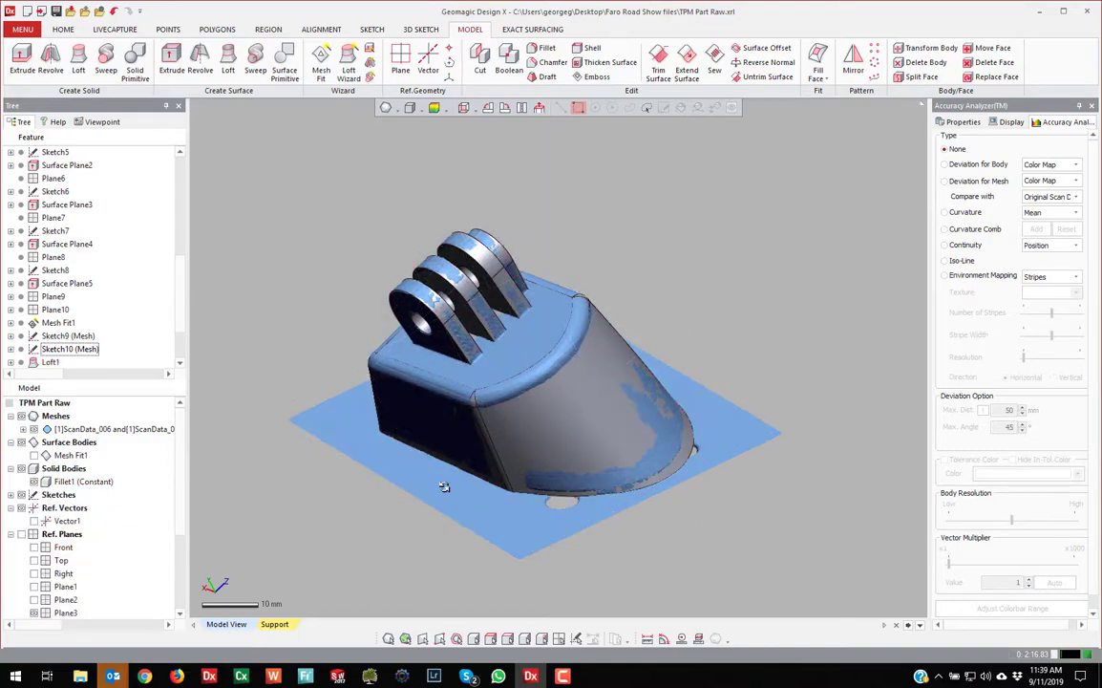
click(22, 415)
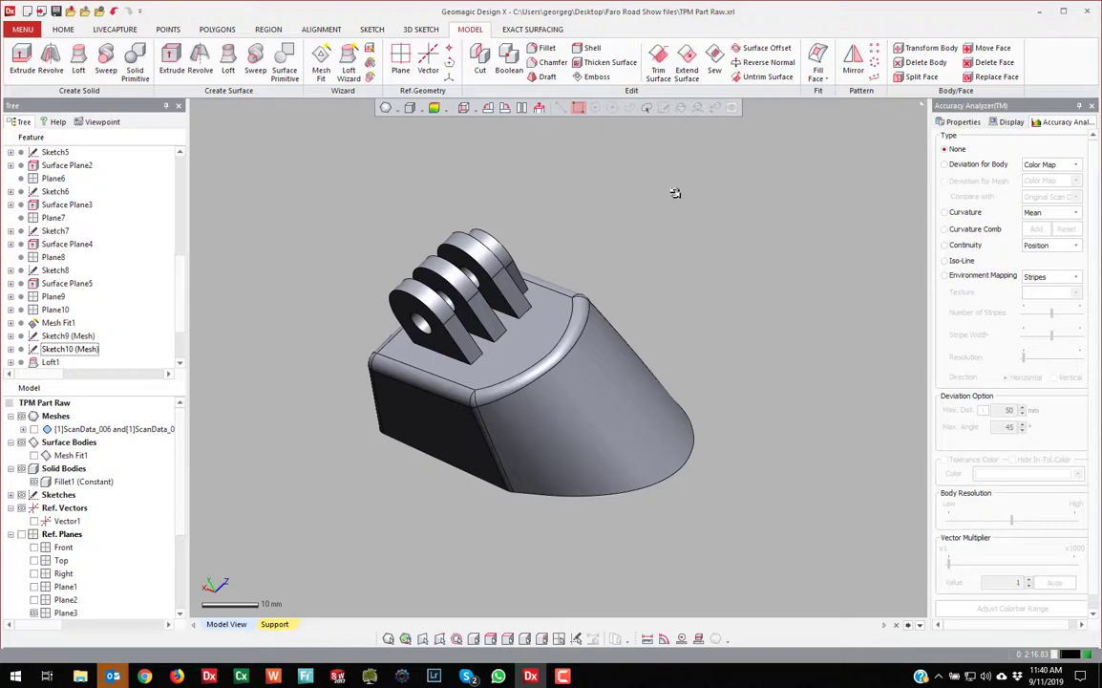
click(63, 29)
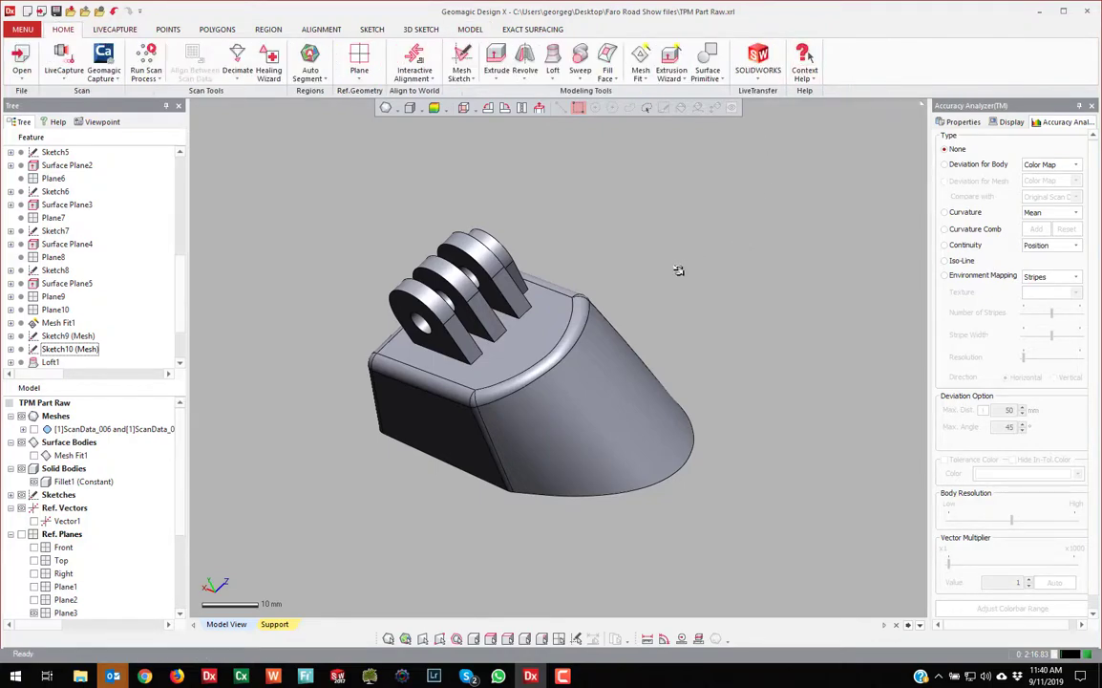
Live-transfer the Design X model to SOLIDWORKS, starting from the first feature
click(757, 67)
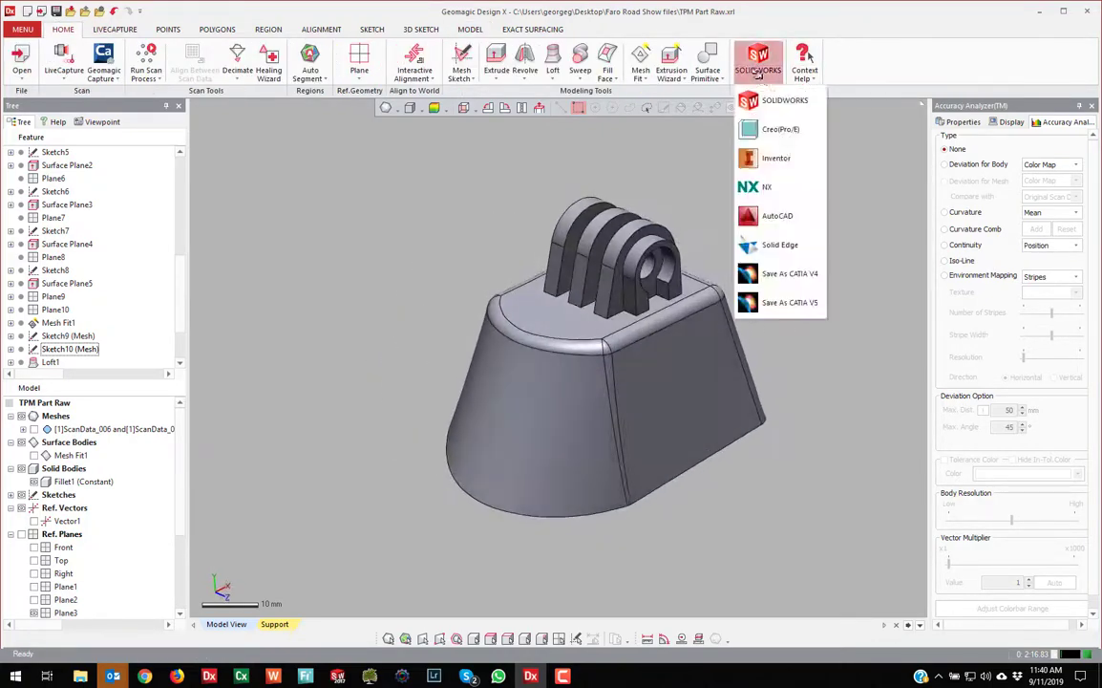
click(779, 100)
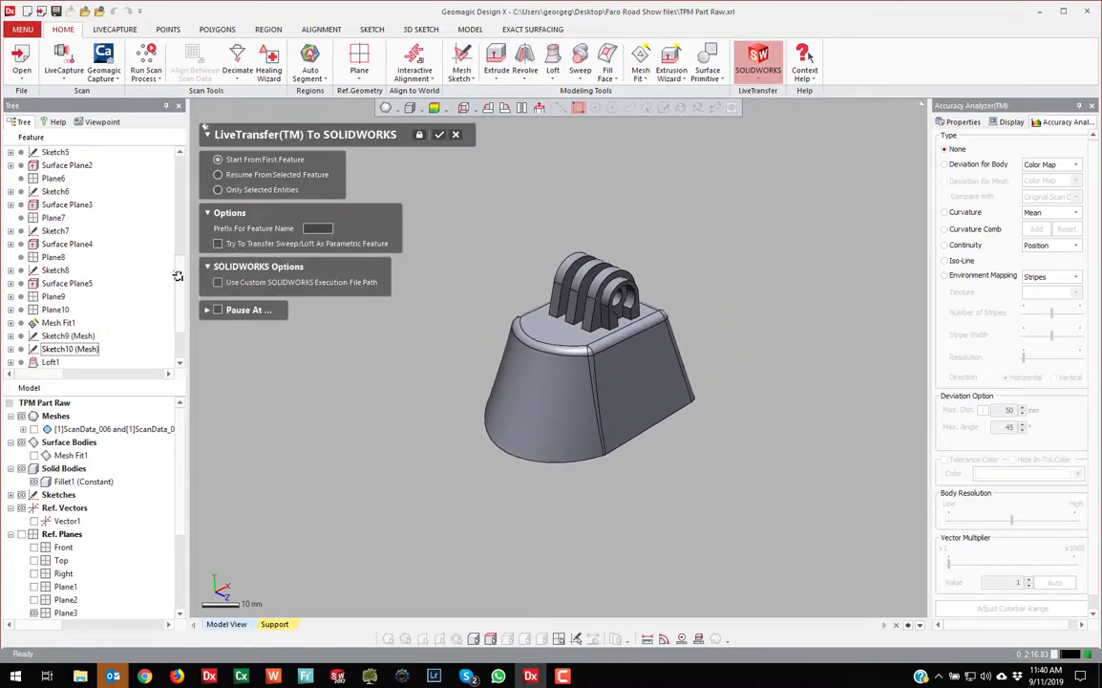
drag(179, 269, 186, 159)
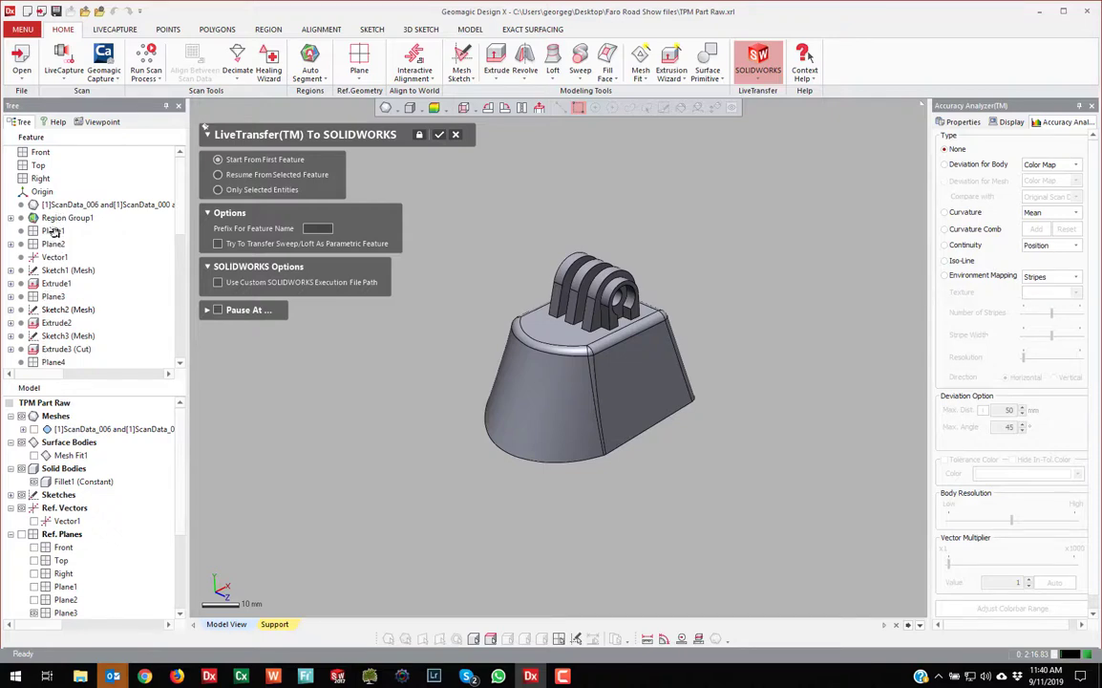
click(756, 76)
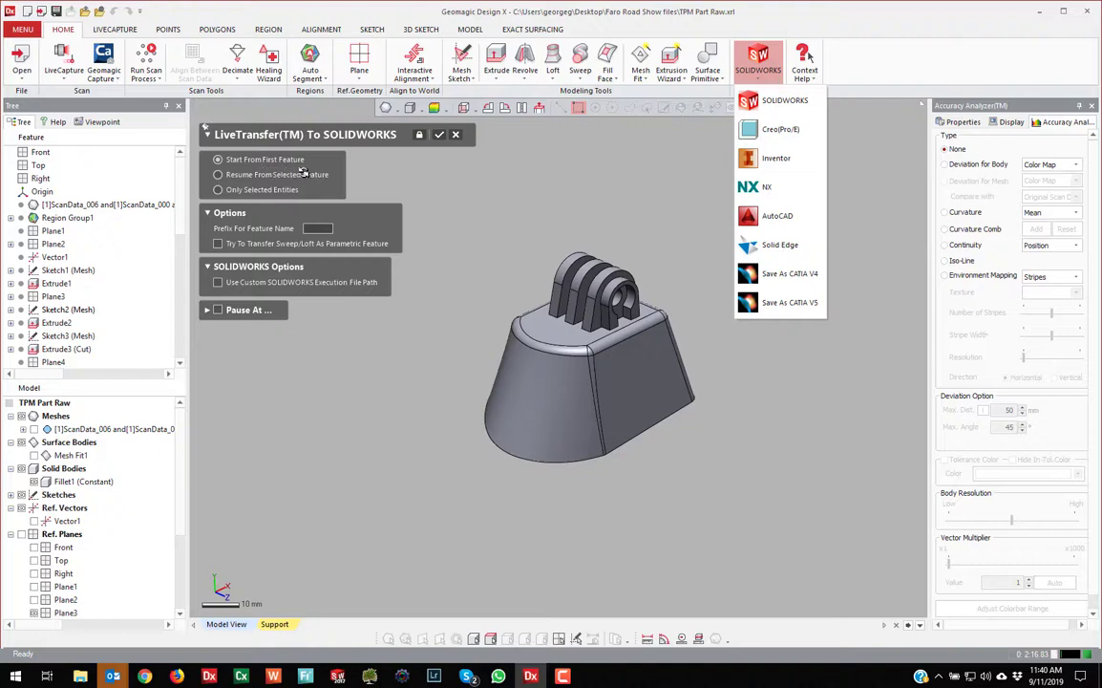
click(576, 182)
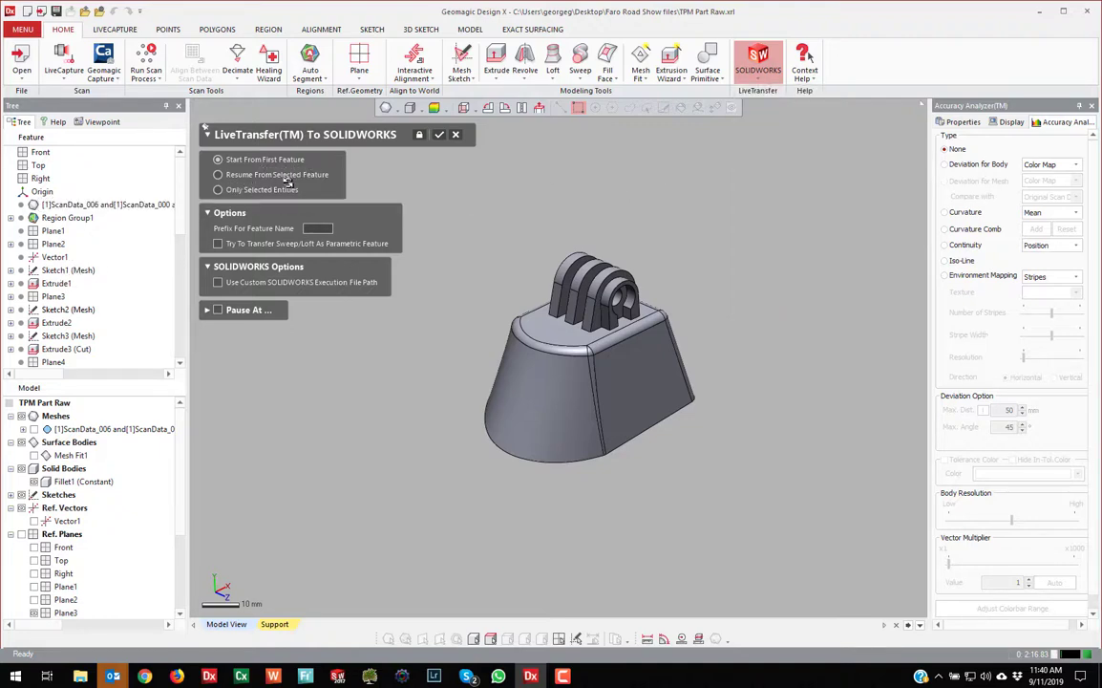
click(439, 134)
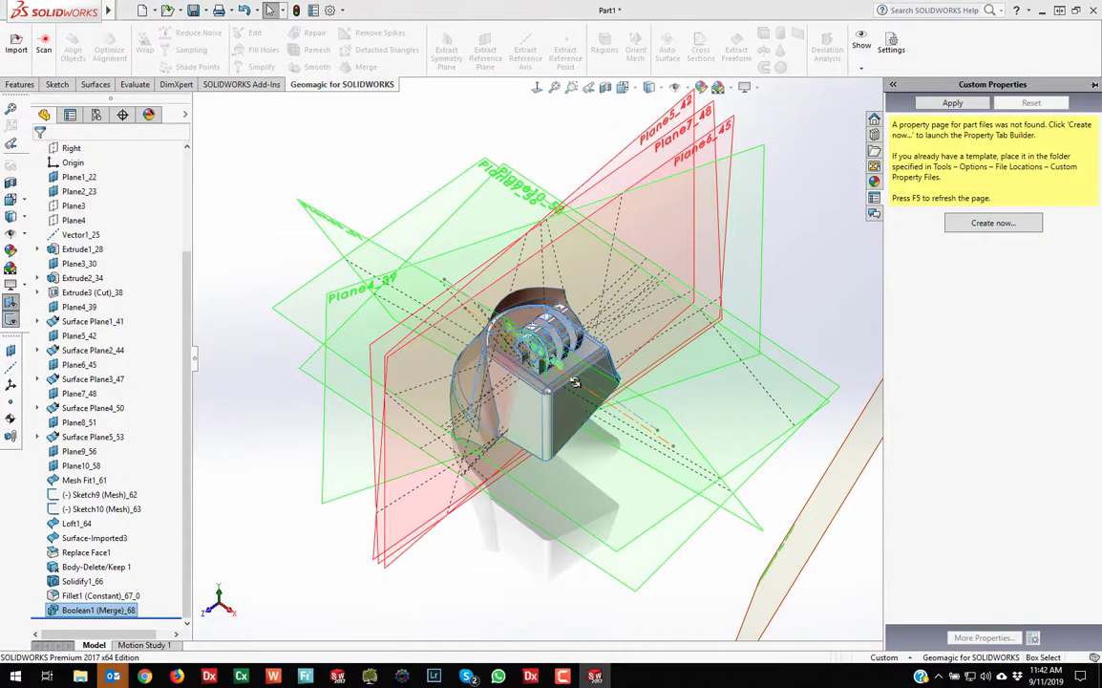
Dismiss Export Succeeded, hide Part1's reference planes and collapse the Custom Properties pane
click(628, 334)
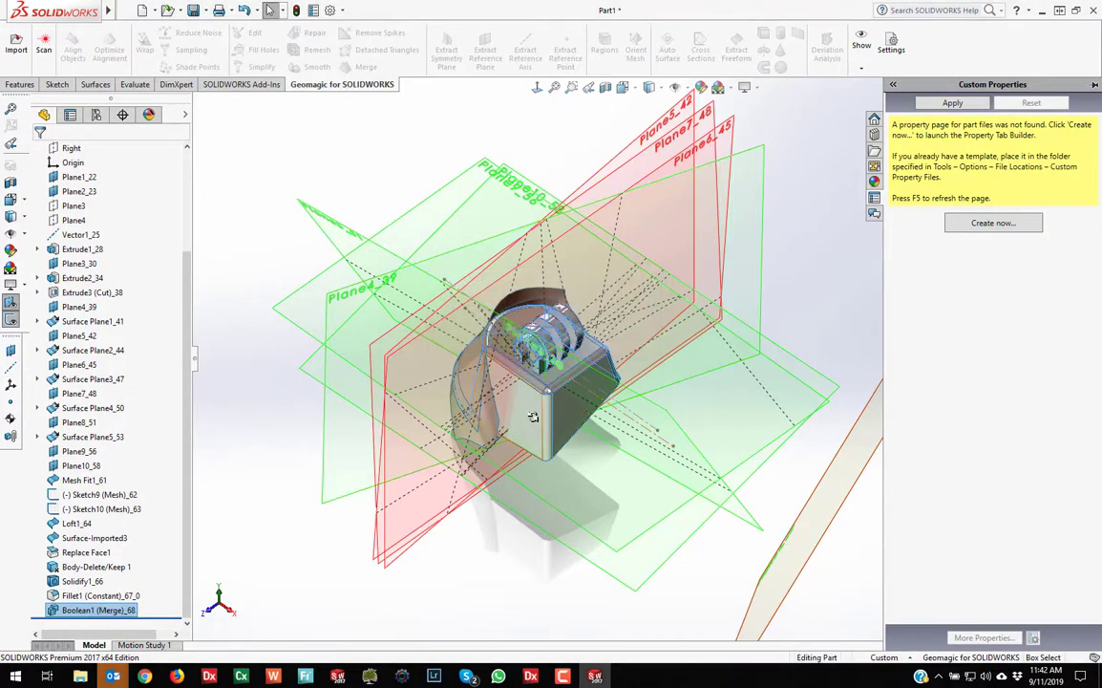
scroll(535, 419, down, 3)
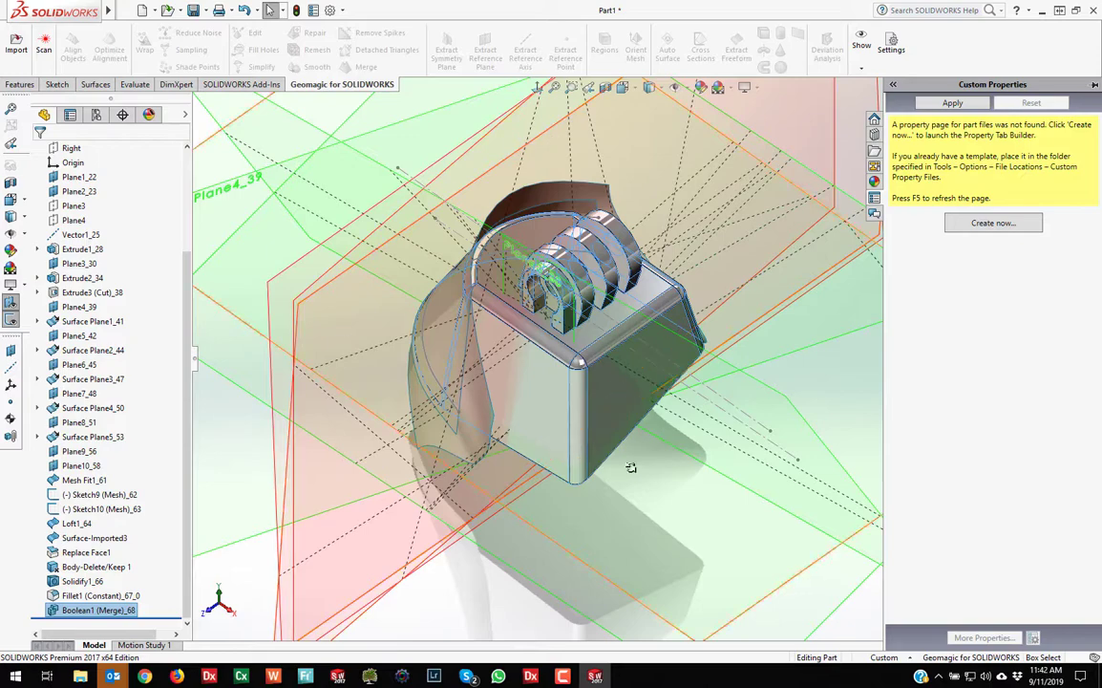
scroll(654, 392, up, 5)
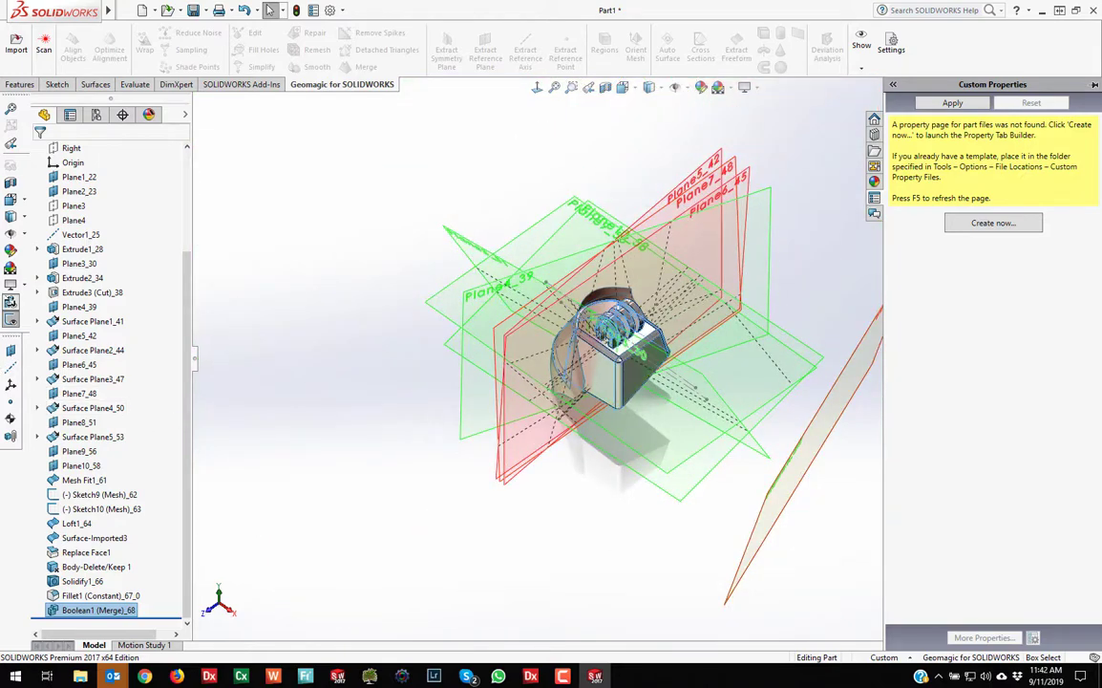
click(11, 283)
click(304, 376)
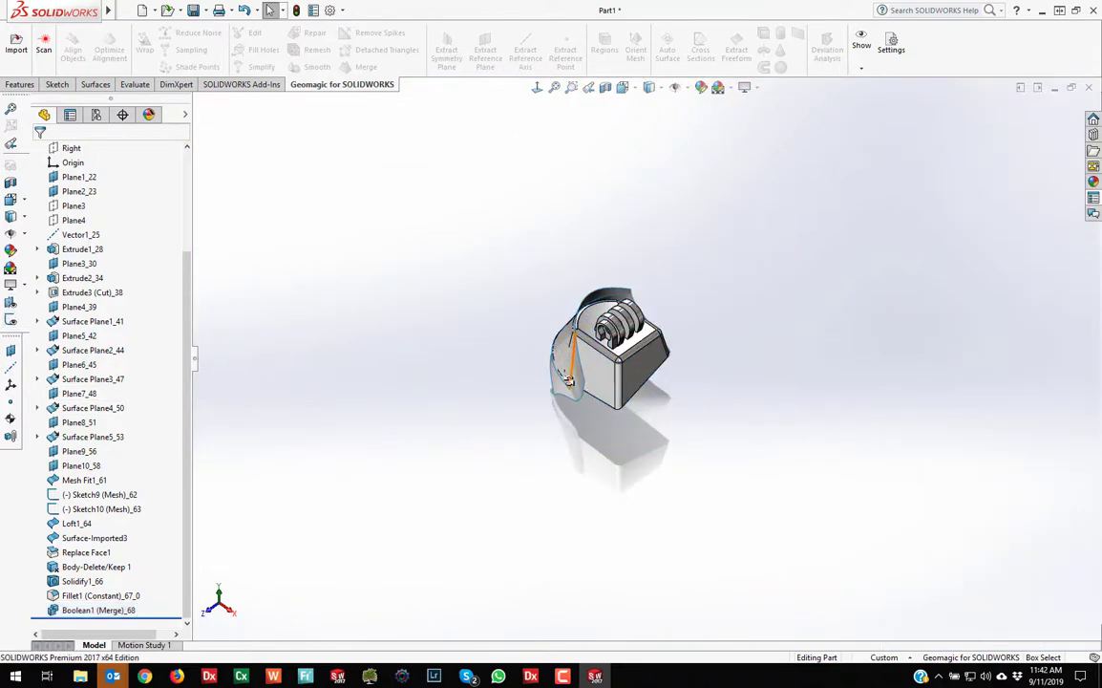
Identify the features behind the mount's front faces and orbit to inspect its other sides
click(568, 380)
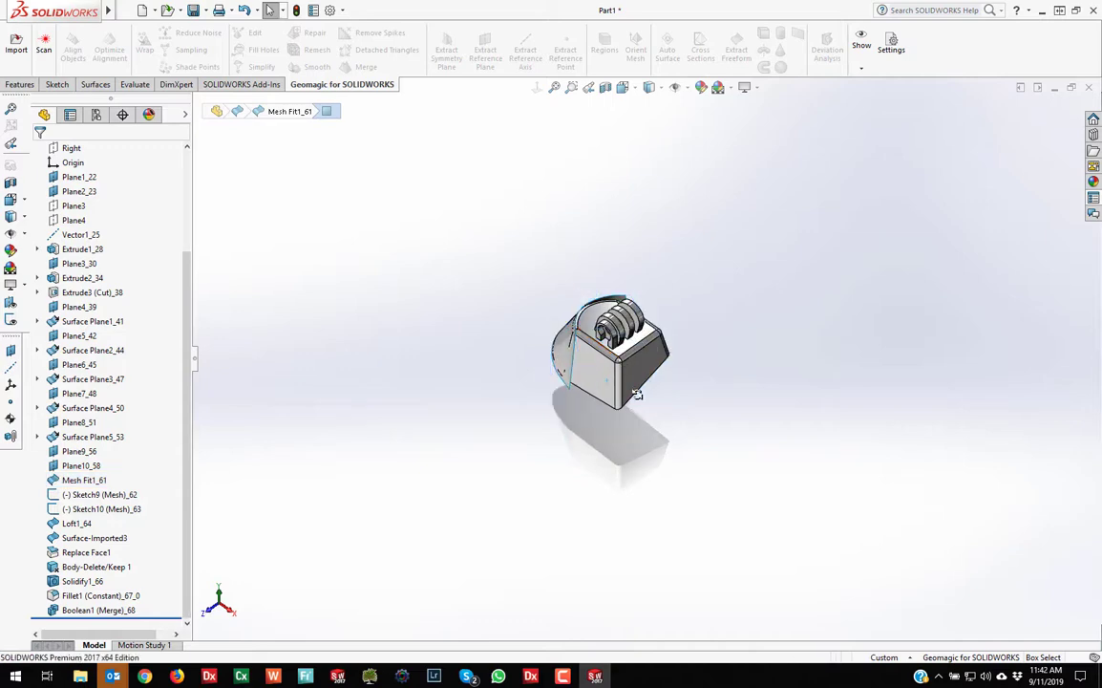
scroll(637, 394, down, 5)
click(533, 291)
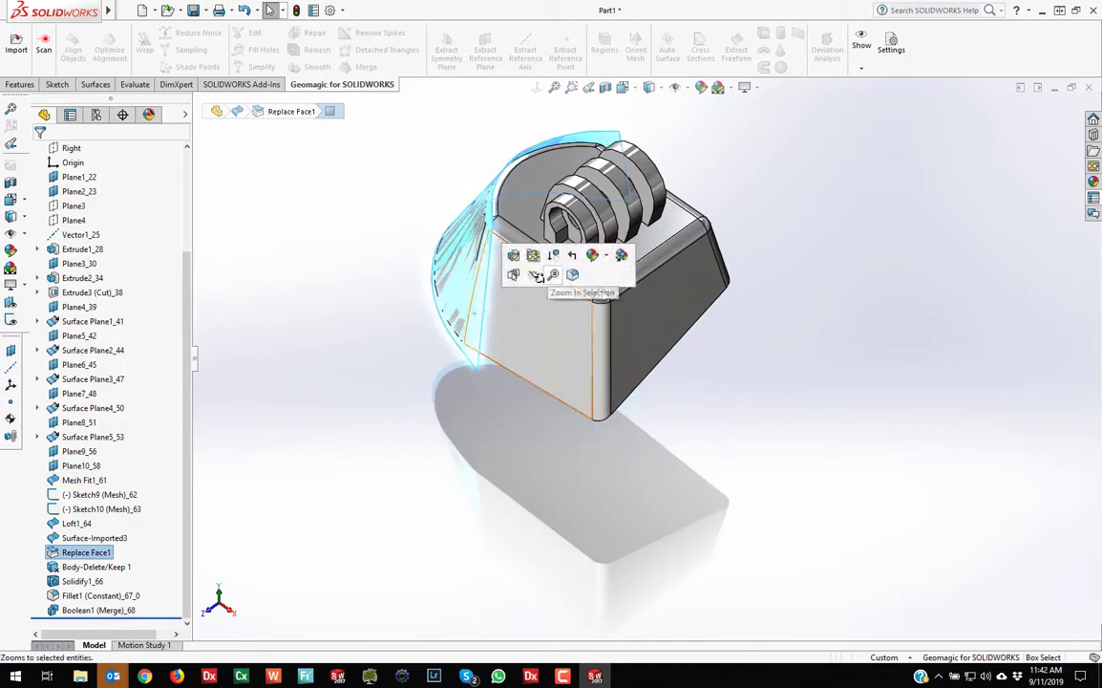
click(488, 433)
scroll(520, 425, up, 4)
scroll(578, 408, down, 5)
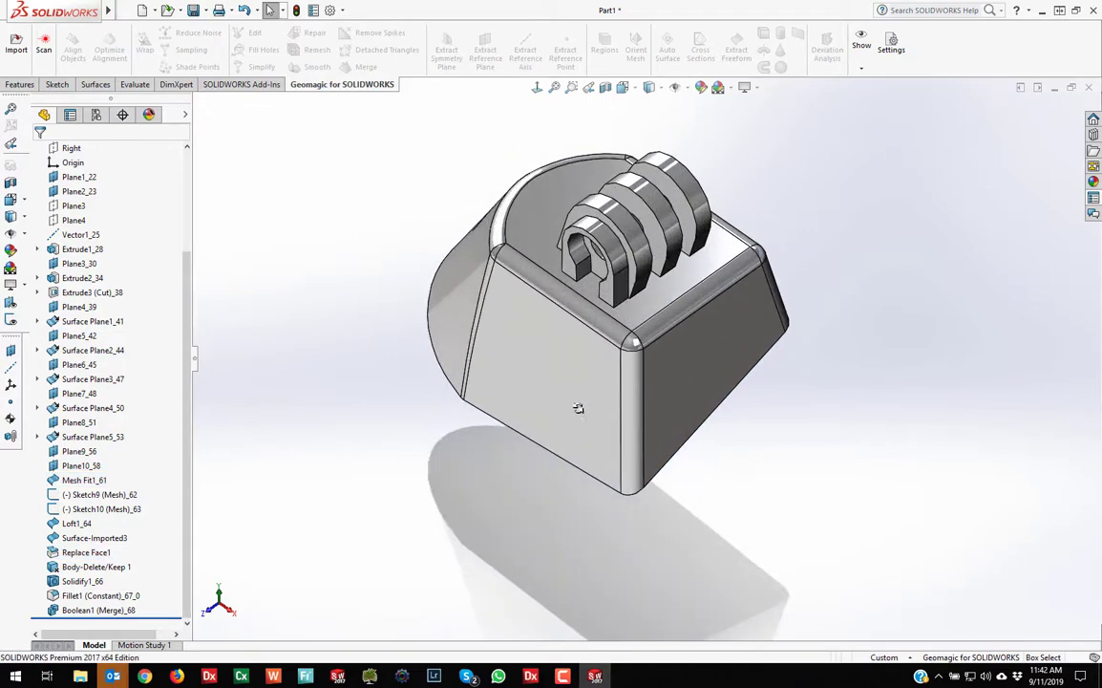
middle_drag(578, 408, 661, 356)
scroll(662, 356, up, 4)
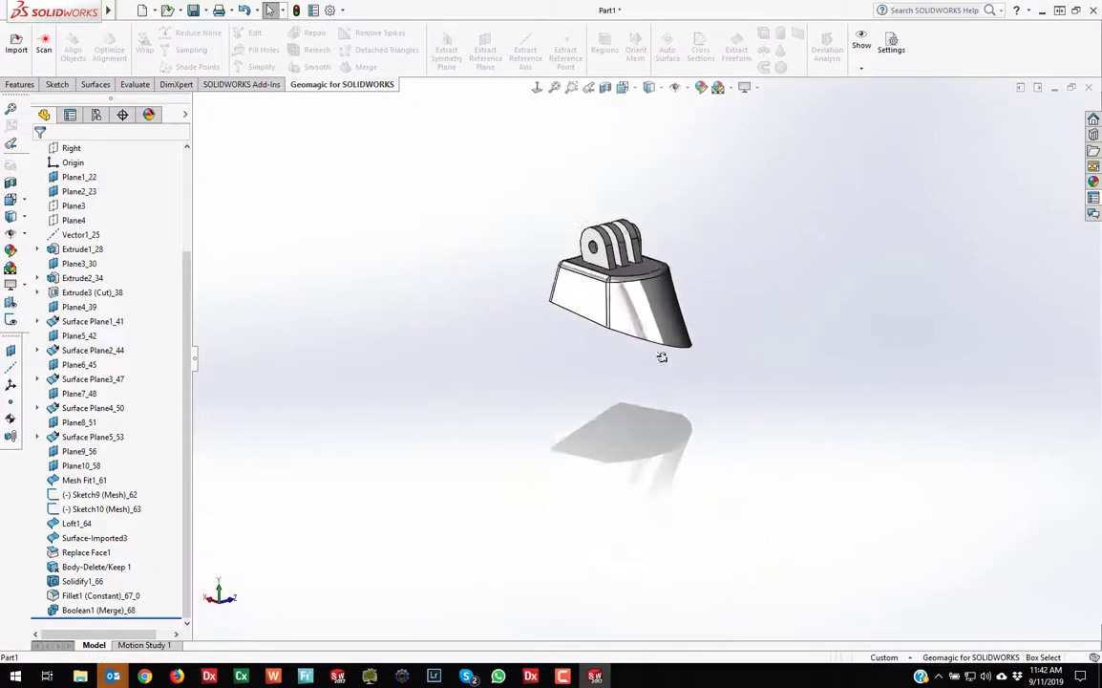
scroll(662, 356, down, 4)
Inspect the clips and curved face, then expand the lug's Extrude1_28 to show Sketch1 (Mesh)_27
middle_drag(635, 265, 669, 363)
drag(191, 274, 179, 374)
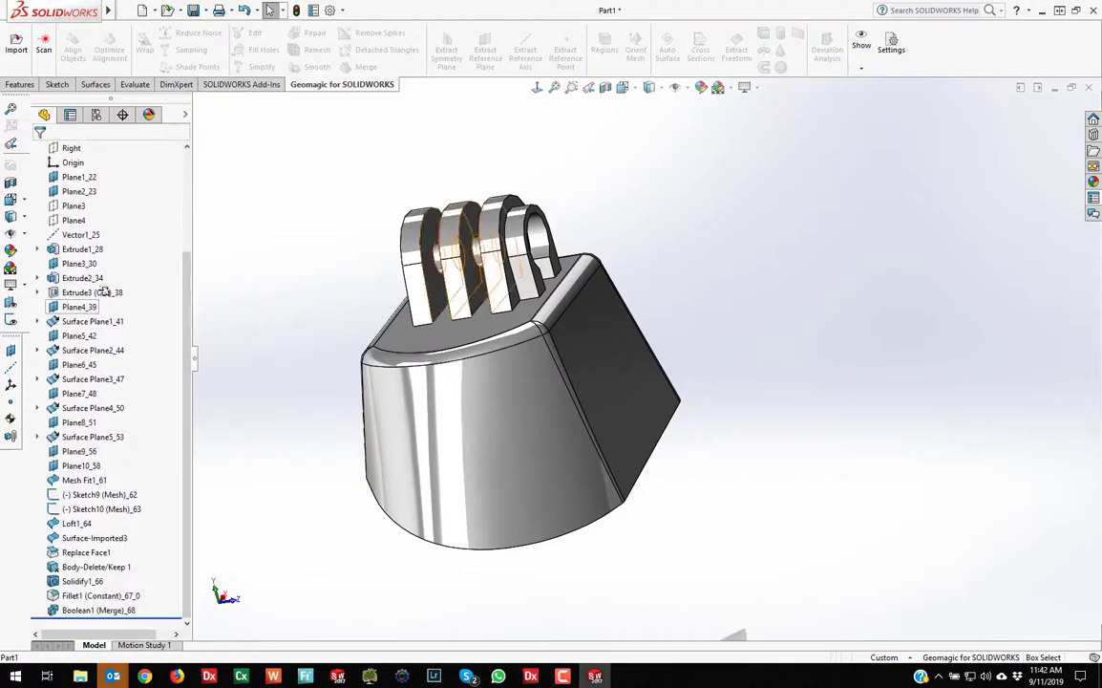
middle_drag(504, 406, 561, 416)
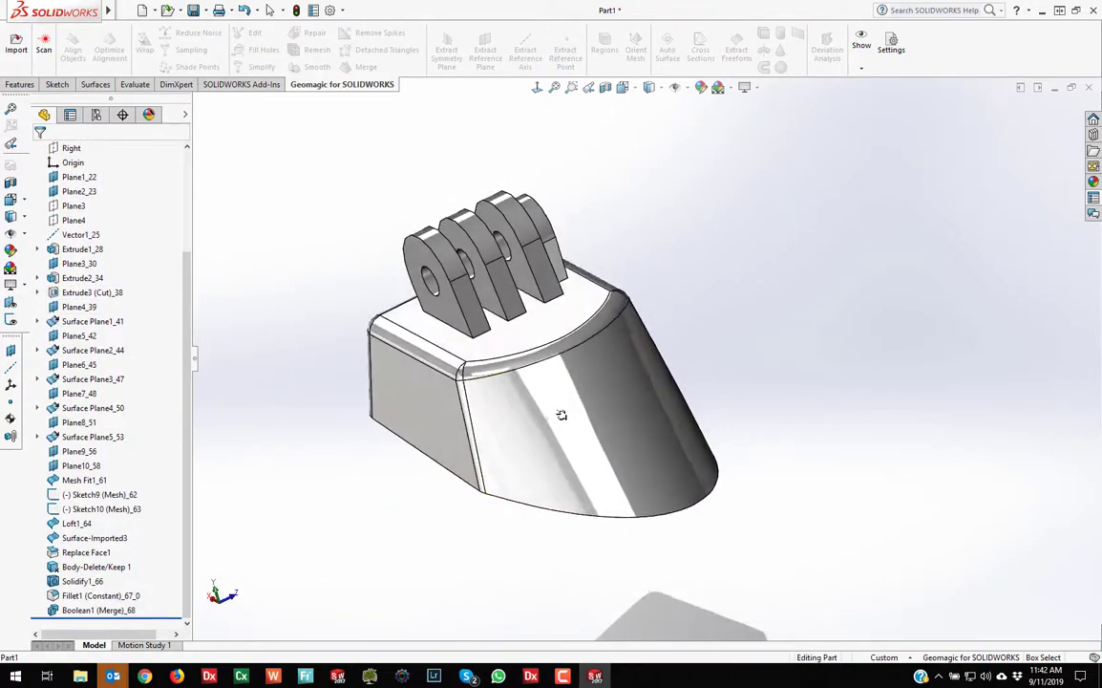
scroll(548, 414, up, 2)
scroll(549, 414, down, 3)
middle_drag(659, 367, 484, 332)
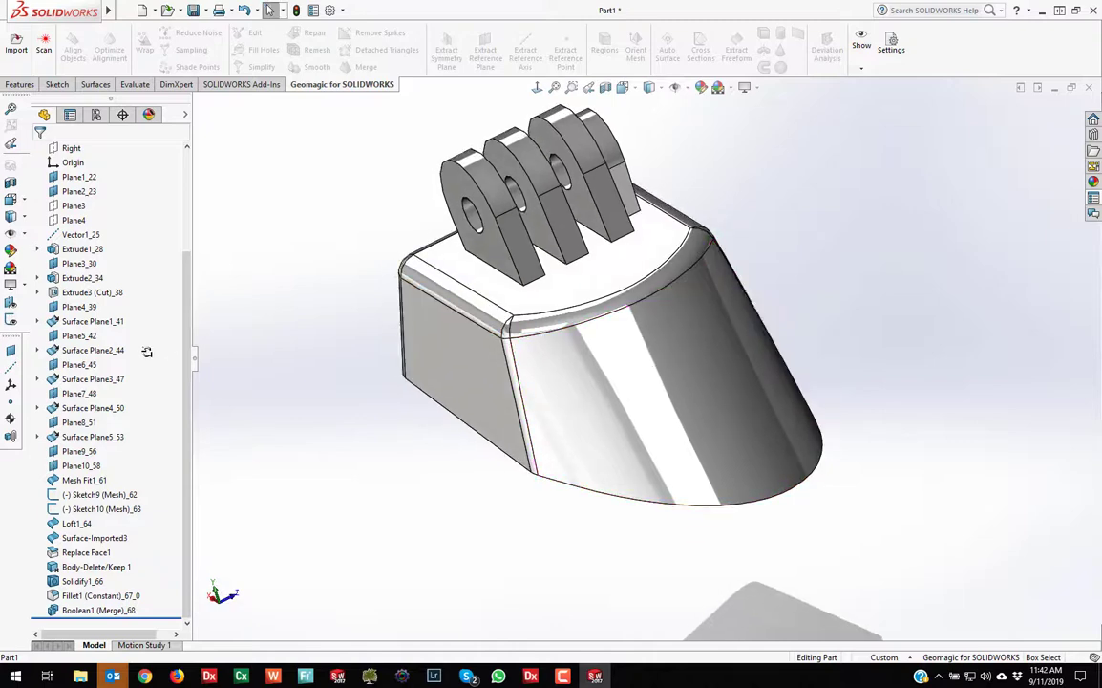
middle_drag(781, 338, 770, 326)
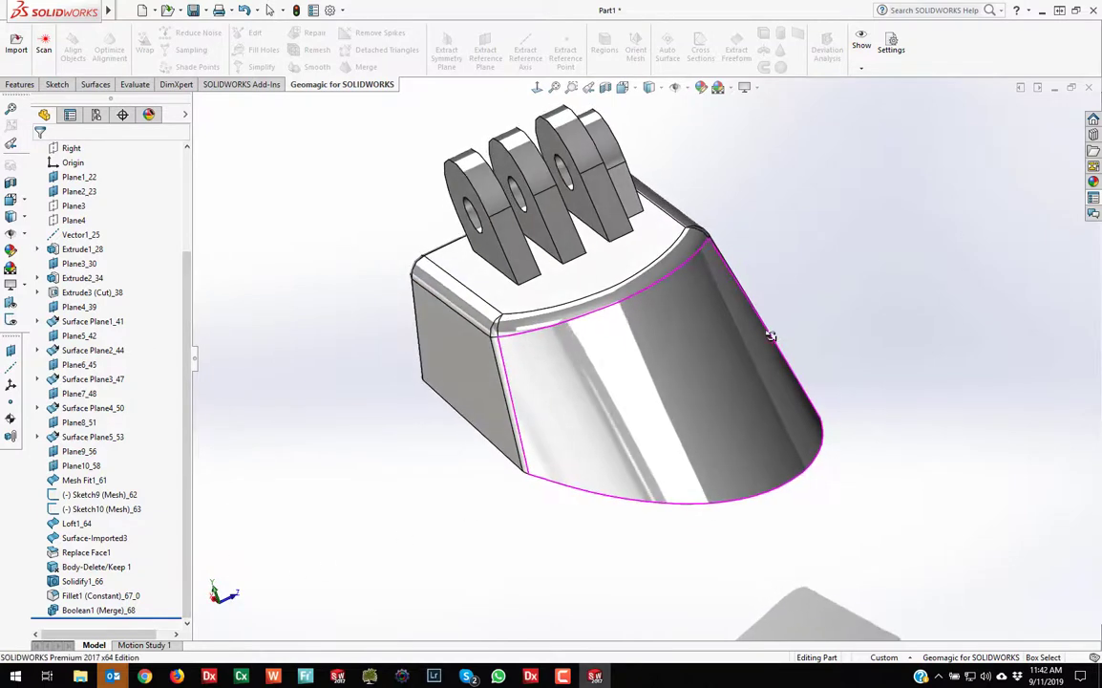
click(514, 243)
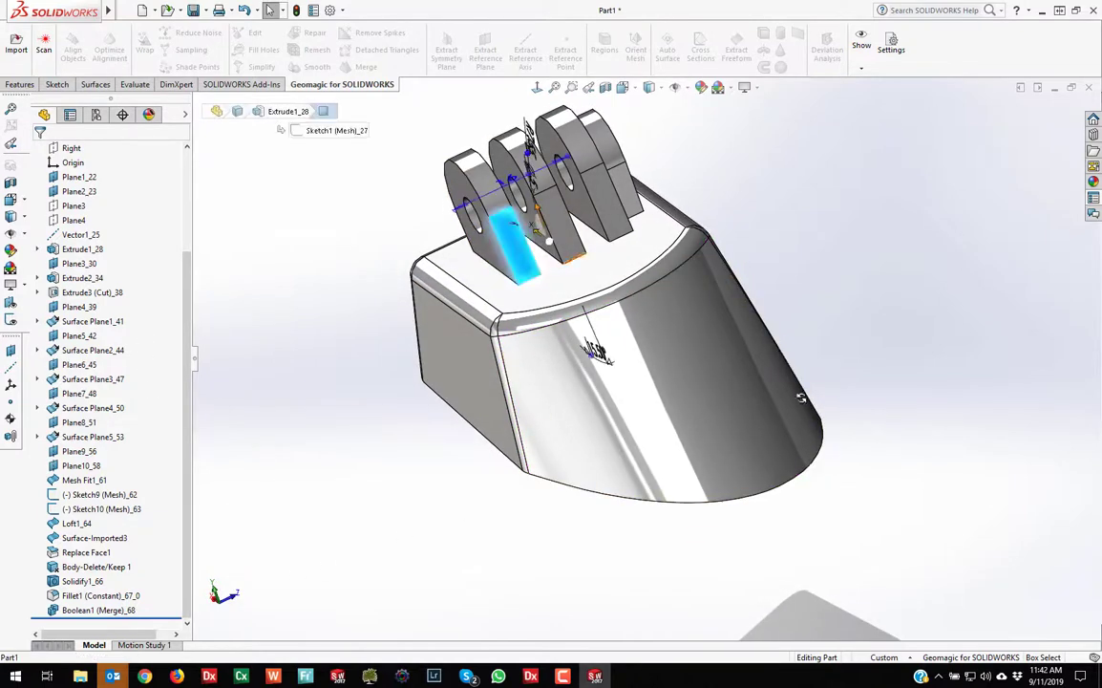
click(39, 248)
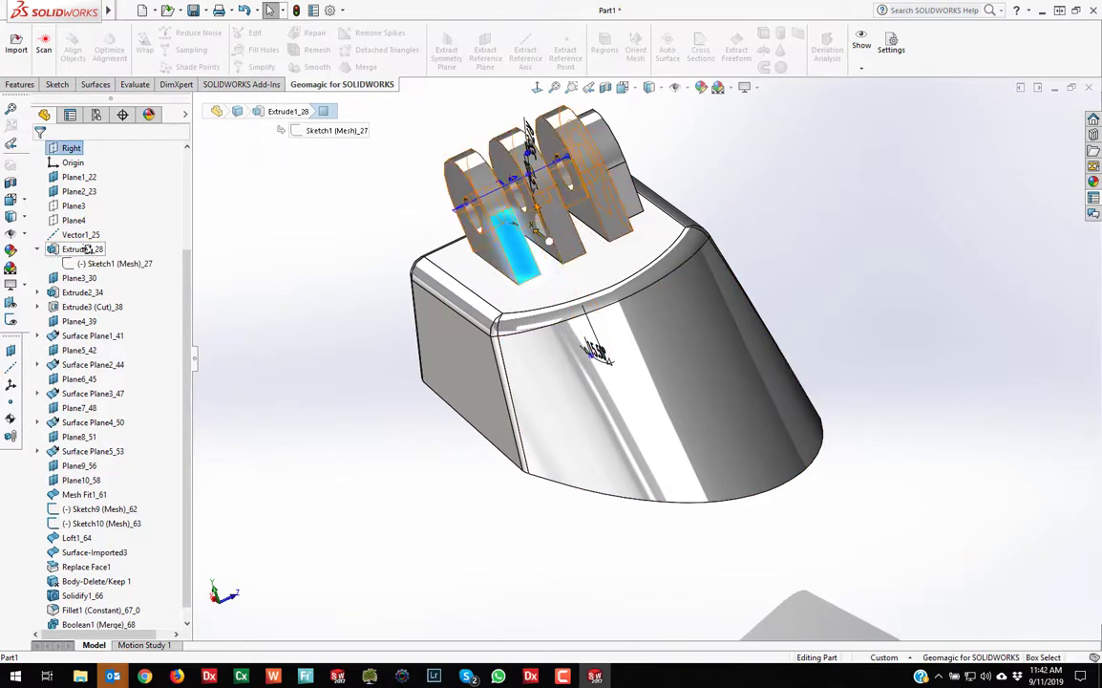
Edit Sketch1 (Mesh)_27 and reposition its R7.55, Ø5 and 15.50° dimensions for readability
click(111, 262)
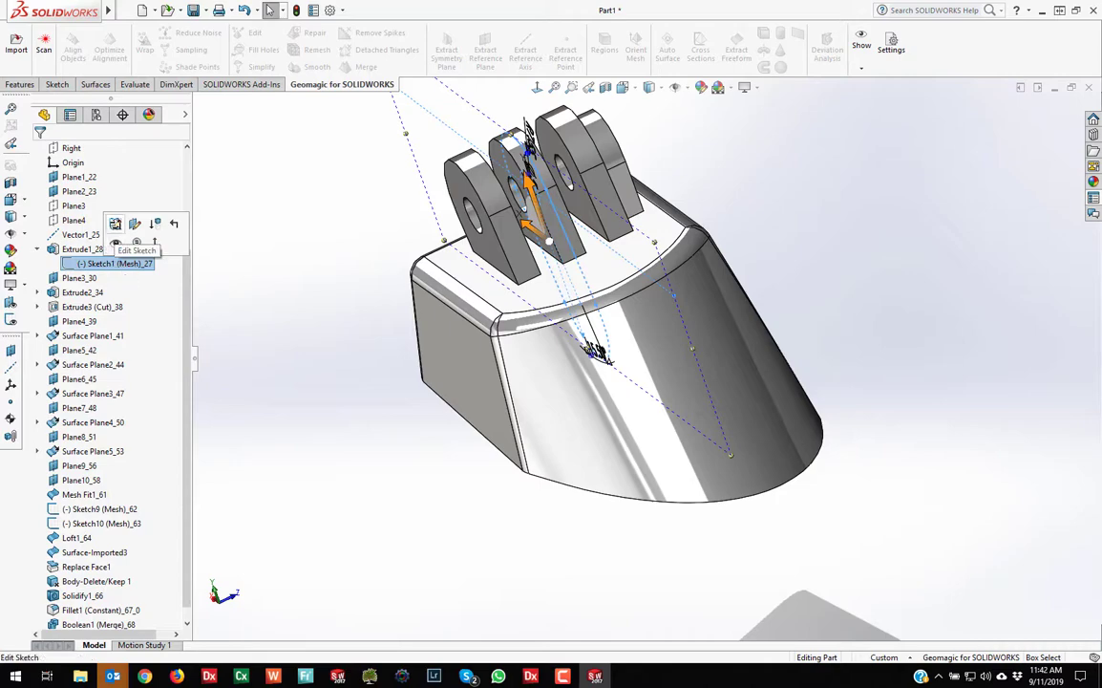
click(115, 223)
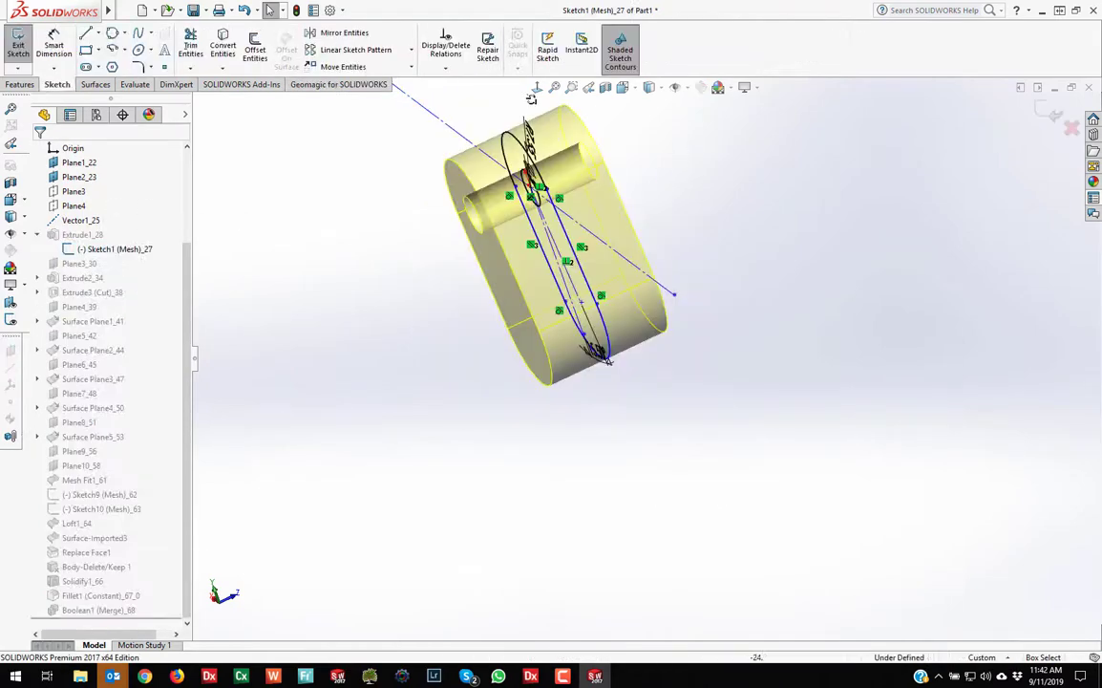
scroll(688, 323, down, 5)
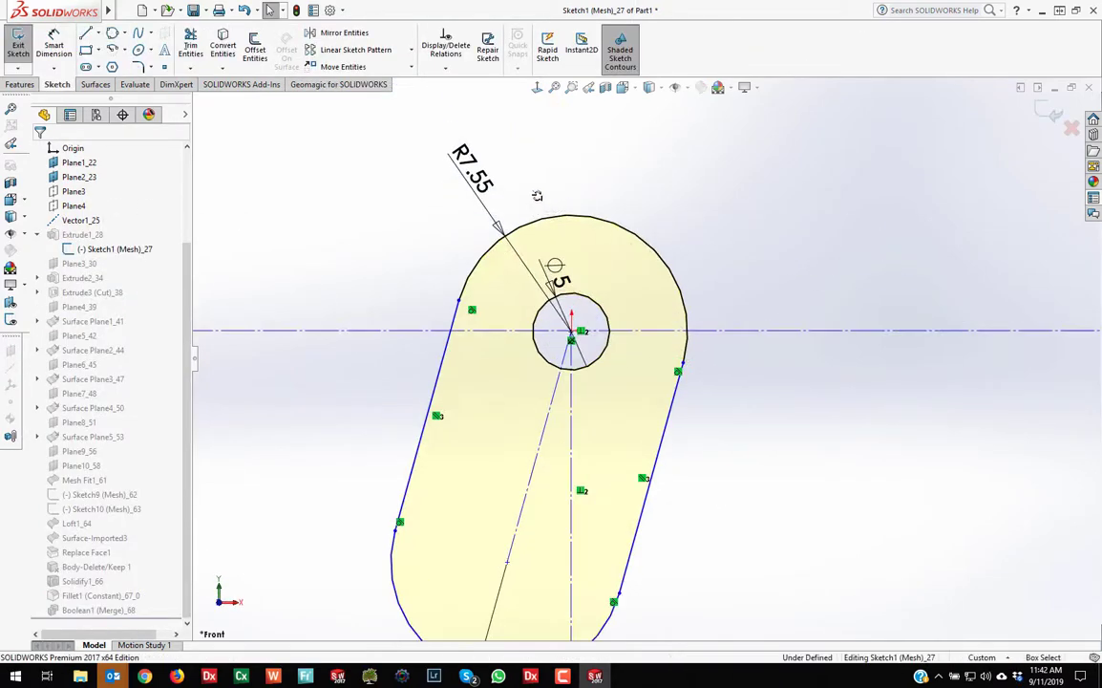
drag(486, 181, 355, 158)
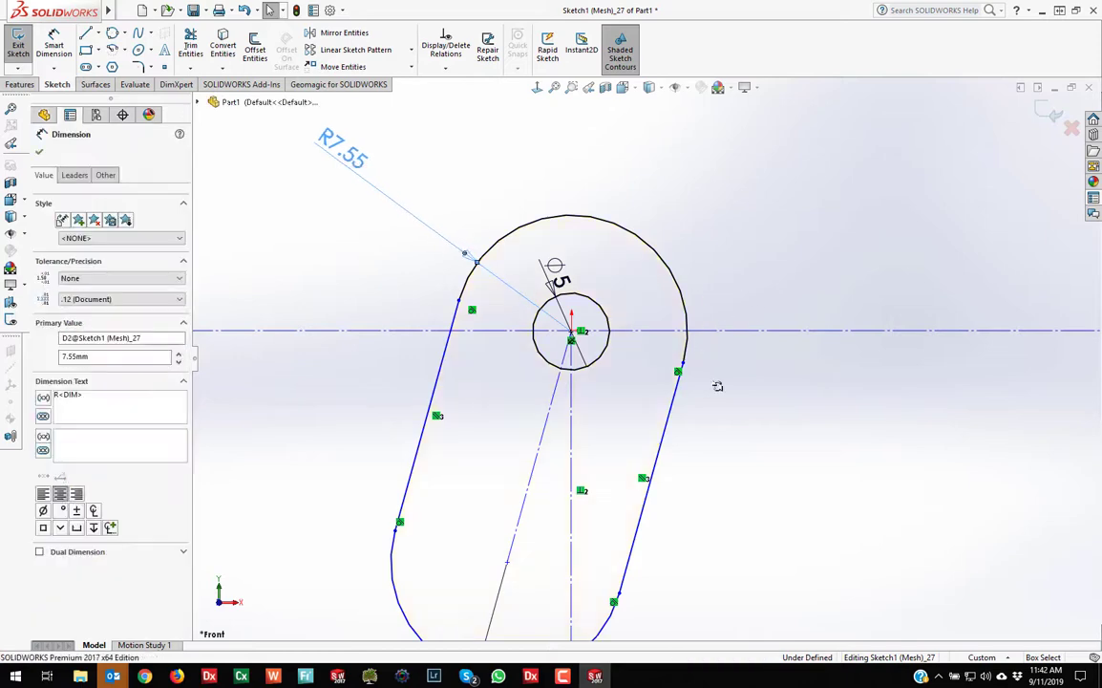
drag(577, 291, 600, 138)
scroll(648, 343, up, 3)
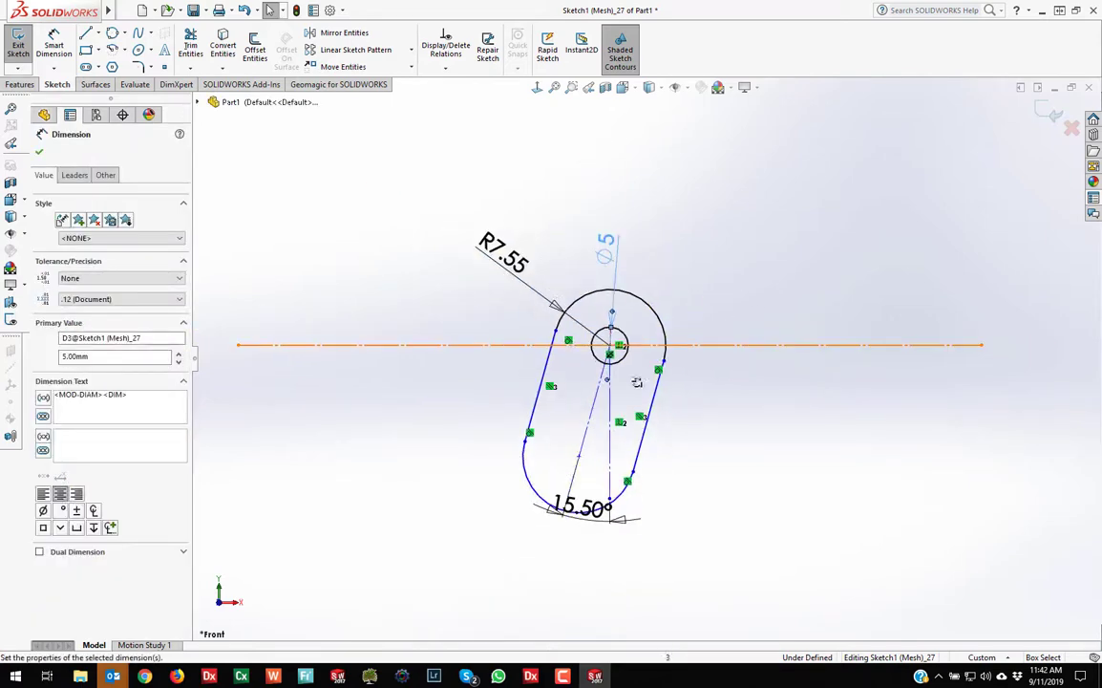
drag(592, 514, 600, 559)
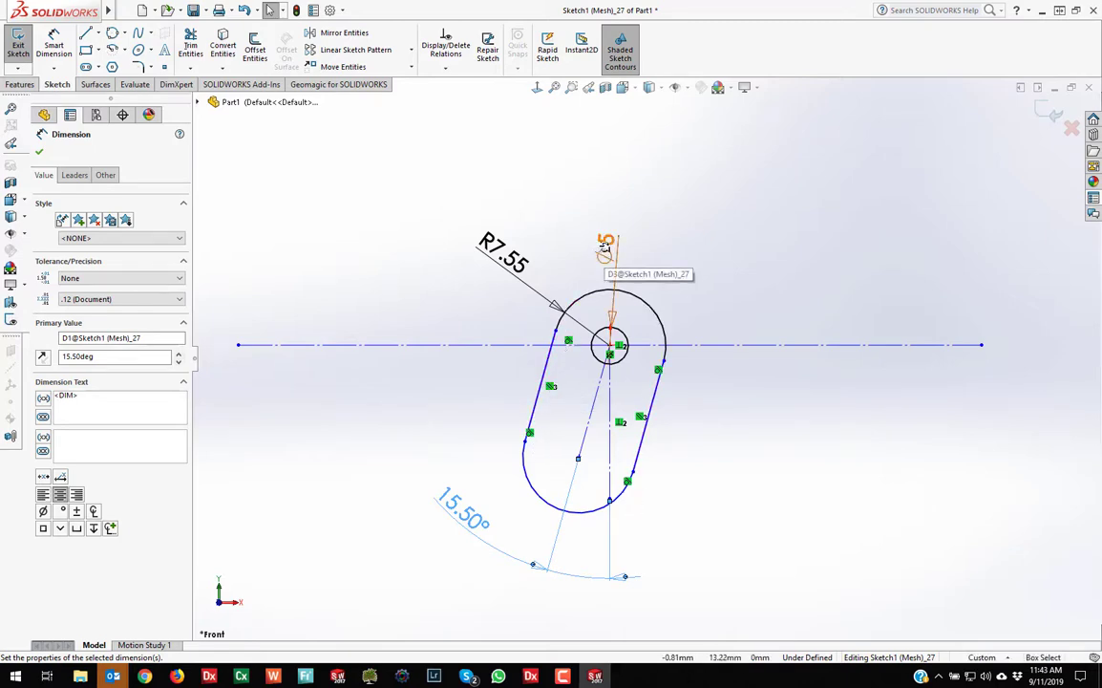
Exit the sketch to rebuild the solid mount and orbit it to check the lugs
click(38, 144)
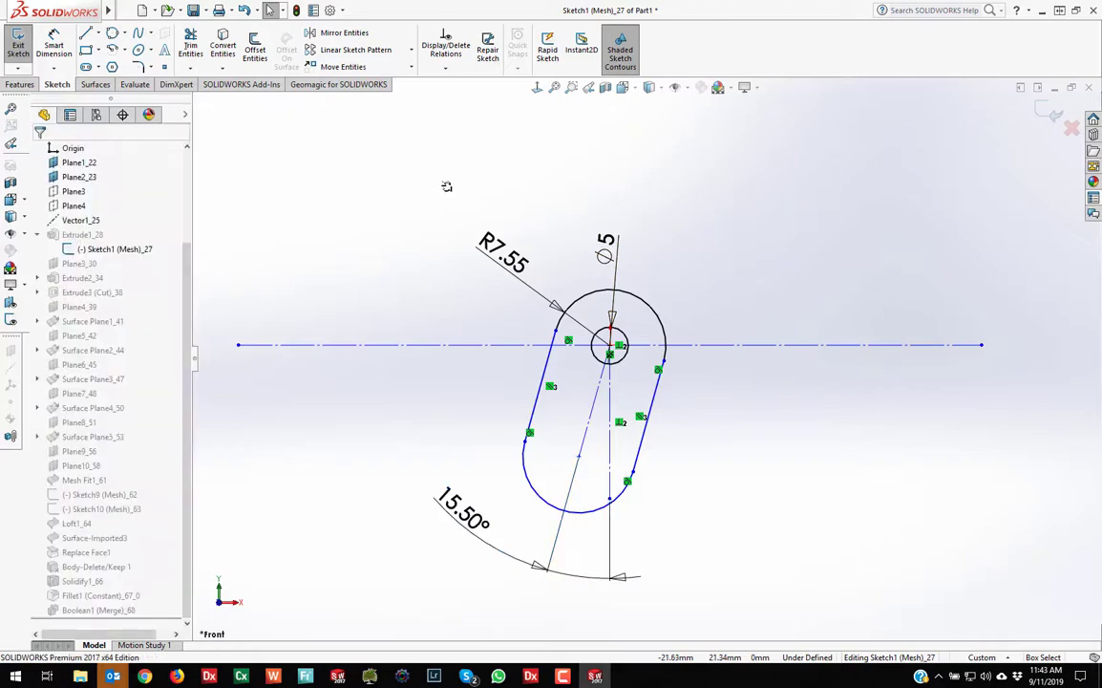
click(1052, 113)
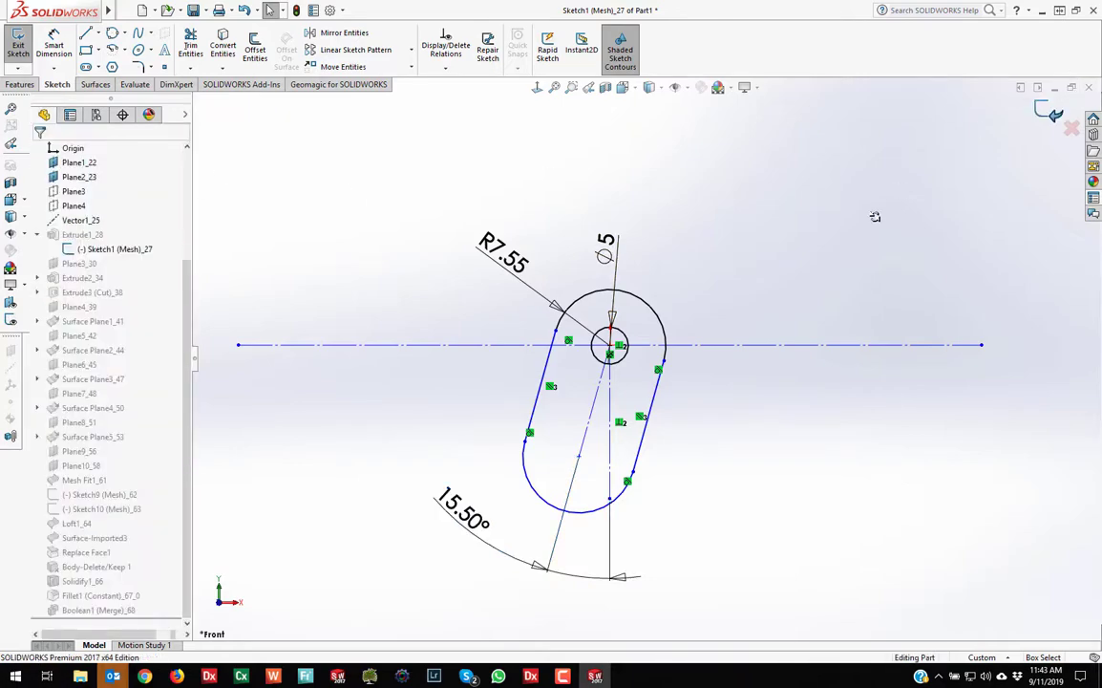
middle_drag(823, 274, 738, 361)
scroll(726, 401, up, 5)
scroll(664, 452, down, 3)
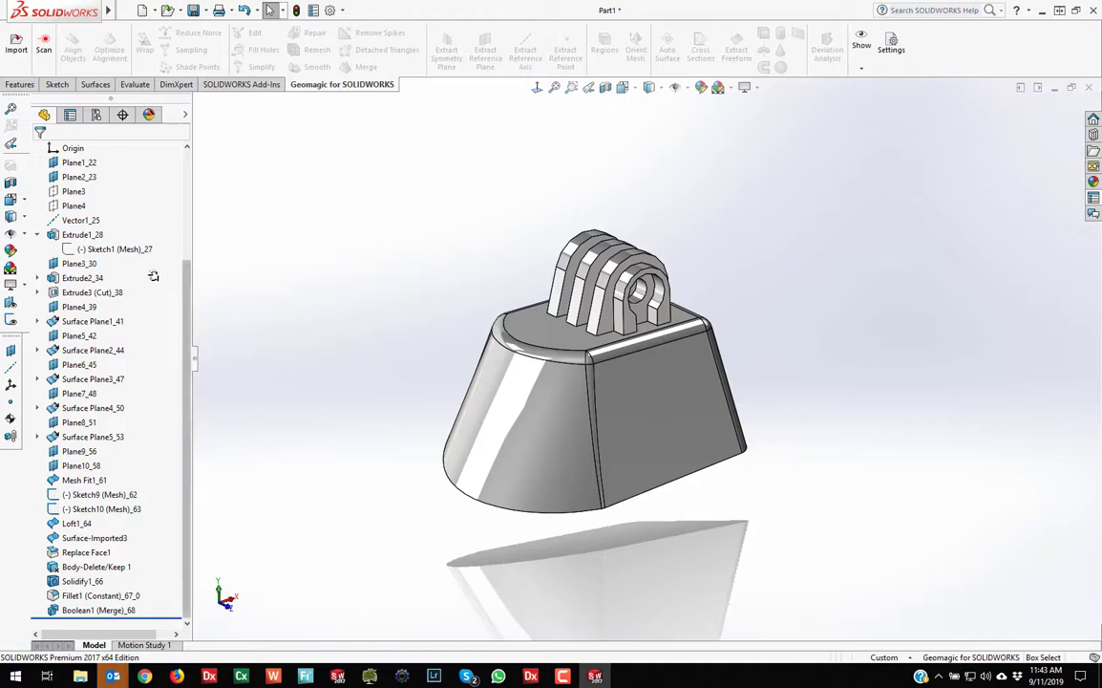
mouse_move(188, 298)
mouse_down()
mouse_move(188, 179)
mouse_move(188, 310)
mouse_up()
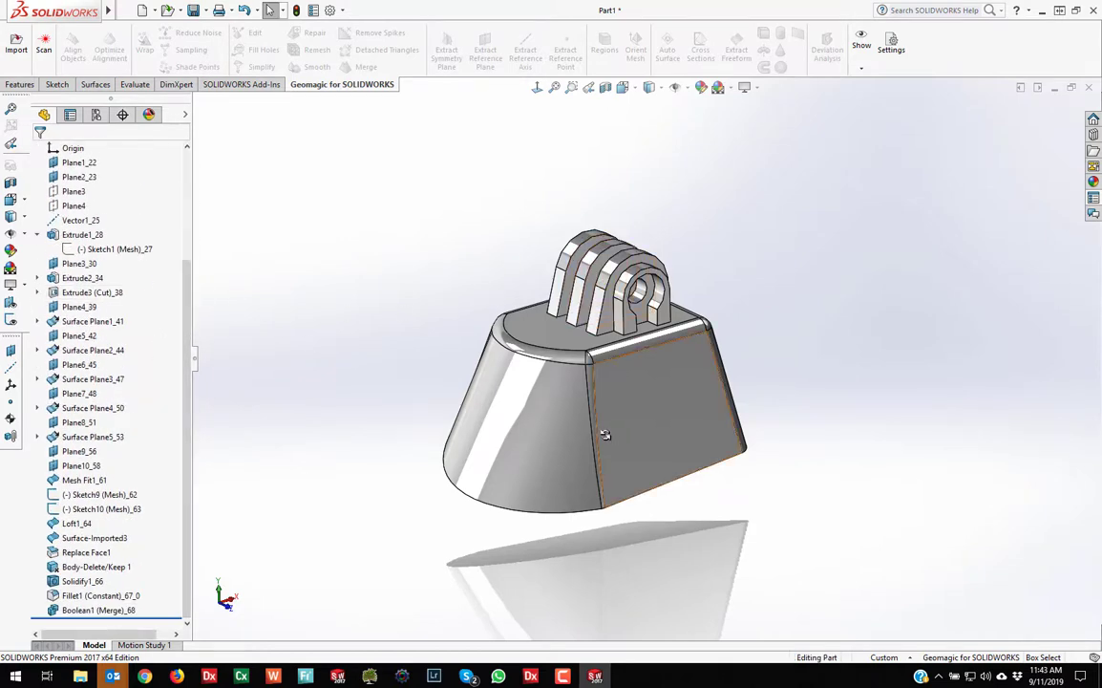
scroll(561, 350, down, 2)
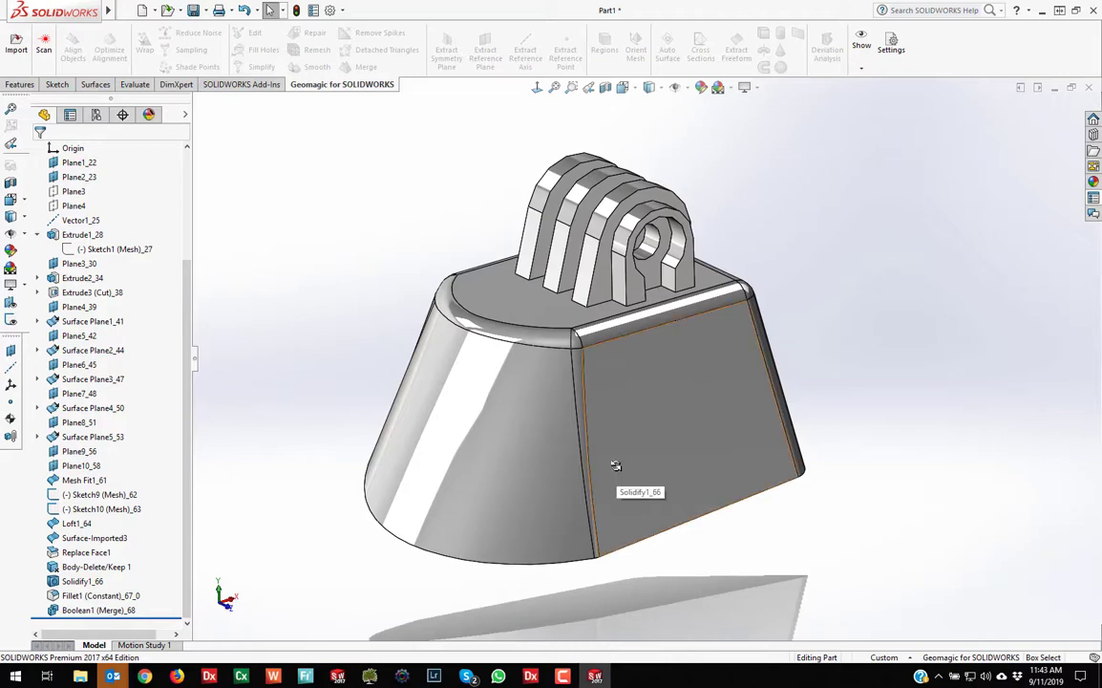
mouse_move(582, 474)
middle_down()
mouse_move(584, 500)
mouse_move(583, 464)
middle_up()
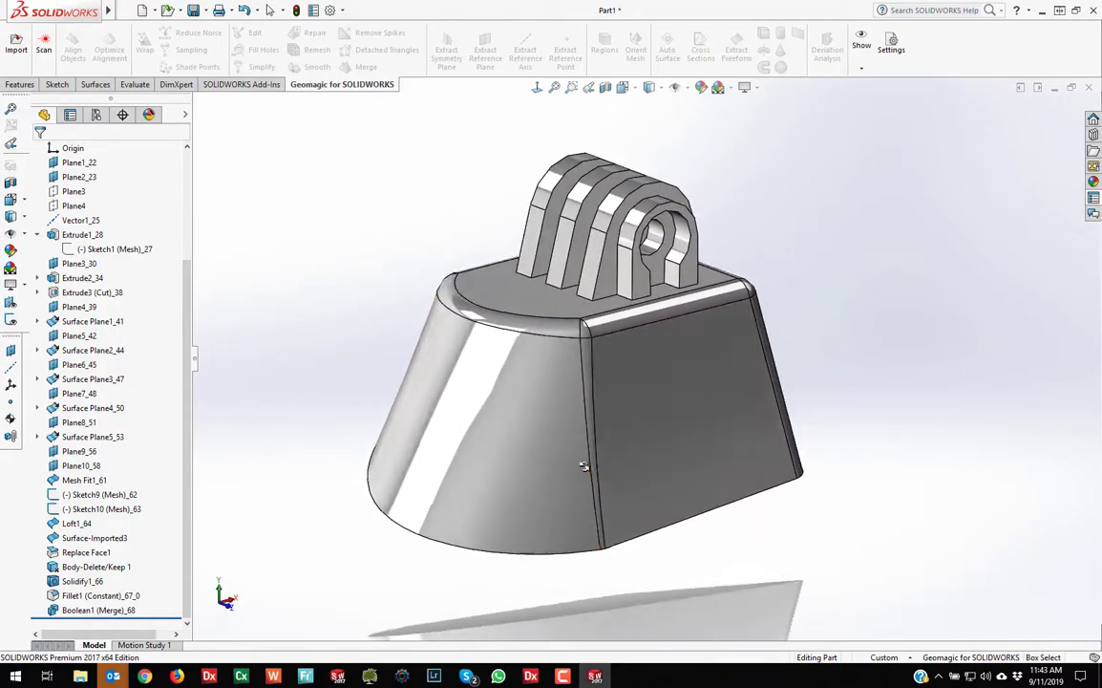